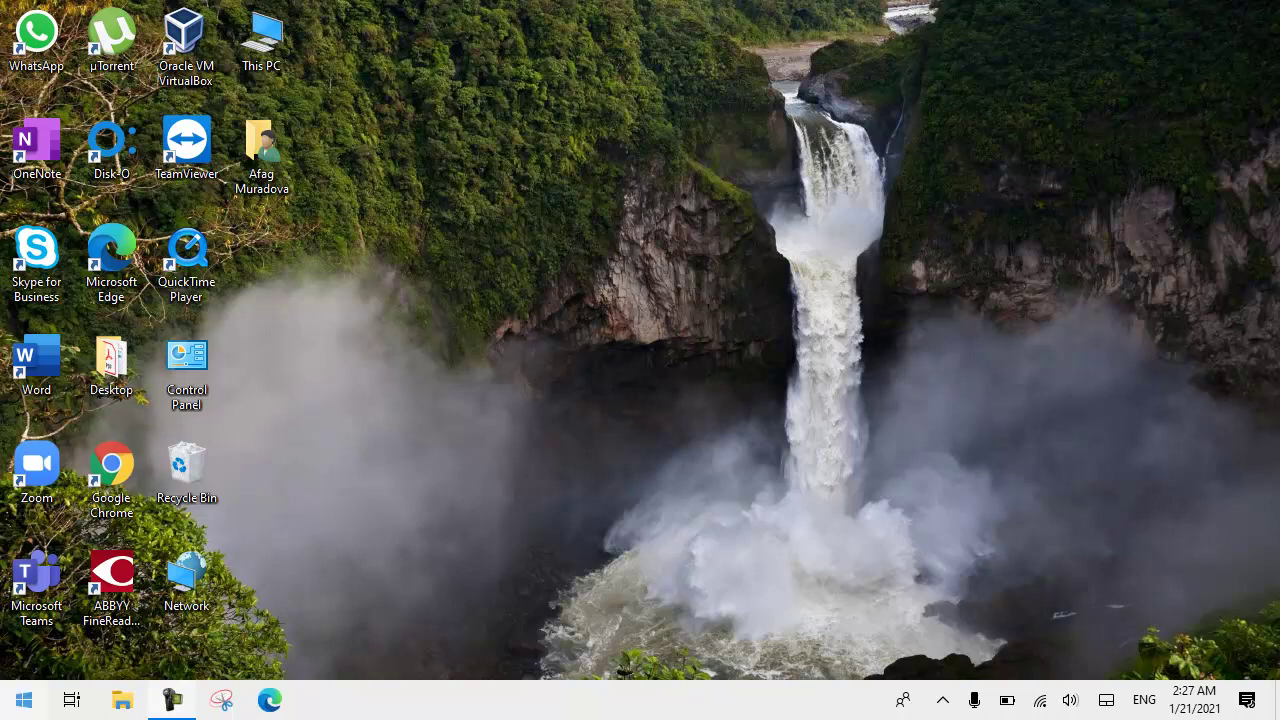
Open File Explorer, enlarge its window to full screen and close it again.
{"action": "left_click", "coordinate": [3, 711]}
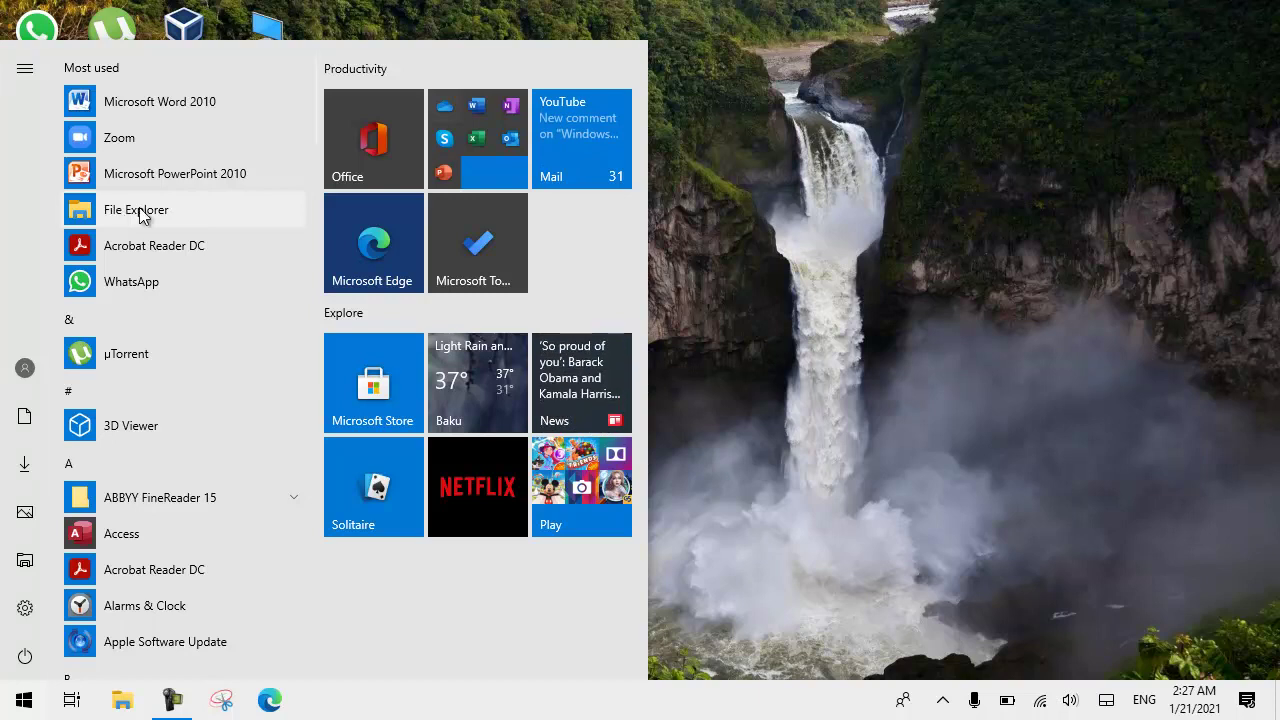
{"action": "left_click", "coordinate": [748, 433]}
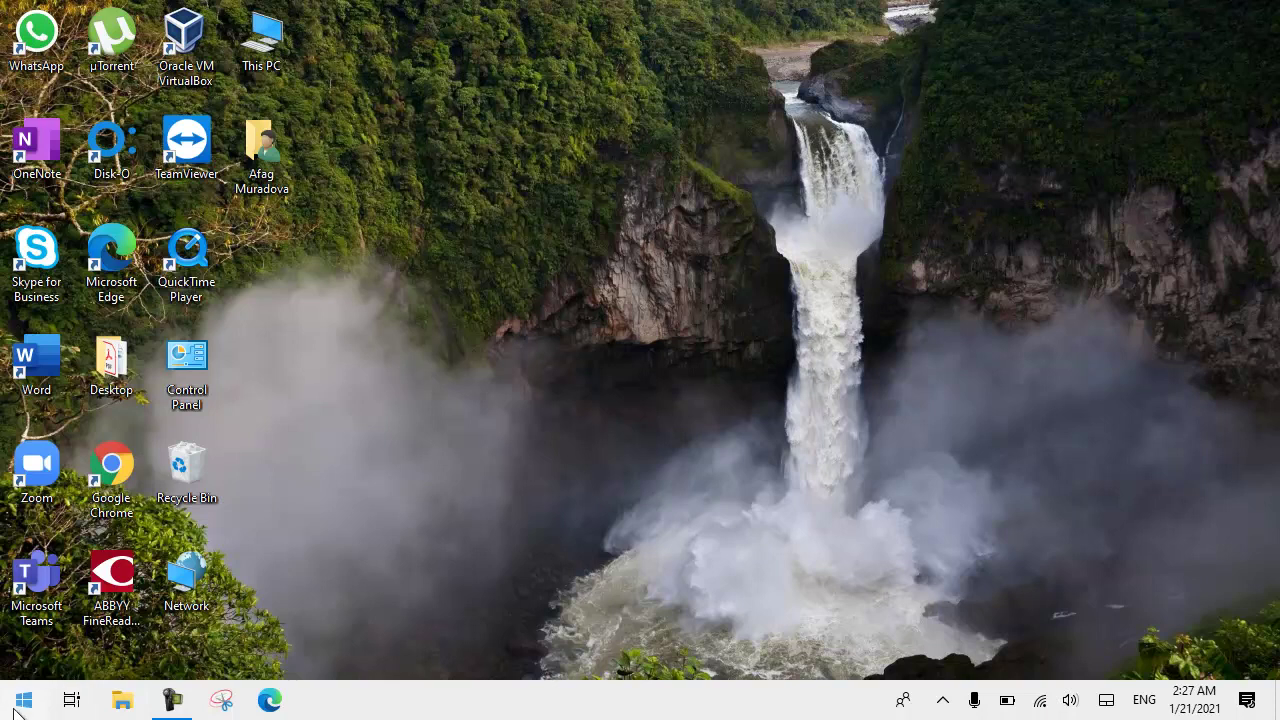
{"action": "left_click", "coordinate": [114, 706]}
{"action": "left_click", "coordinate": [841, 16]}
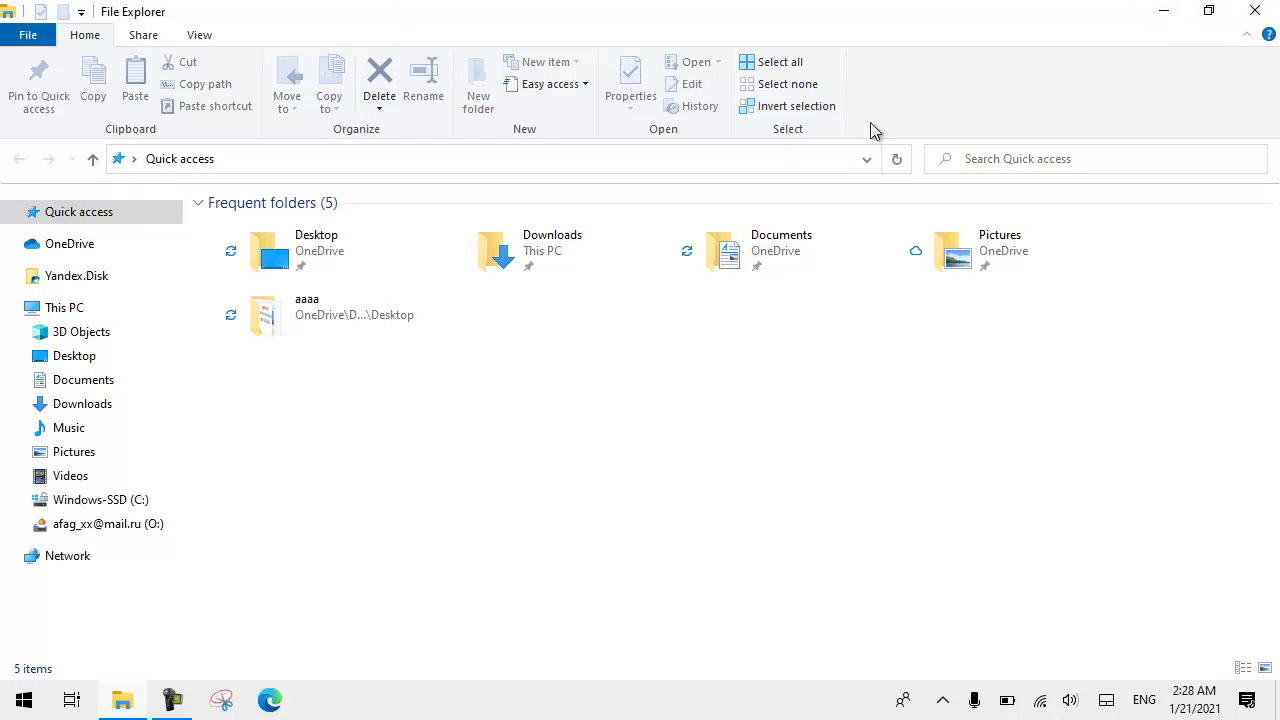
{"action": "left_click", "coordinate": [1255, 11]}
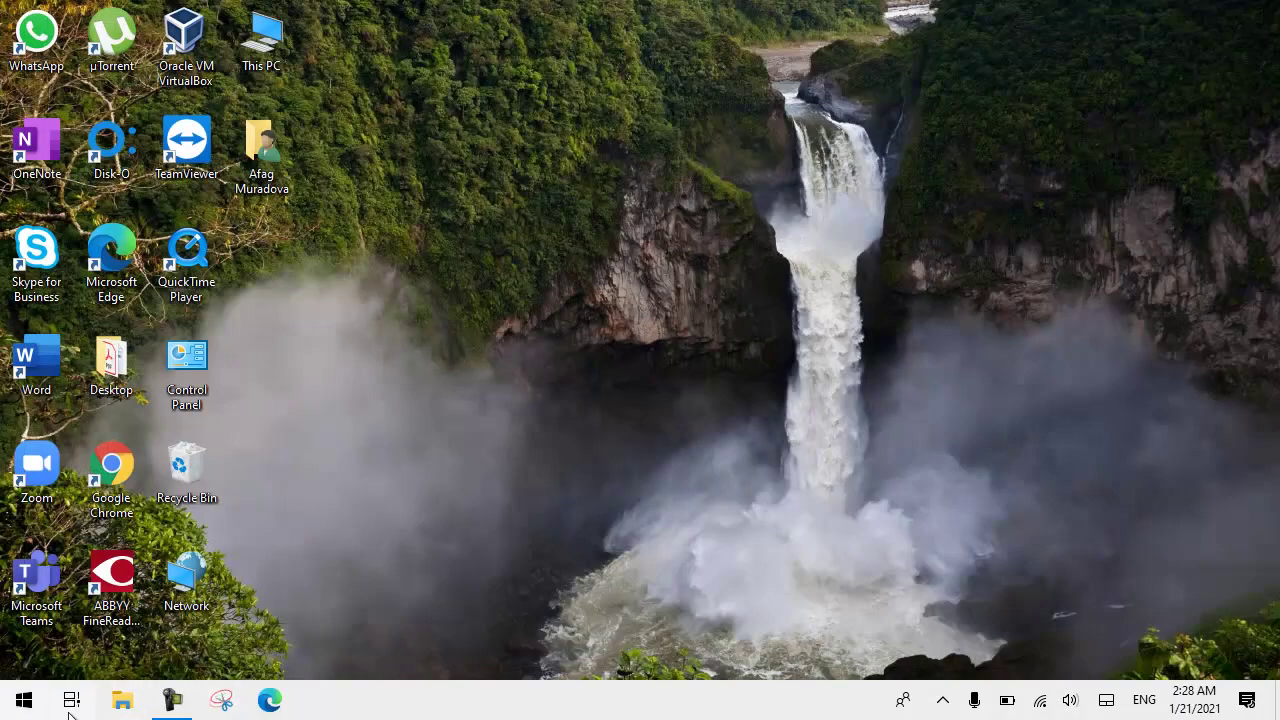
Open File Explorer and cycle its window through restored, maximized and minimized states, ending with it back at full size.
{"action": "left_click", "coordinate": [123, 700]}
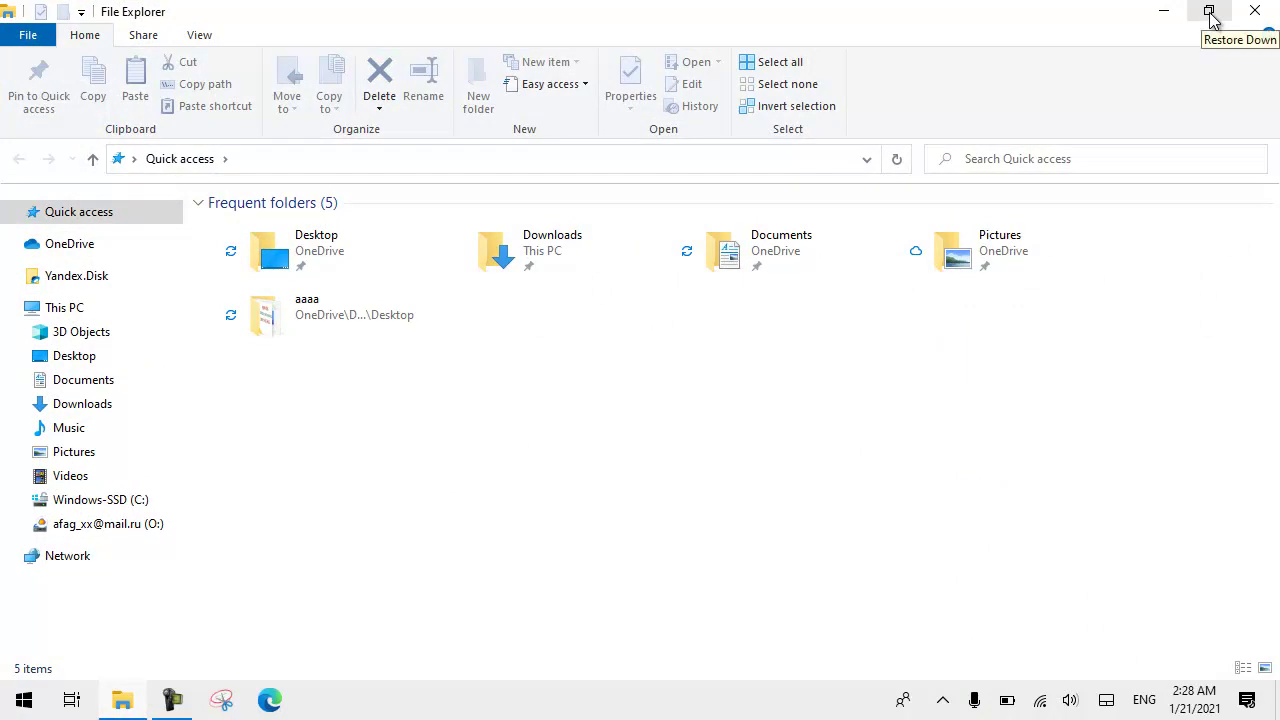
{"action": "left_click", "coordinate": [1210, 16]}
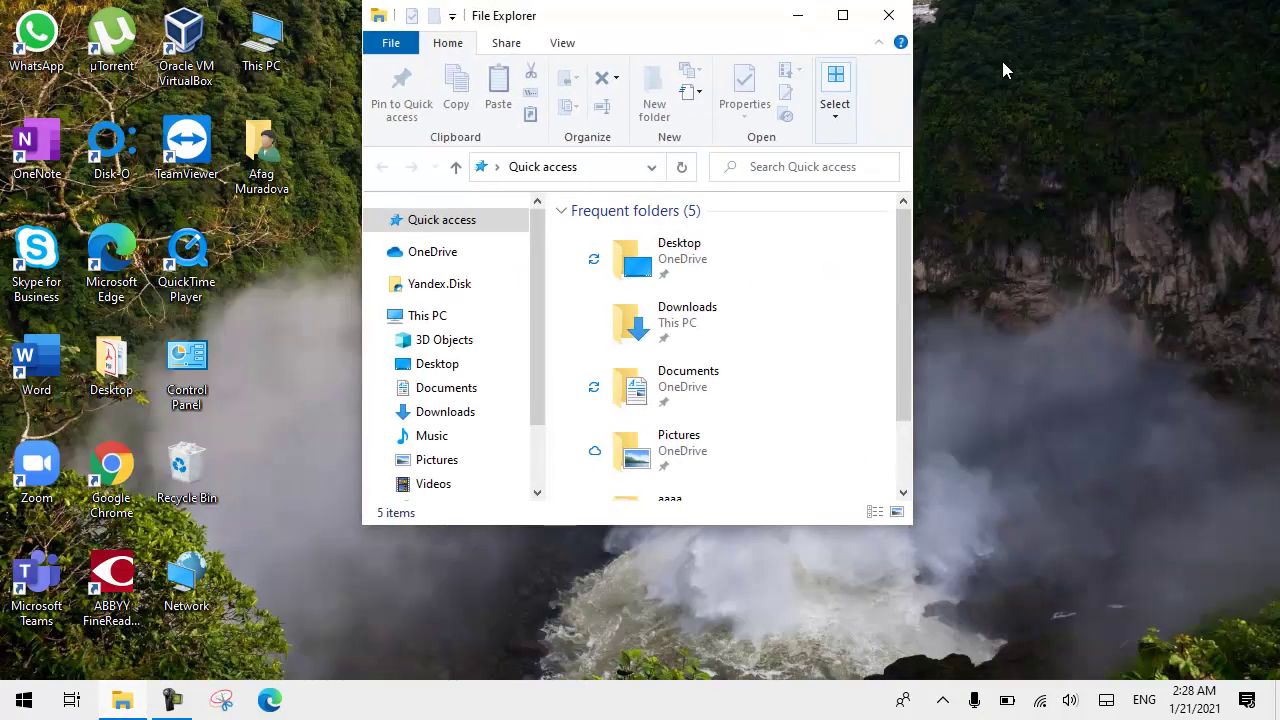
{"action": "left_click", "coordinate": [842, 16]}
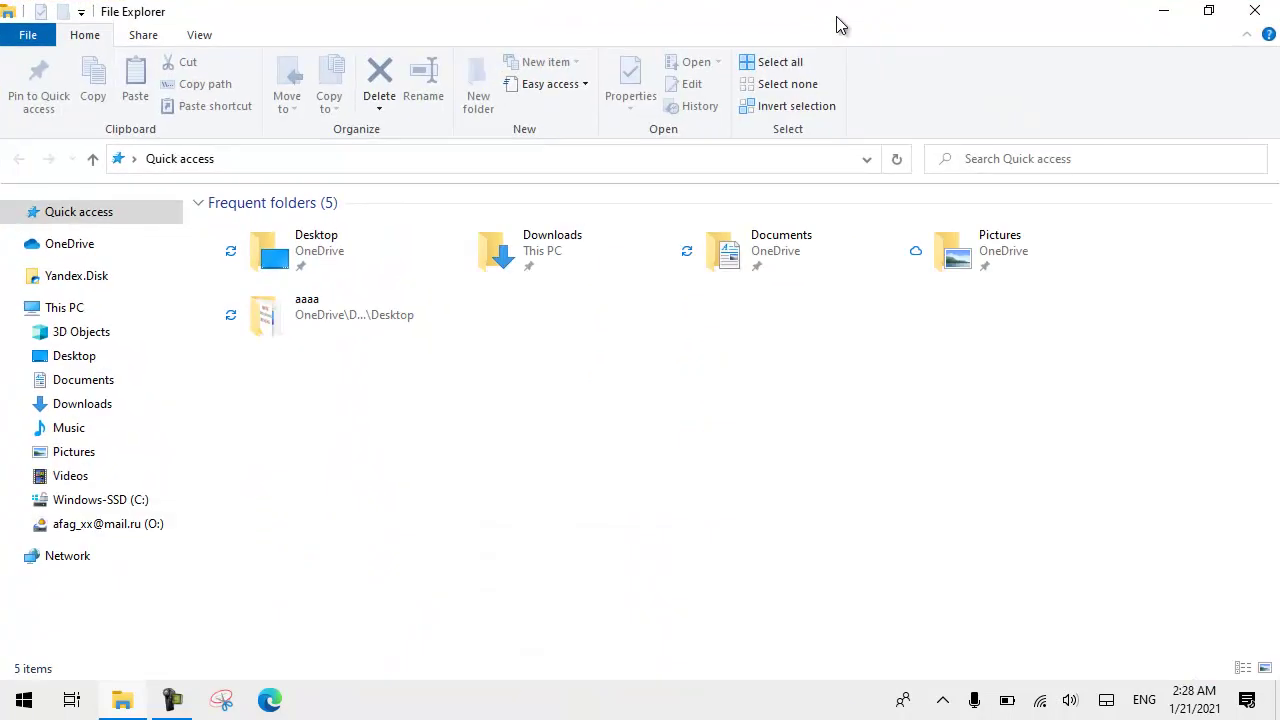
{"action": "left_click", "coordinate": [1167, 17]}
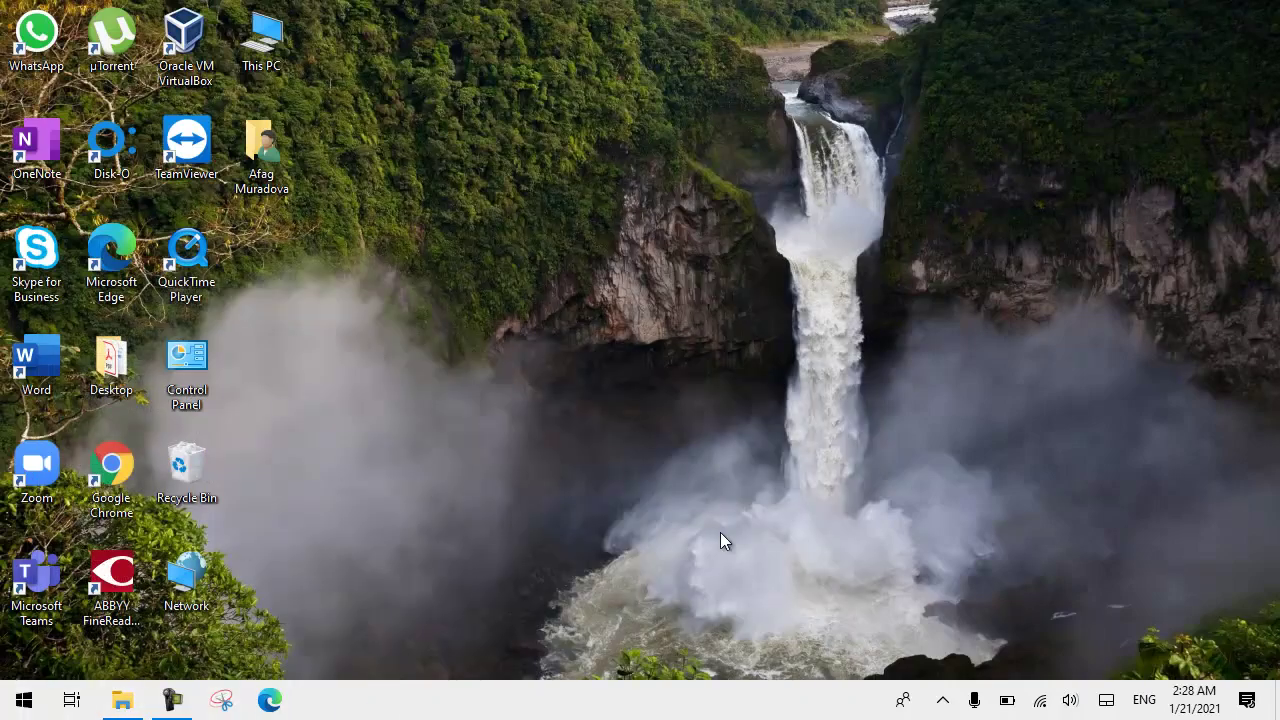
{"action": "left_click", "coordinate": [124, 706]}
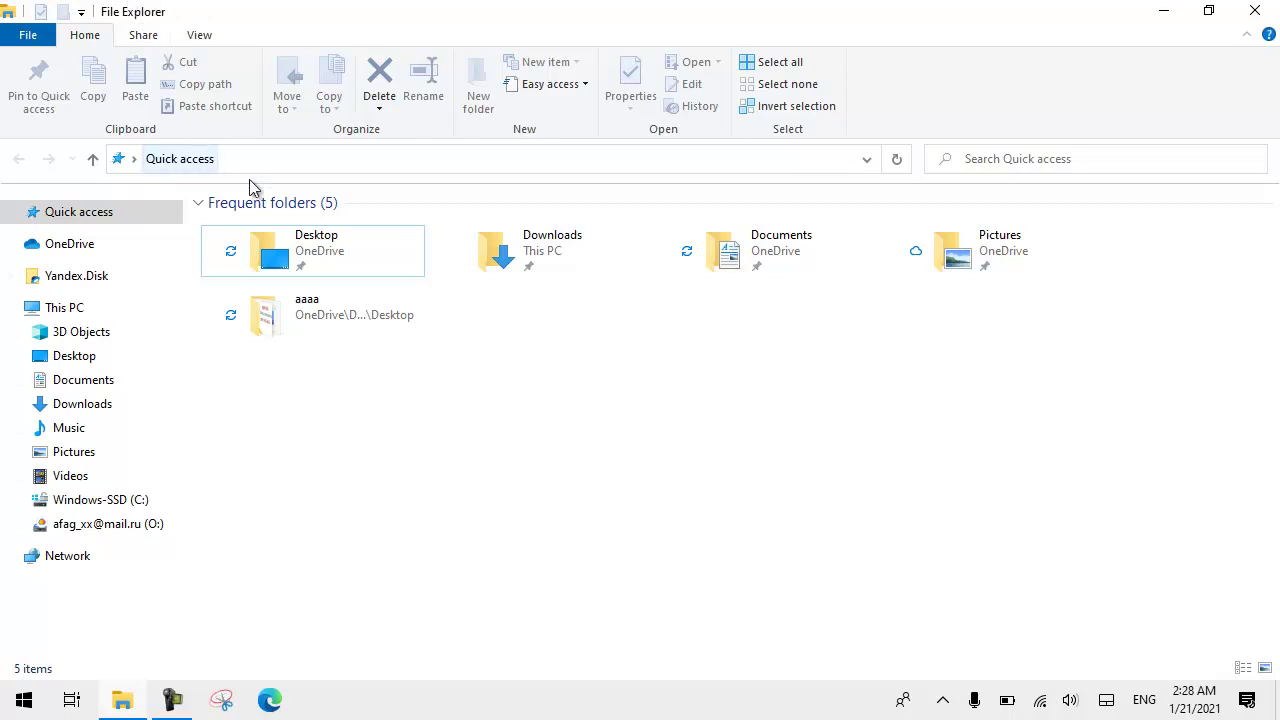
Open the Desktop folder and add the Delete command to the Quick Access Toolbar, closing the window when done.
{"action": "double_click", "coordinate": [339, 265]}
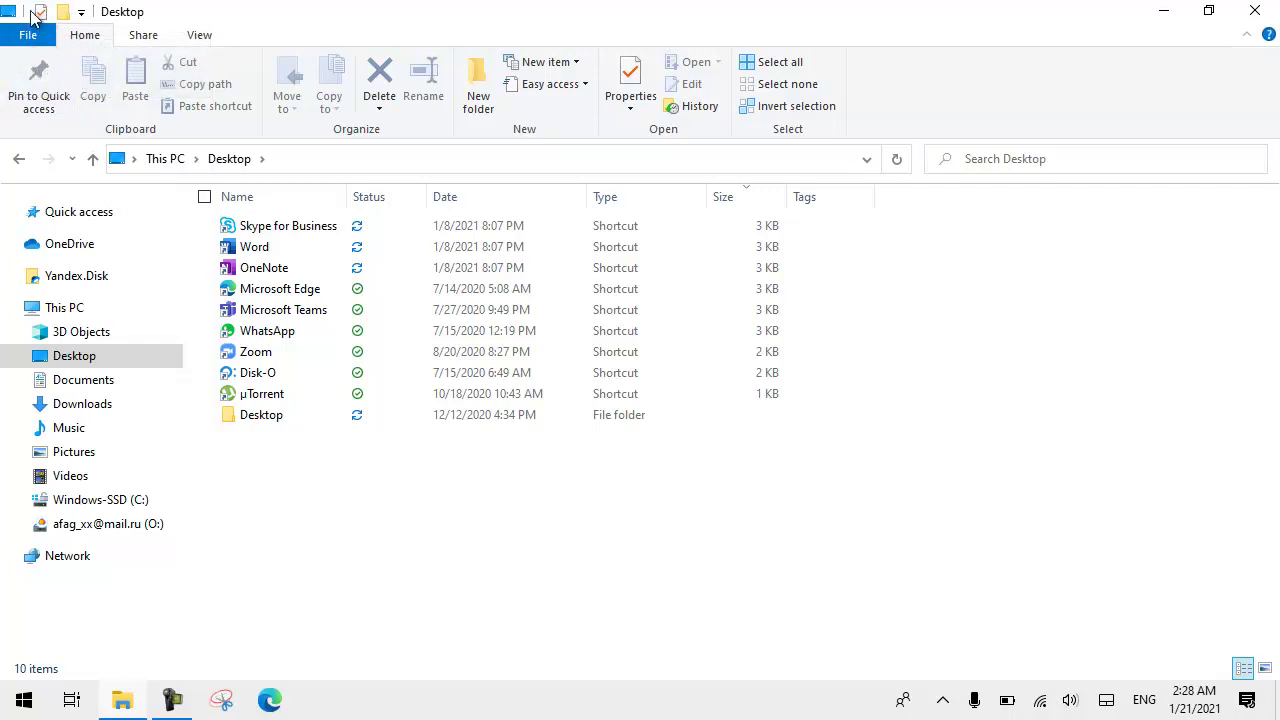
{"action": "left_click", "coordinate": [81, 13]}
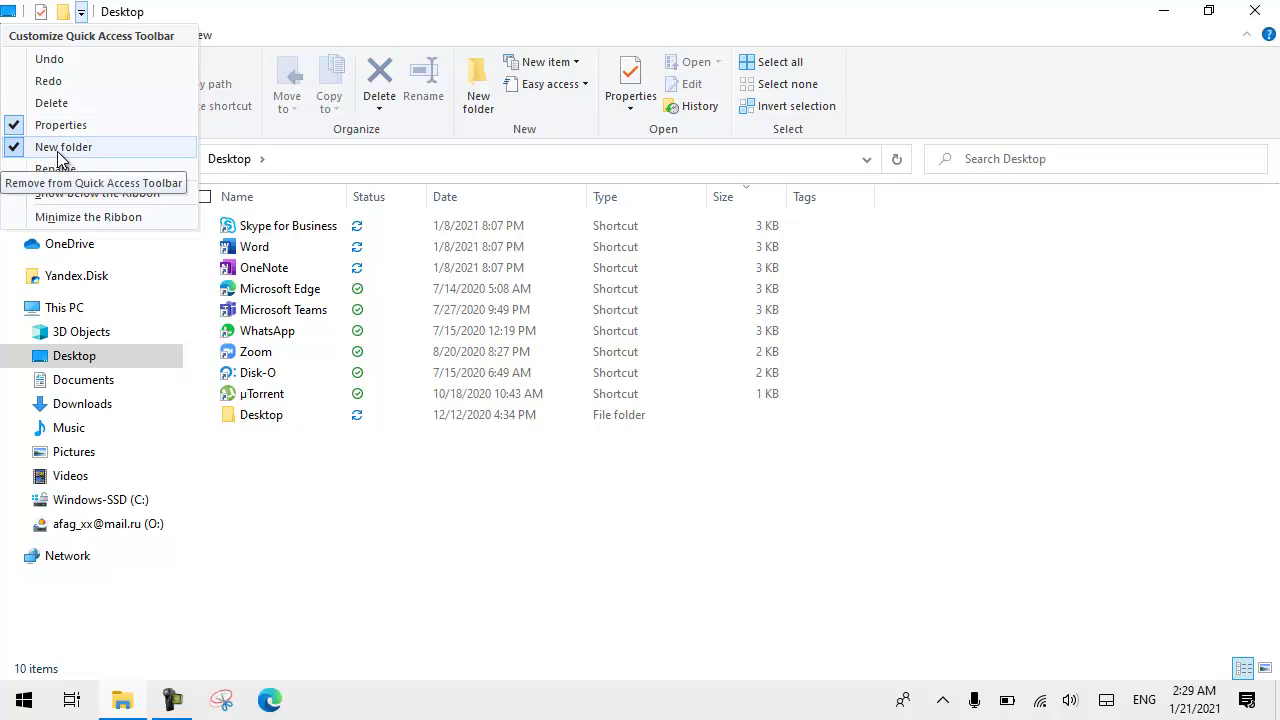
{"action": "left_click", "coordinate": [55, 103]}
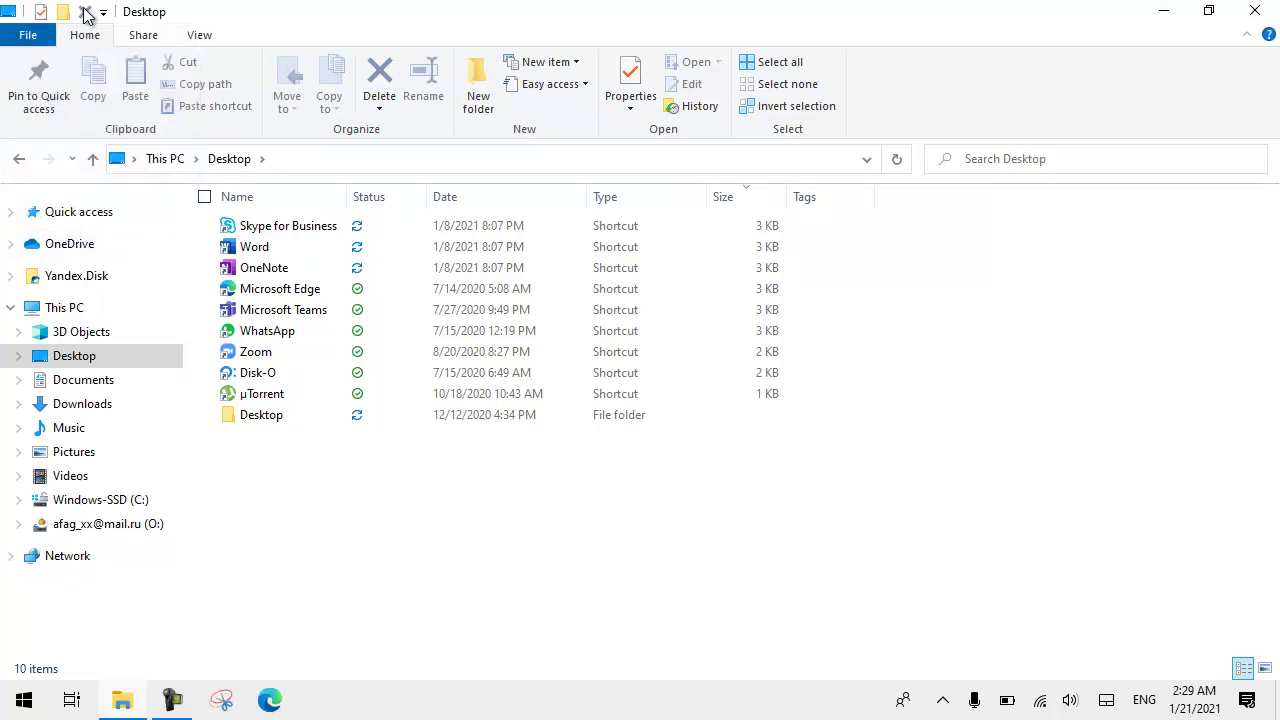
{"action": "double_click", "coordinate": [8, 14]}
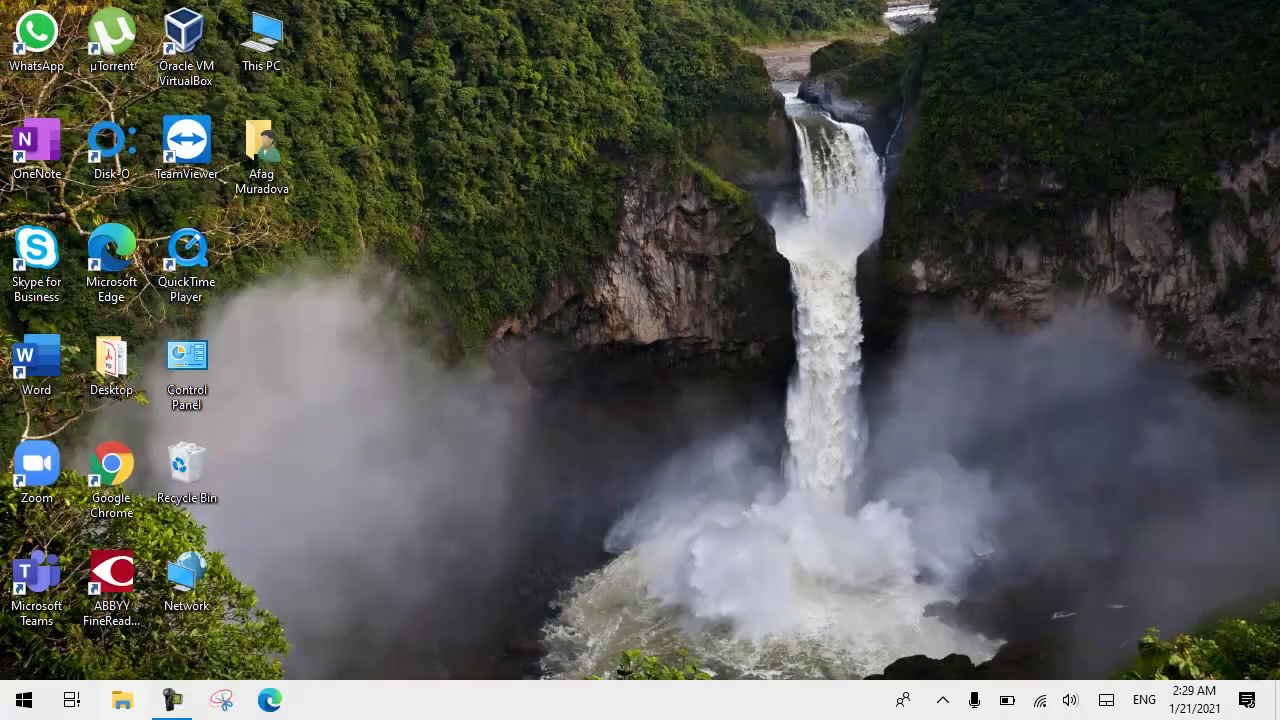
Reopen File Explorer and look through its sharing, view and file commands.
{"action": "left_click", "coordinate": [122, 700]}
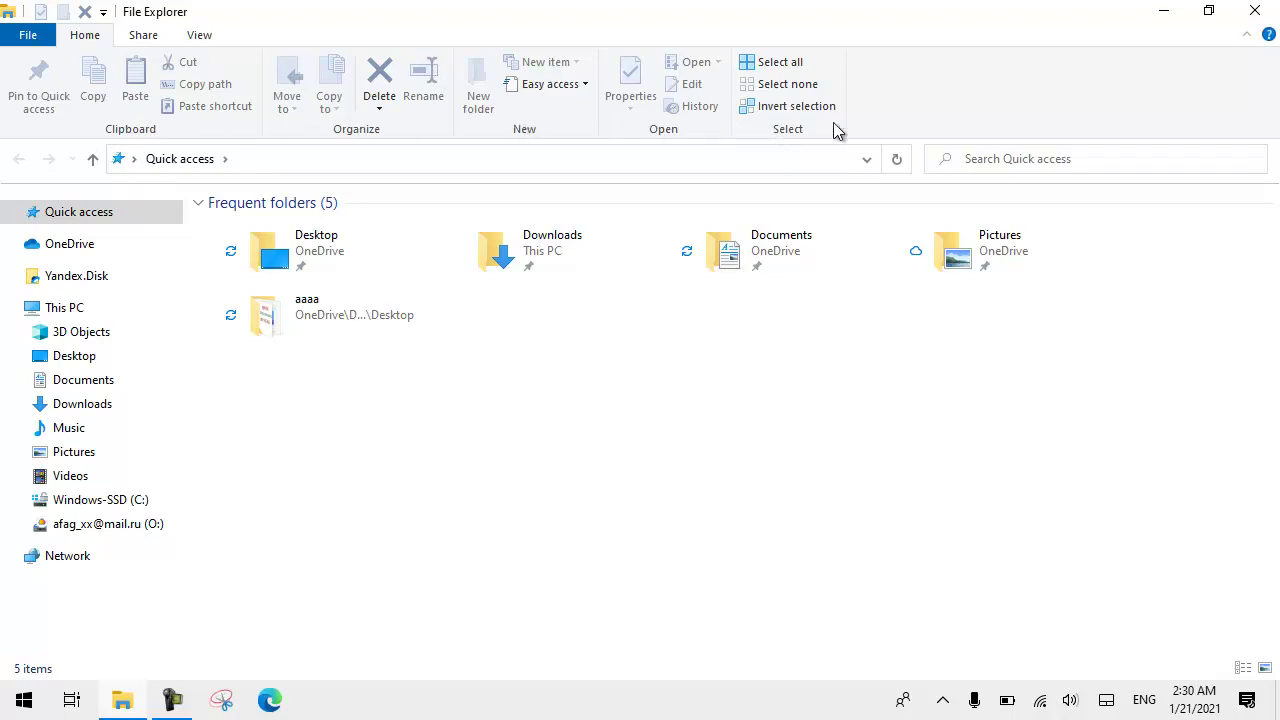
{"action": "left_click", "coordinate": [143, 38]}
{"action": "left_click", "coordinate": [195, 40]}
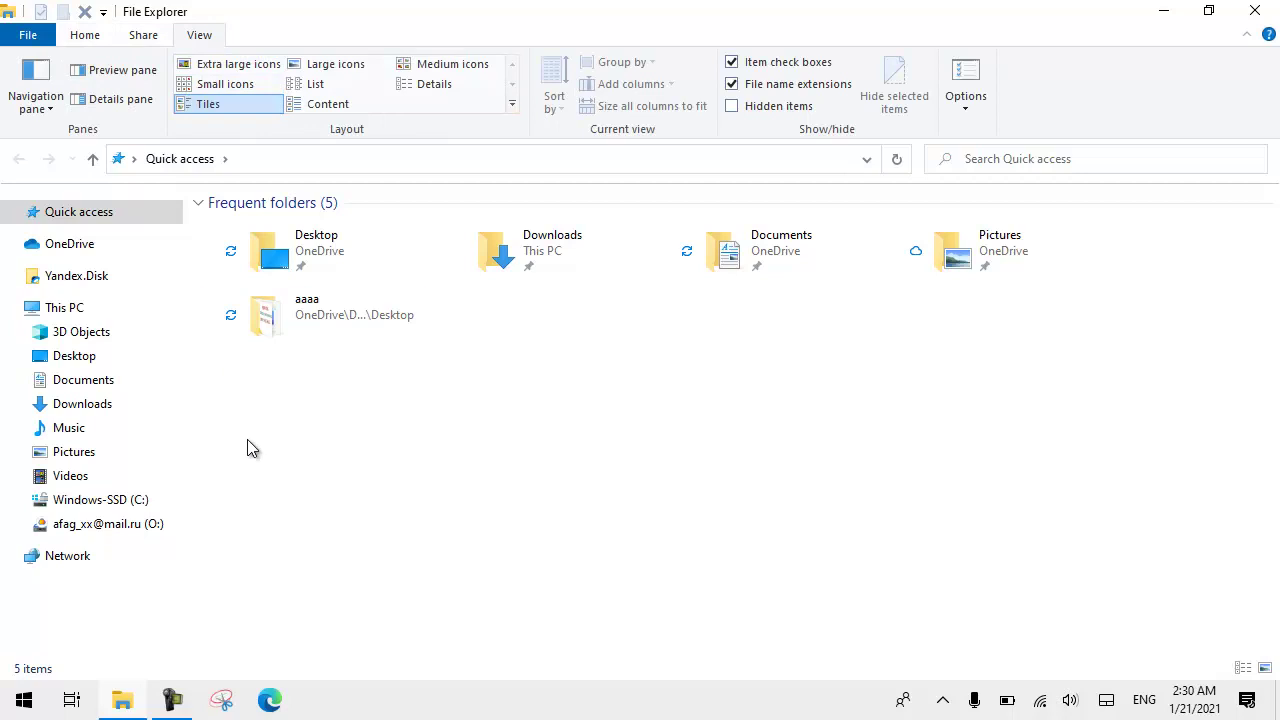
{"action": "left_click", "coordinate": [26, 35]}
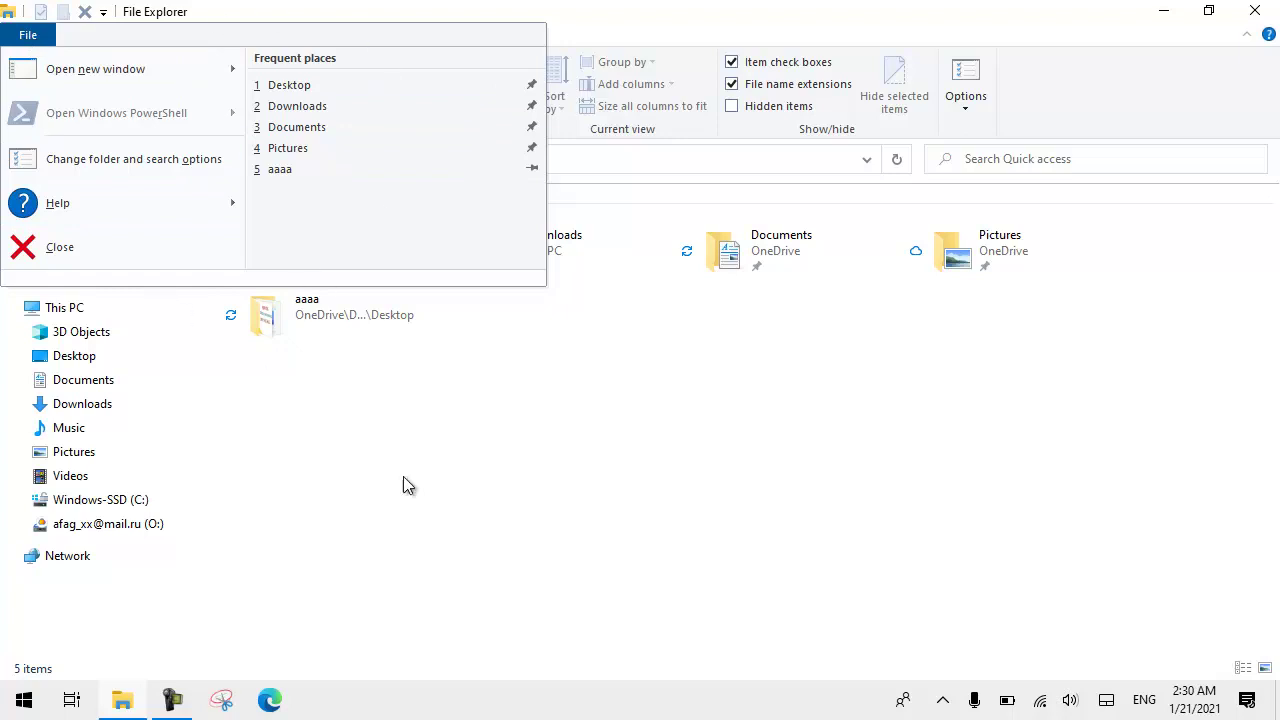
{"action": "left_click", "coordinate": [416, 510]}
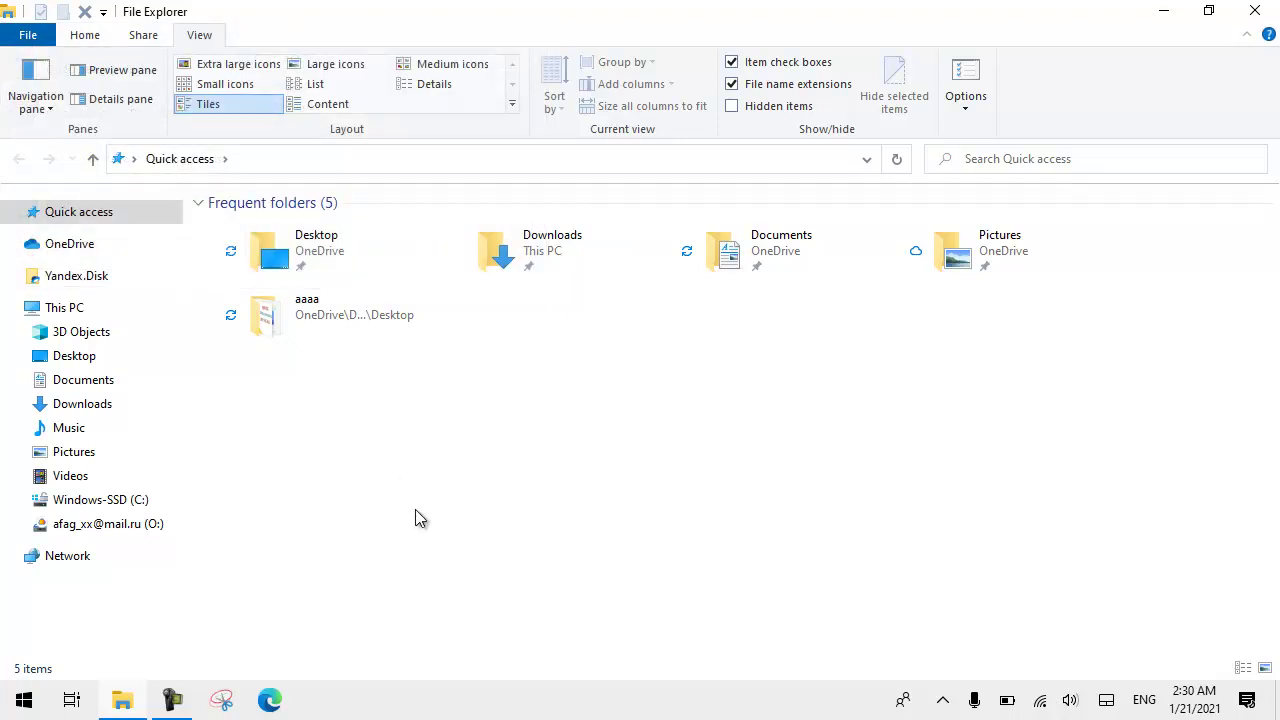
Open the aaaa folder and select different files in turn, ending on 4_Qadagan nisanlari.rar with the Home commands displayed.
{"action": "double_click", "coordinate": [335, 318]}
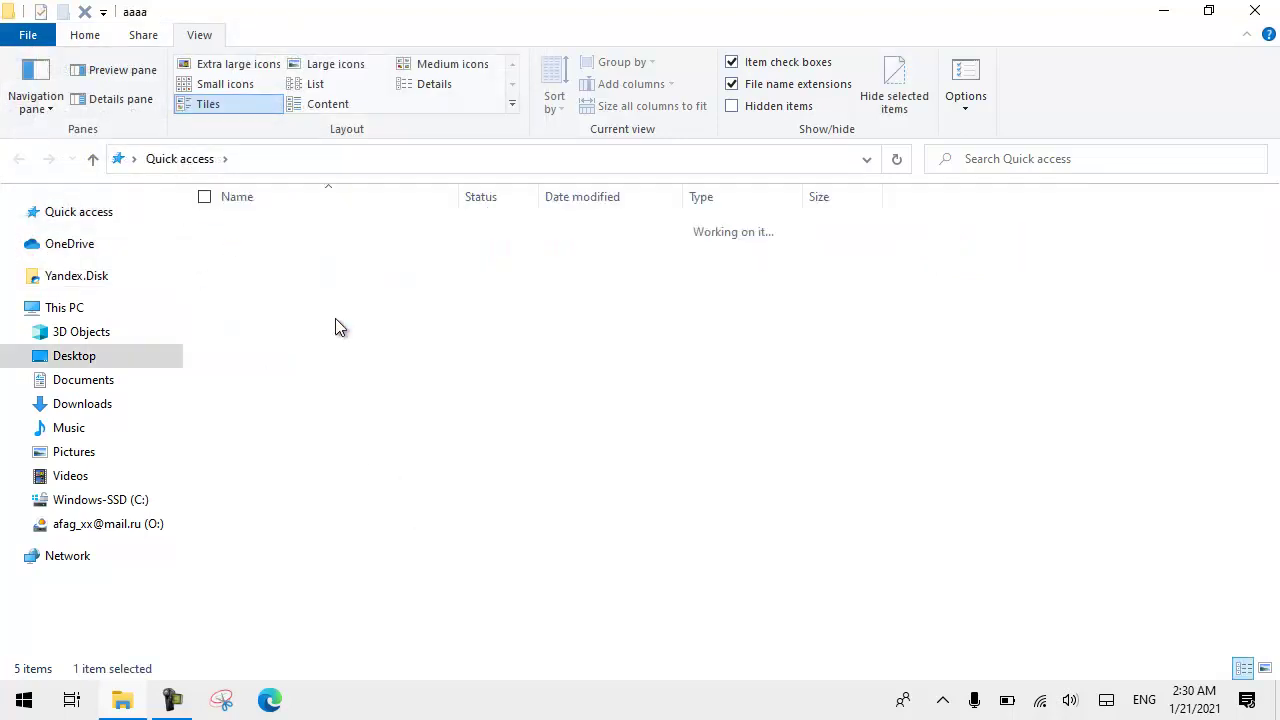
{"action": "left_click", "coordinate": [250, 226]}
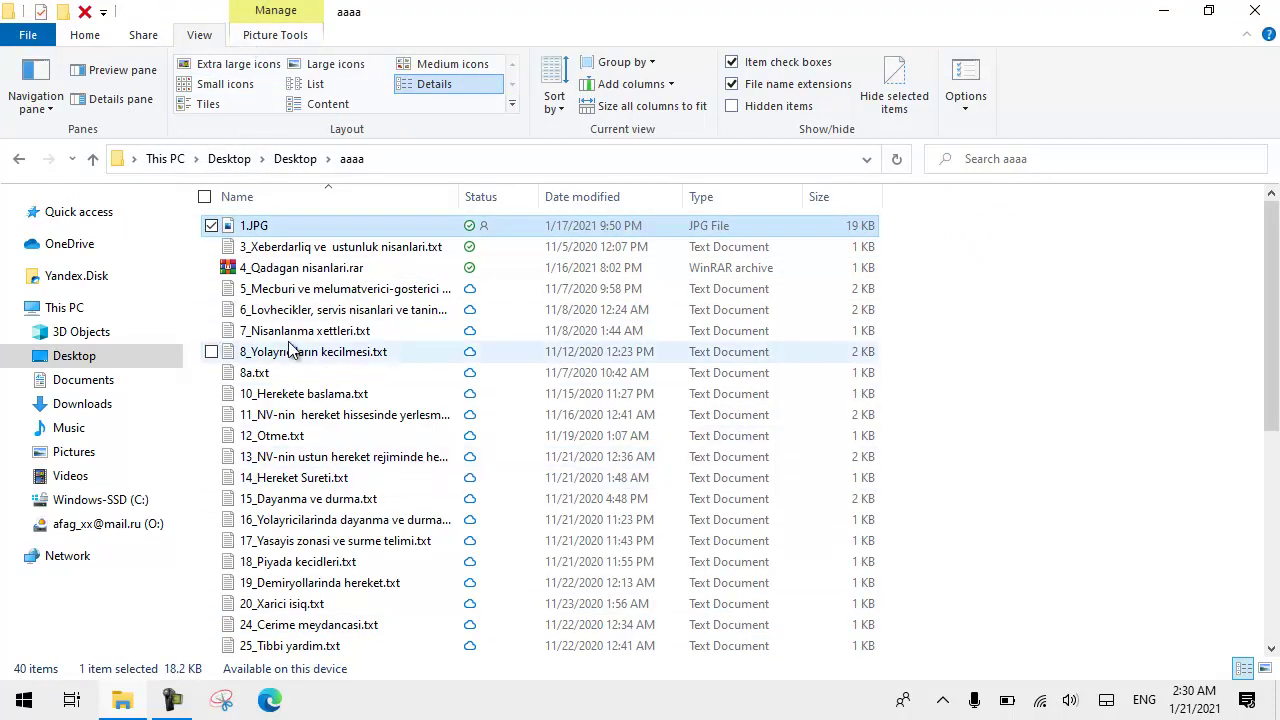
{"action": "left_click", "coordinate": [278, 291]}
{"action": "left_click", "coordinate": [253, 270]}
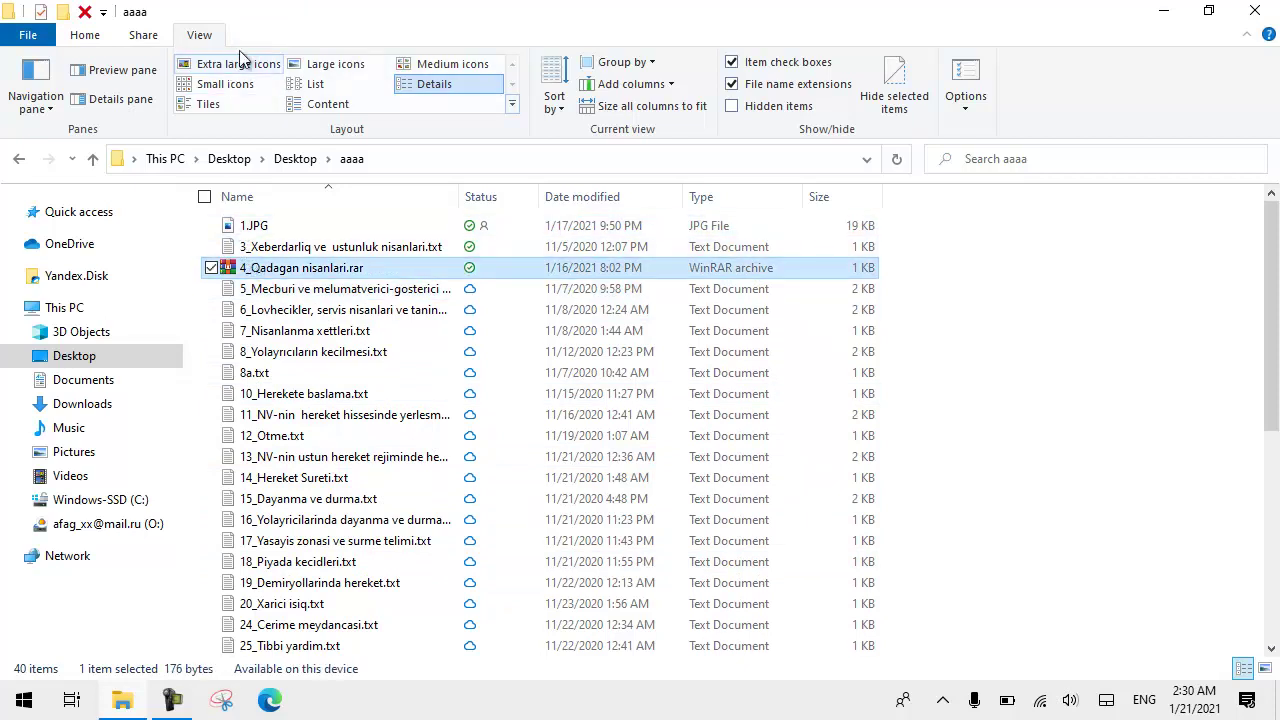
{"action": "left_click", "coordinate": [96, 35]}
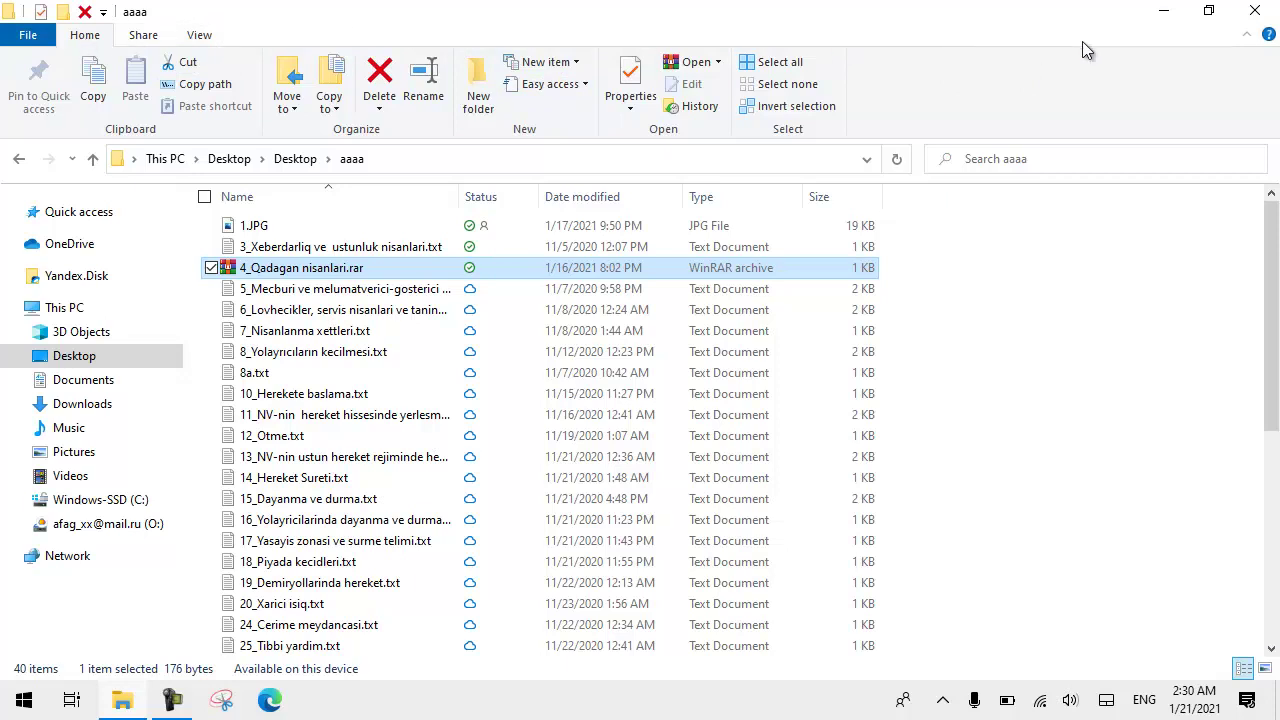
Collapse and re-expand the ribbon twice.
{"action": "left_click", "coordinate": [1249, 40]}
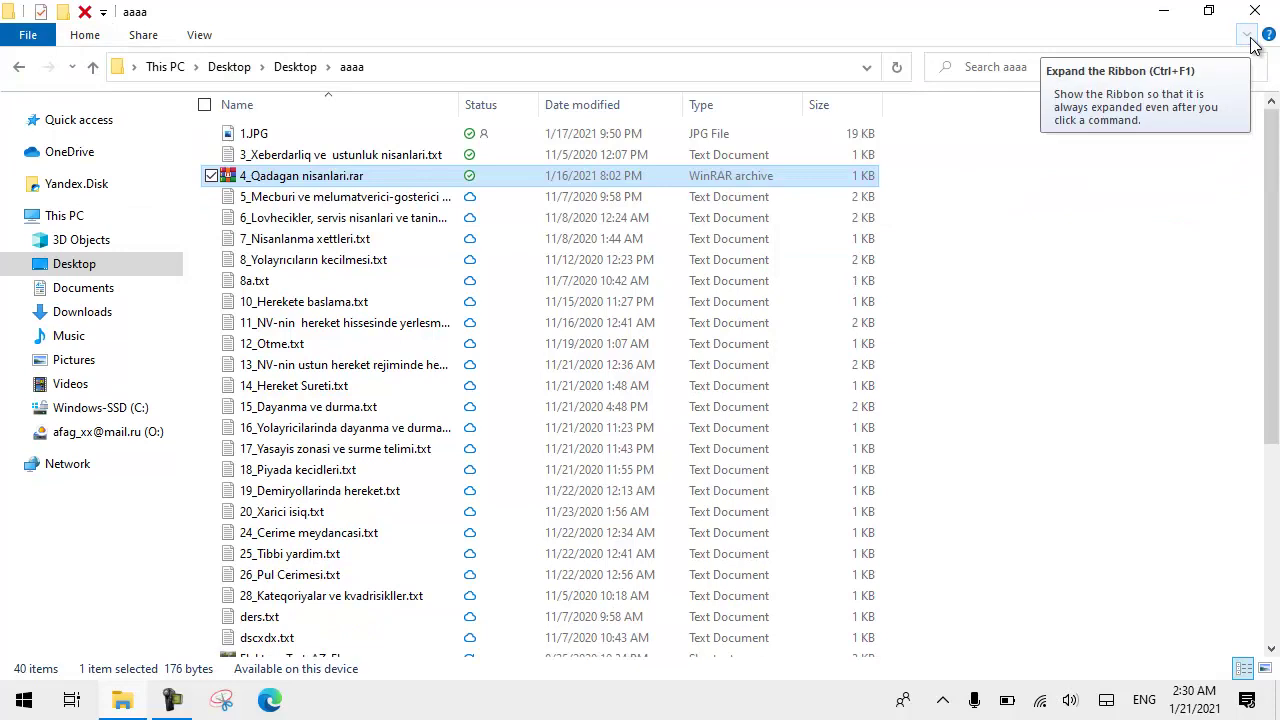
{"action": "left_click", "coordinate": [1249, 38]}
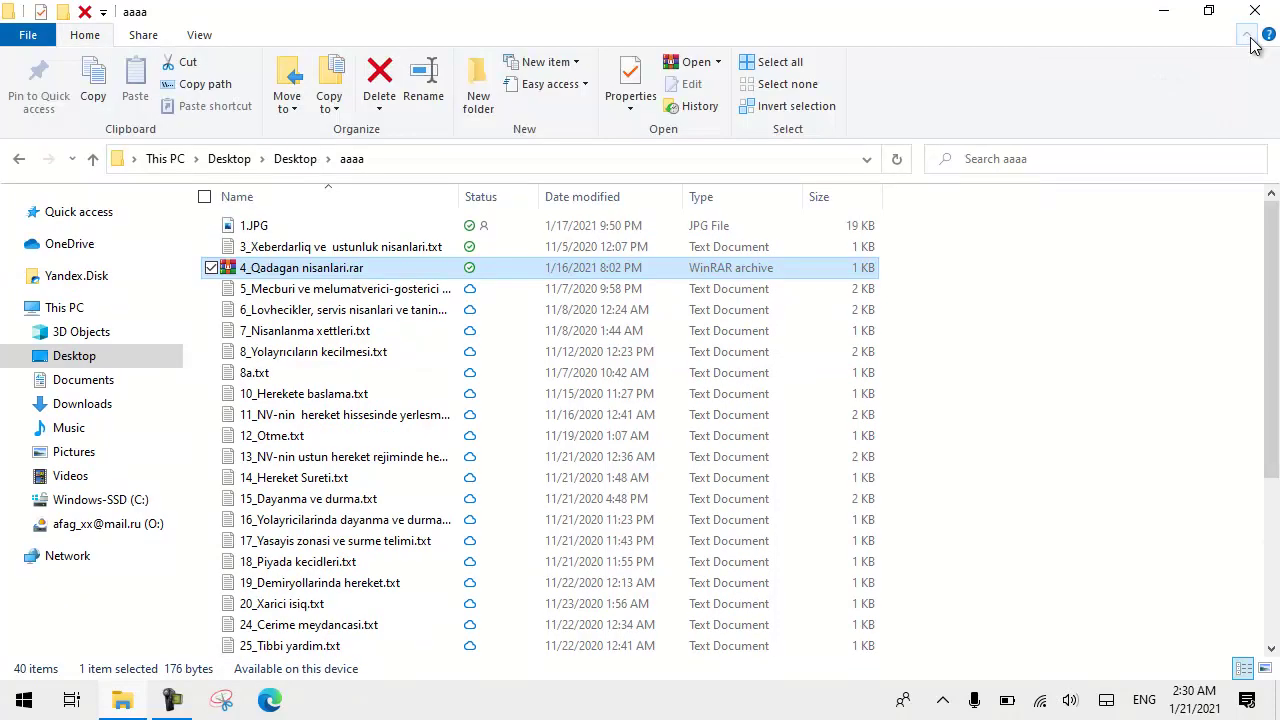
{"action": "left_click", "coordinate": [1249, 38]}
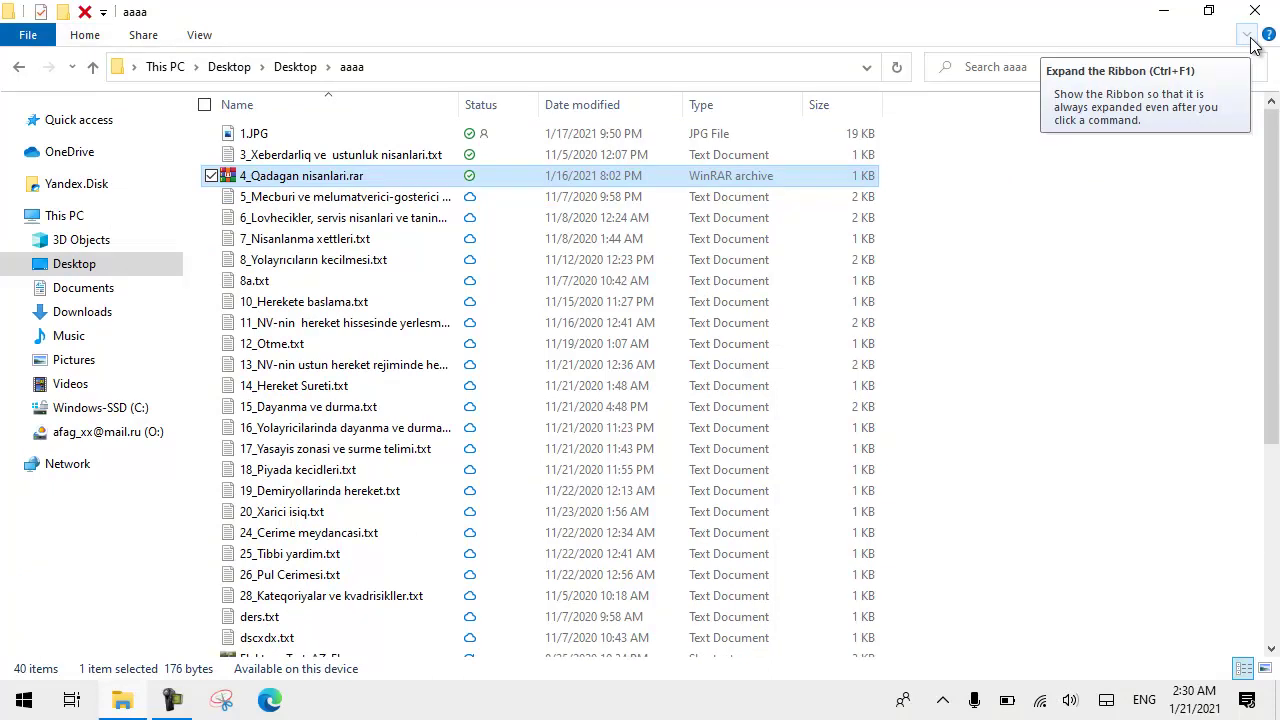
{"action": "left_click", "coordinate": [1249, 38]}
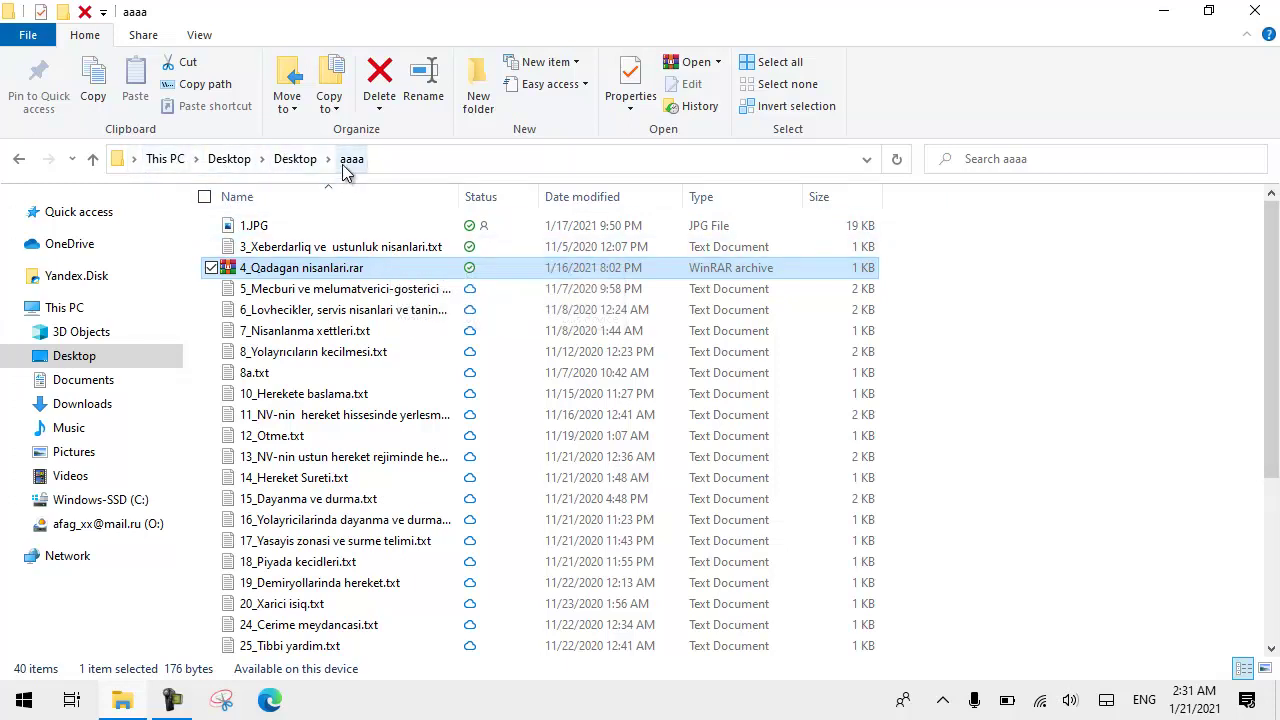
Go back to the parent Desktop folder and open the Windows folder on the Windows-SSD (C:) drive.
{"action": "left_click", "coordinate": [296, 160]}
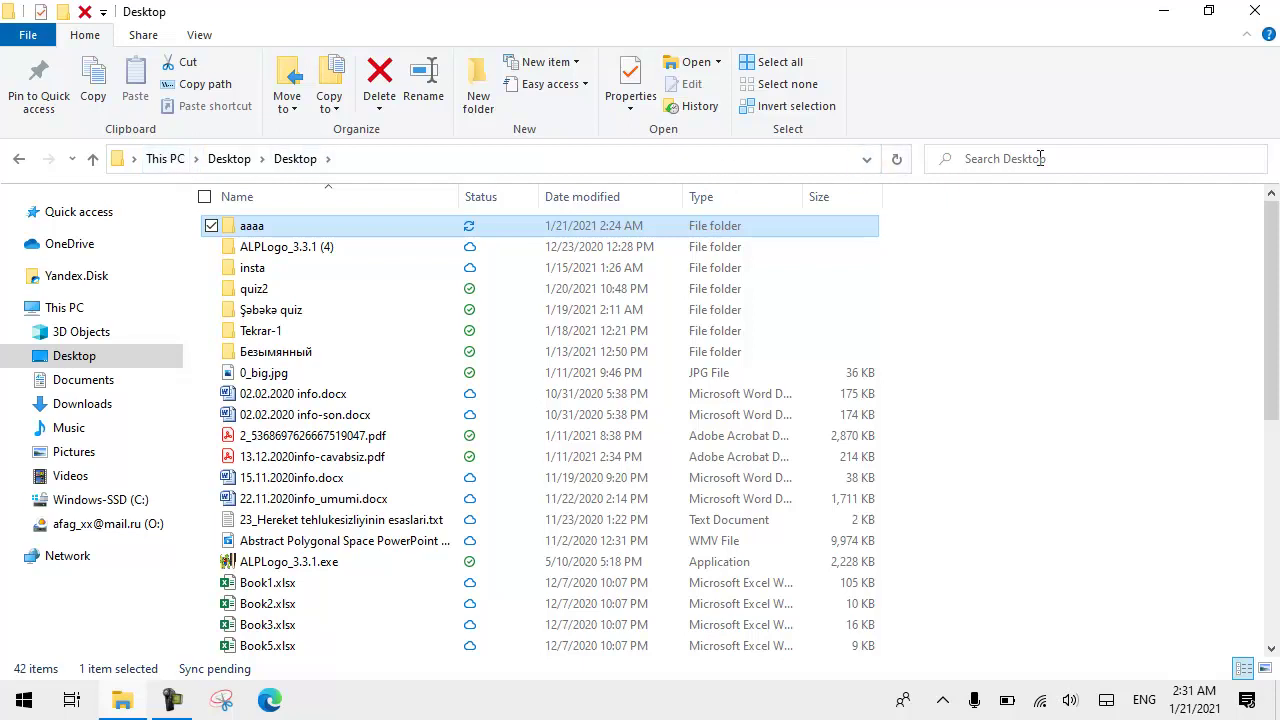
{"action": "left_click", "coordinate": [85, 500]}
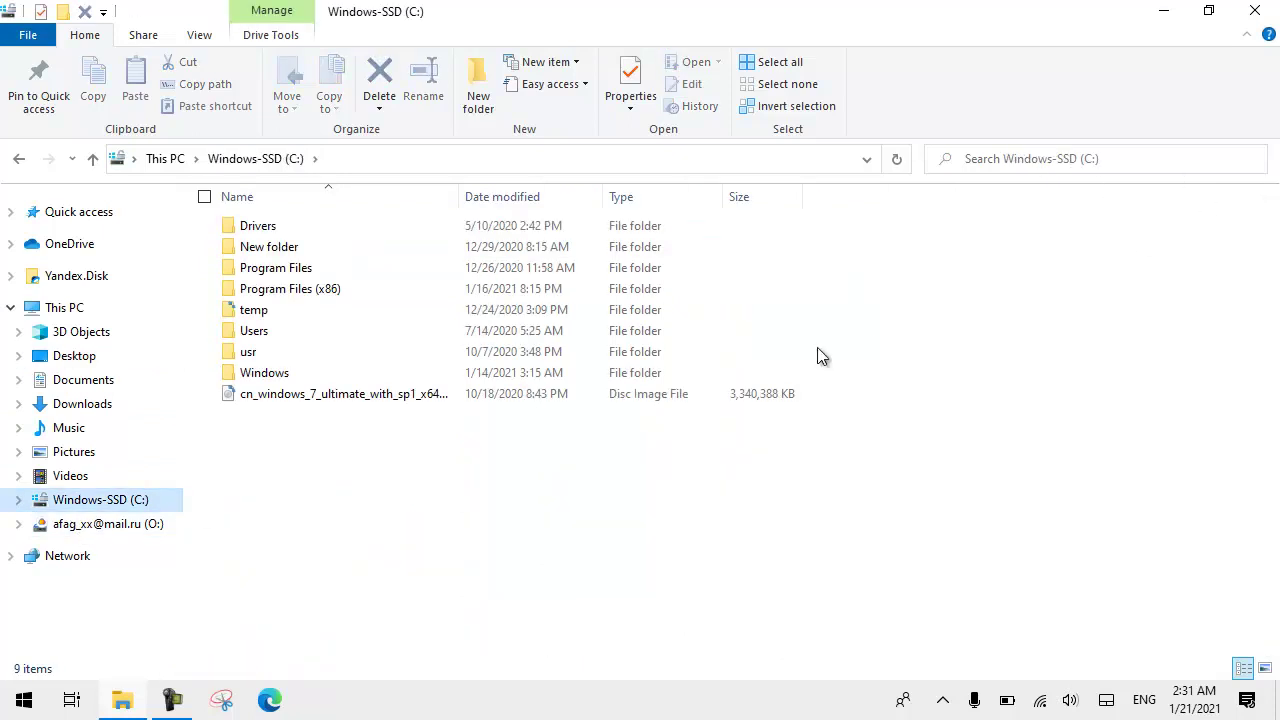
{"action": "left_click", "coordinate": [265, 378]}
{"action": "double_click", "coordinate": [265, 378]}
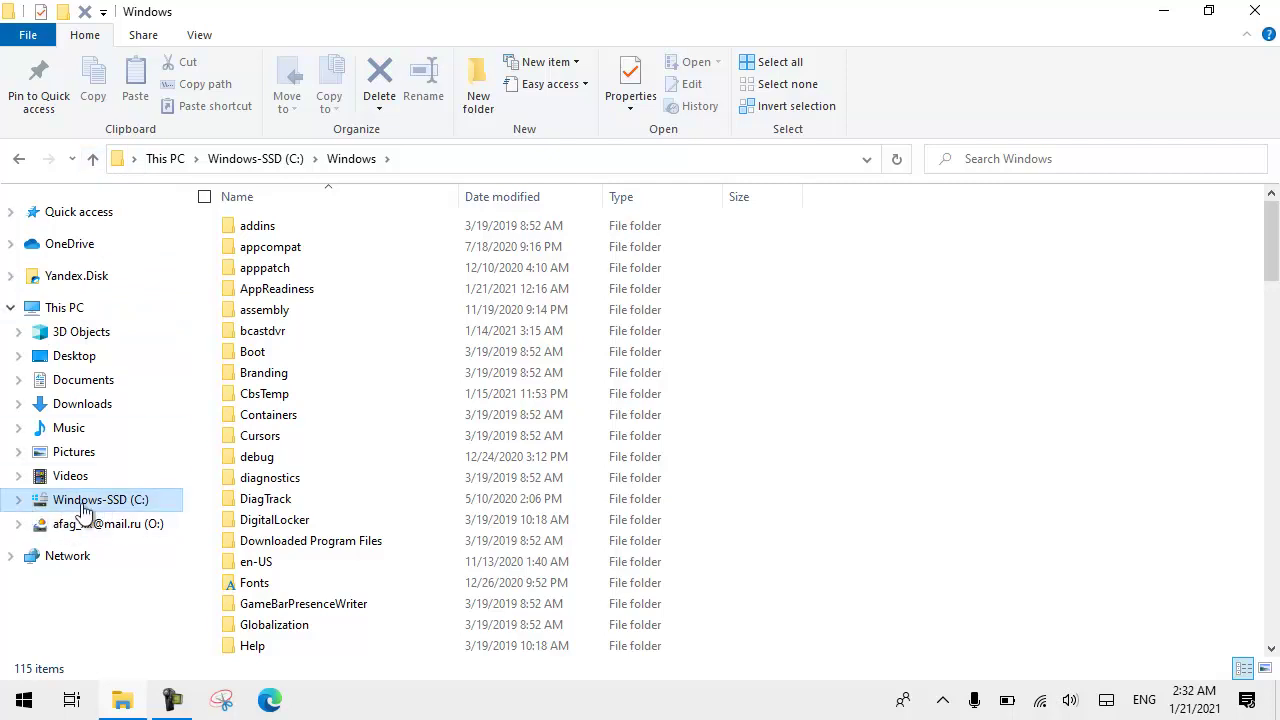
Expand Windows-SSD (C:), Windows and Boot in the folder tree and open the DVD folder inside Boot.
{"action": "left_click", "coordinate": [18, 503]}
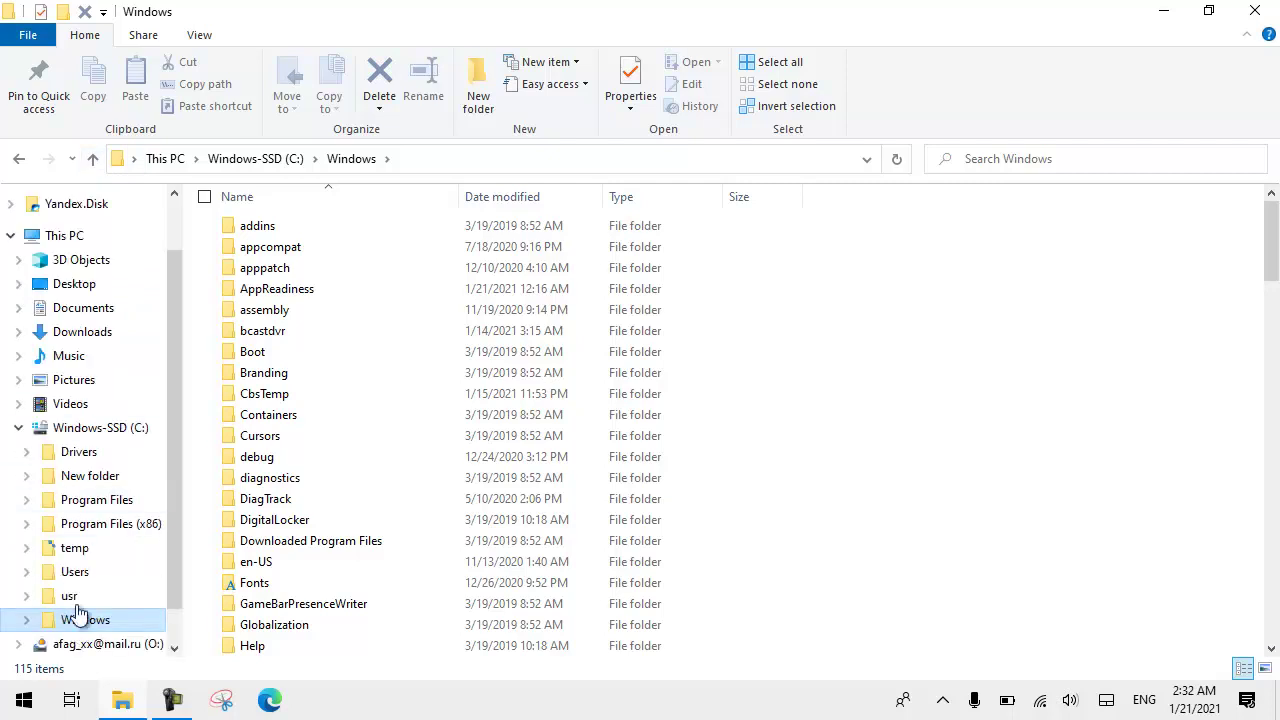
{"action": "left_click", "coordinate": [27, 620]}
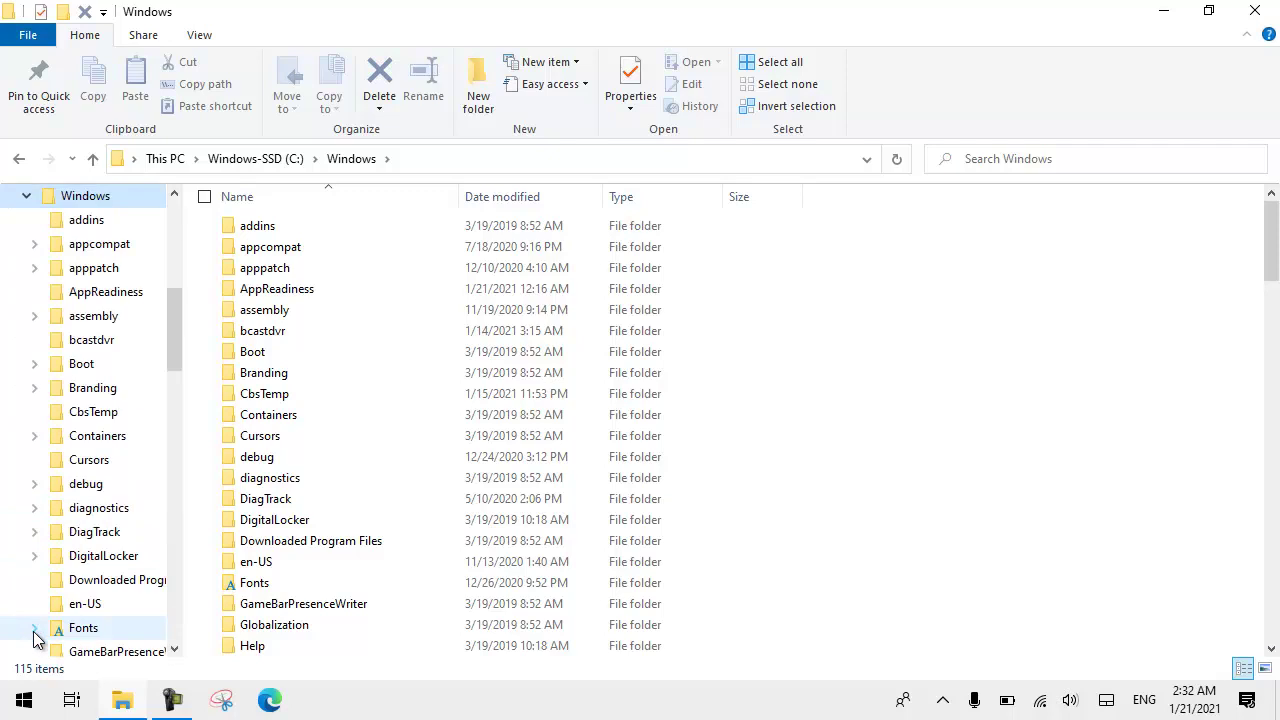
{"action": "left_click", "coordinate": [36, 366]}
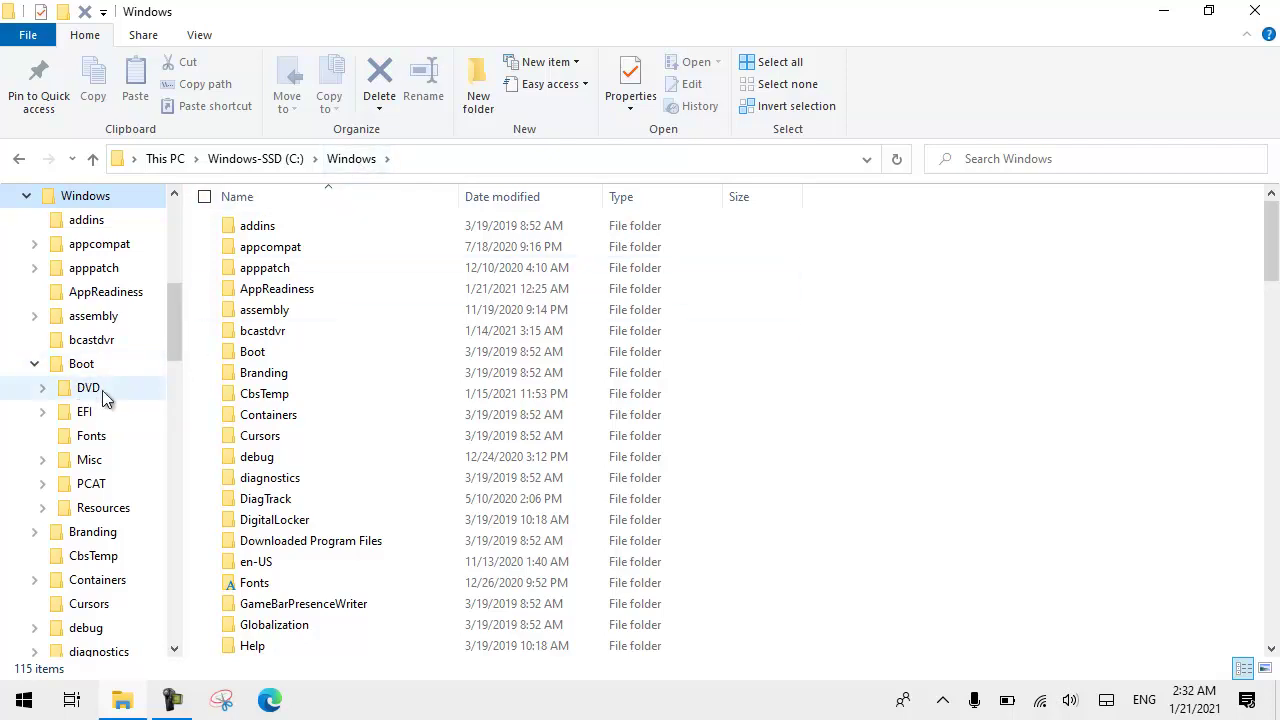
{"action": "left_click", "coordinate": [90, 390]}
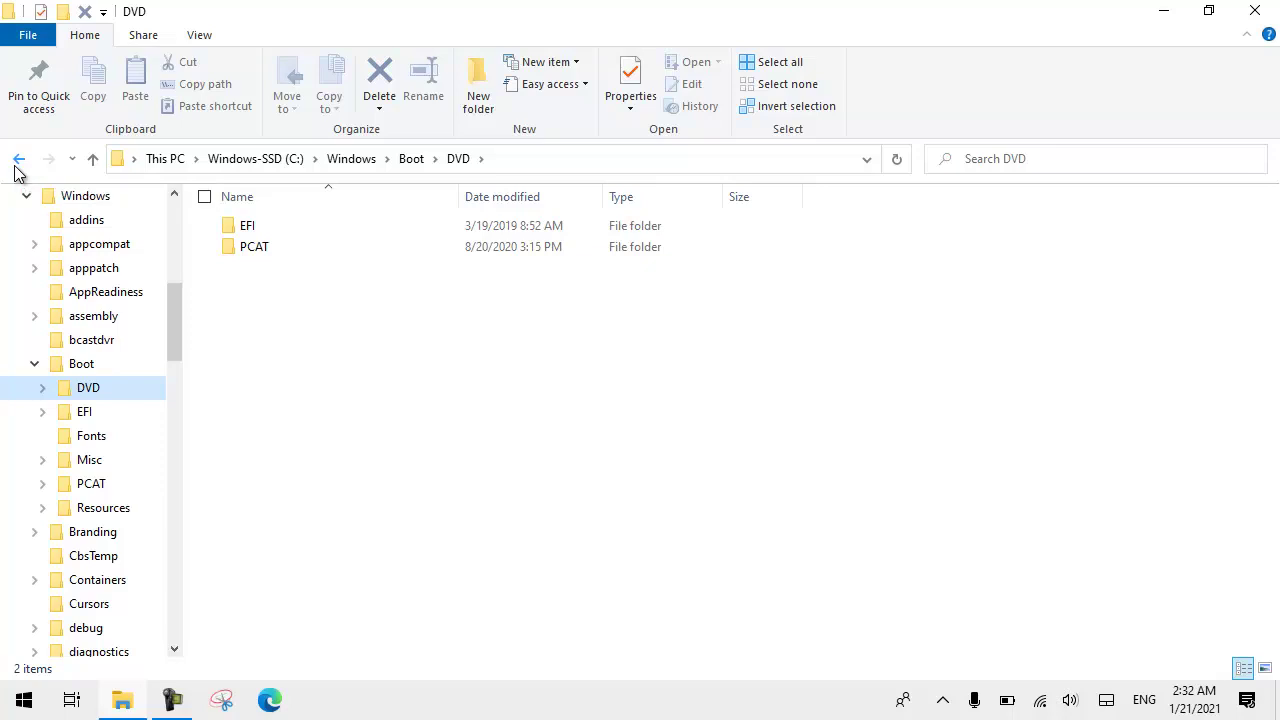
Go up to the Boot folder, return to the previously viewed DVD folder and display the View commands.
{"action": "left_click", "coordinate": [93, 159]}
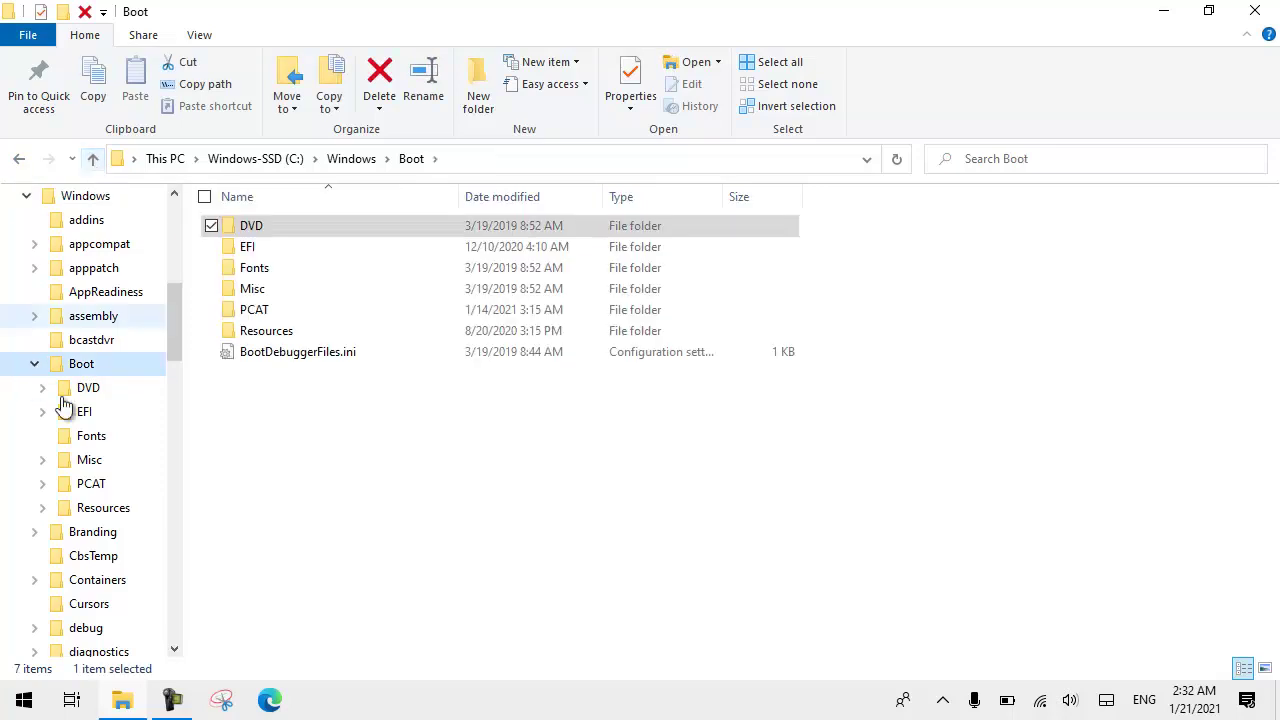
{"action": "left_click", "coordinate": [18, 160]}
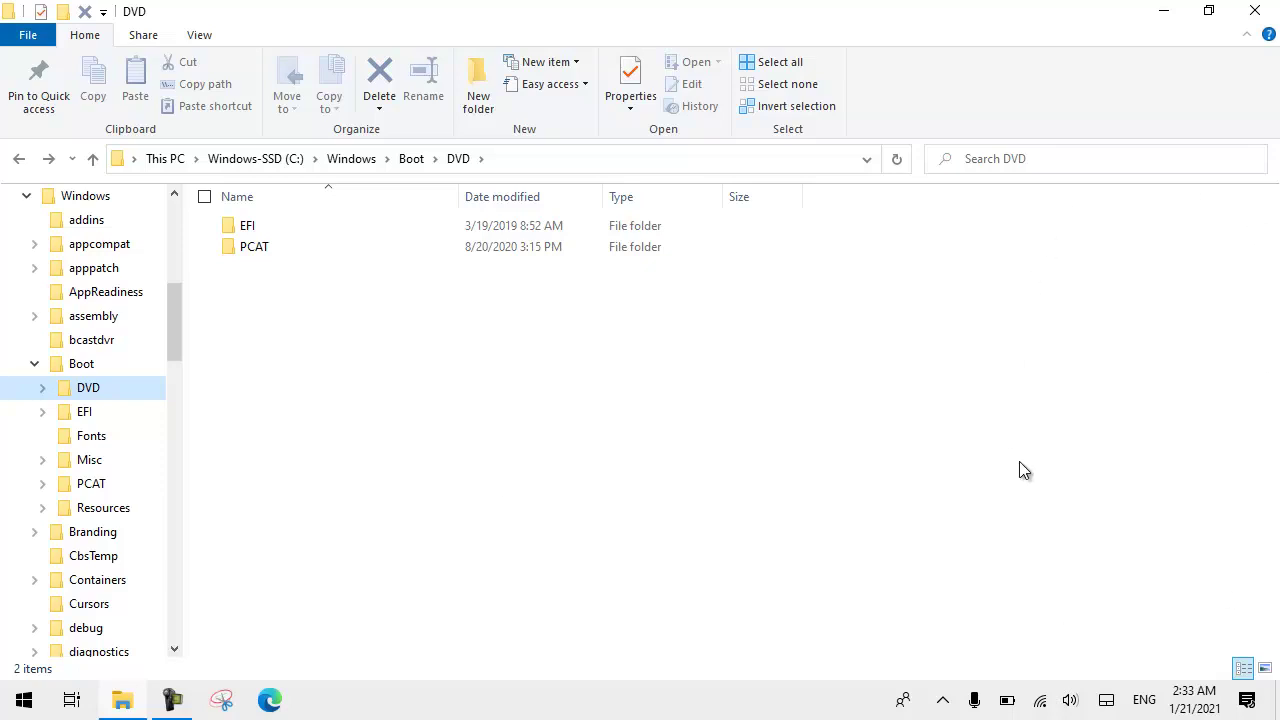
{"action": "left_click", "coordinate": [208, 34]}
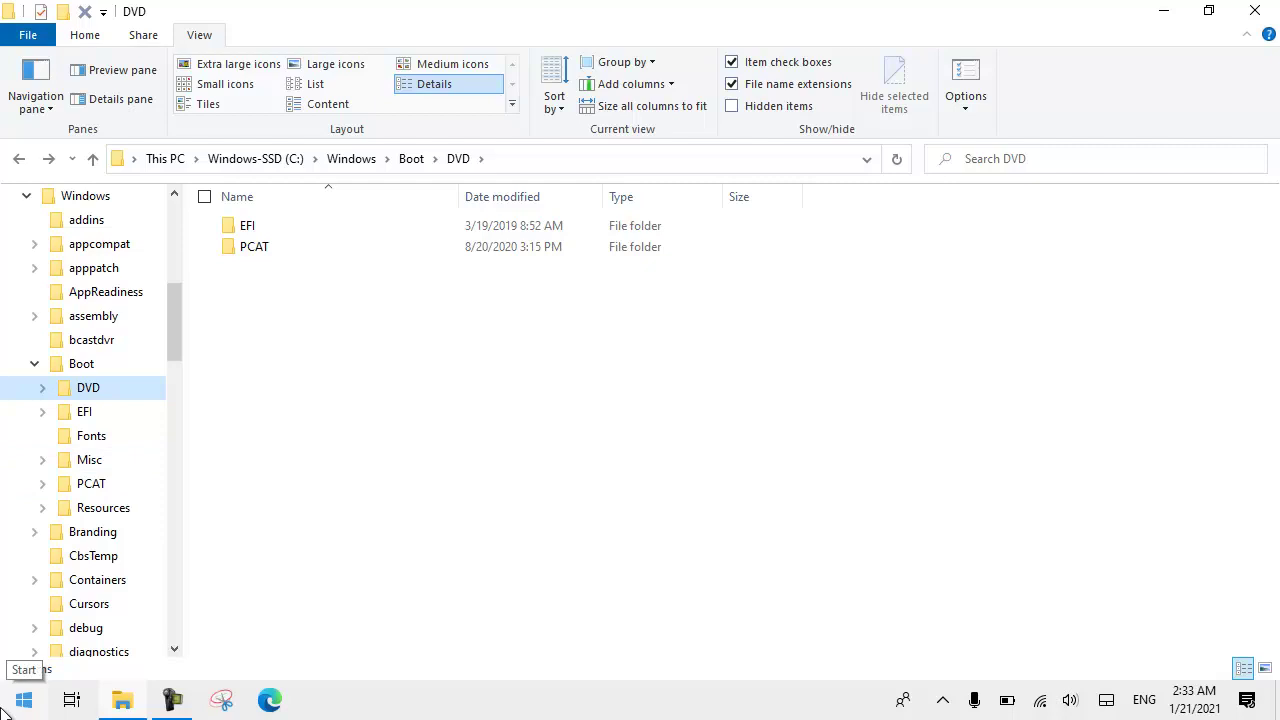
Go back through the earlier locations to Desktop and open New folder on Windows-SSD (C:) from the folder tree.
{"action": "left_click", "coordinate": [20, 159]}
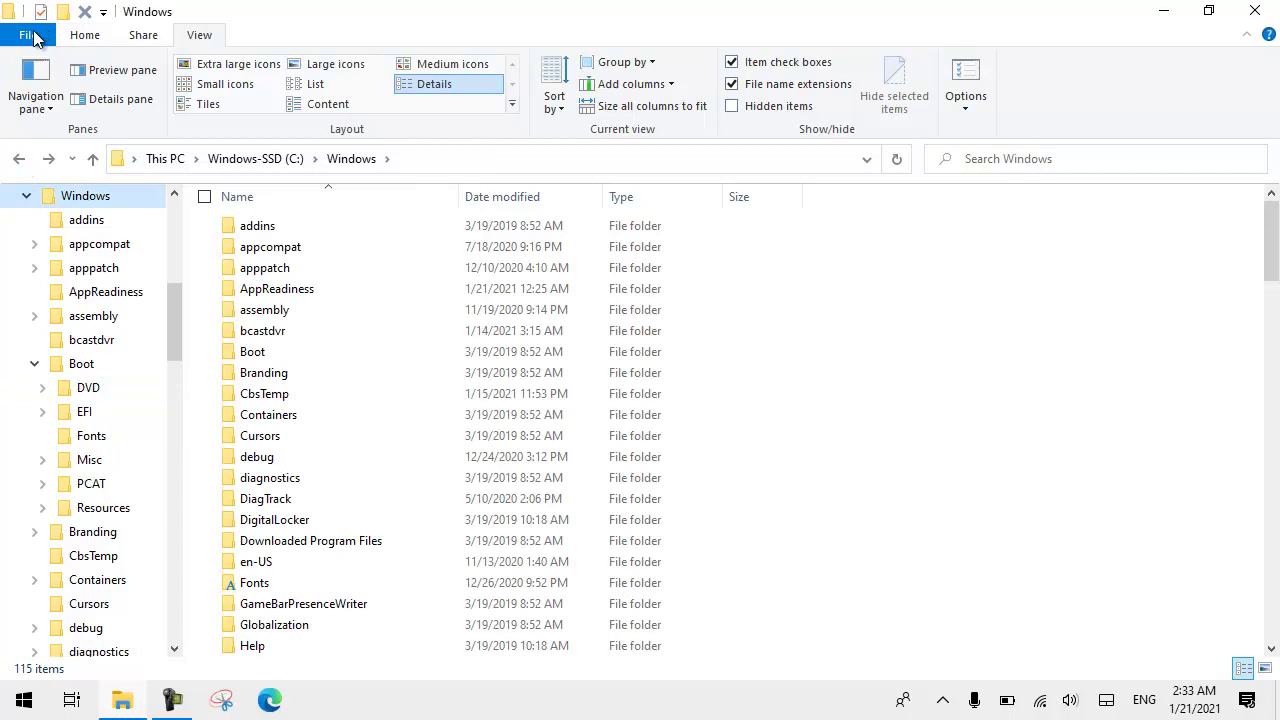
{"action": "left_click", "coordinate": [20, 159]}
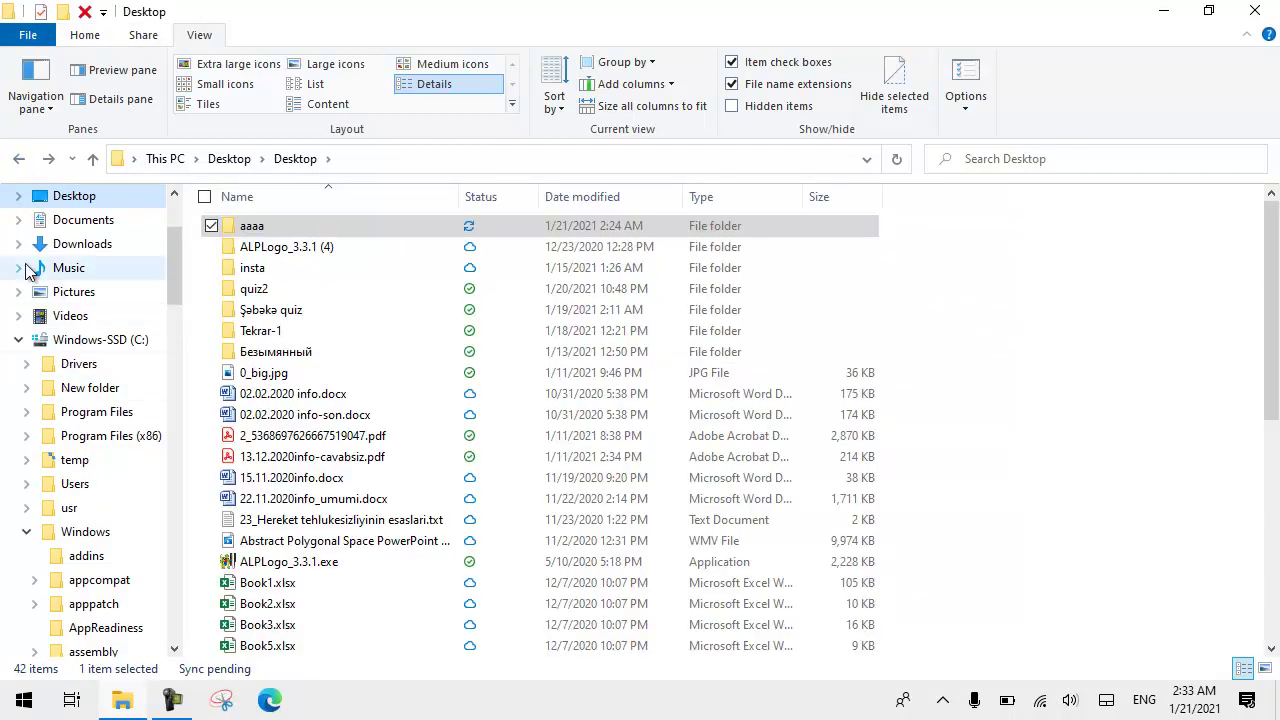
{"action": "left_click", "coordinate": [80, 388]}
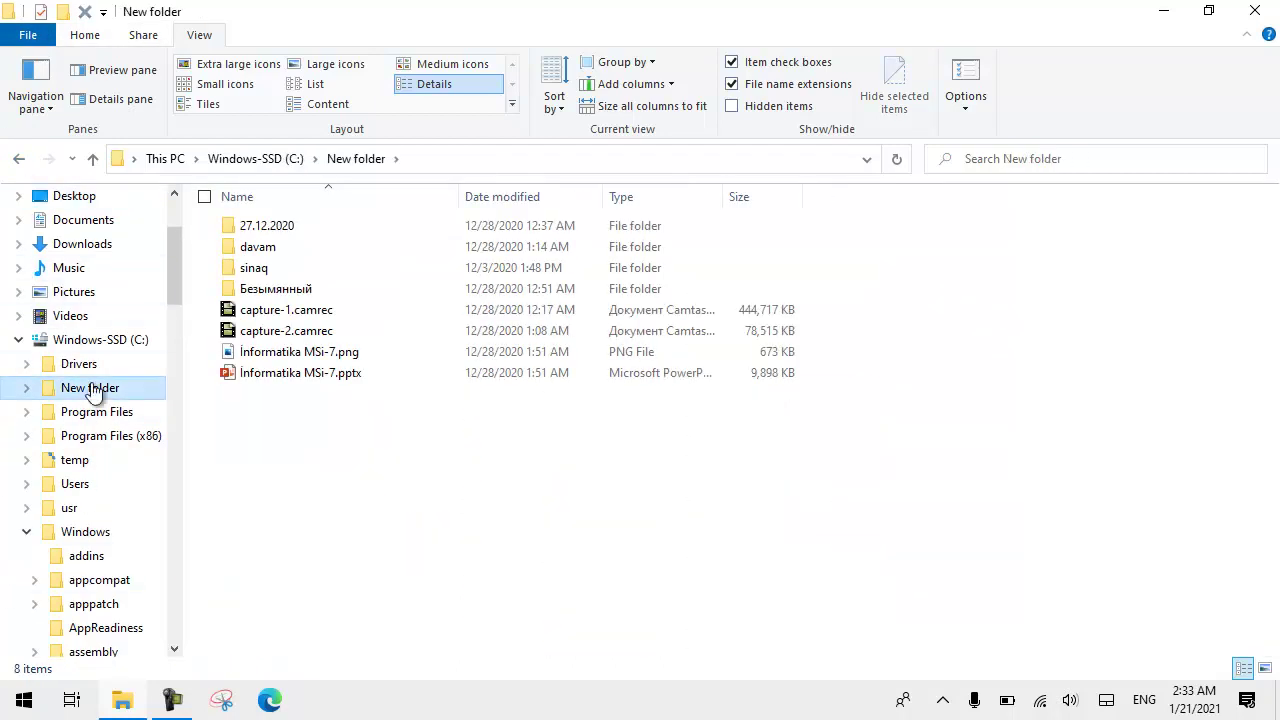
{"action": "left_click", "coordinate": [309, 454]}
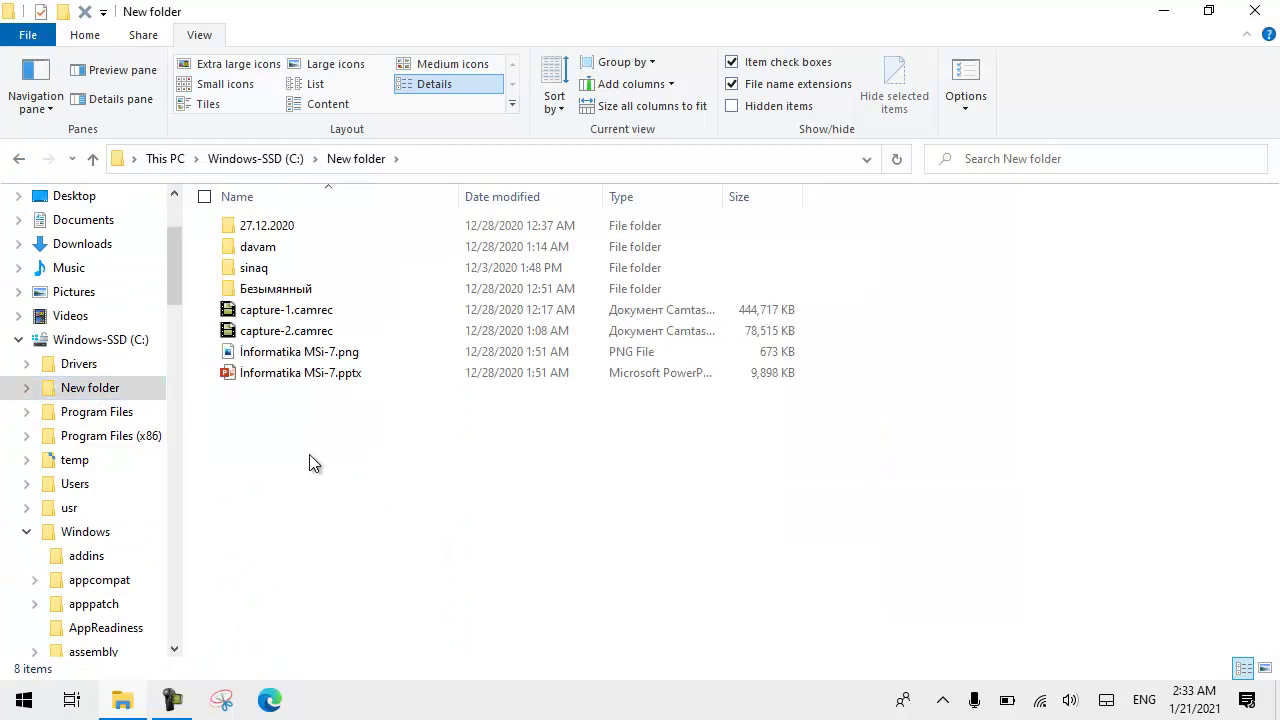
Open New folder in a new File Explorer window and maximize that window.
{"action": "left_click", "coordinate": [18, 40]}
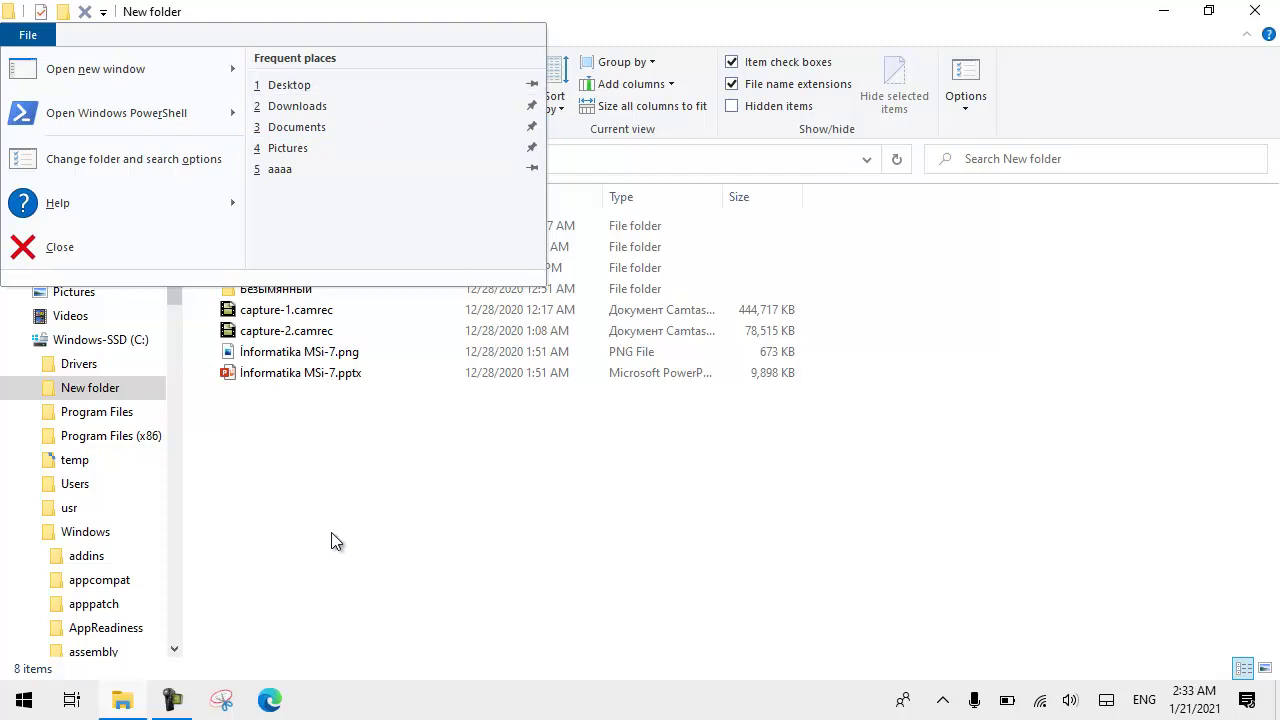
{"action": "mouse_move", "coordinate": [71, 80]}
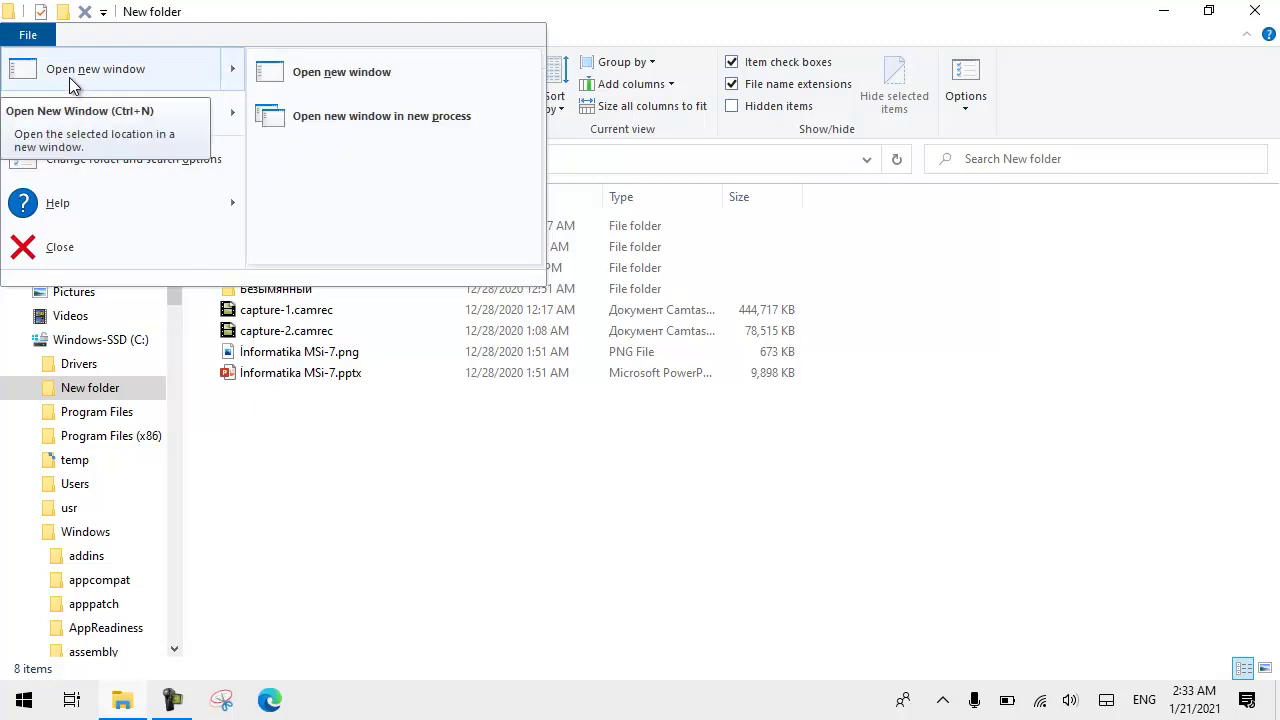
{"action": "left_click", "coordinate": [69, 77]}
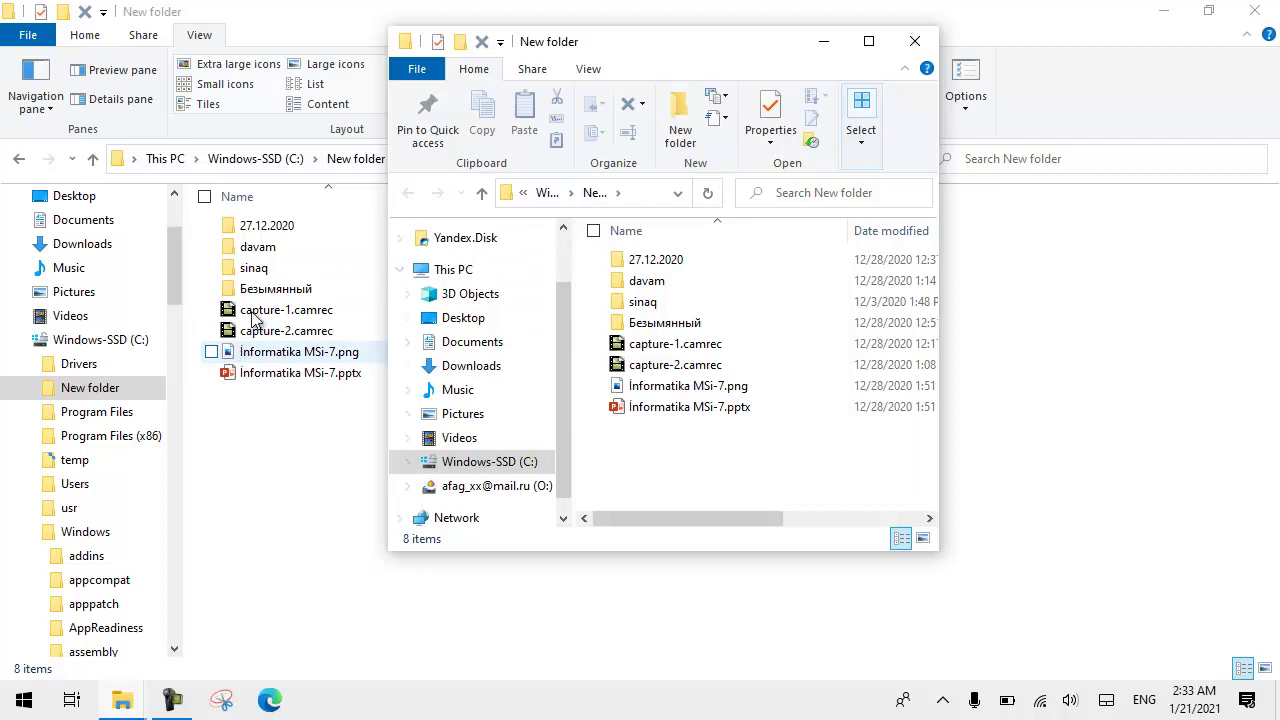
{"action": "left_click", "coordinate": [868, 41]}
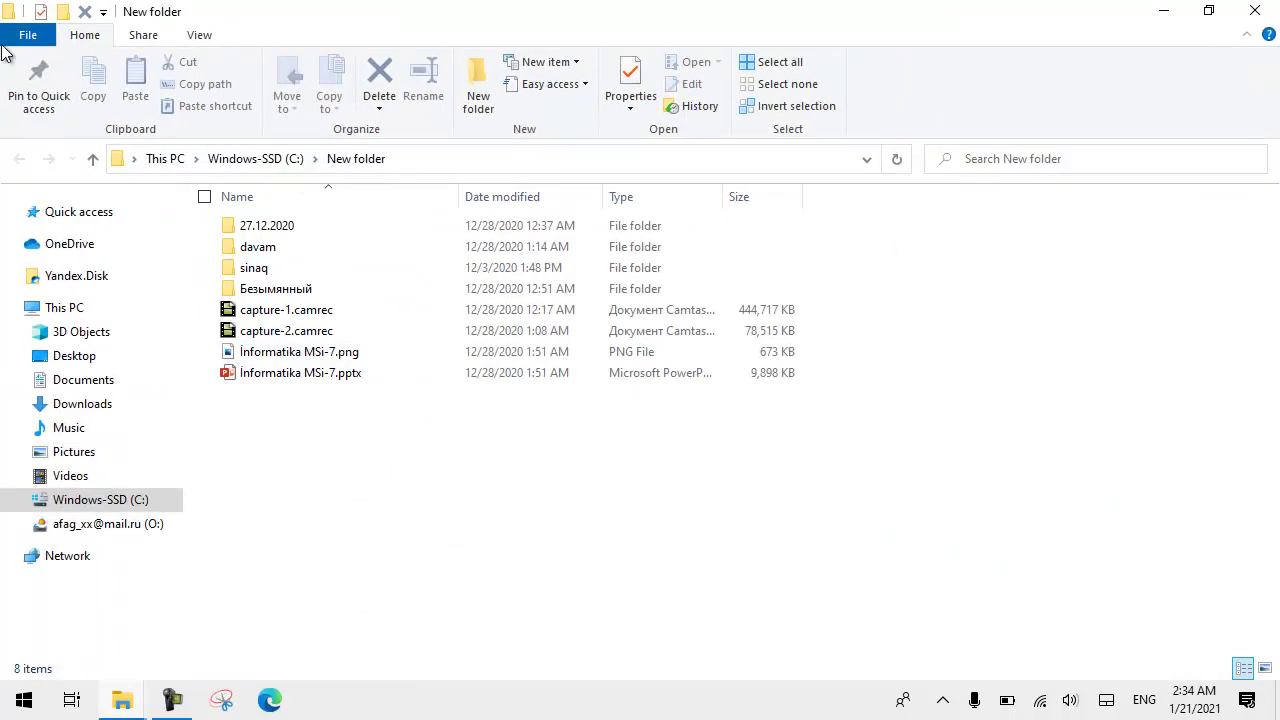
Open Windows PowerShell at the New folder location, move its window lower and close it.
{"action": "left_click", "coordinate": [22, 37]}
{"action": "mouse_move", "coordinate": [79, 116]}
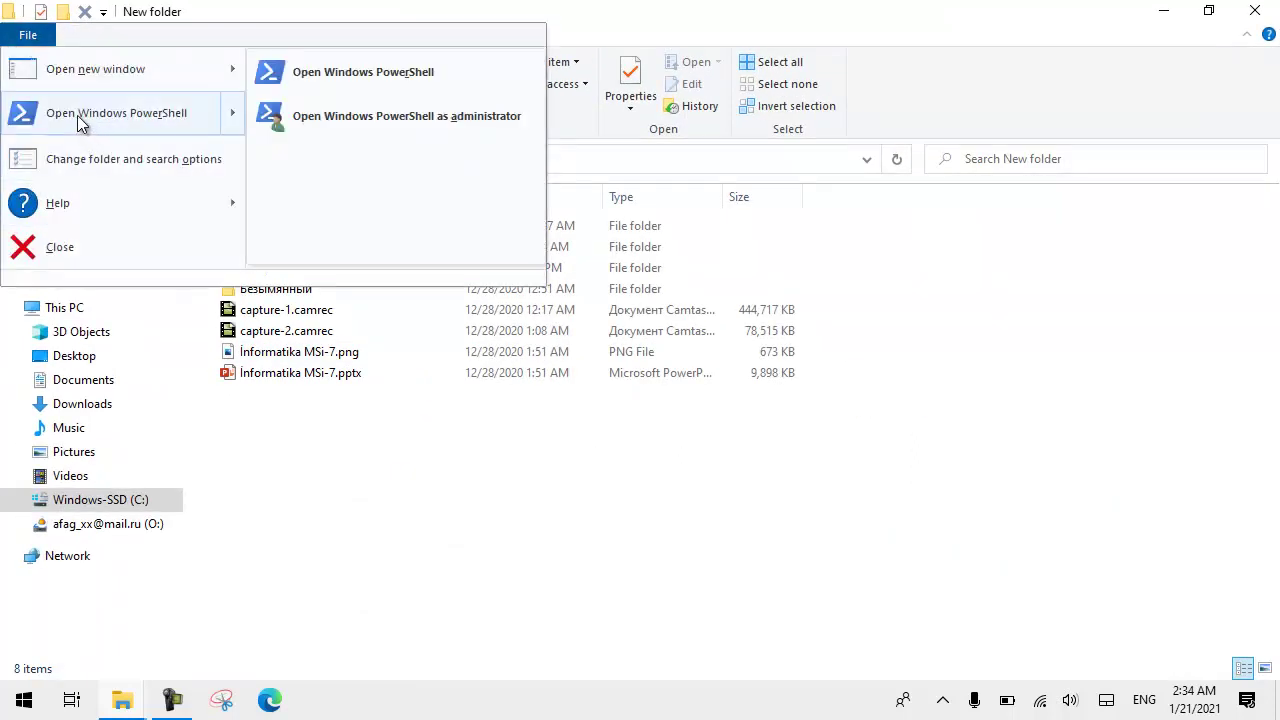
{"action": "left_click", "coordinate": [128, 118]}
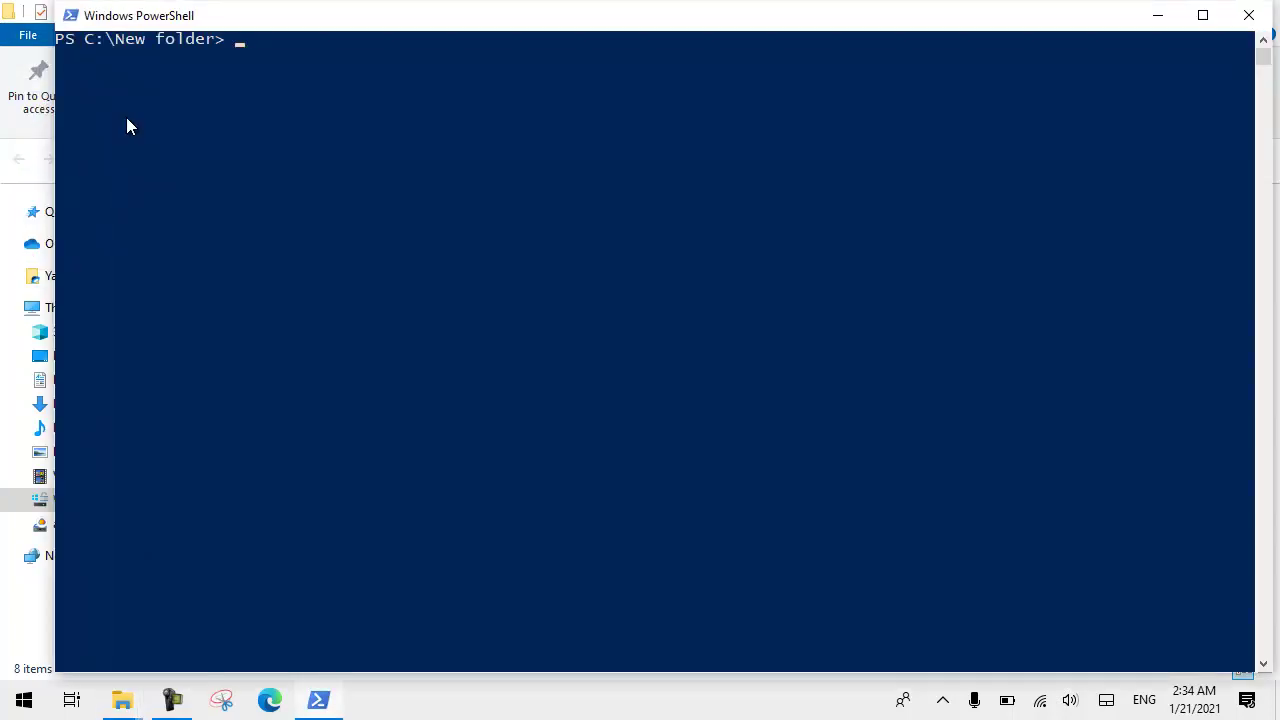
{"action": "left_click_drag", "start_coordinate": [175, 15], "coordinate": [162, 111]}
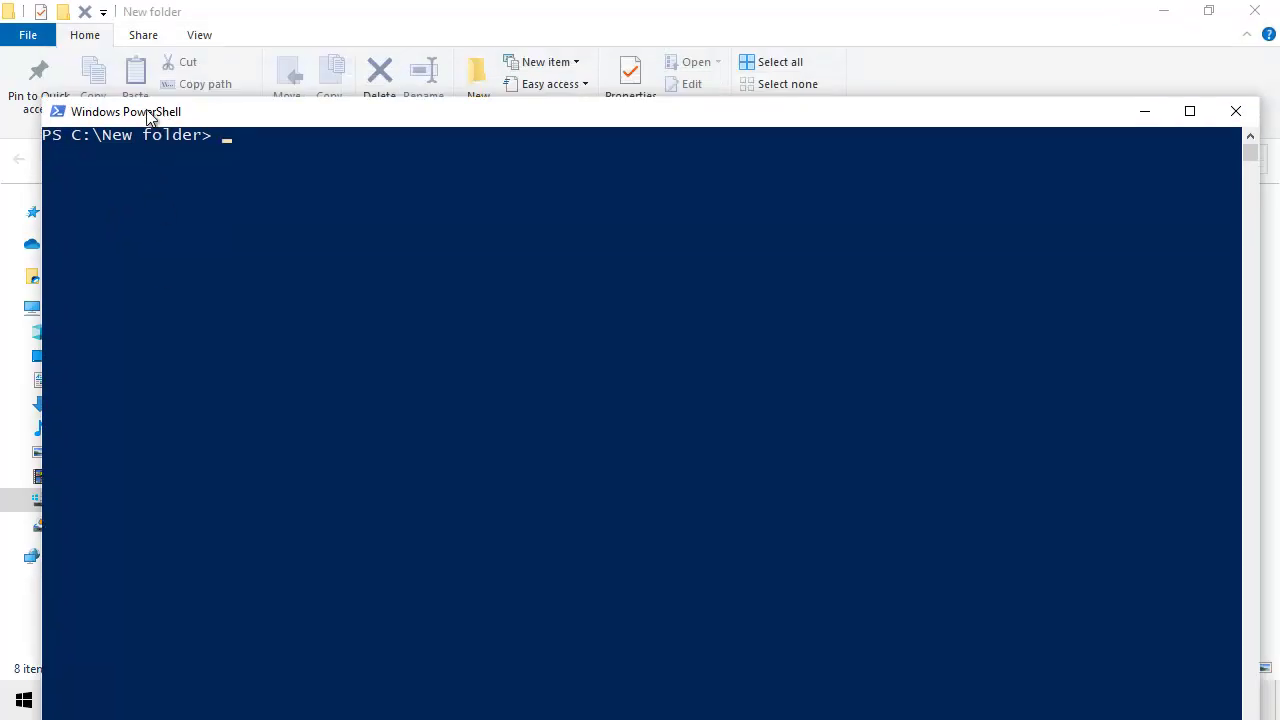
{"action": "left_click", "coordinate": [1240, 112]}
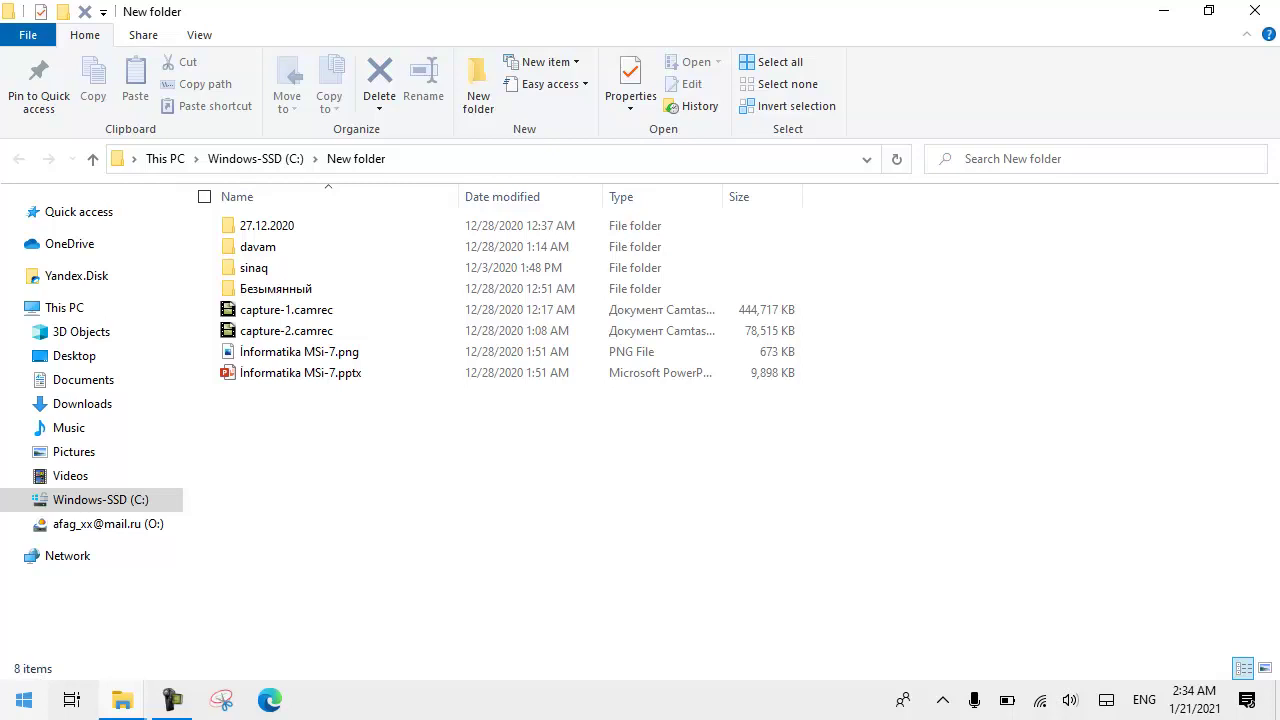
Open Folder Options, move the dialog clear of the folder tree and choose Quick access as File Explorer's start location.
{"action": "left_click", "coordinate": [38, 38]}
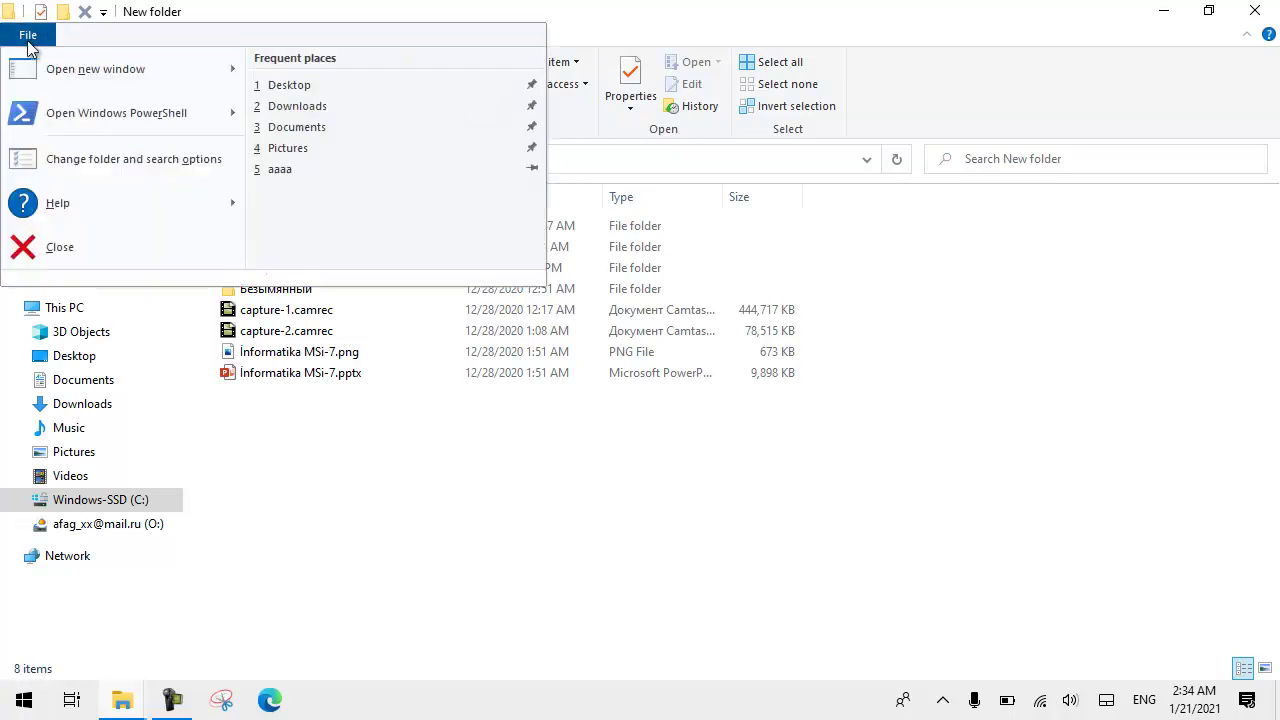
{"action": "left_click", "coordinate": [67, 164]}
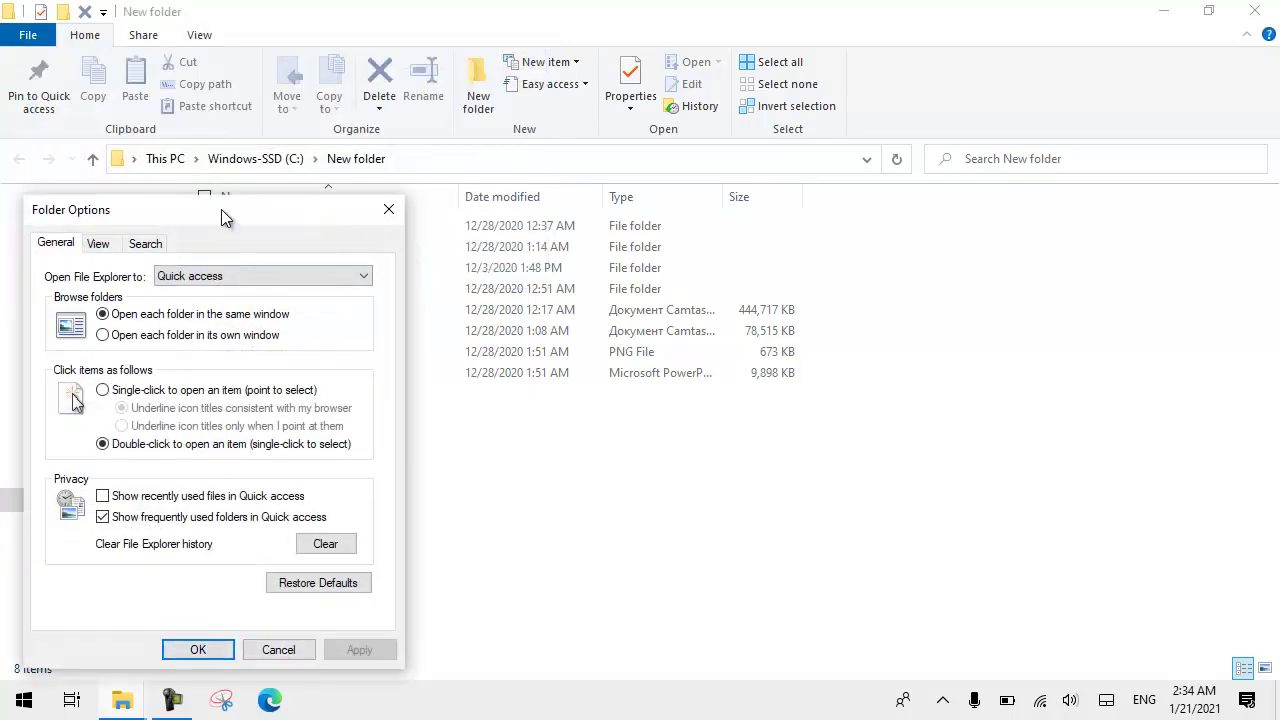
{"action": "left_click_drag", "start_coordinate": [221, 209], "coordinate": [696, 135]}
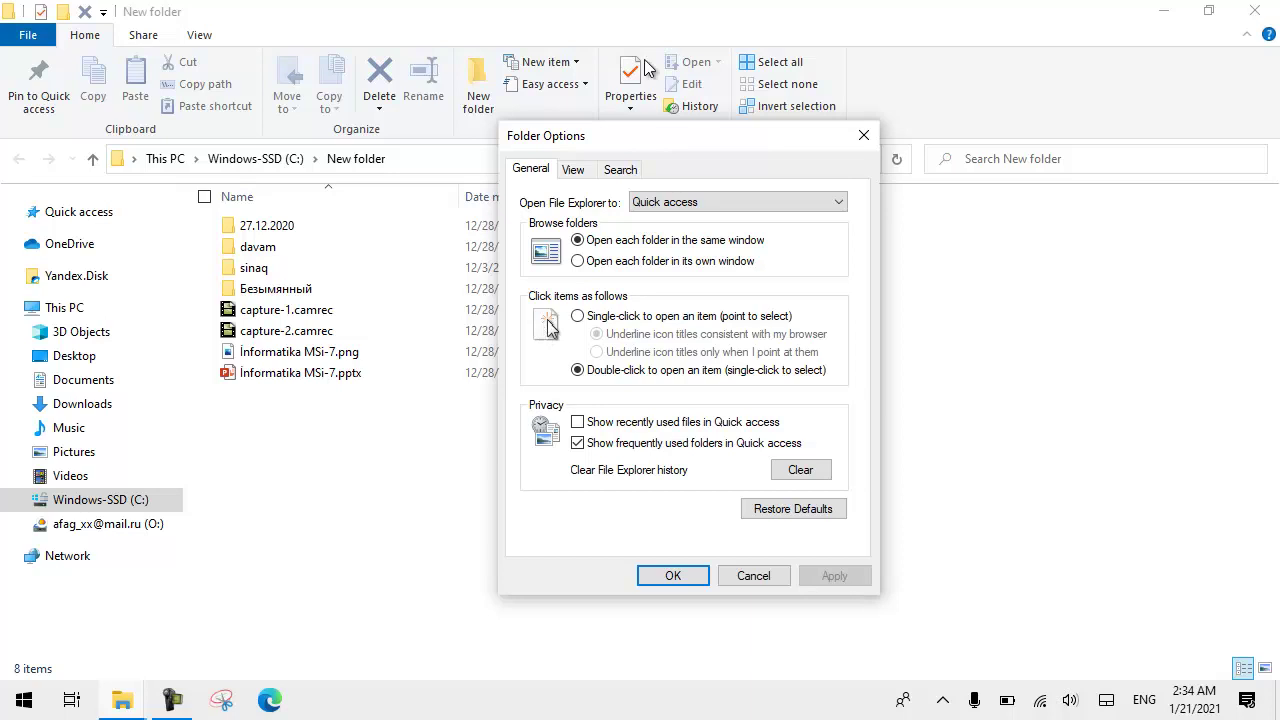
{"action": "left_click_drag", "start_coordinate": [658, 145], "coordinate": [592, 182]}
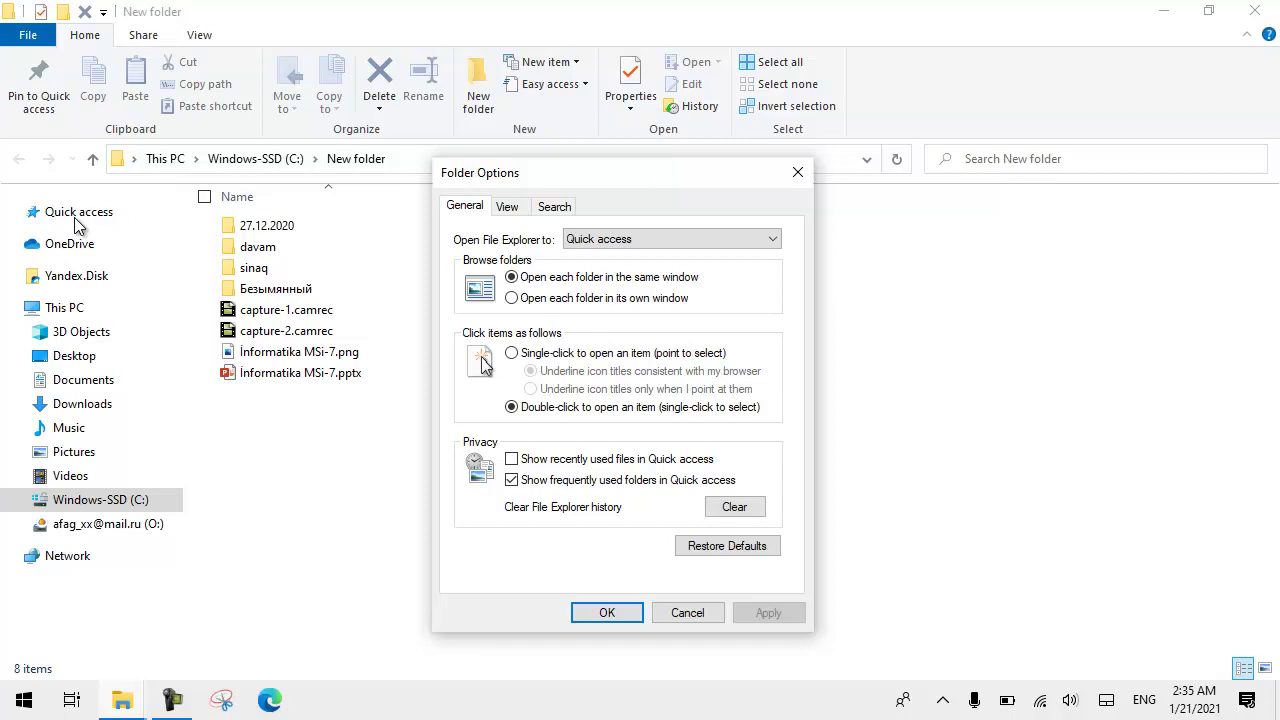
{"action": "left_click", "coordinate": [582, 240]}
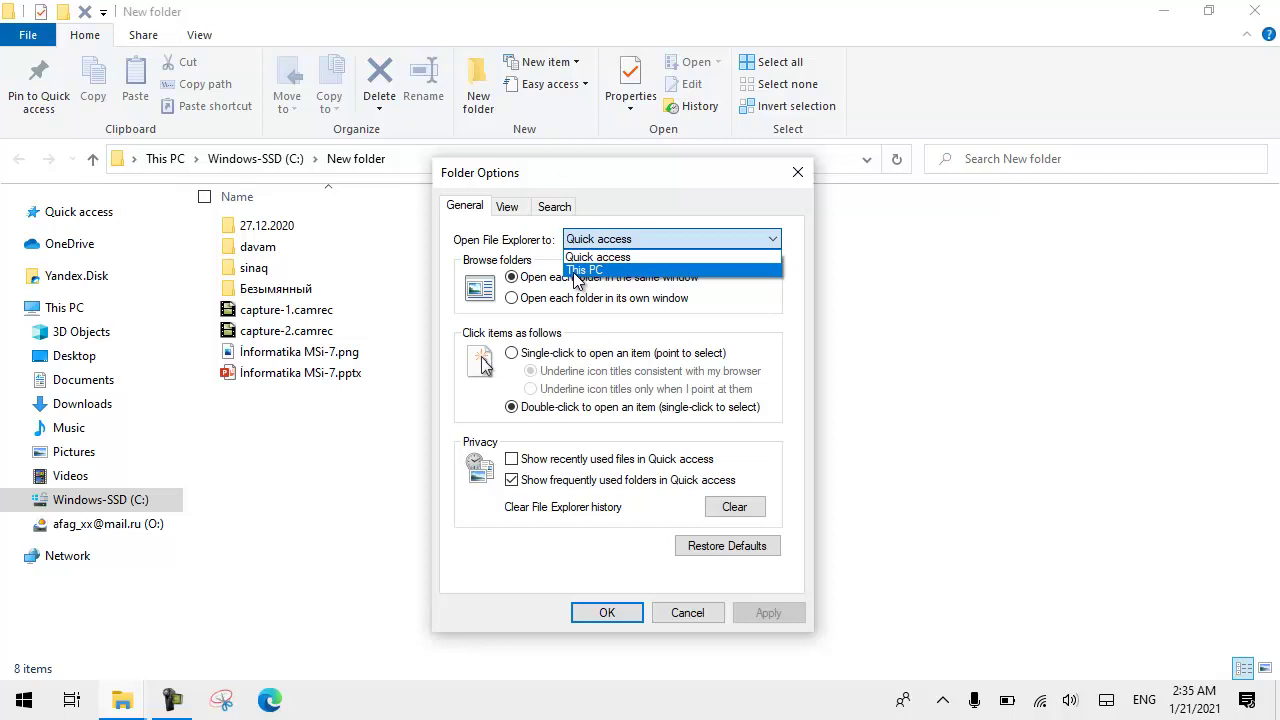
{"action": "left_click", "coordinate": [598, 257]}
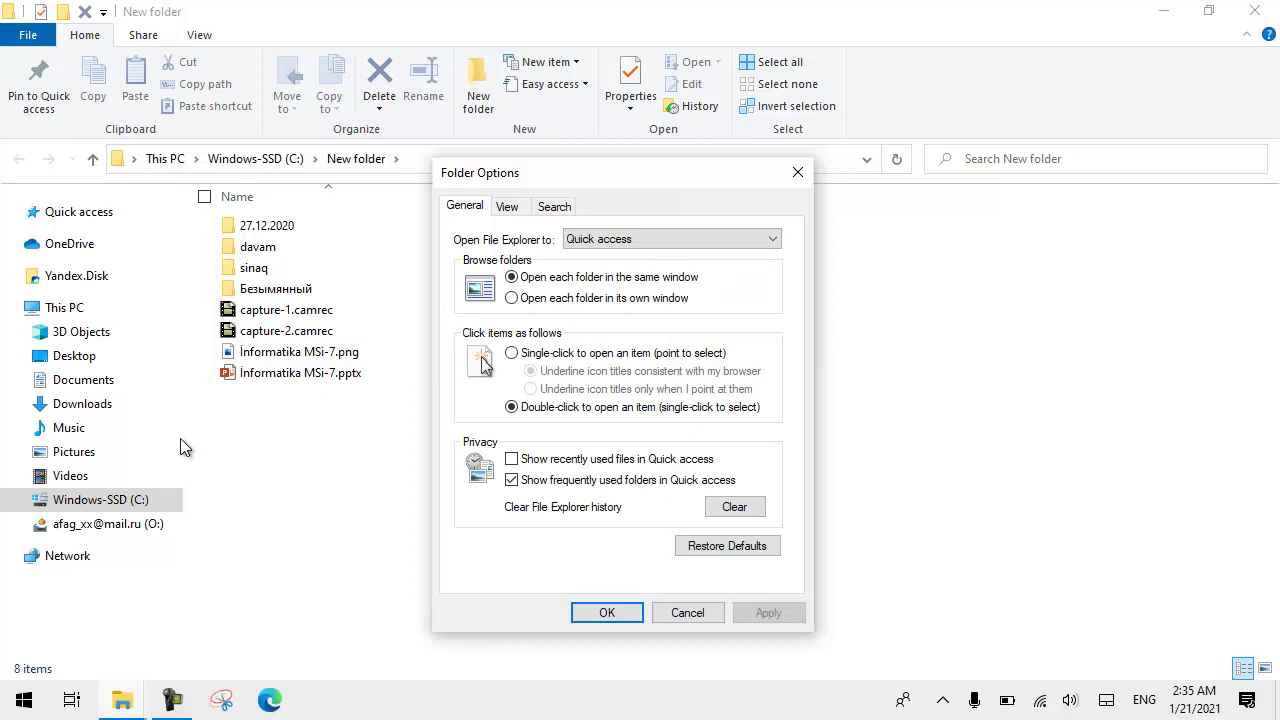
Switch folder browsing between the two window modes, settle on opening each folder in its own window and confirm the options.
{"action": "left_click", "coordinate": [557, 308]}
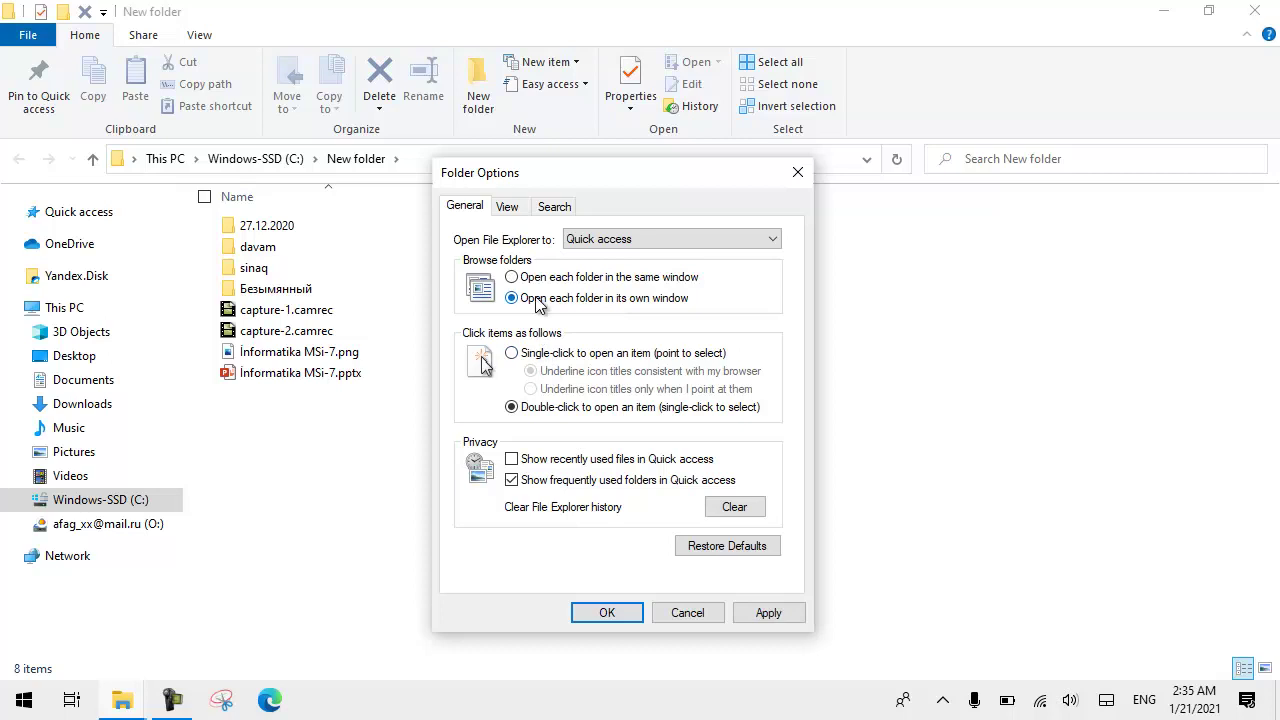
{"action": "left_click", "coordinate": [513, 277]}
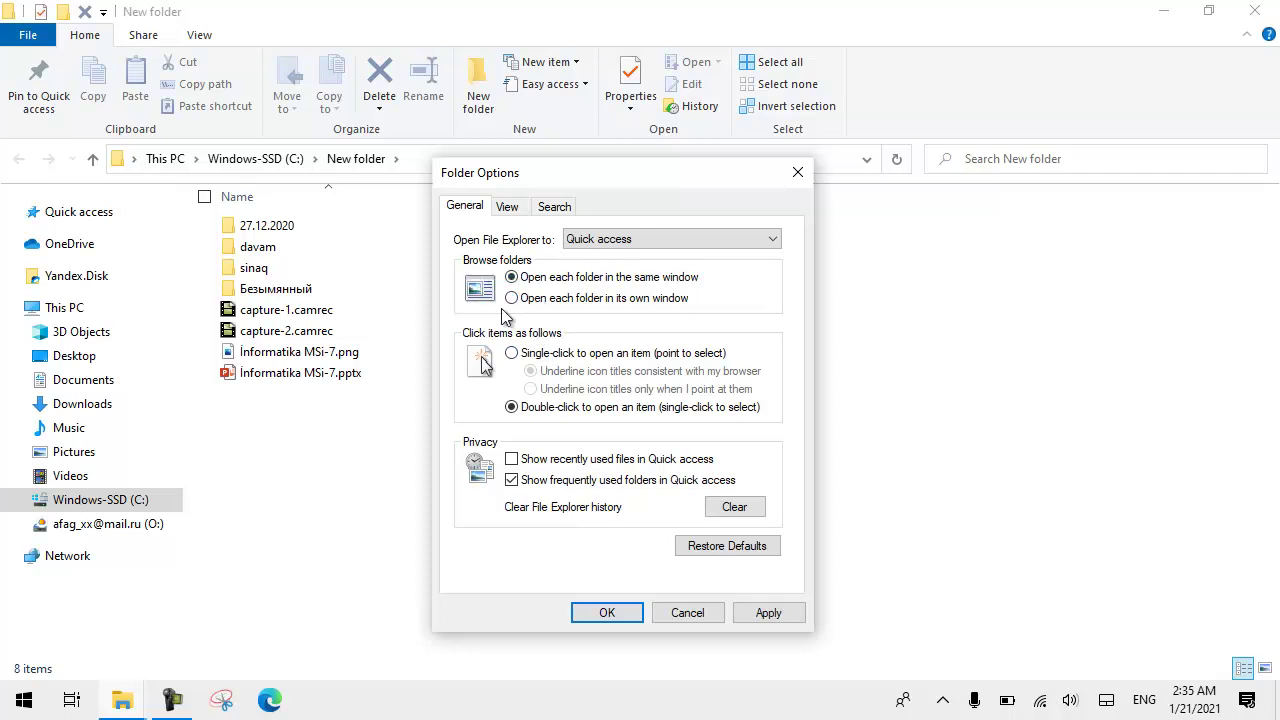
{"action": "left_click", "coordinate": [511, 299]}
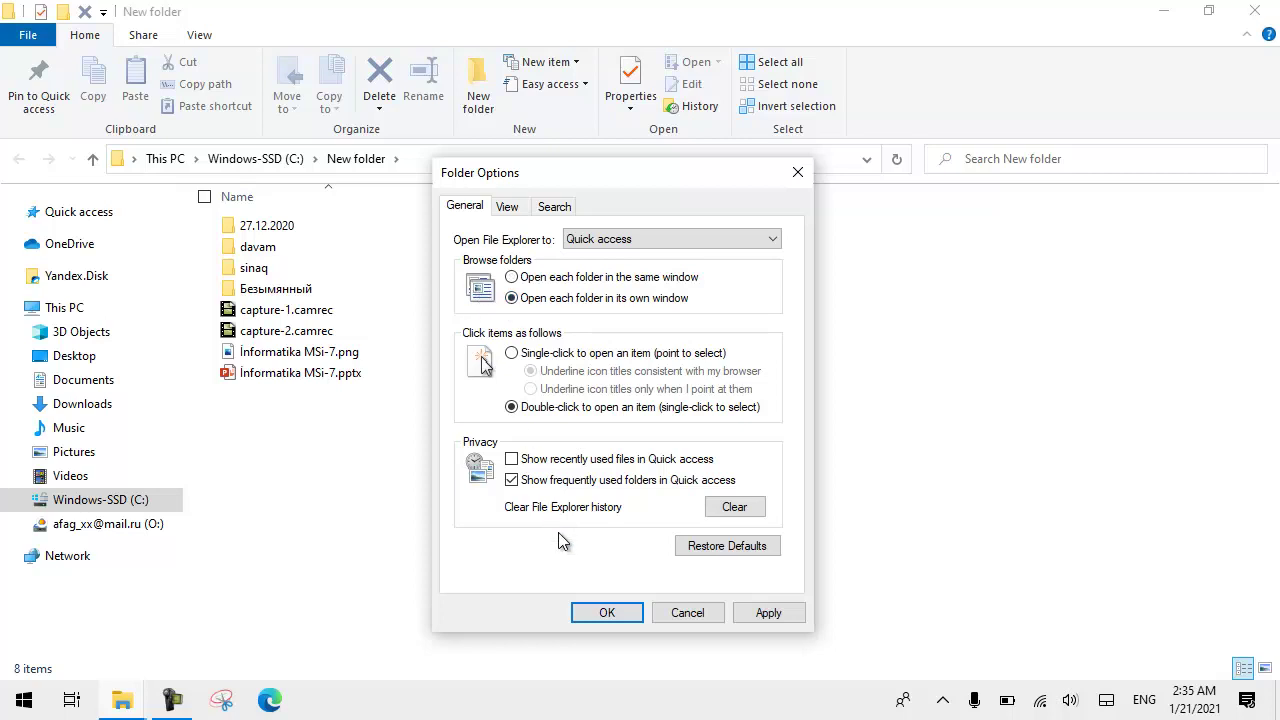
{"action": "left_click", "coordinate": [604, 616]}
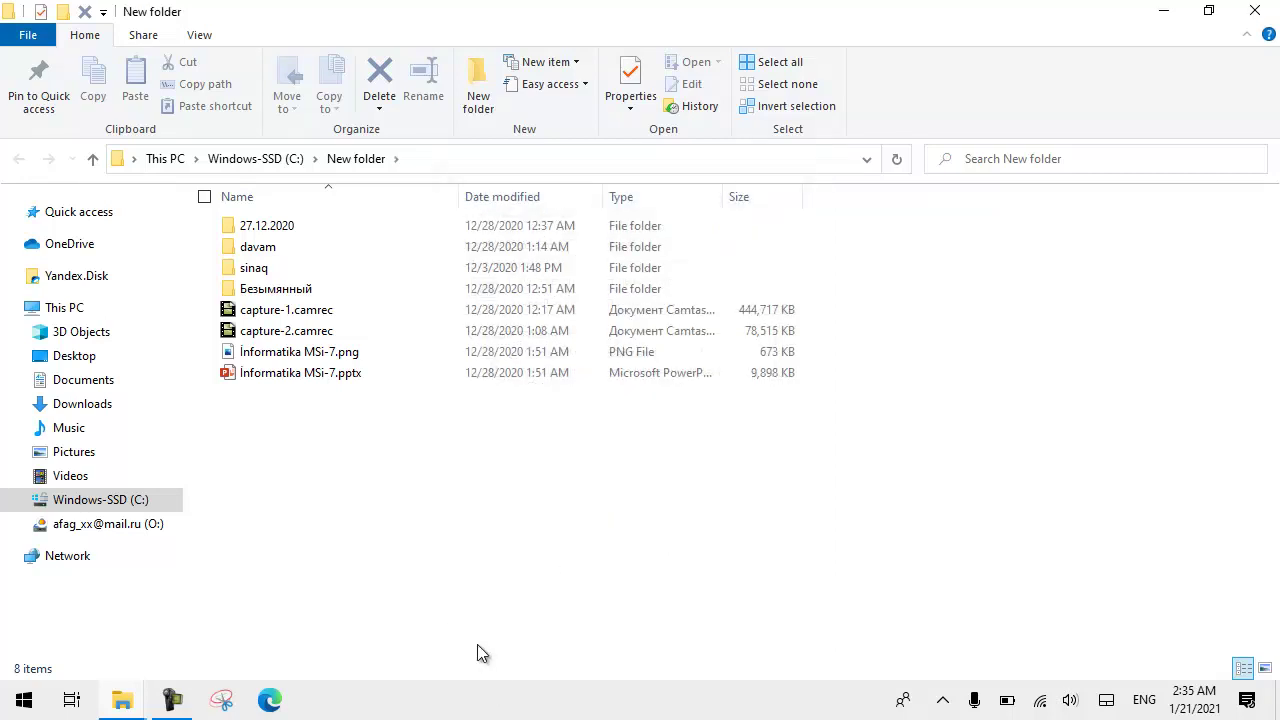
Open the sinaq folder and the info folder inside it to test separate-window browsing.
{"action": "double_click", "coordinate": [258, 268]}
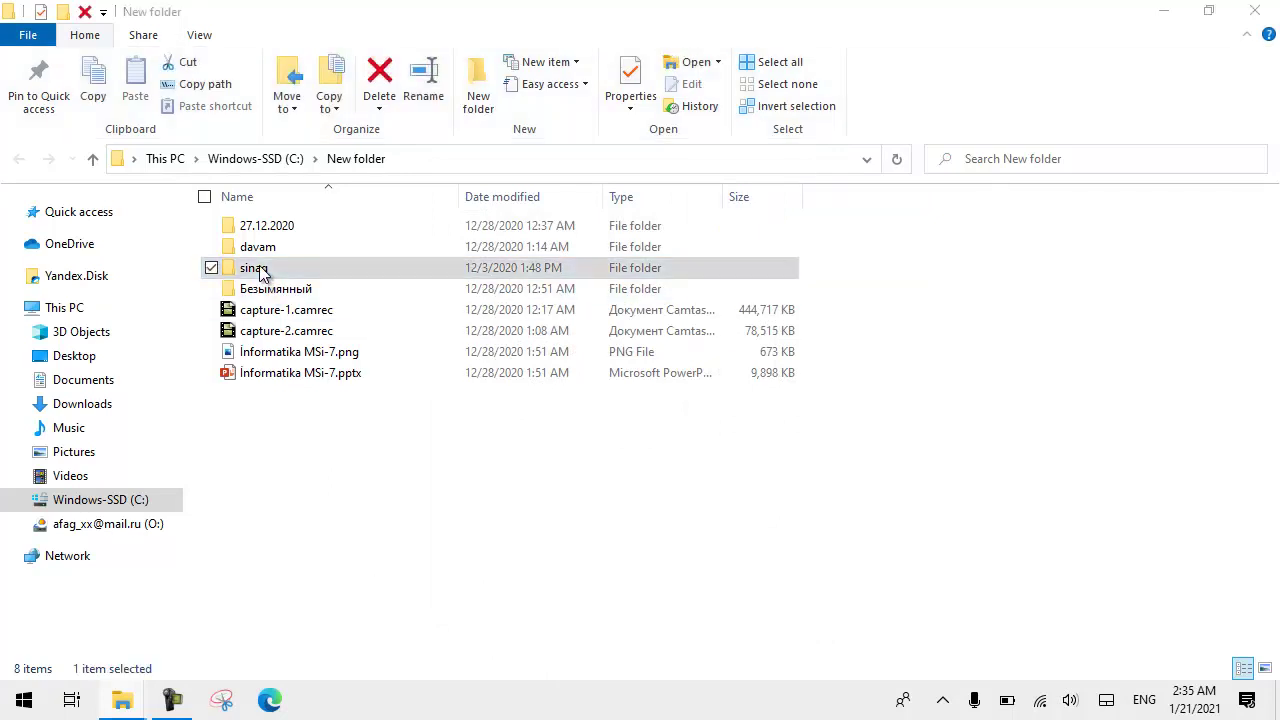
{"action": "double_click", "coordinate": [260, 226]}
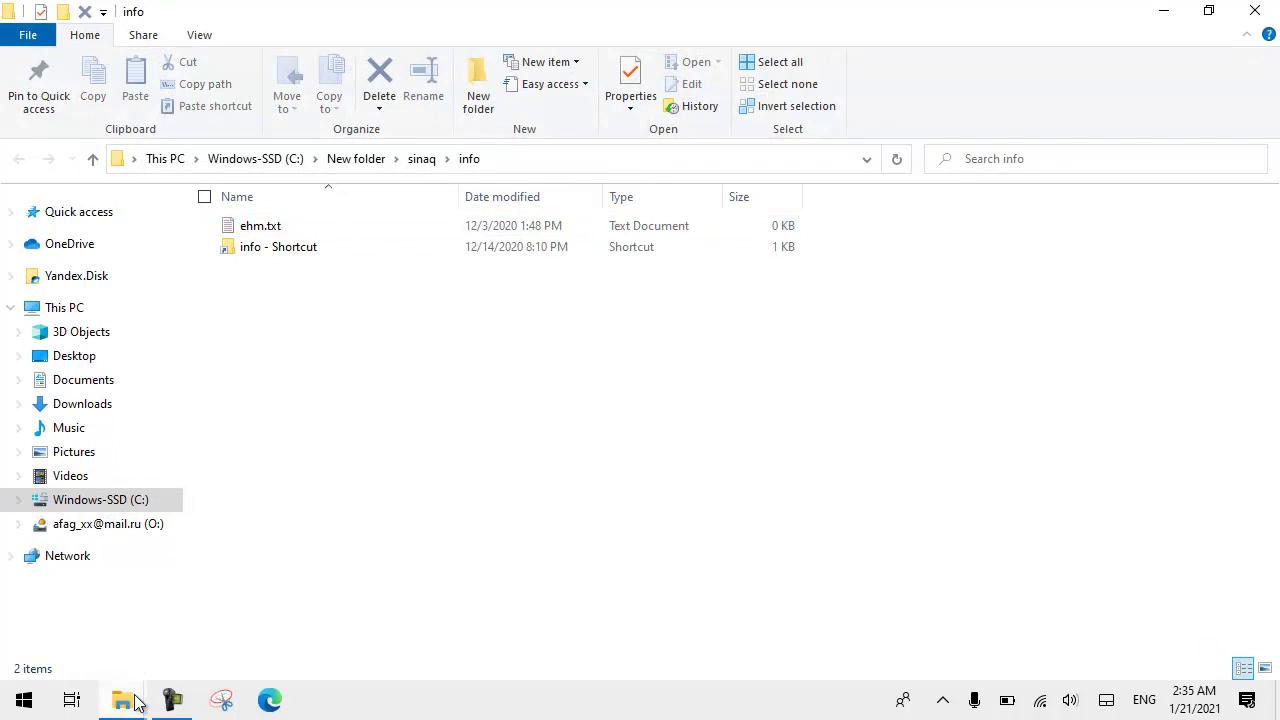
{"action": "mouse_move", "coordinate": [140, 698]}
Reopen Folder Options, set folders to open in the same window and move the dialog clear of the file list.
{"action": "left_click", "coordinate": [24, 40]}
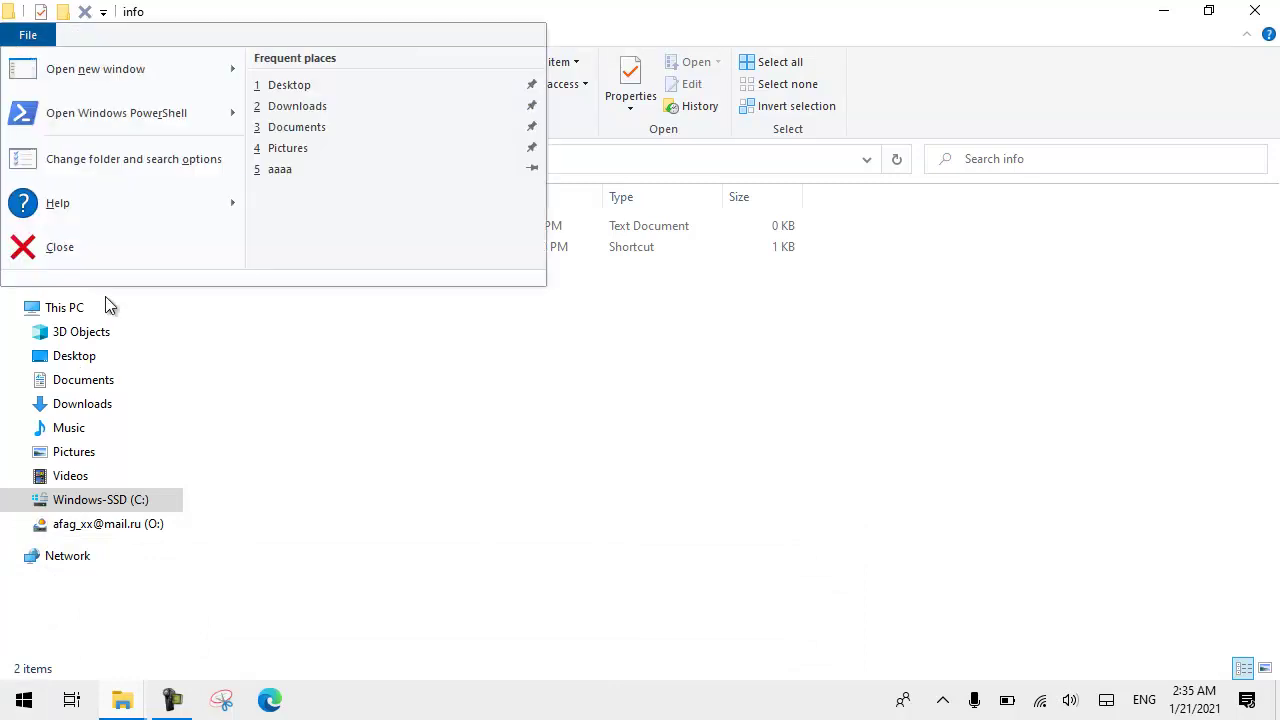
{"action": "left_click", "coordinate": [100, 164]}
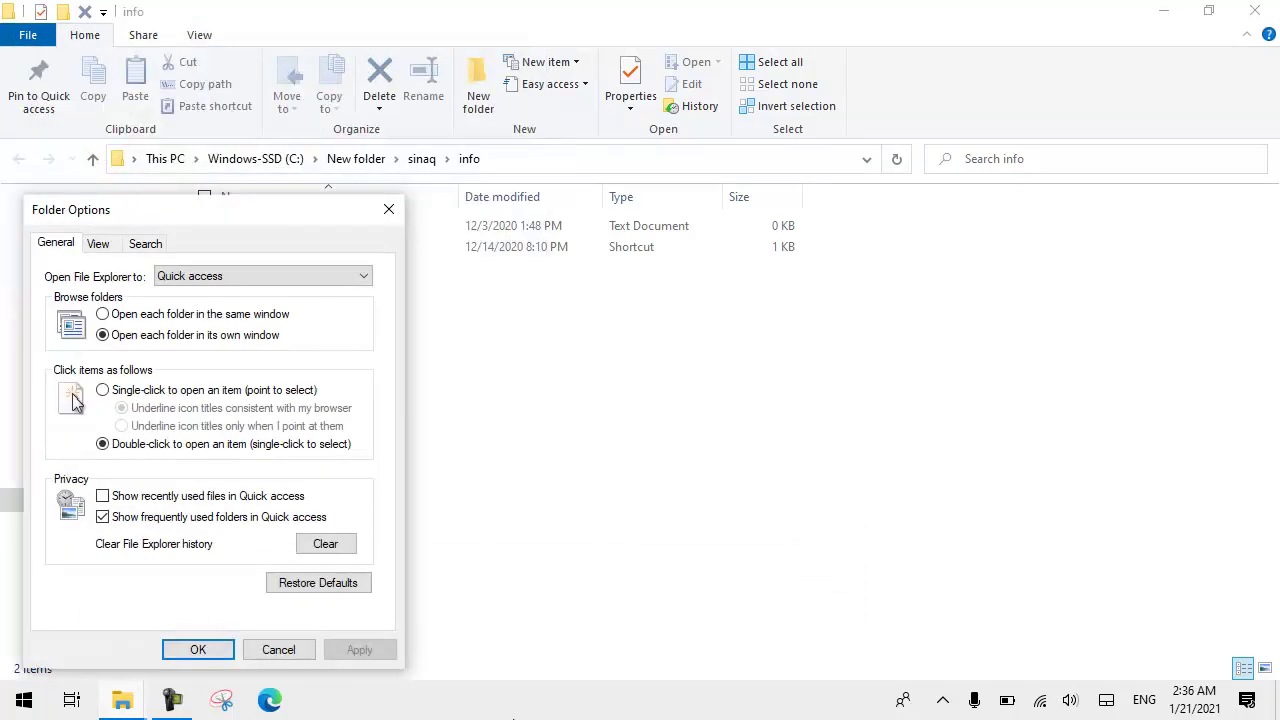
{"action": "left_click", "coordinate": [230, 316]}
{"action": "left_click_drag", "start_coordinate": [300, 206], "coordinate": [887, 172]}
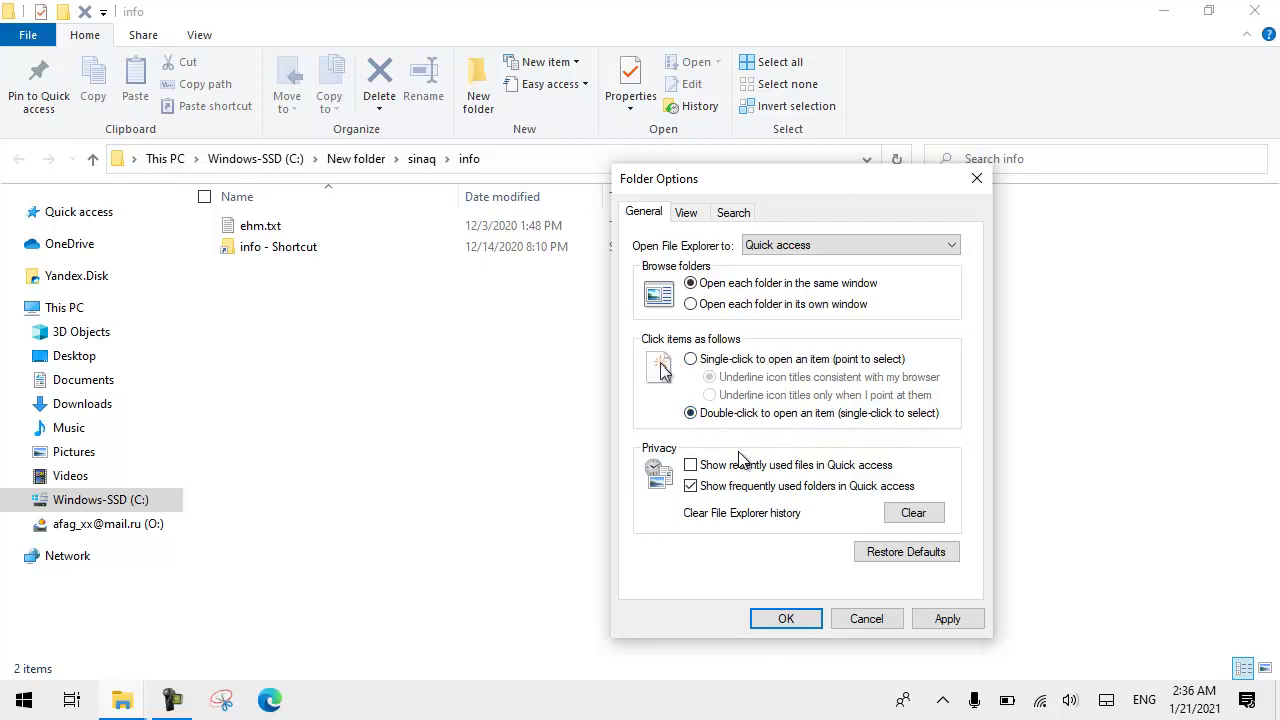
Set items to open with a single click, underline icon titles only when pointed at, and confirm the folder options.
{"action": "left_click", "coordinate": [716, 362]}
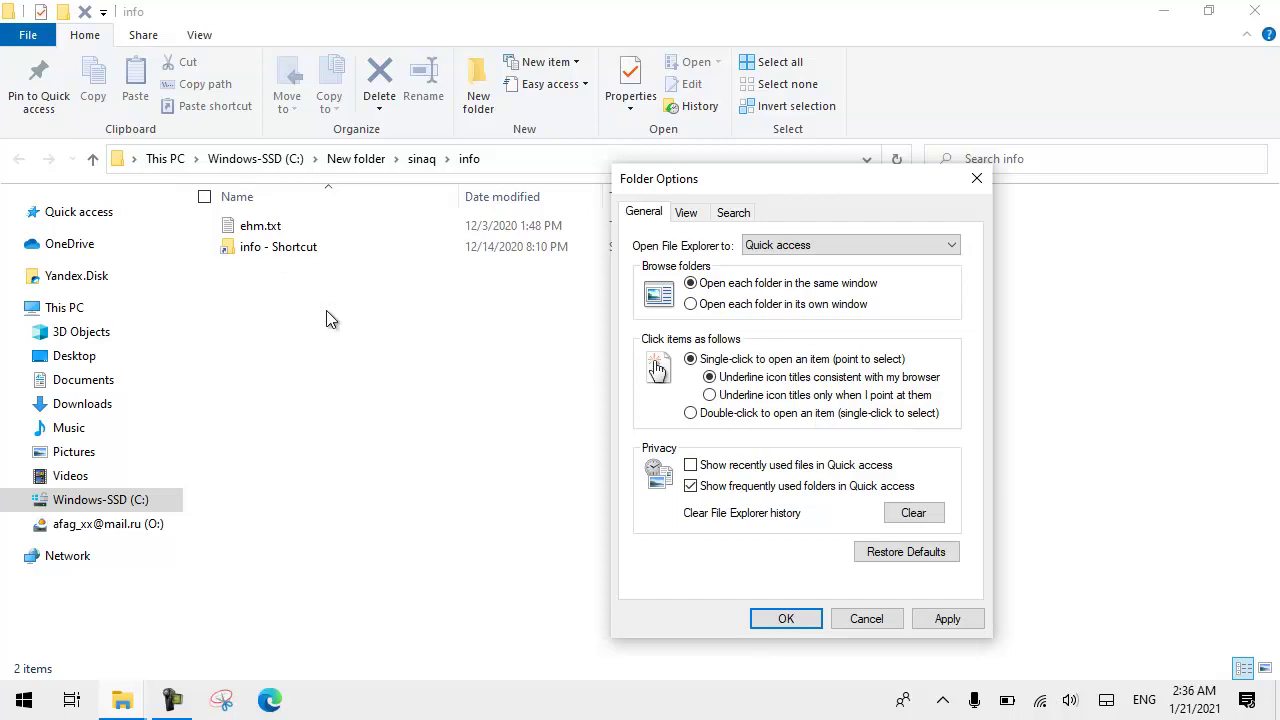
{"action": "left_click", "coordinate": [742, 396]}
{"action": "left_click", "coordinate": [783, 622]}
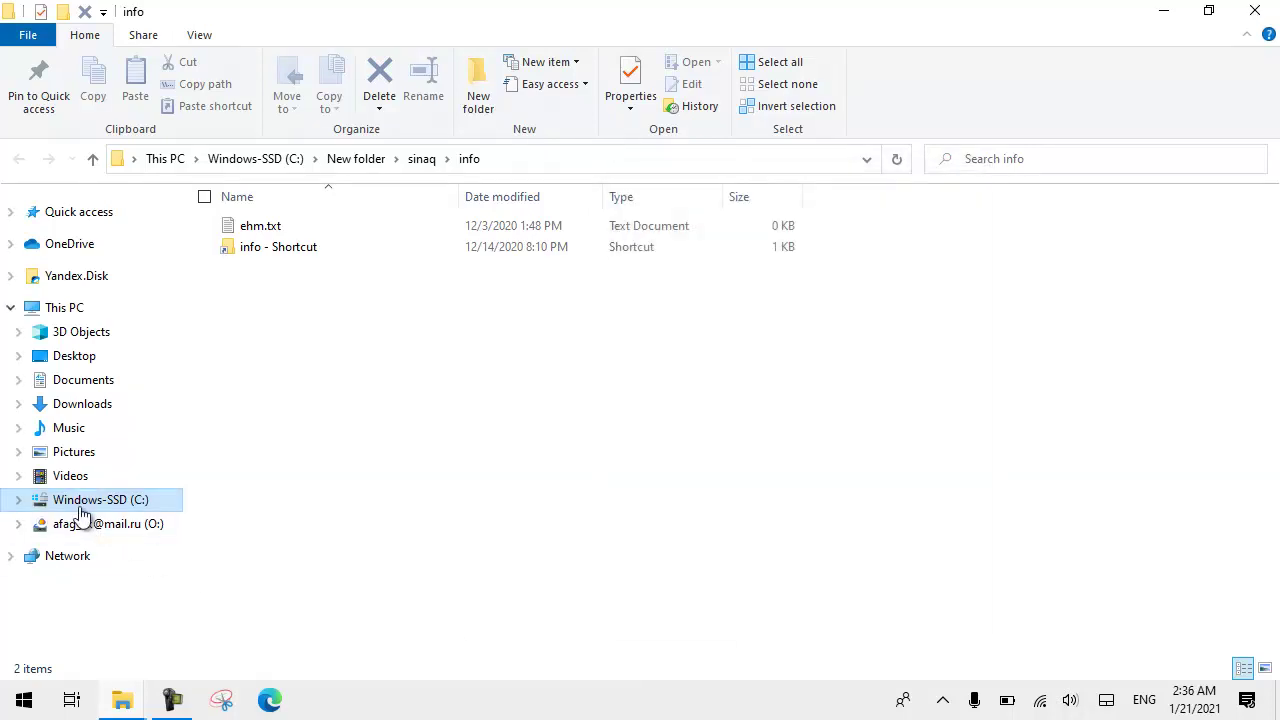
Open the Windows-SSD (C:) drive and its Windows folder.
{"action": "left_click", "coordinate": [80, 506]}
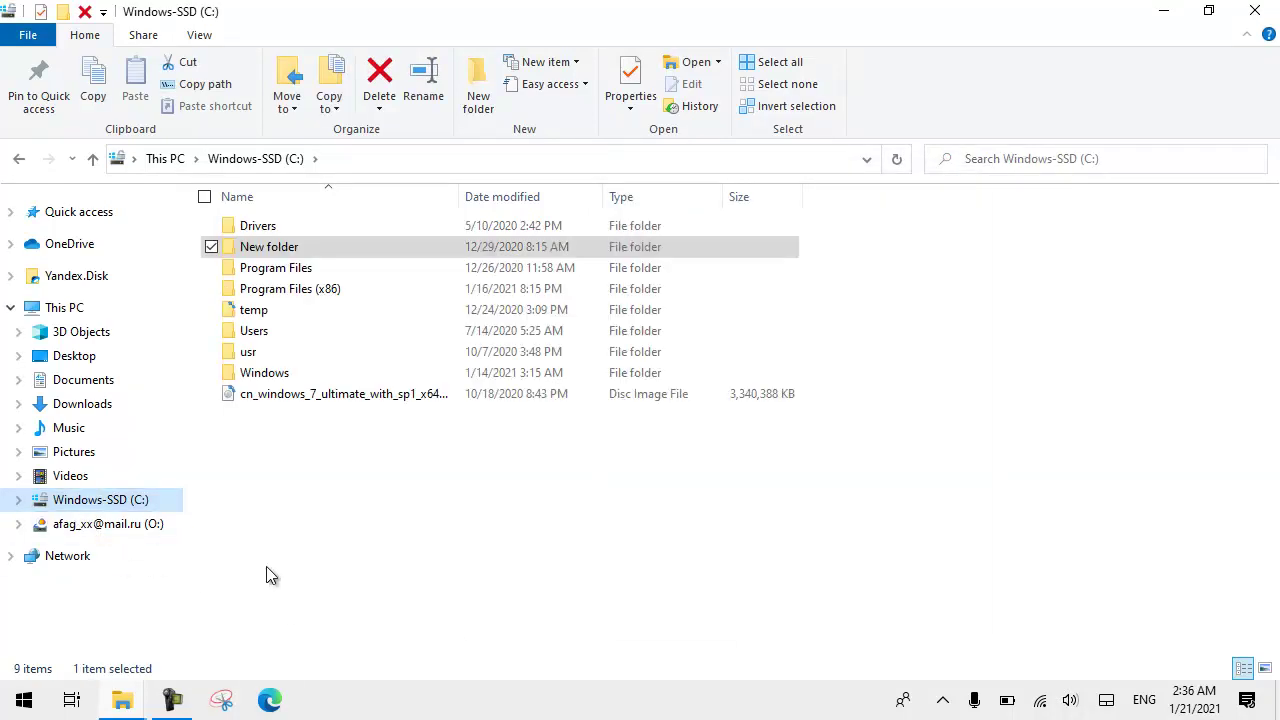
{"action": "double_click", "coordinate": [266, 382]}
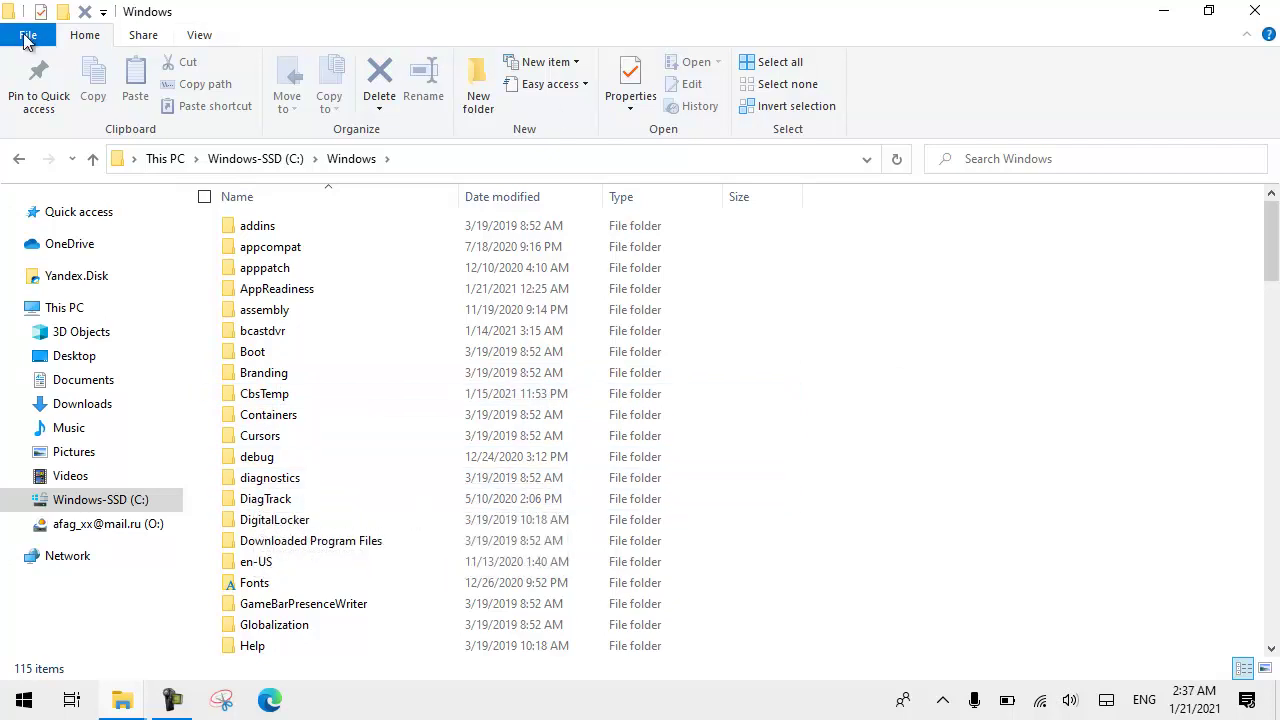
Reopen Folder Options, move the dialog aside to examine its General settings and close it without changes.
{"action": "left_click", "coordinate": [28, 37]}
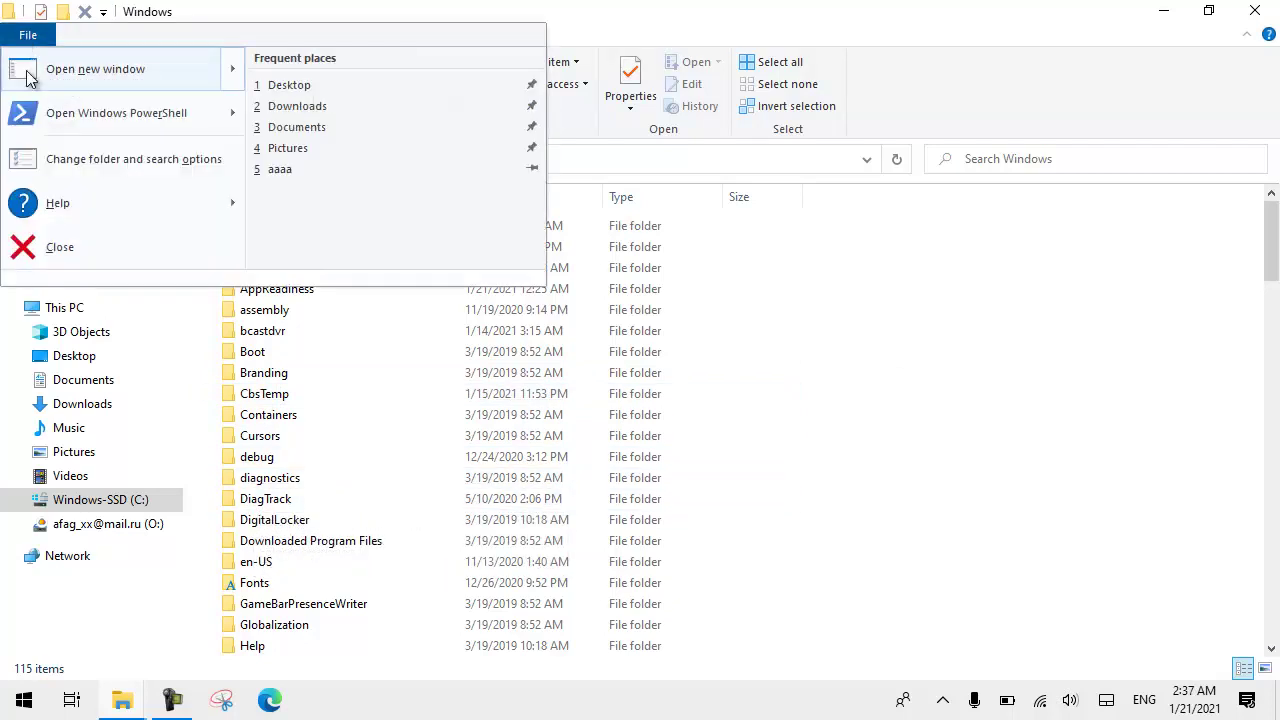
{"action": "left_click", "coordinate": [75, 166]}
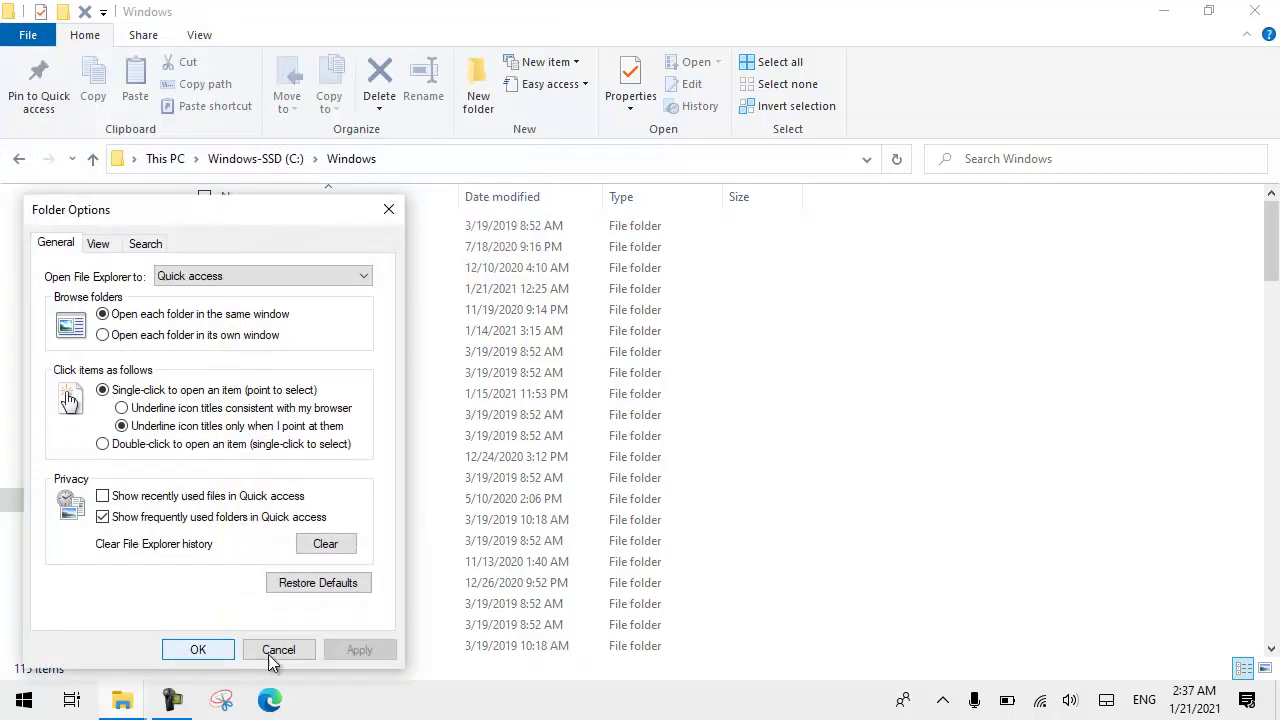
{"action": "left_click_drag", "start_coordinate": [182, 217], "coordinate": [702, 178]}
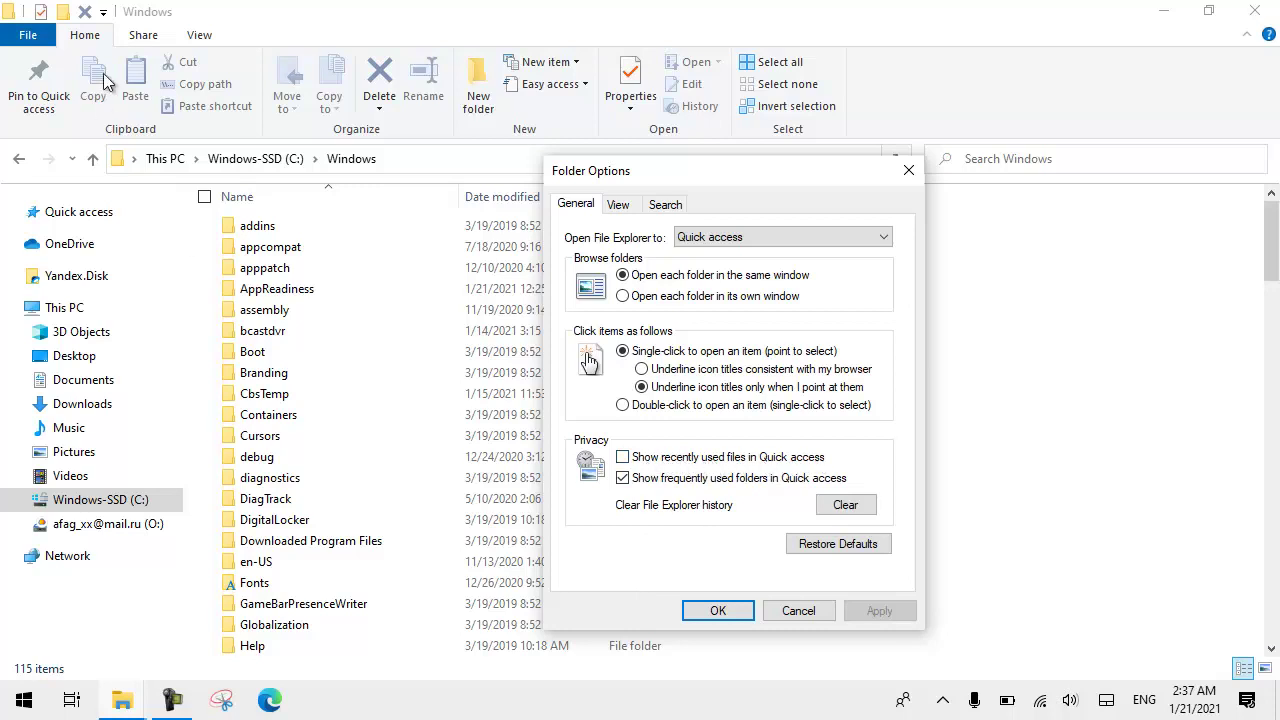
{"action": "left_click", "coordinate": [908, 170]}
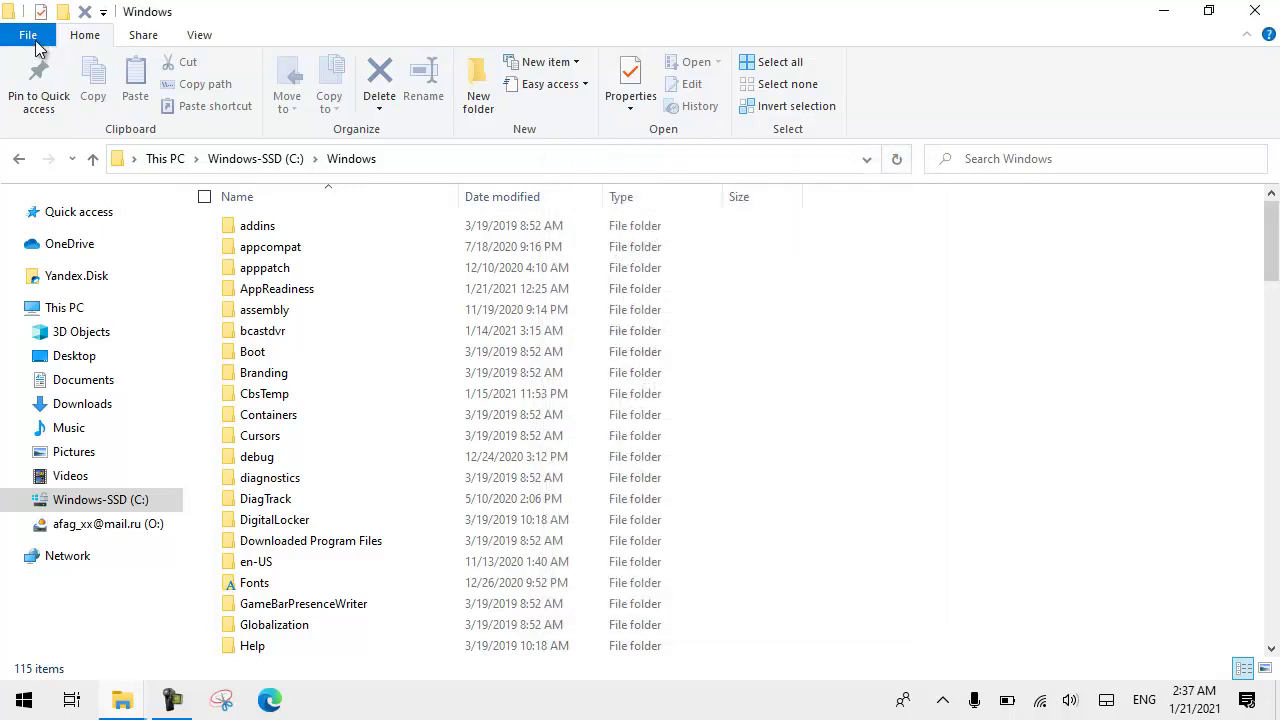
Reopen Folder Options, clear the File Explorer history and restore the General settings to their defaults.
{"action": "left_click", "coordinate": [28, 35]}
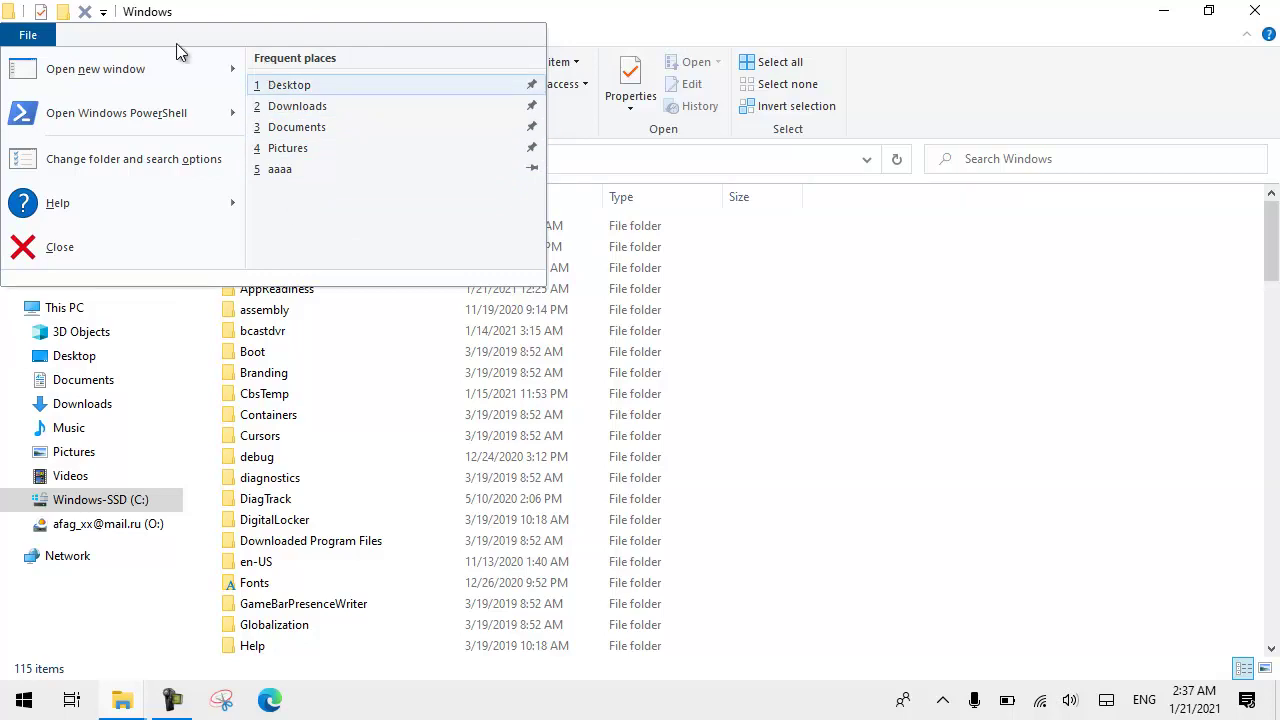
{"action": "mouse_move", "coordinate": [40, 72]}
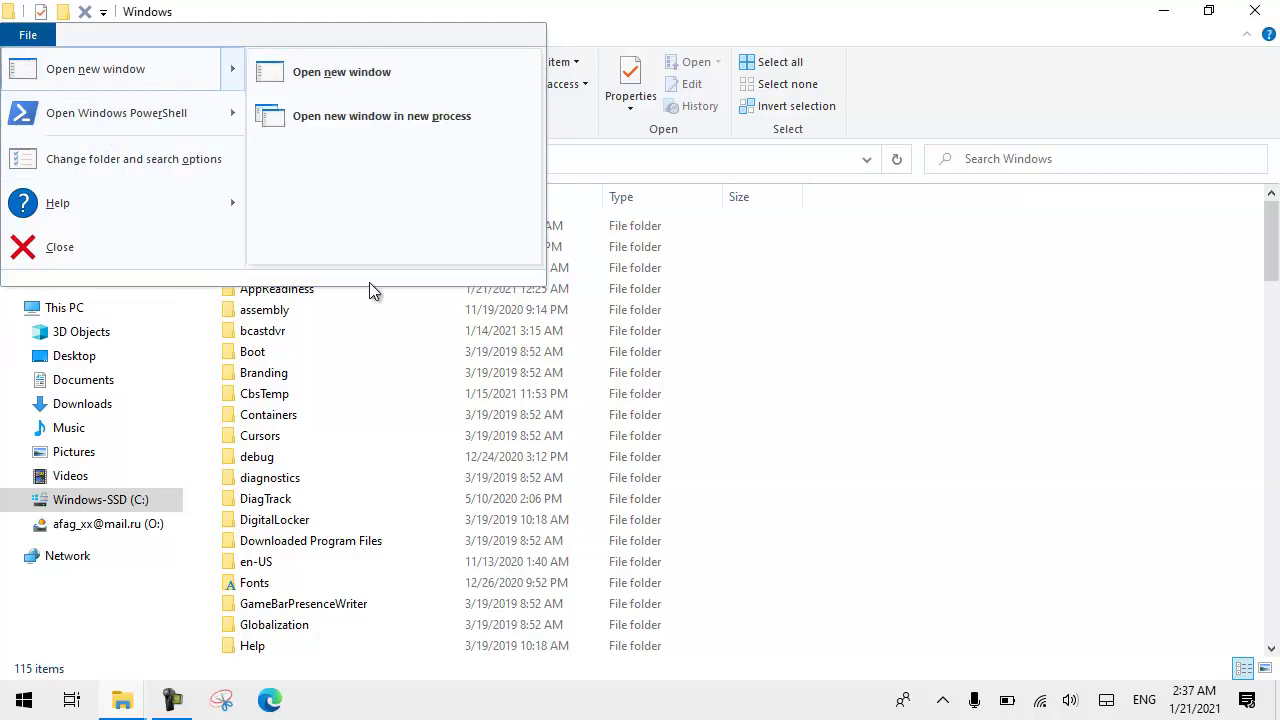
{"action": "left_click", "coordinate": [86, 162]}
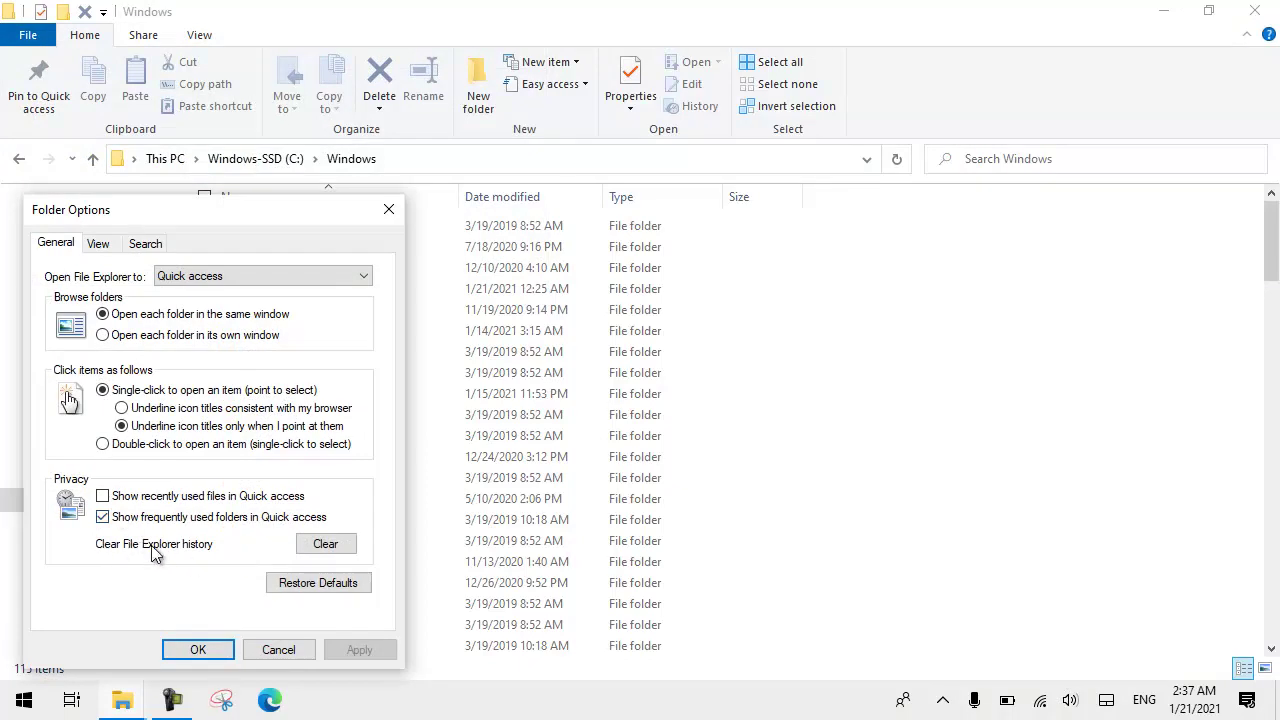
{"action": "left_click", "coordinate": [325, 548]}
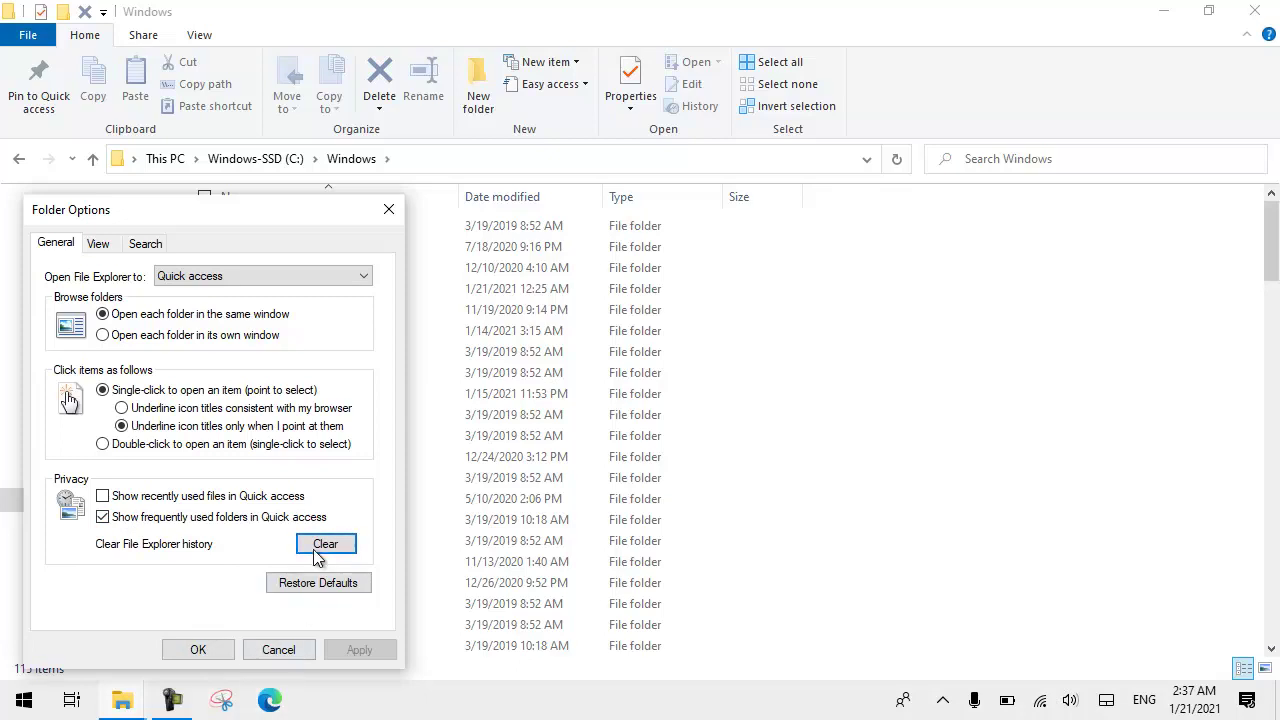
{"action": "mouse_move", "coordinate": [160, 708]}
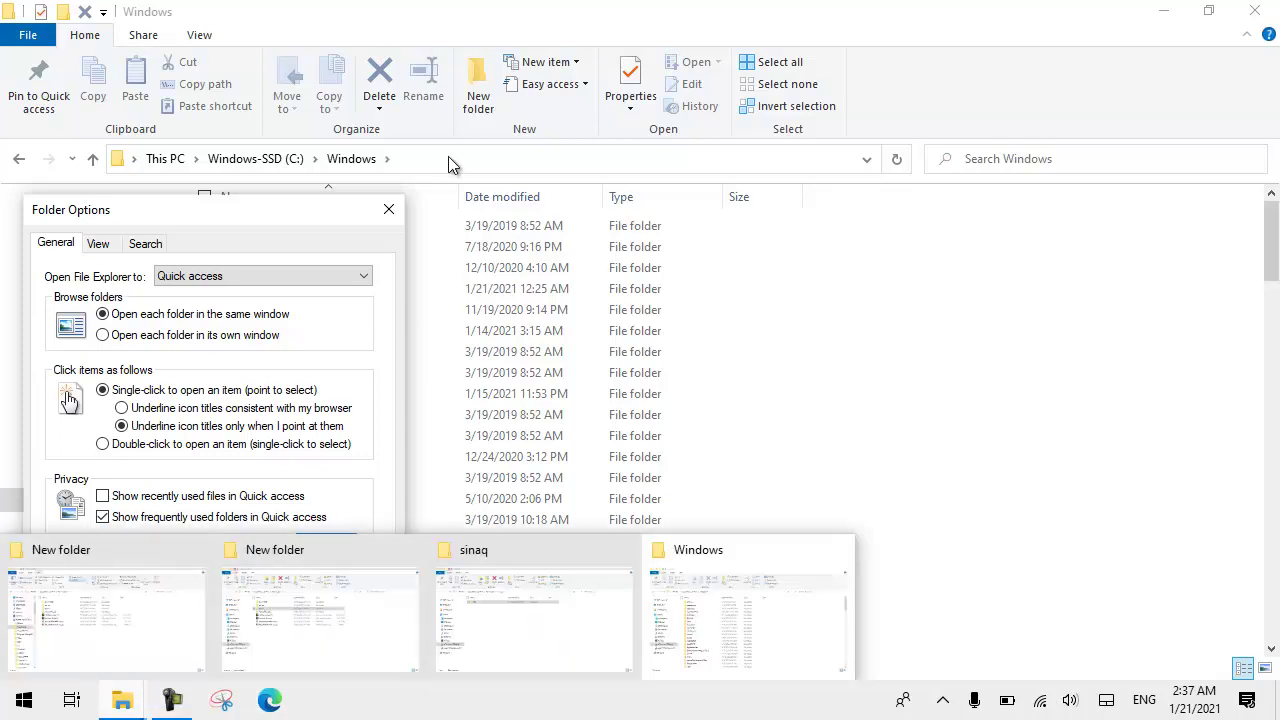
{"action": "left_click", "coordinate": [330, 586]}
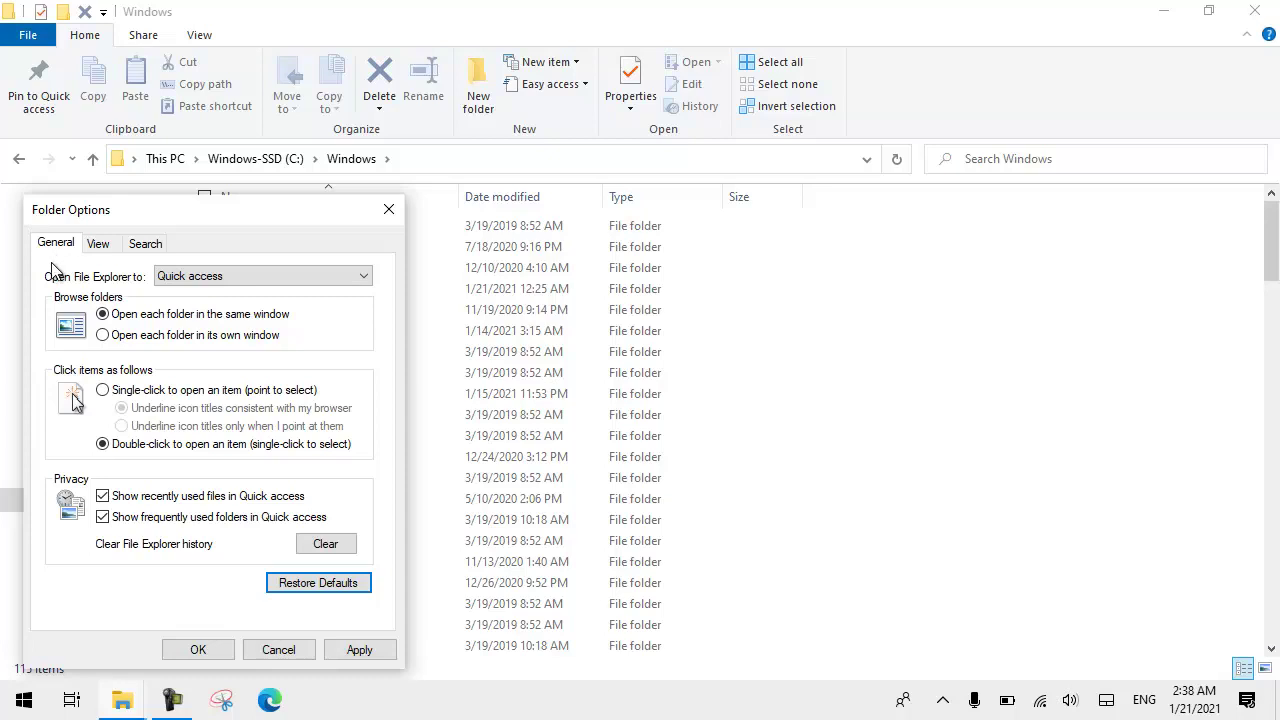
Move the dialog clear of the file list, set the View settings to show hidden files, folders, and drives, and confirm the folder options.
{"action": "left_click", "coordinate": [96, 245]}
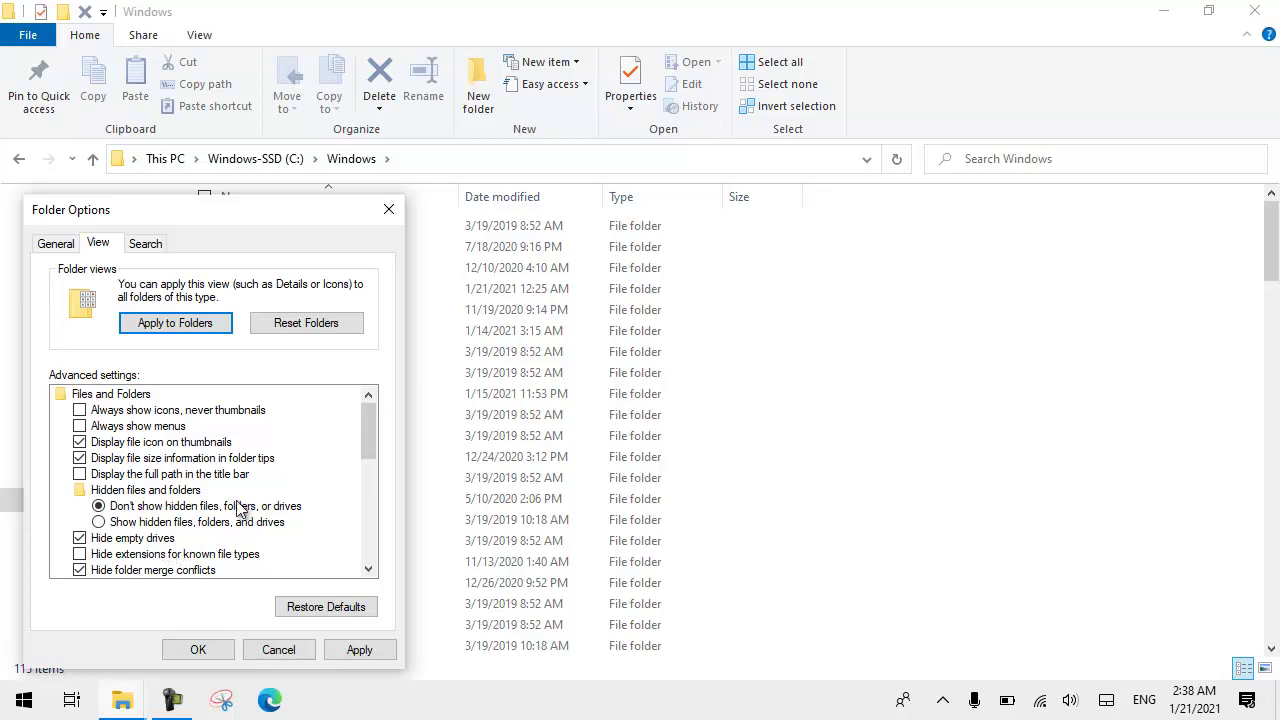
{"action": "left_click", "coordinate": [145, 556]}
{"action": "left_click_drag", "start_coordinate": [212, 225], "coordinate": [740, 230]}
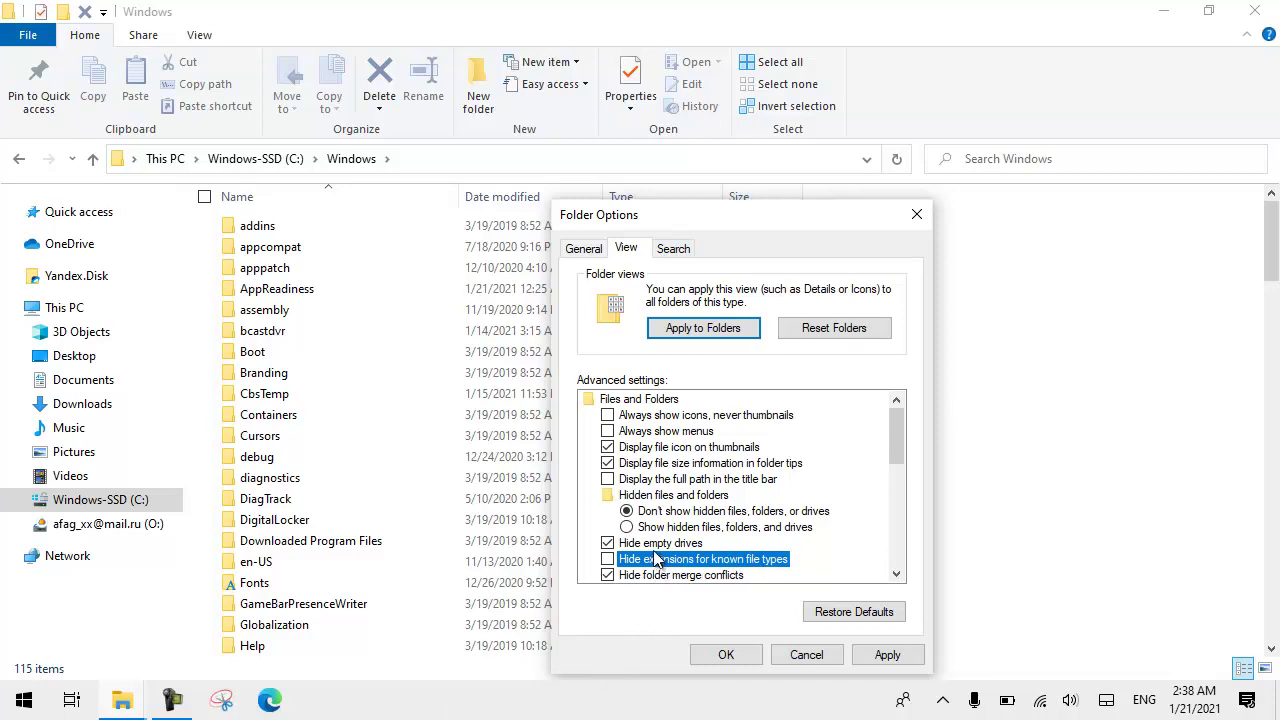
{"action": "left_click", "coordinate": [653, 529]}
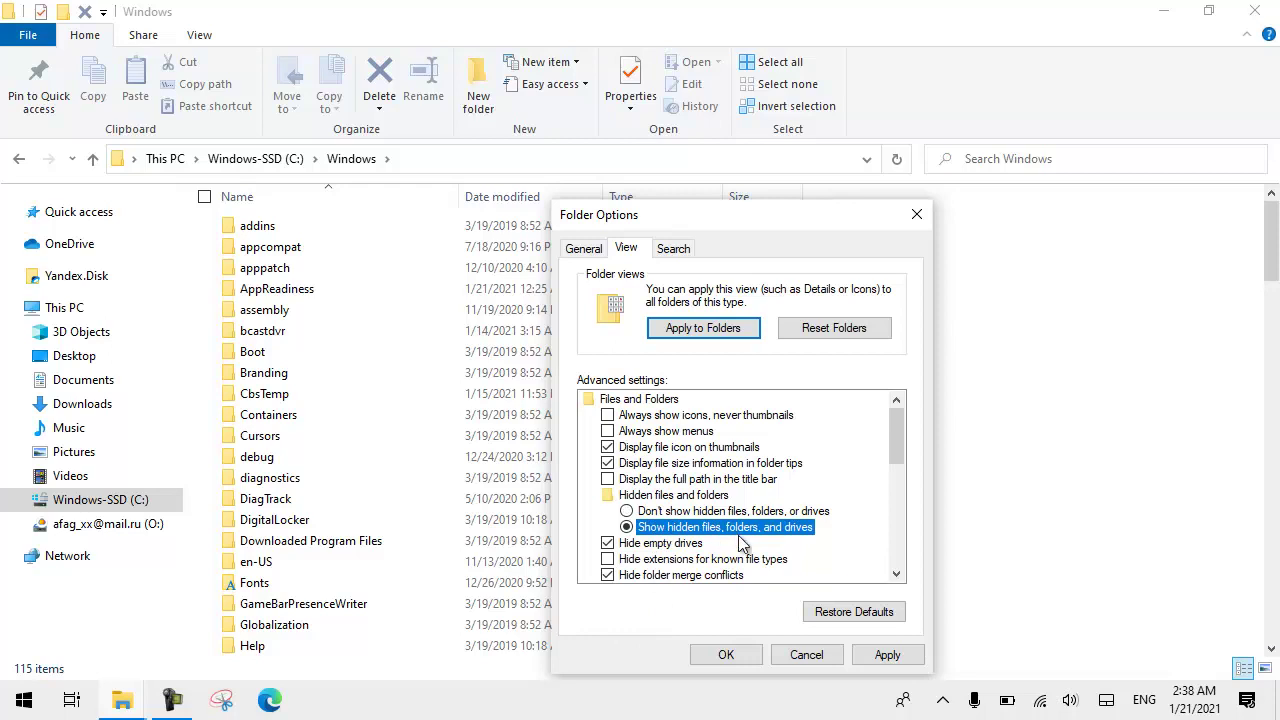
{"action": "left_click", "coordinate": [726, 656]}
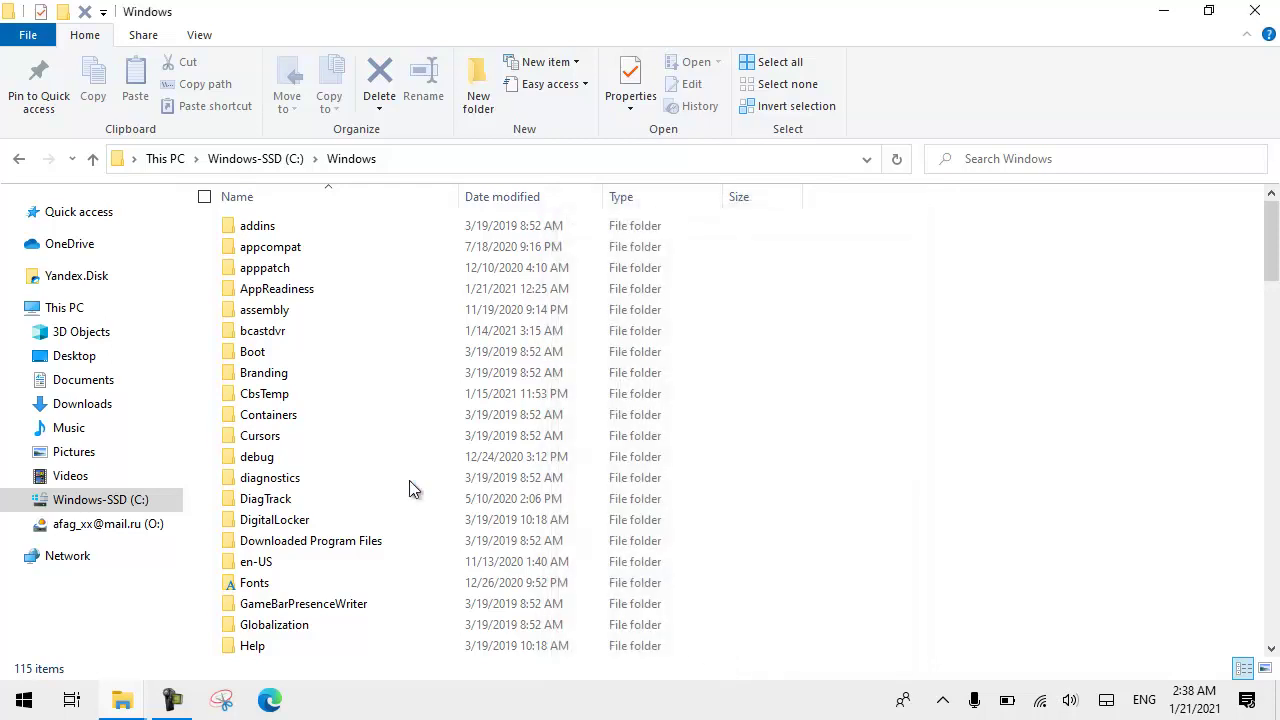
Examine the end of the Windows folder's file list and the desktop for hidden items.
{"action": "scroll", "coordinate": [405, 485], "scroll_direction": "down", "scroll_amount": 20}
{"action": "scroll", "coordinate": [405, 495], "scroll_direction": "down", "scroll_amount": 15}
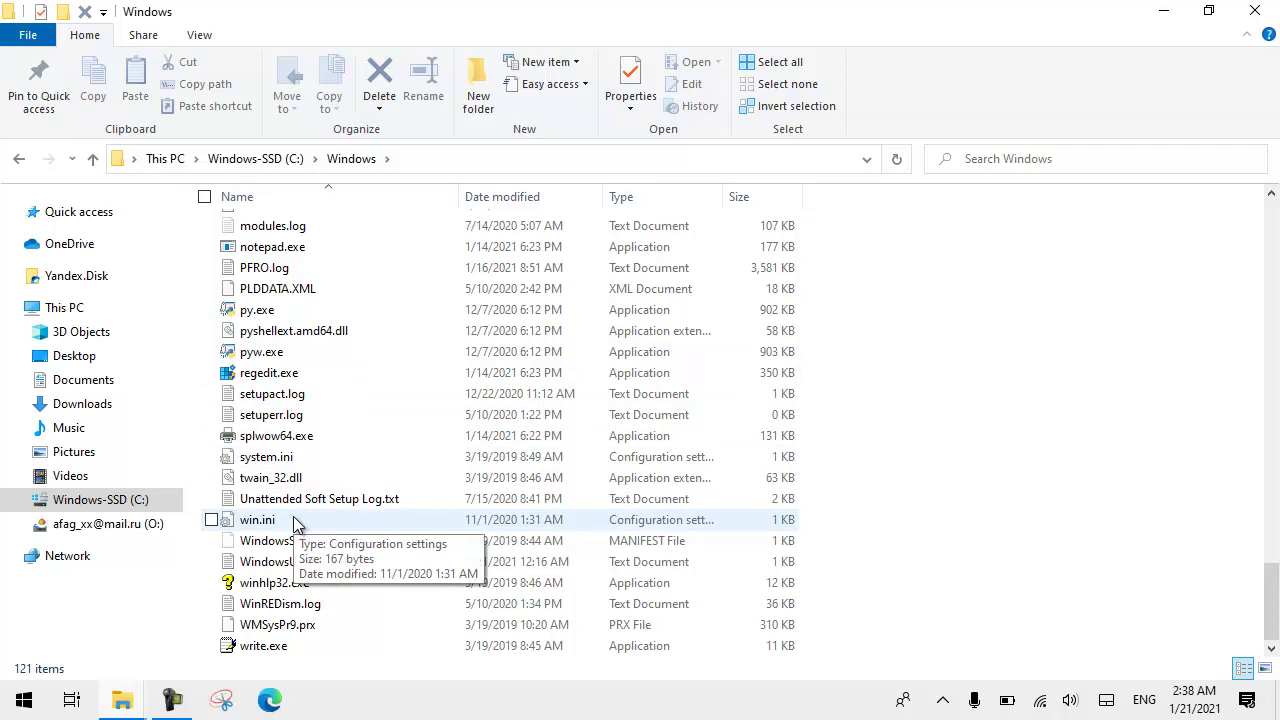
{"action": "left_click", "coordinate": [1277, 708]}
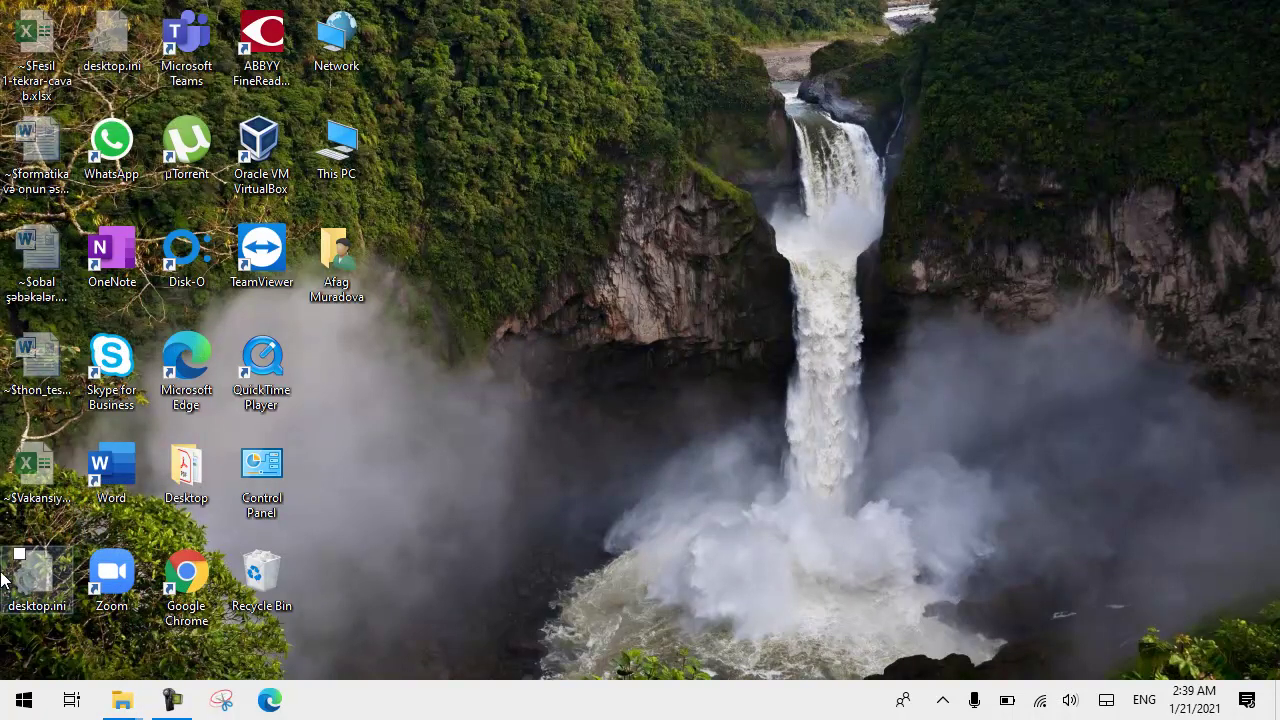
From the first New folder window, set Folder Options to not show hidden files, folders, or drives, confirm, and check the desktop.
{"action": "mouse_move", "coordinate": [126, 698]}
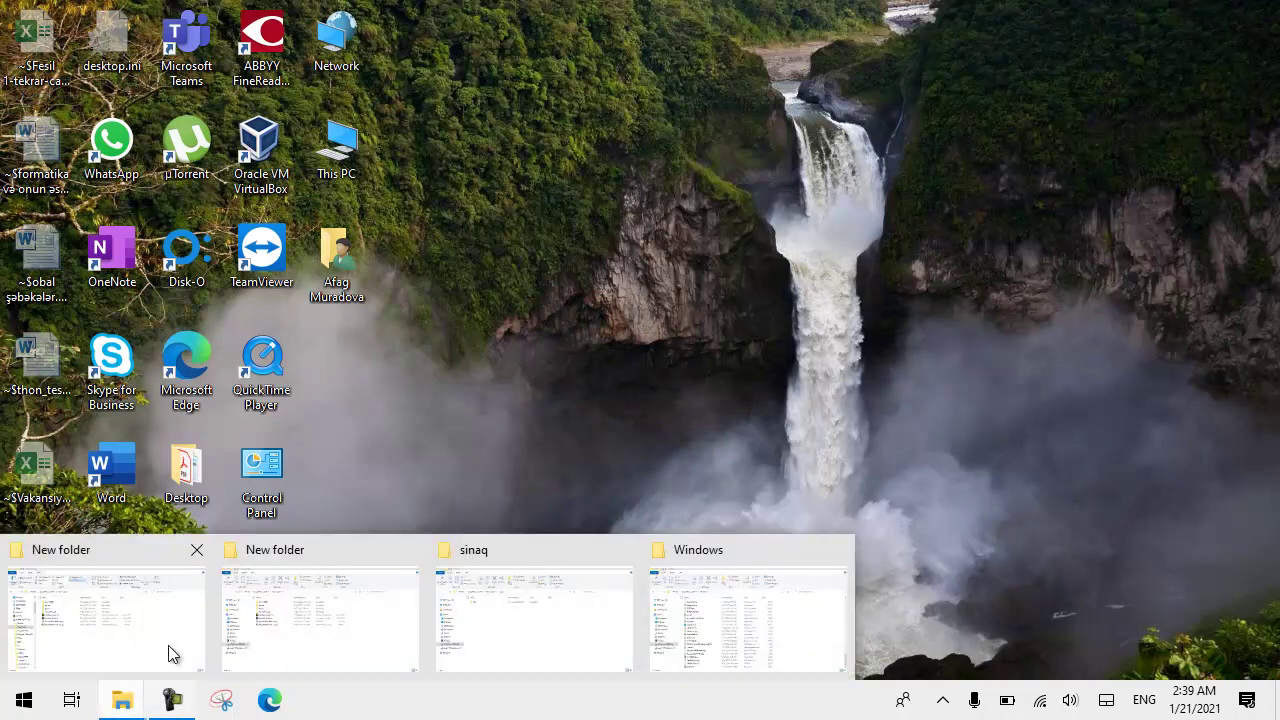
{"action": "left_click", "coordinate": [120, 610]}
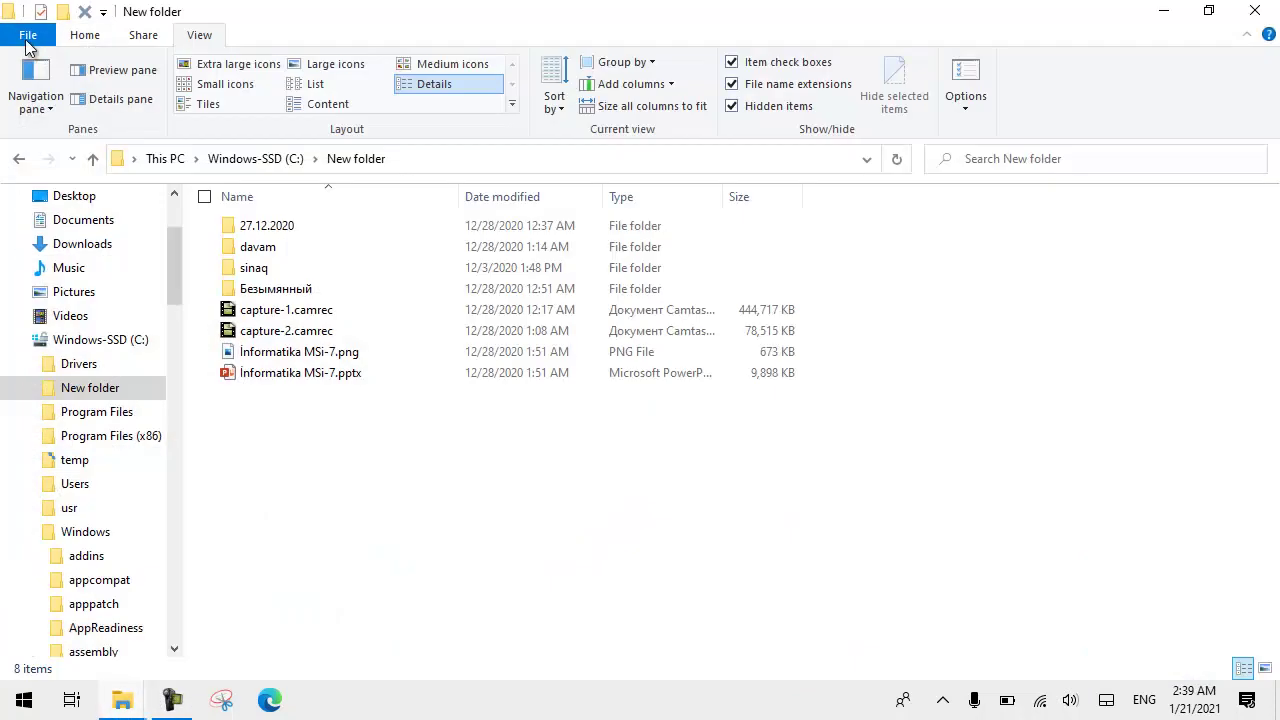
{"action": "left_click", "coordinate": [28, 40]}
{"action": "left_click", "coordinate": [70, 163]}
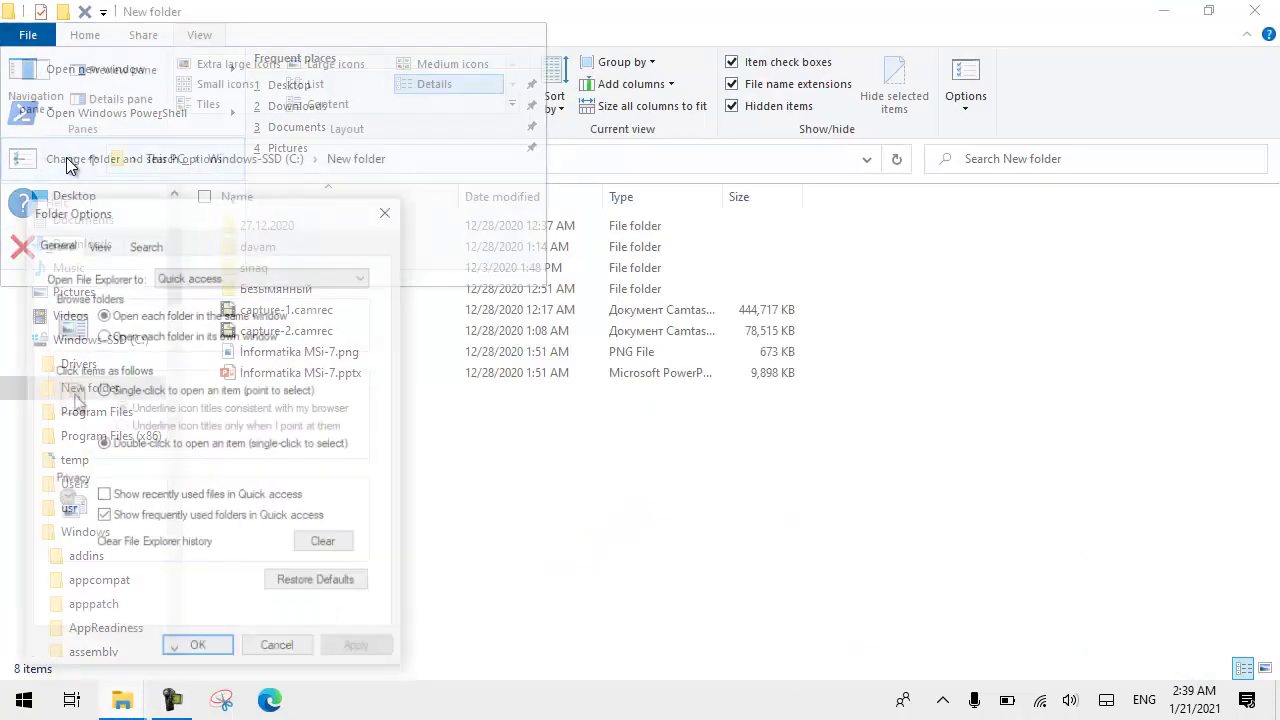
{"action": "left_click", "coordinate": [97, 244]}
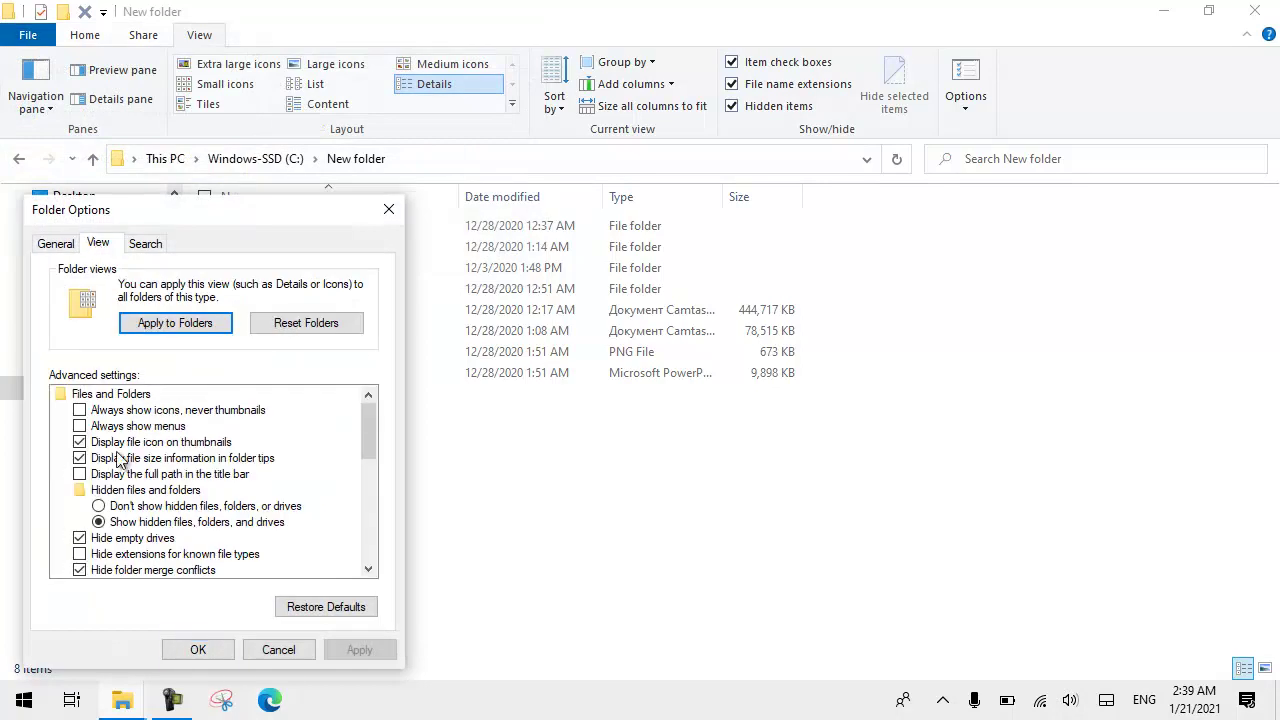
{"action": "left_click", "coordinate": [118, 508]}
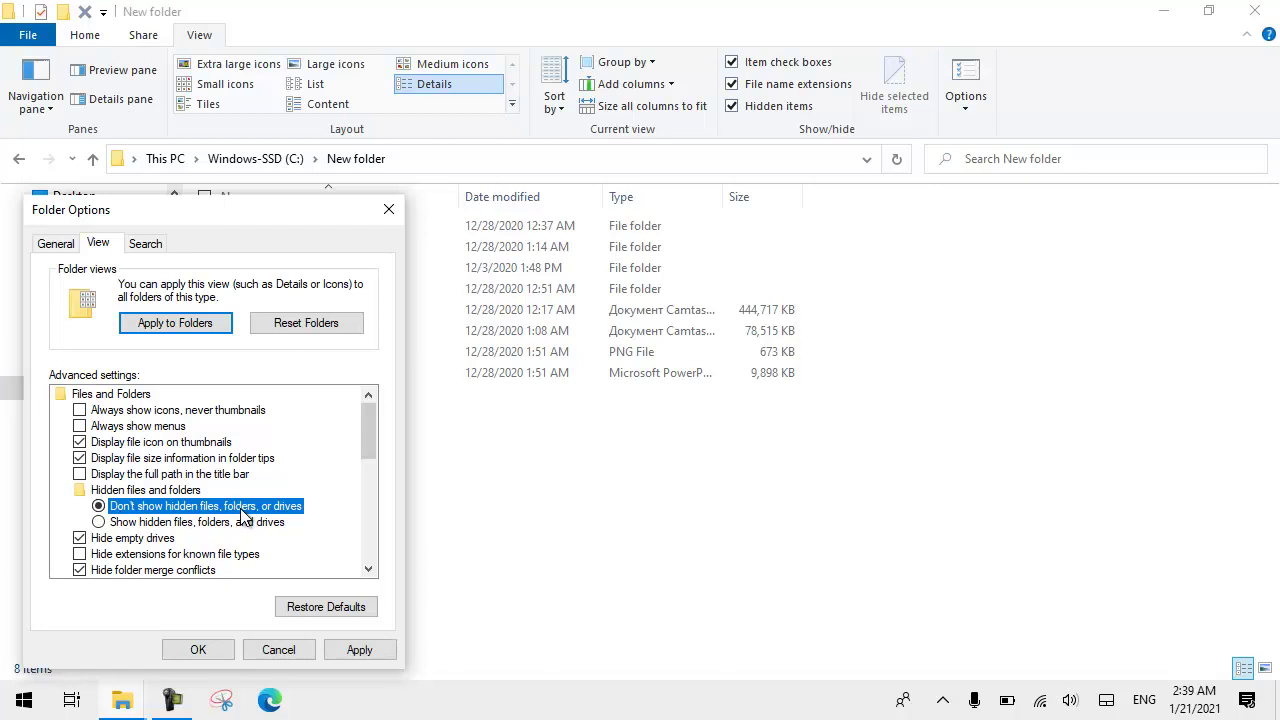
{"action": "left_click", "coordinate": [198, 648]}
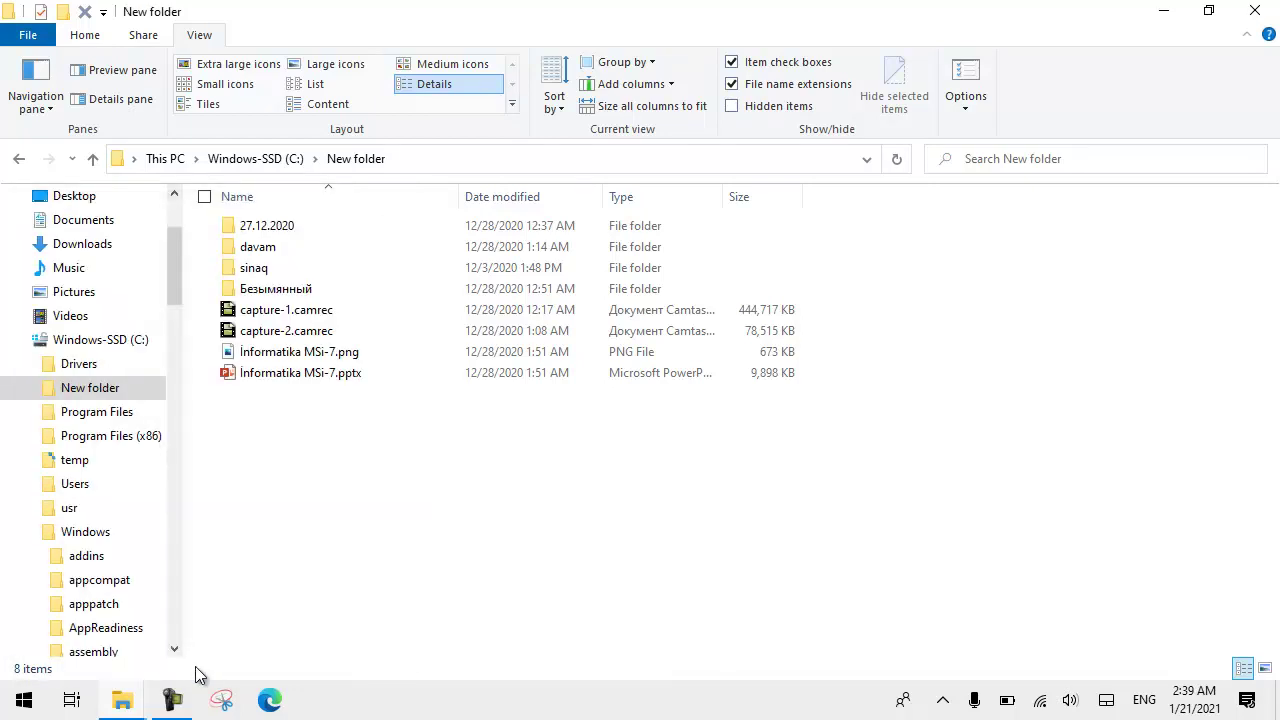
{"action": "key", "text": "super+d"}
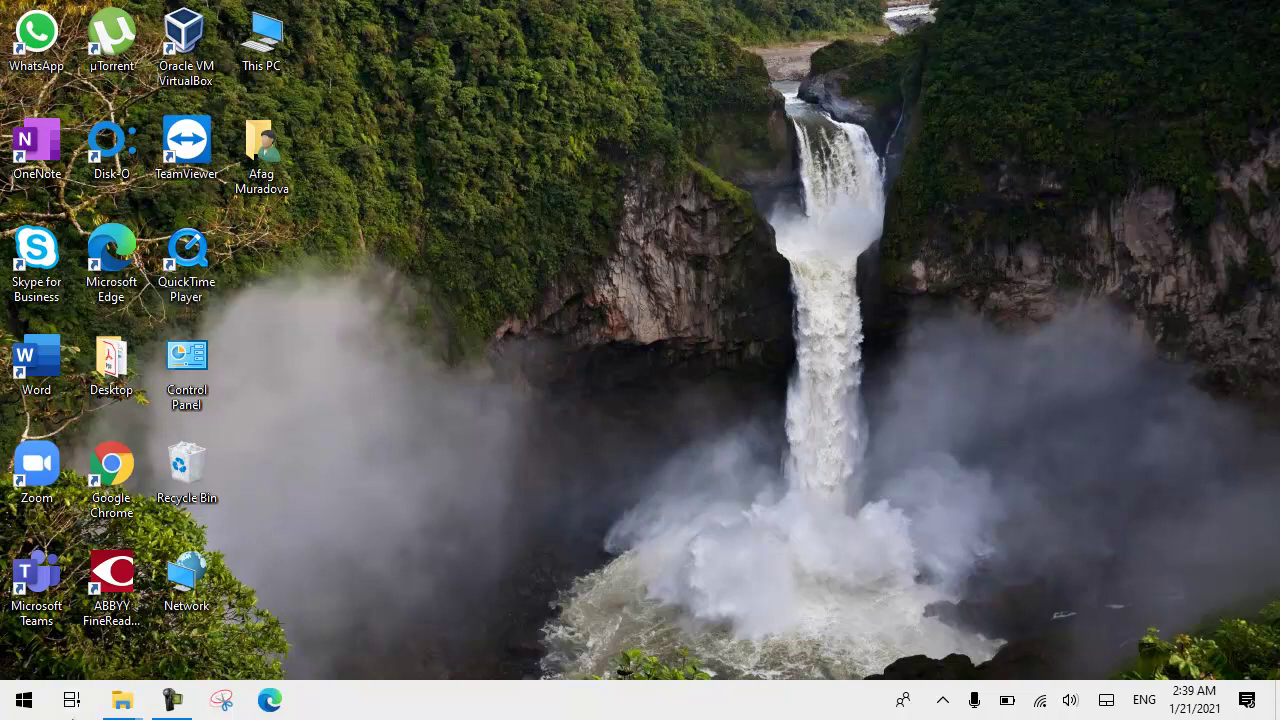
Return to the first New folder window, examine its File menu's Help commands and close the window.
{"action": "mouse_move", "coordinate": [116, 706]}
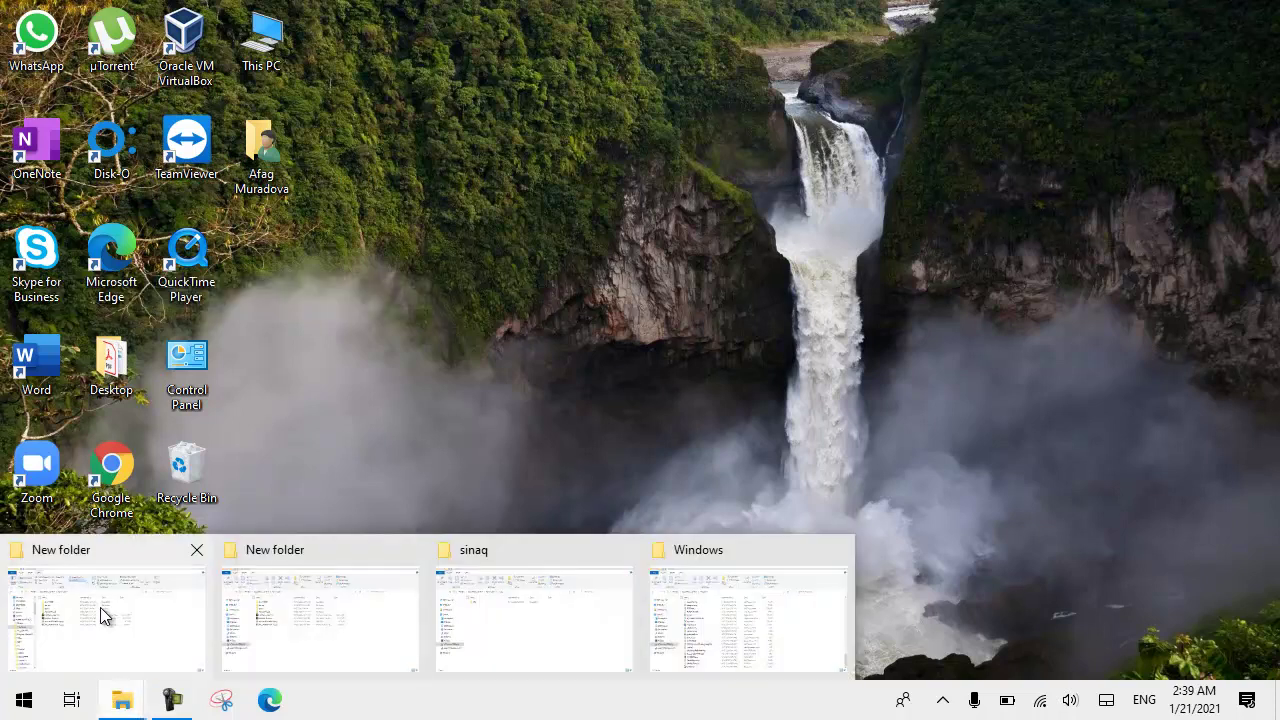
{"action": "left_click", "coordinate": [100, 607]}
{"action": "left_click", "coordinate": [32, 38]}
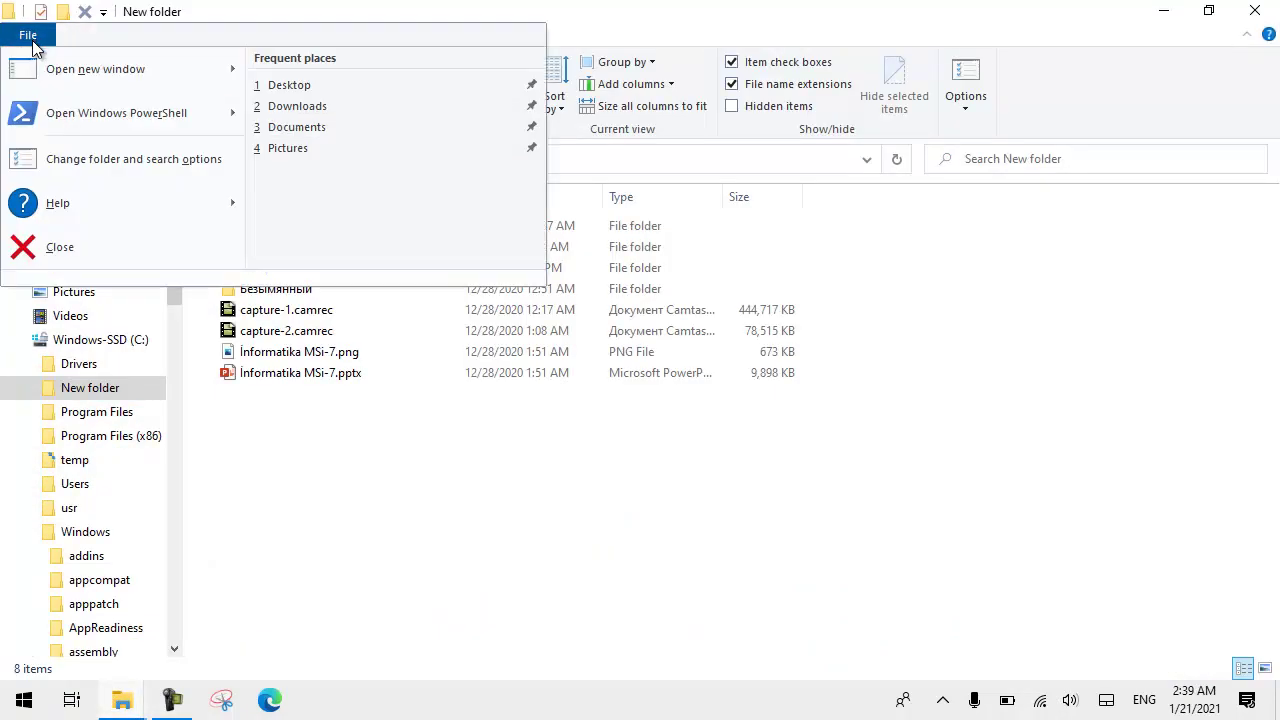
{"action": "mouse_move", "coordinate": [89, 203]}
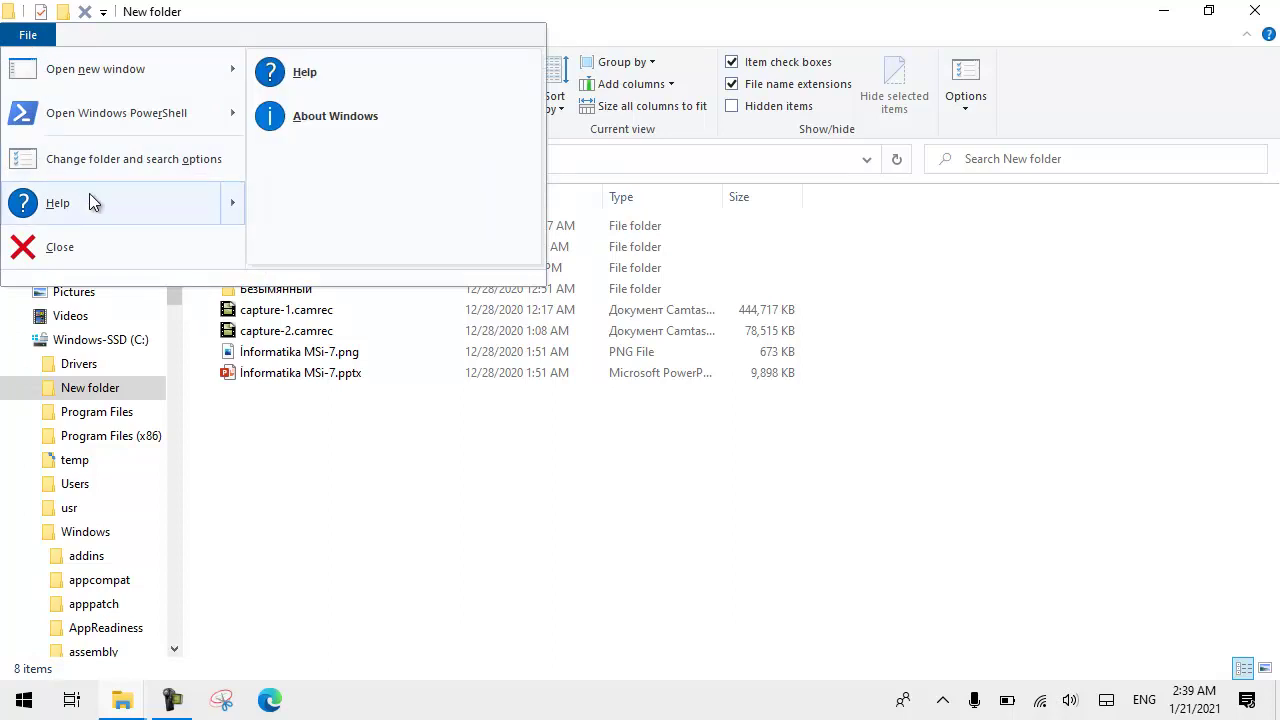
{"action": "left_click", "coordinate": [58, 245]}
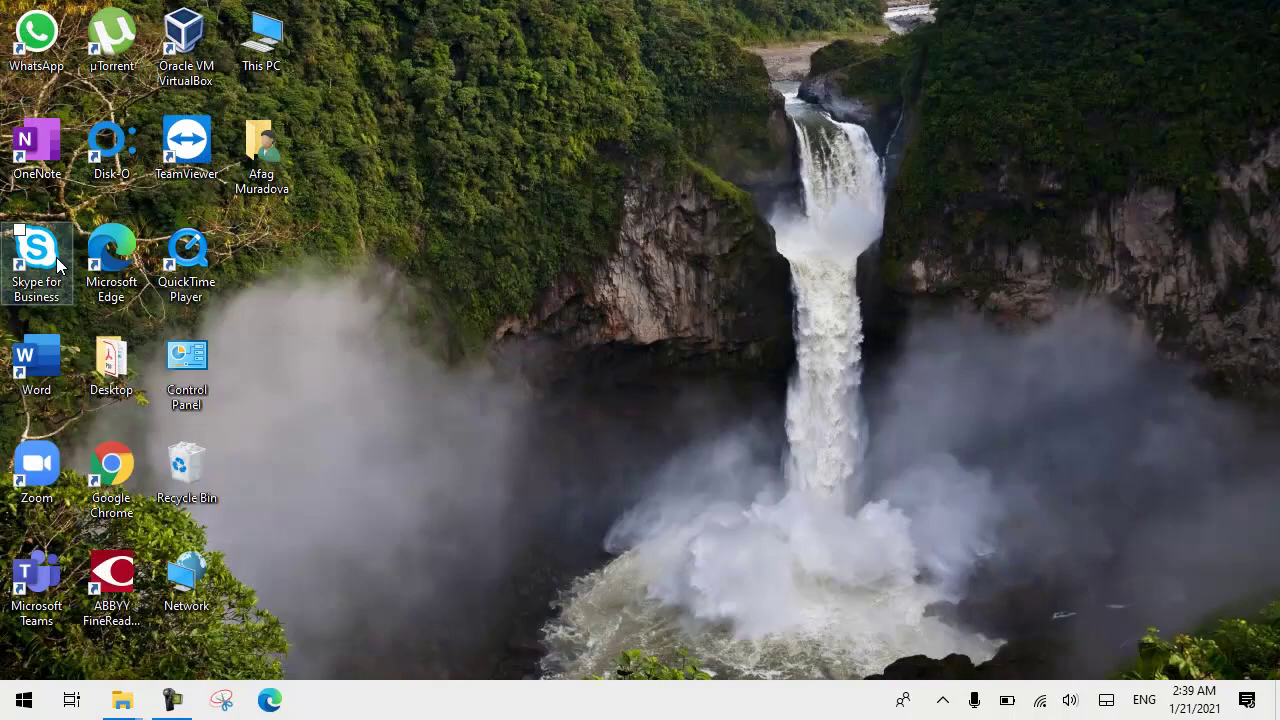
Switch to the sinaq window and go up to its parent New folder.
{"action": "left_click", "coordinate": [123, 705]}
{"action": "left_click", "coordinate": [328, 611]}
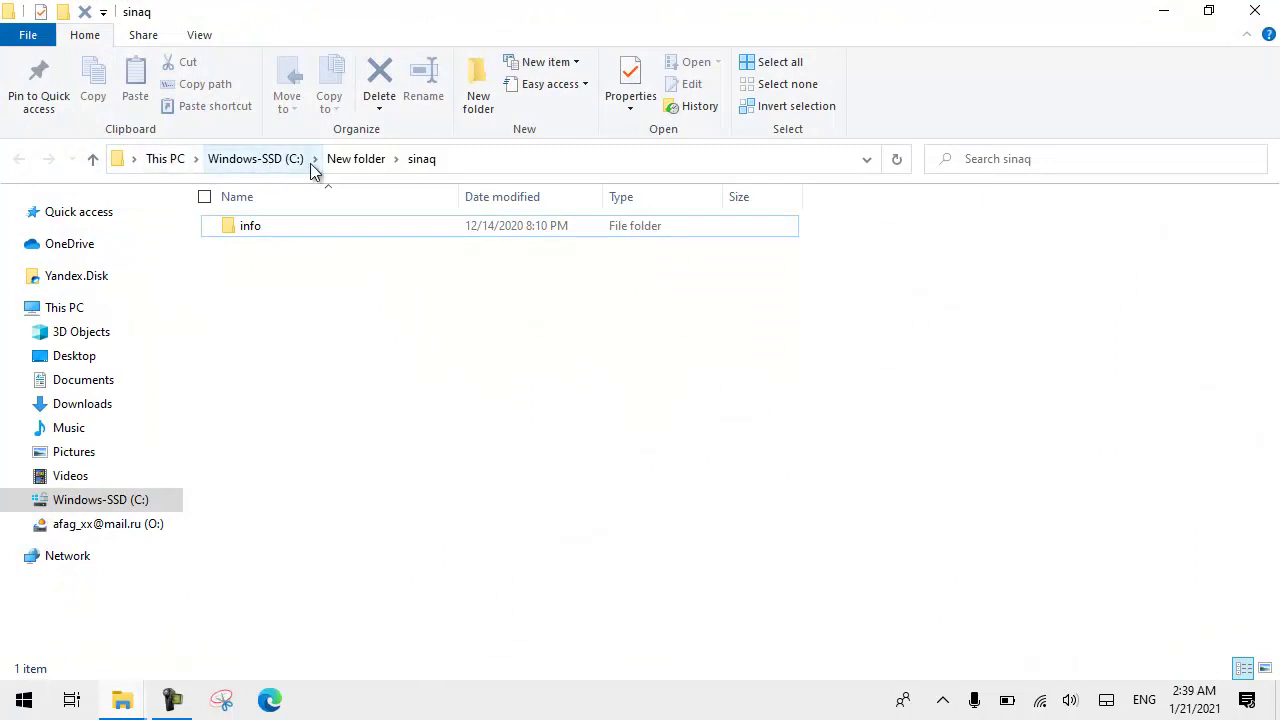
{"action": "left_click", "coordinate": [350, 162]}
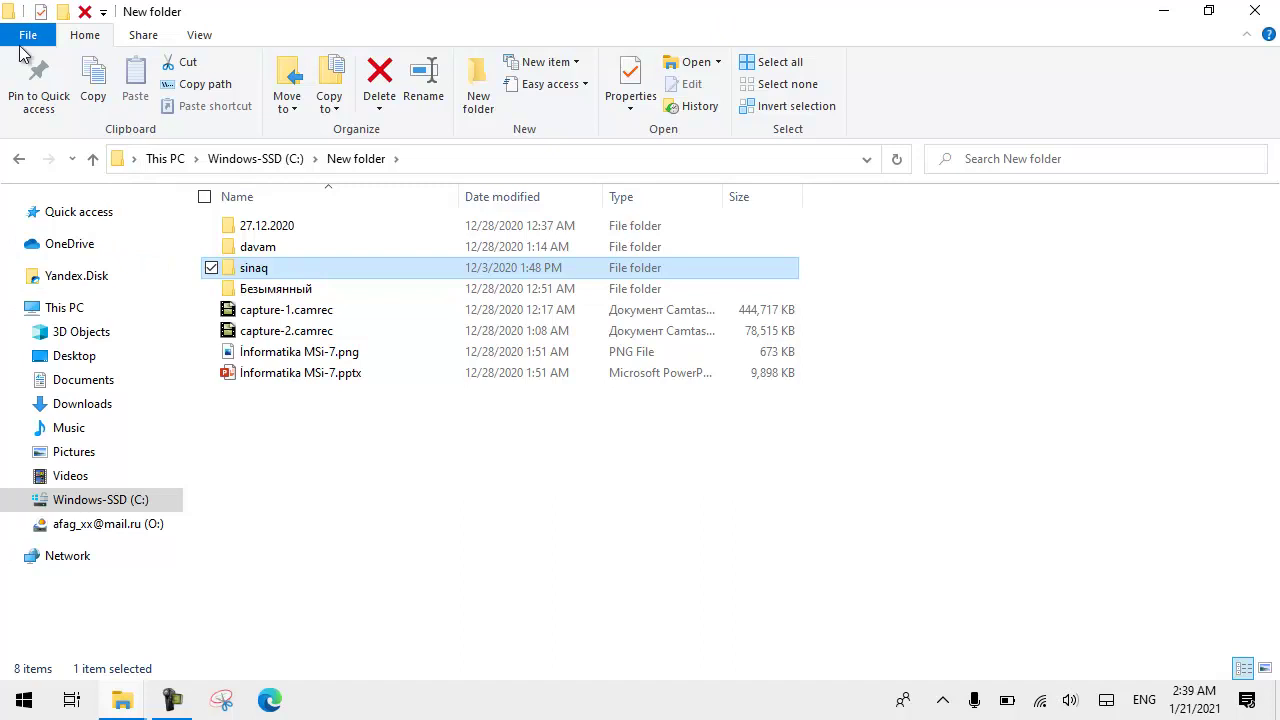
Expand Quick access in the navigation pane and pin the sinaq and davam folders to it.
{"action": "left_click", "coordinate": [11, 212]}
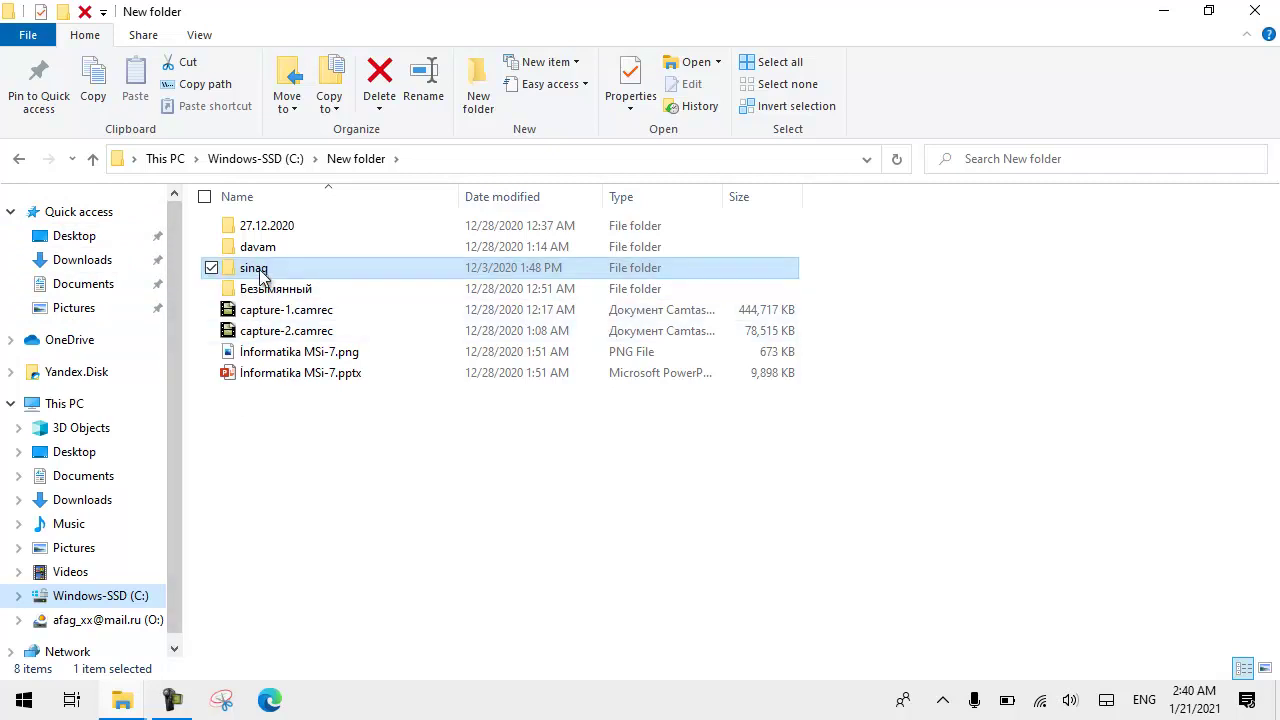
{"action": "left_click", "coordinate": [35, 100]}
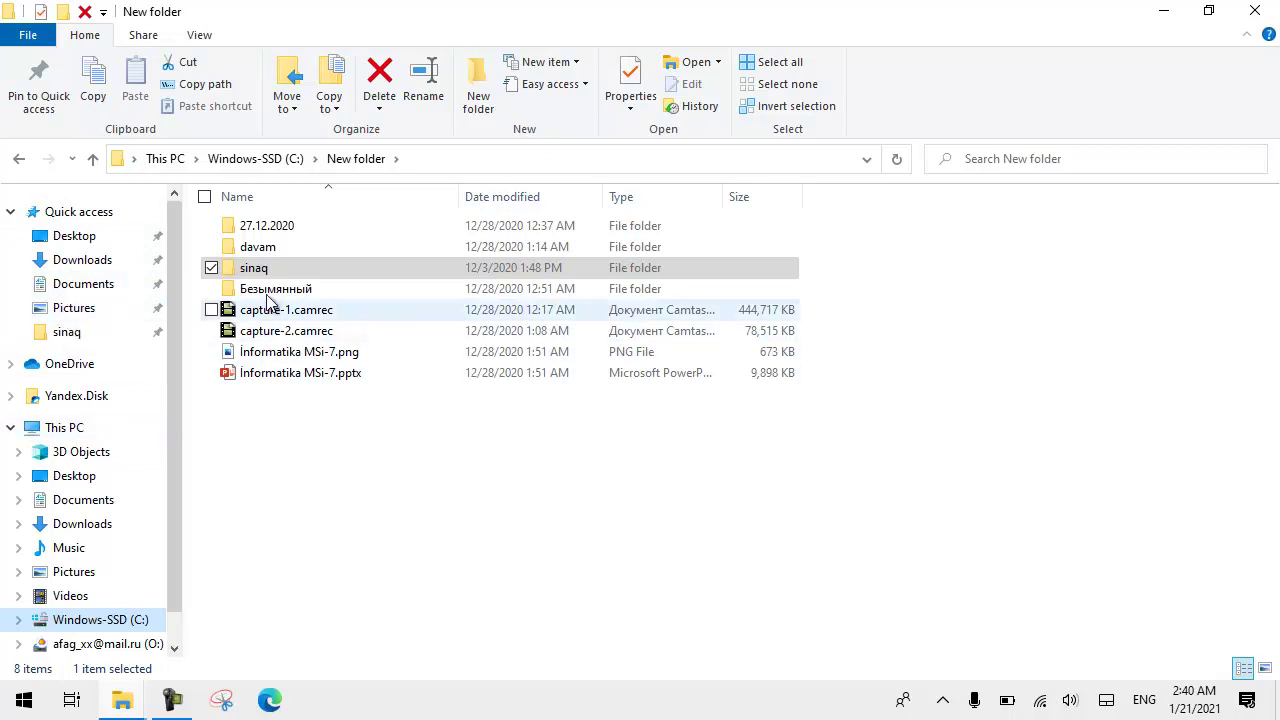
{"action": "left_click", "coordinate": [262, 250]}
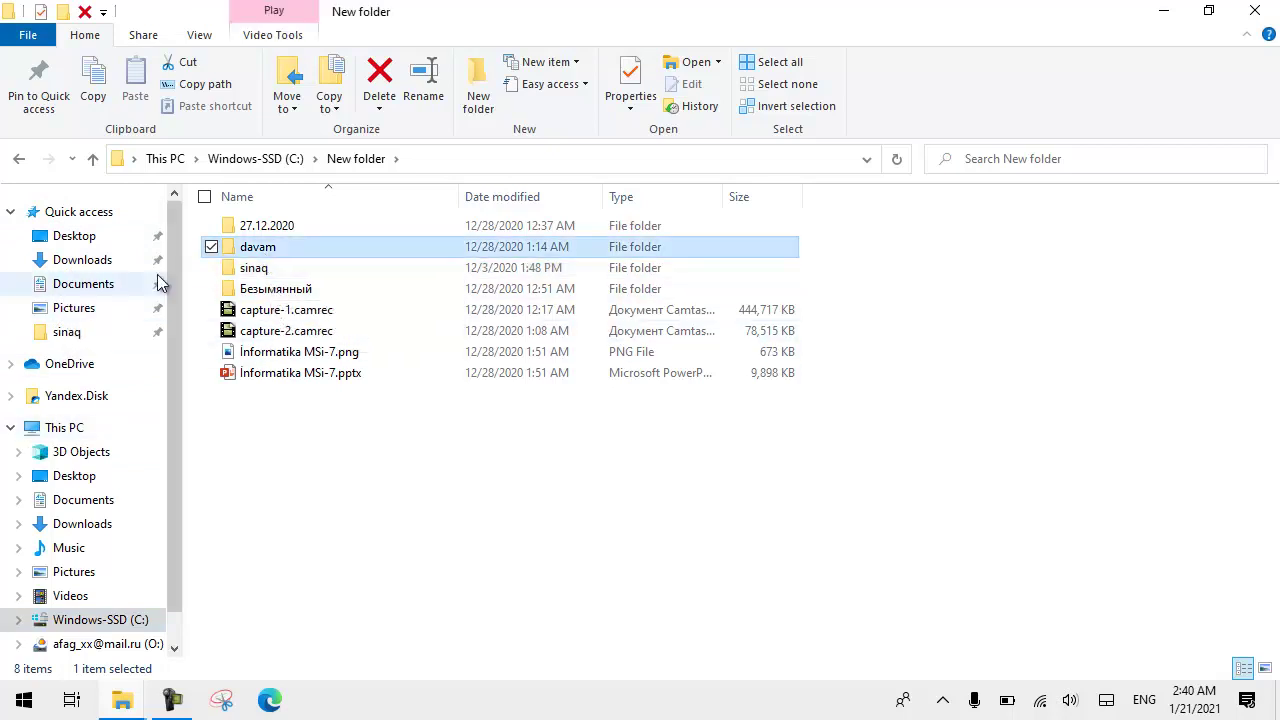
{"action": "left_click", "coordinate": [45, 100]}
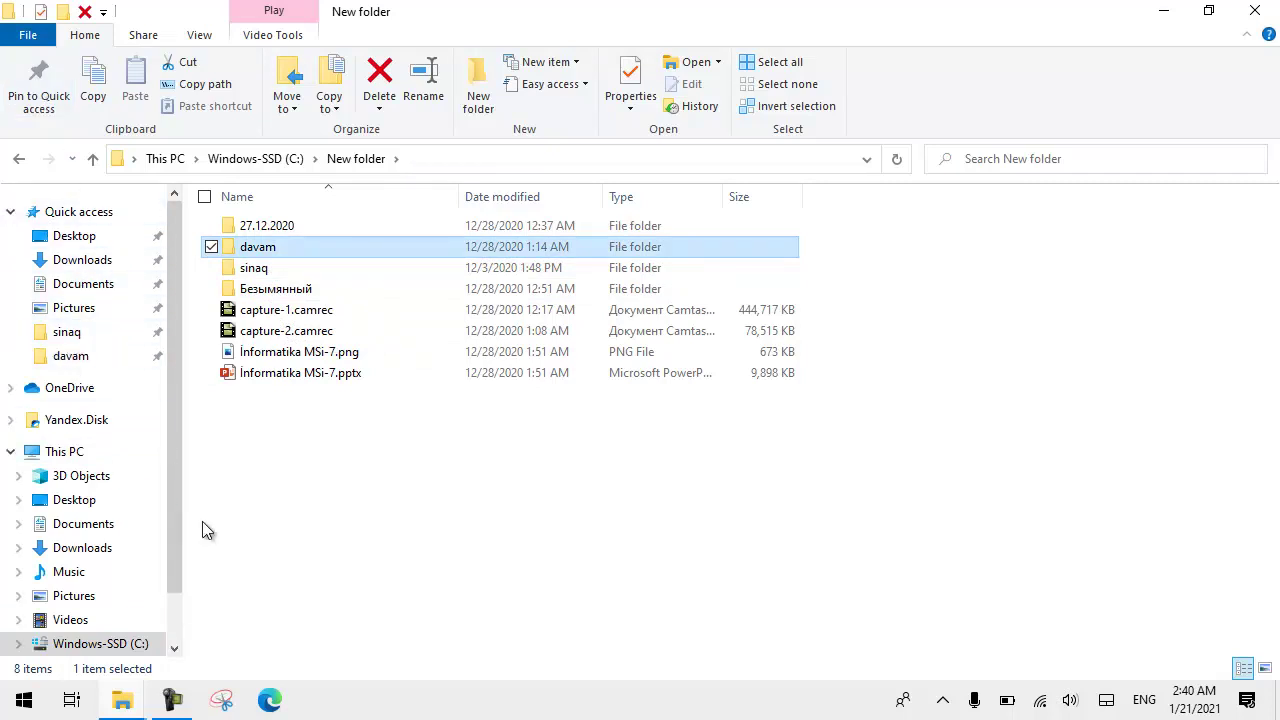
Copy İnformatika MSi-7.pptx from New folder and paste it into the davam folder.
{"action": "left_click", "coordinate": [305, 520]}
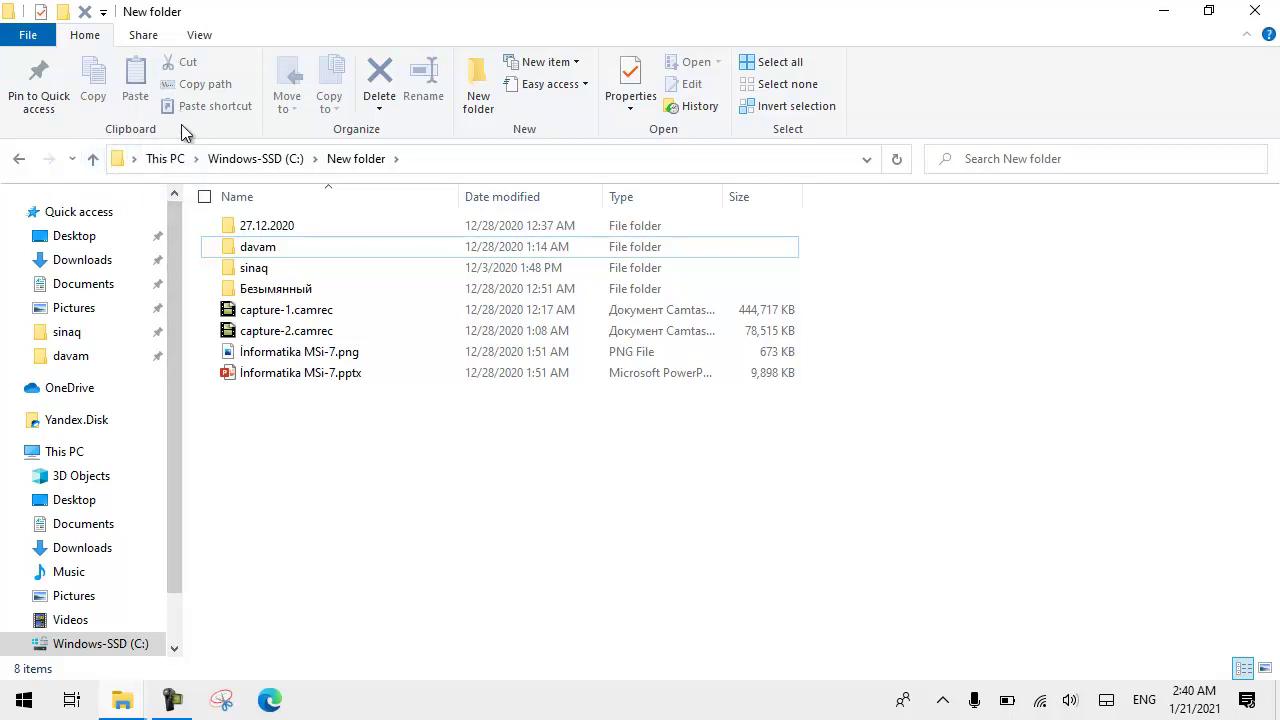
{"action": "left_click", "coordinate": [267, 383]}
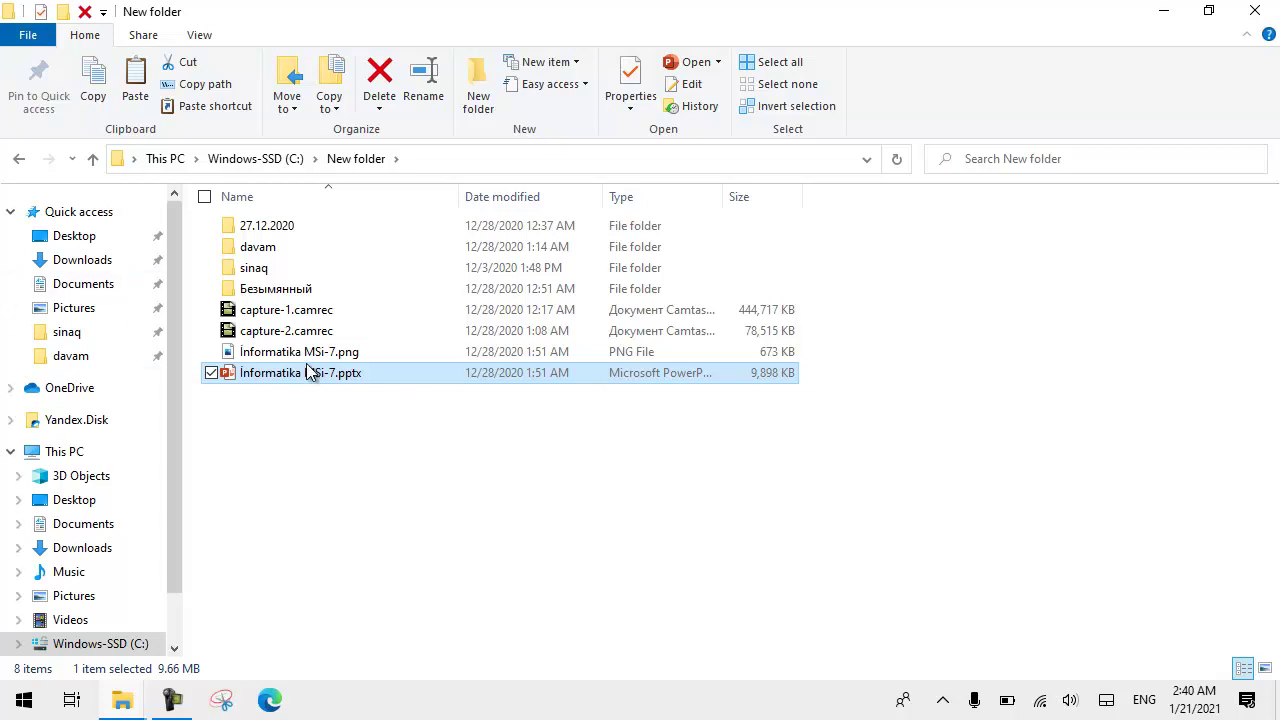
{"action": "double_click", "coordinate": [257, 250]}
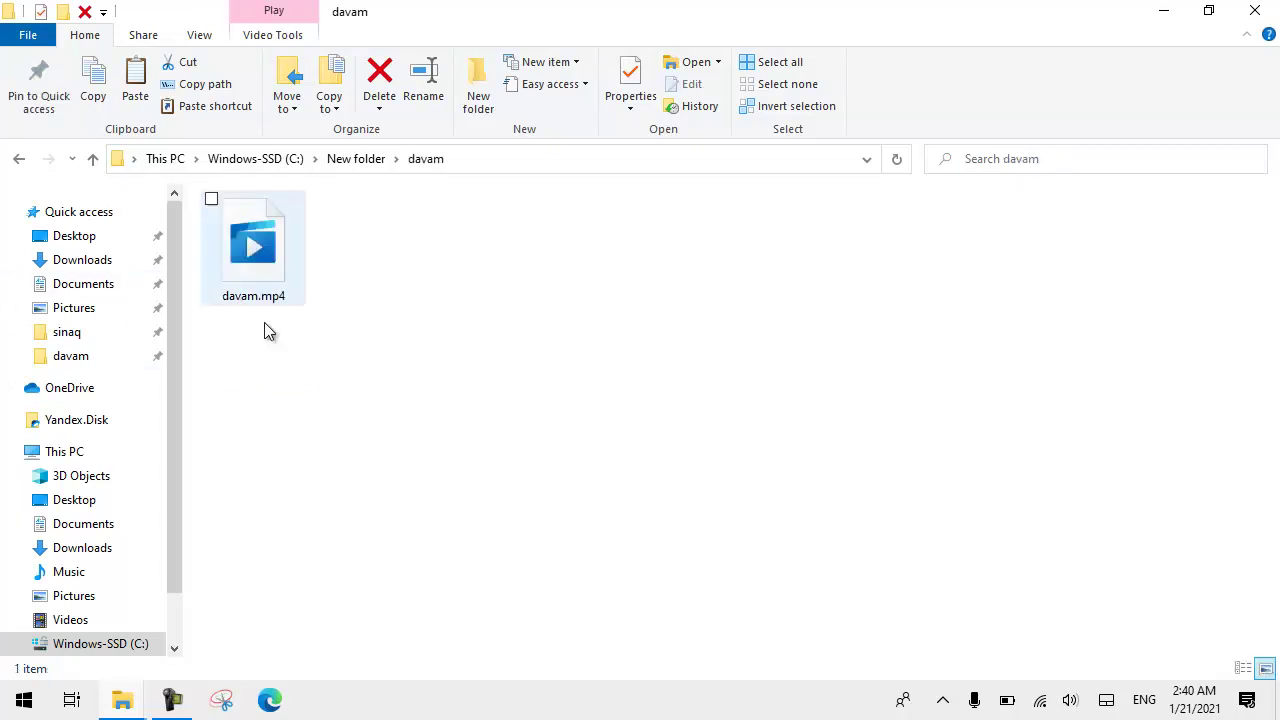
{"action": "left_click", "coordinate": [136, 88]}
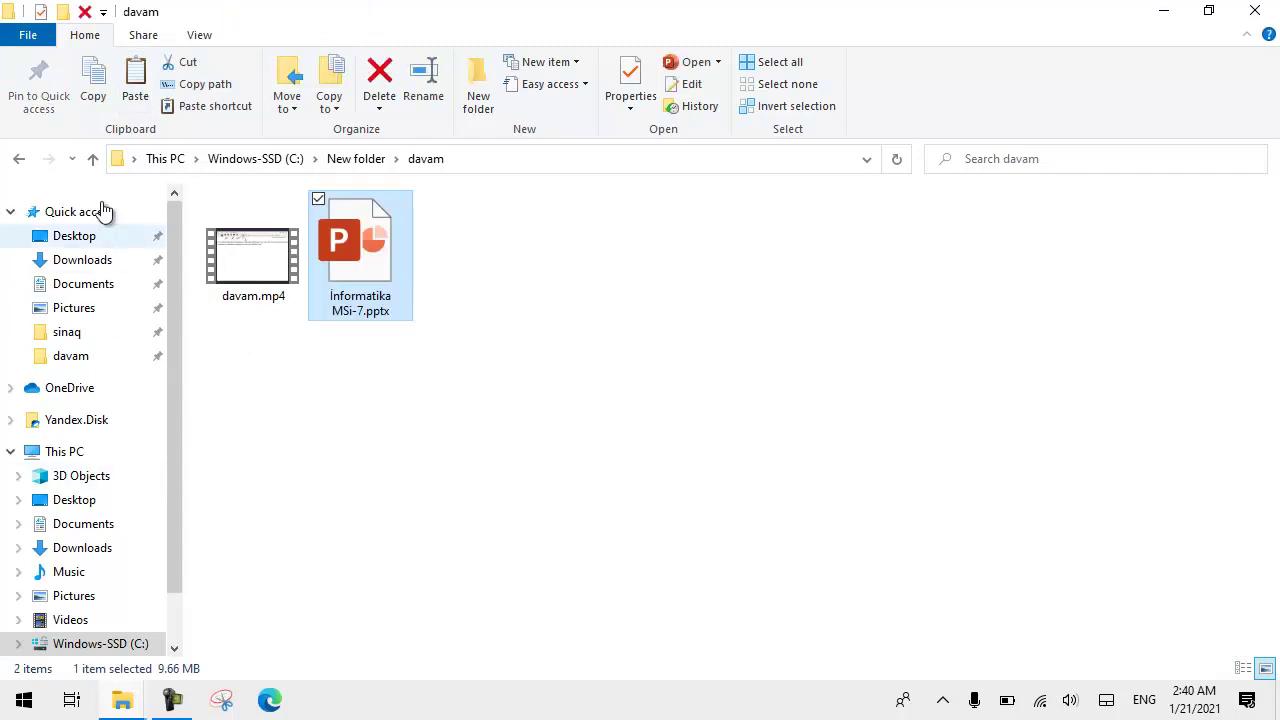
Cut davam.mp4 from the davam folder and paste it into the sinaq folder.
{"action": "left_click", "coordinate": [18, 159]}
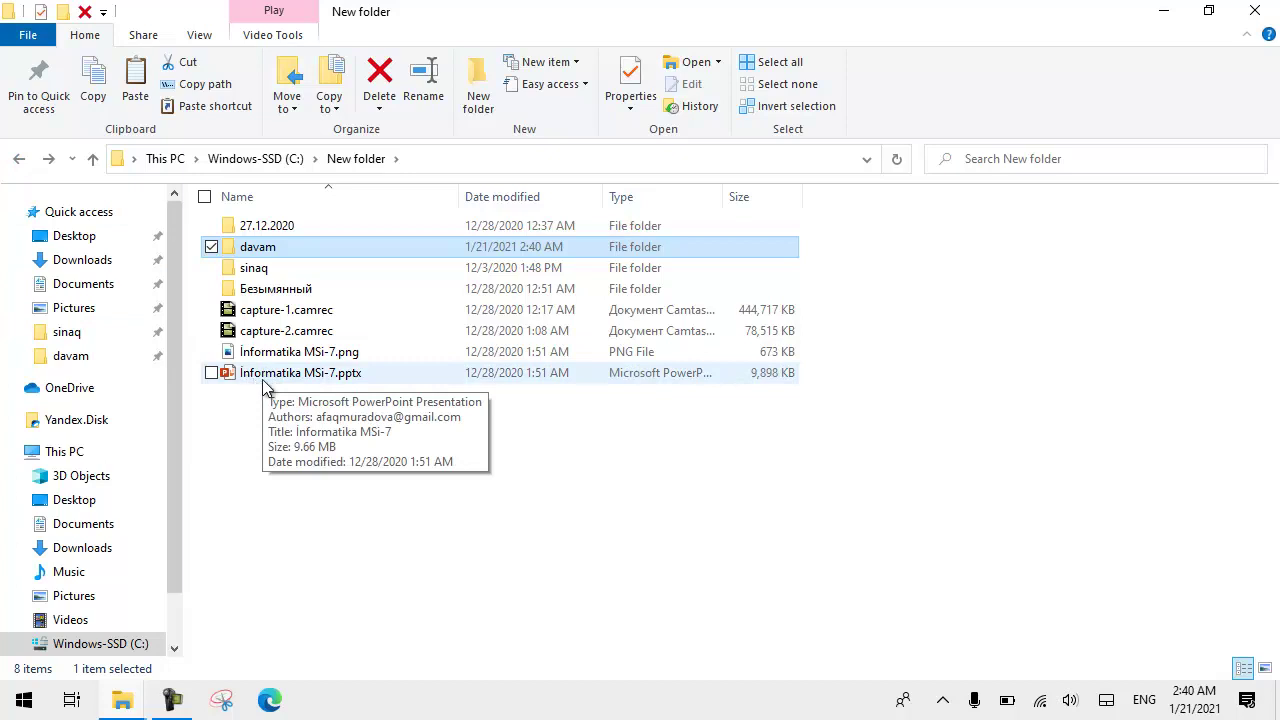
{"action": "double_click", "coordinate": [255, 248]}
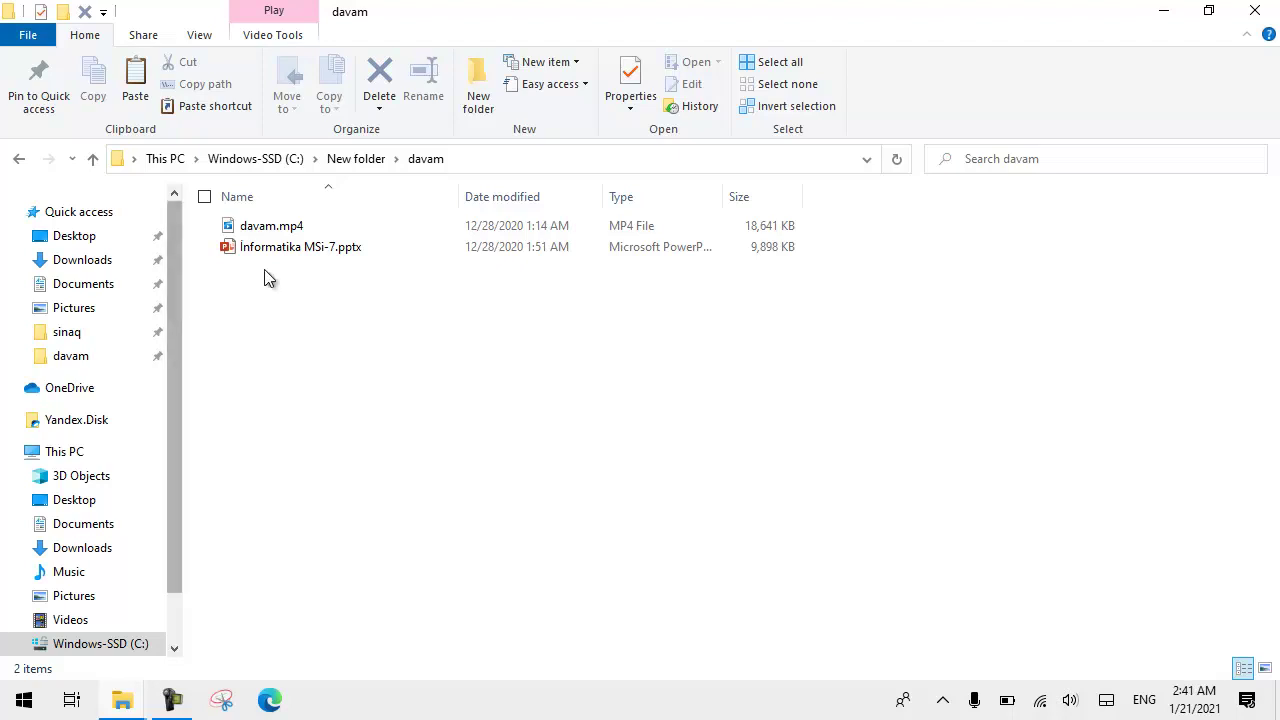
{"action": "left_click", "coordinate": [272, 228]}
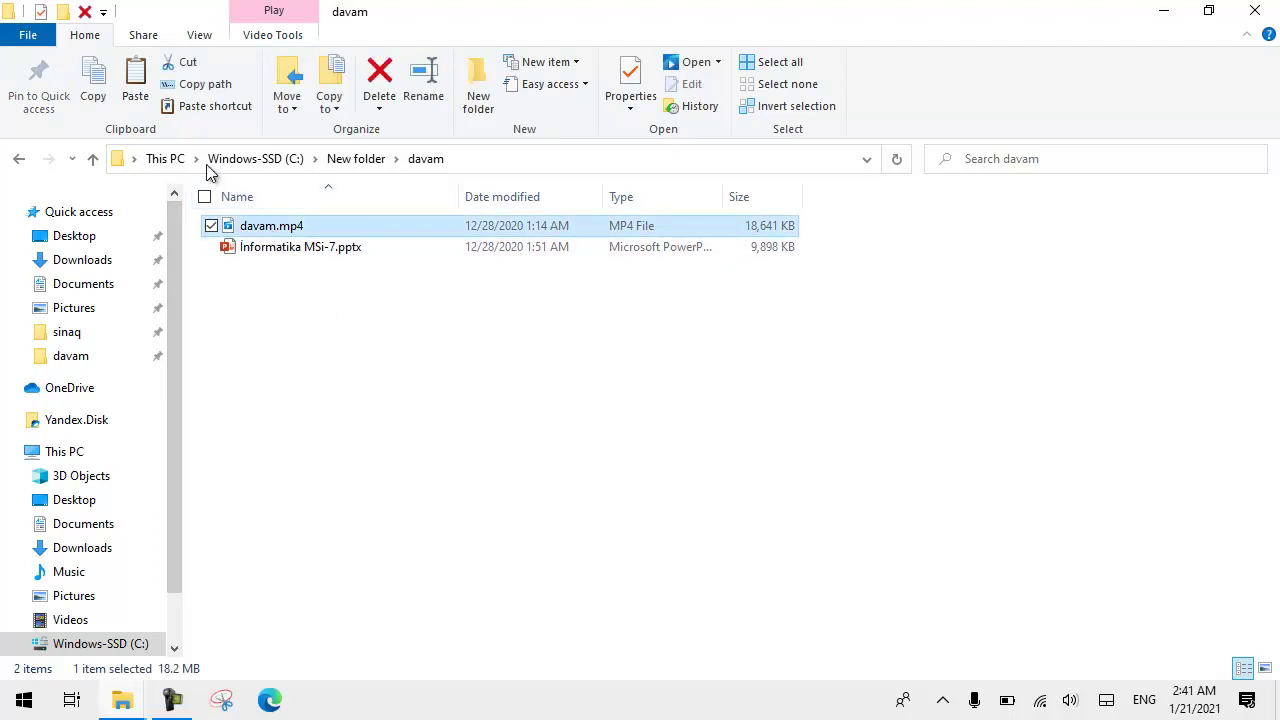
{"action": "left_click", "coordinate": [175, 64]}
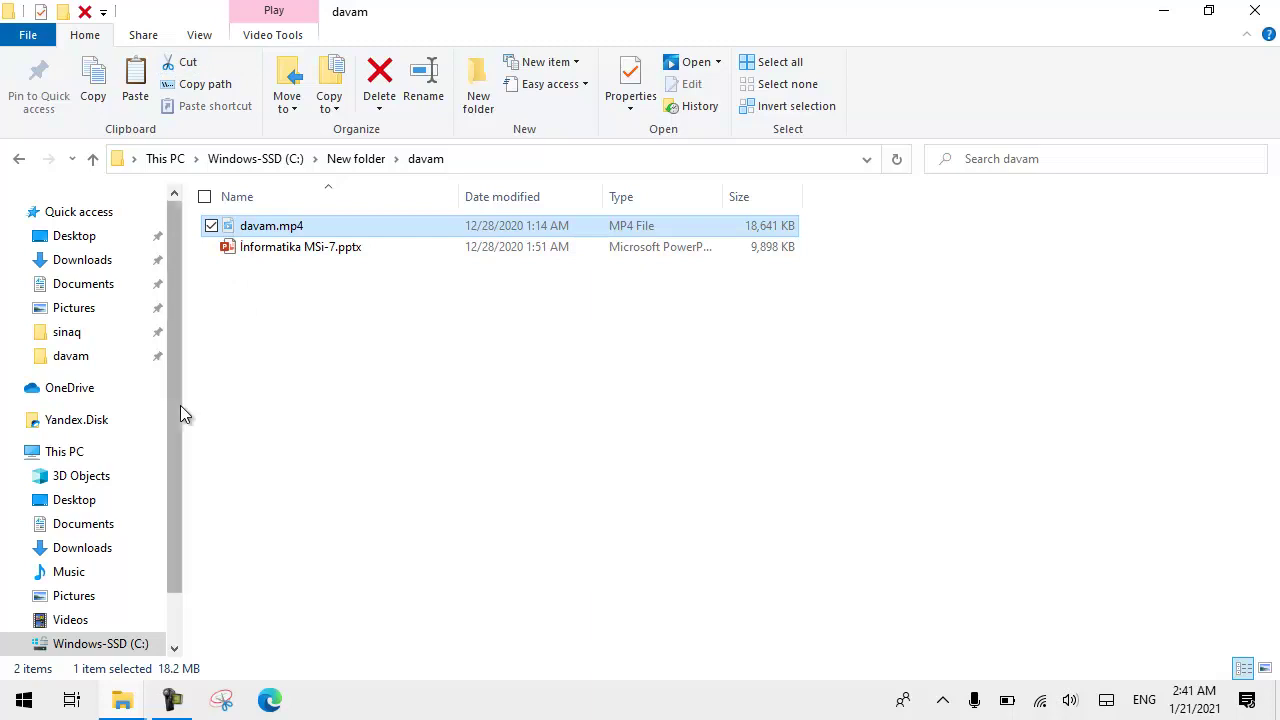
{"action": "left_click", "coordinate": [22, 162]}
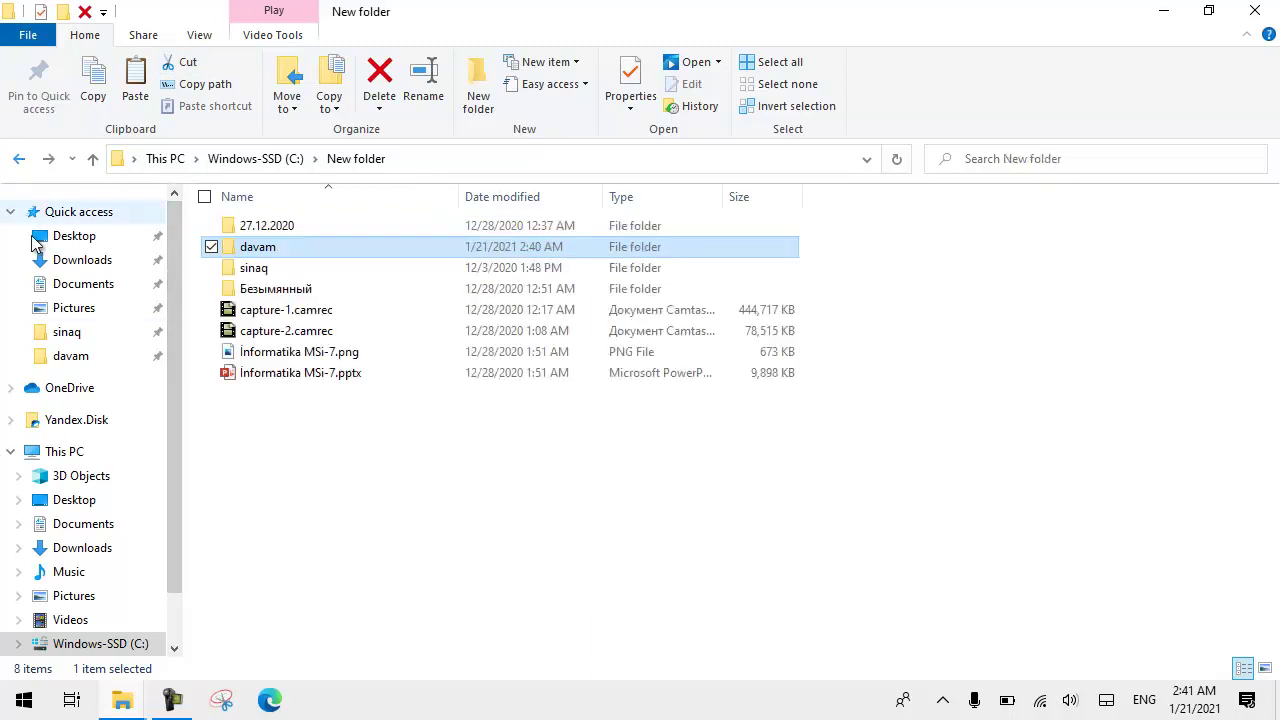
{"action": "double_click", "coordinate": [265, 268]}
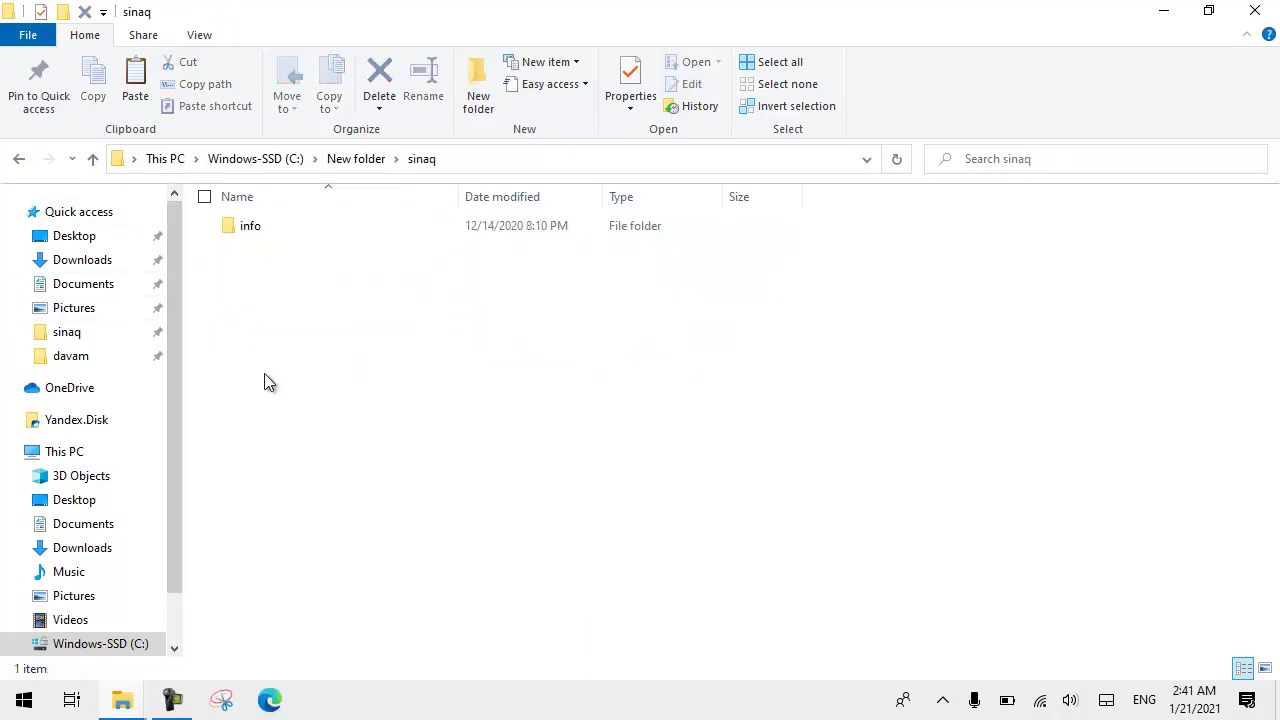
{"action": "left_click", "coordinate": [134, 92]}
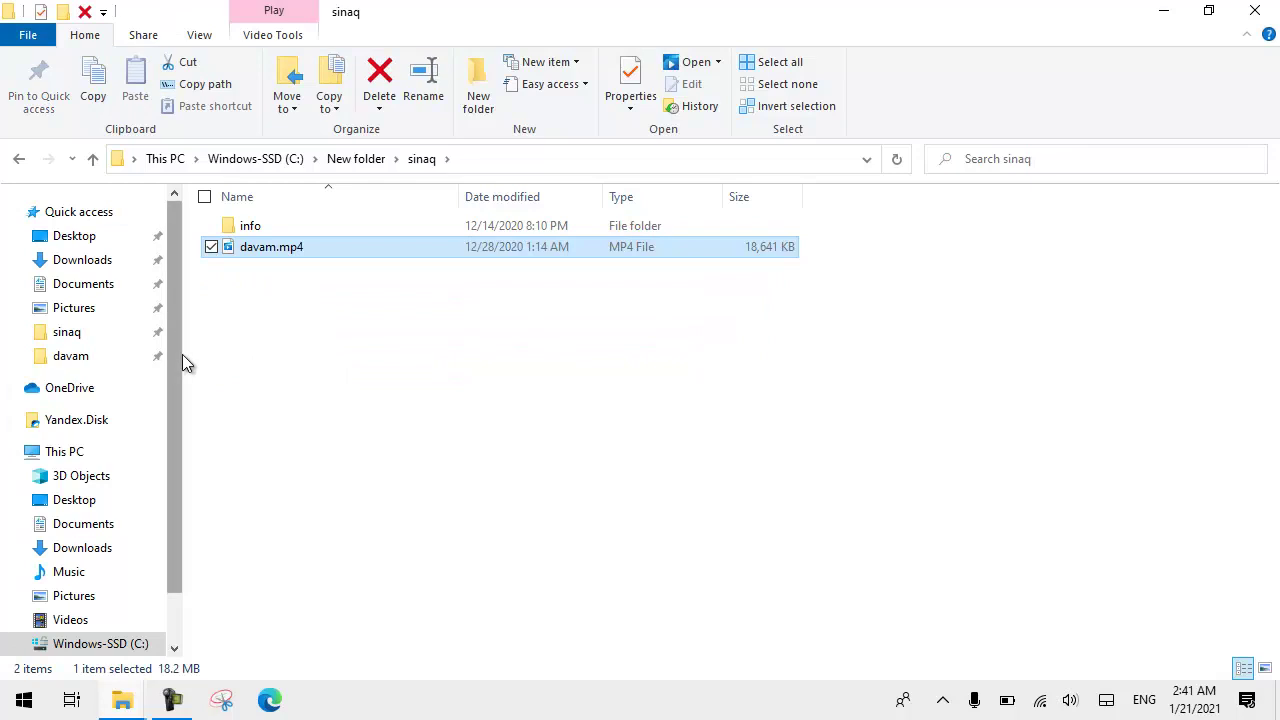
Copy ehm.txt from the info folder and paste it into the sinaq folder through Quick access.
{"action": "double_click", "coordinate": [245, 228]}
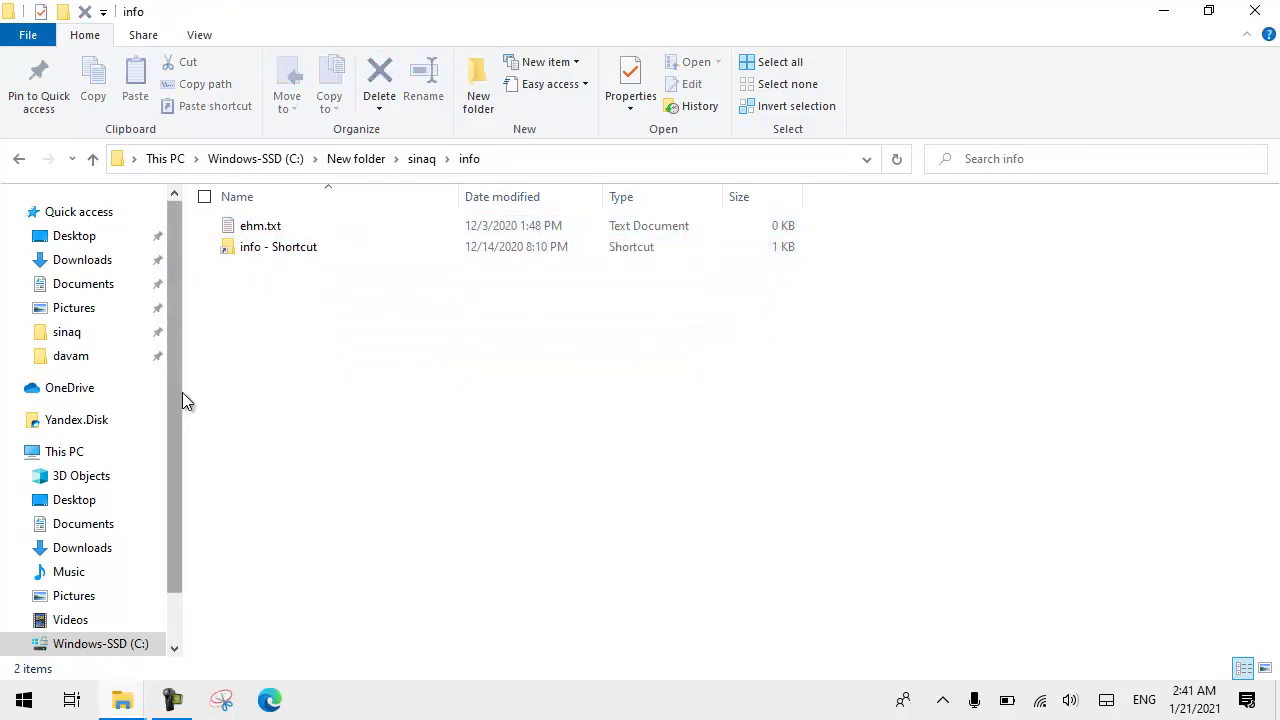
{"action": "left_click", "coordinate": [243, 232]}
{"action": "left_click", "coordinate": [93, 85]}
{"action": "left_click", "coordinate": [240, 258]}
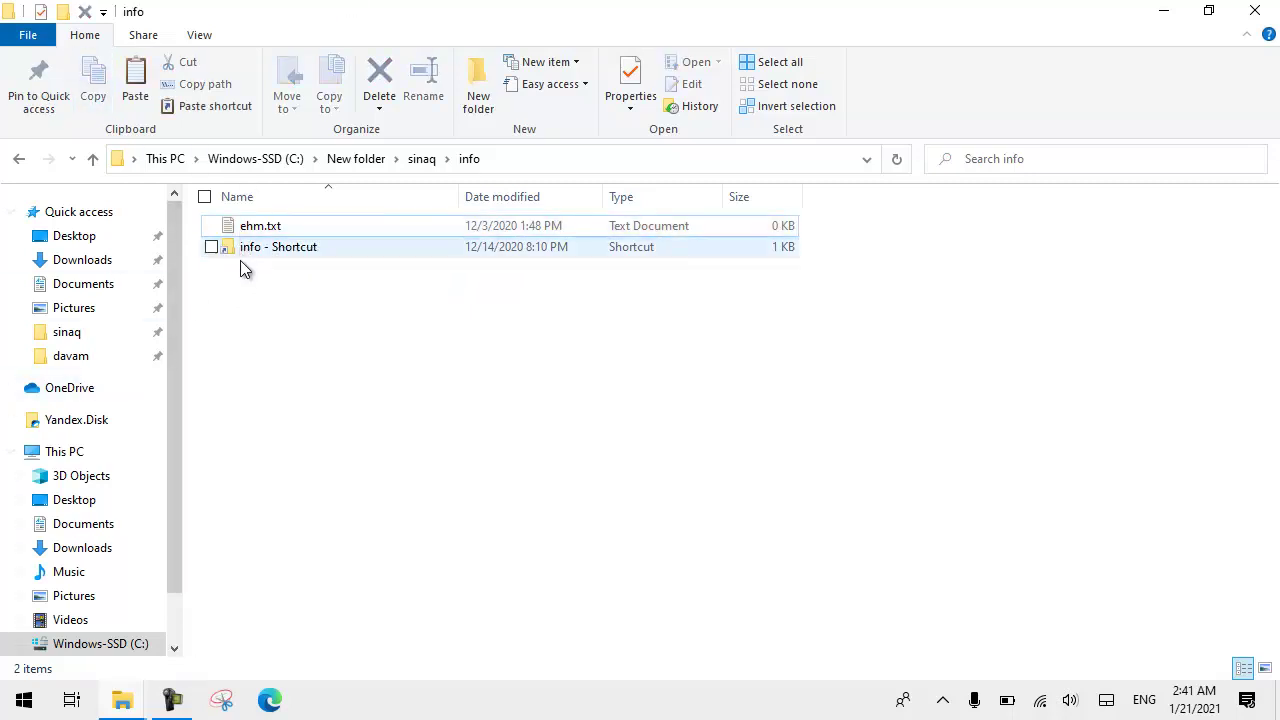
{"action": "left_click", "coordinate": [62, 333]}
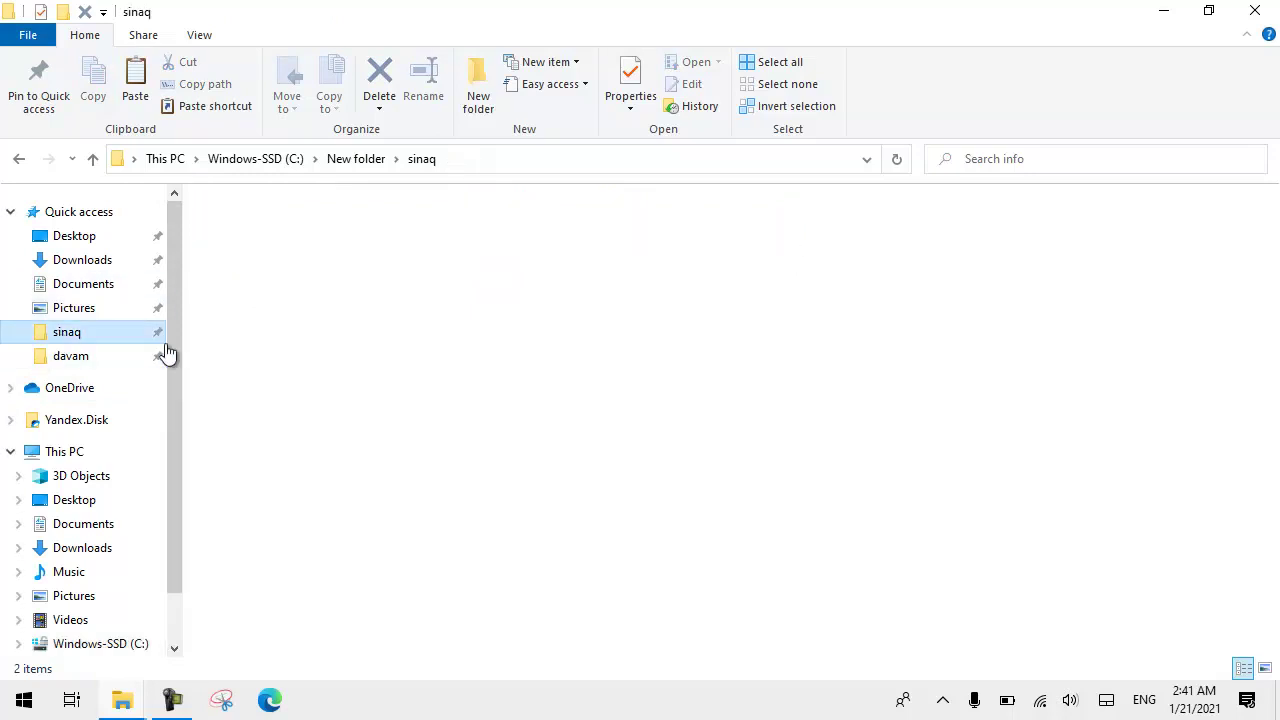
{"action": "left_click", "coordinate": [141, 90]}
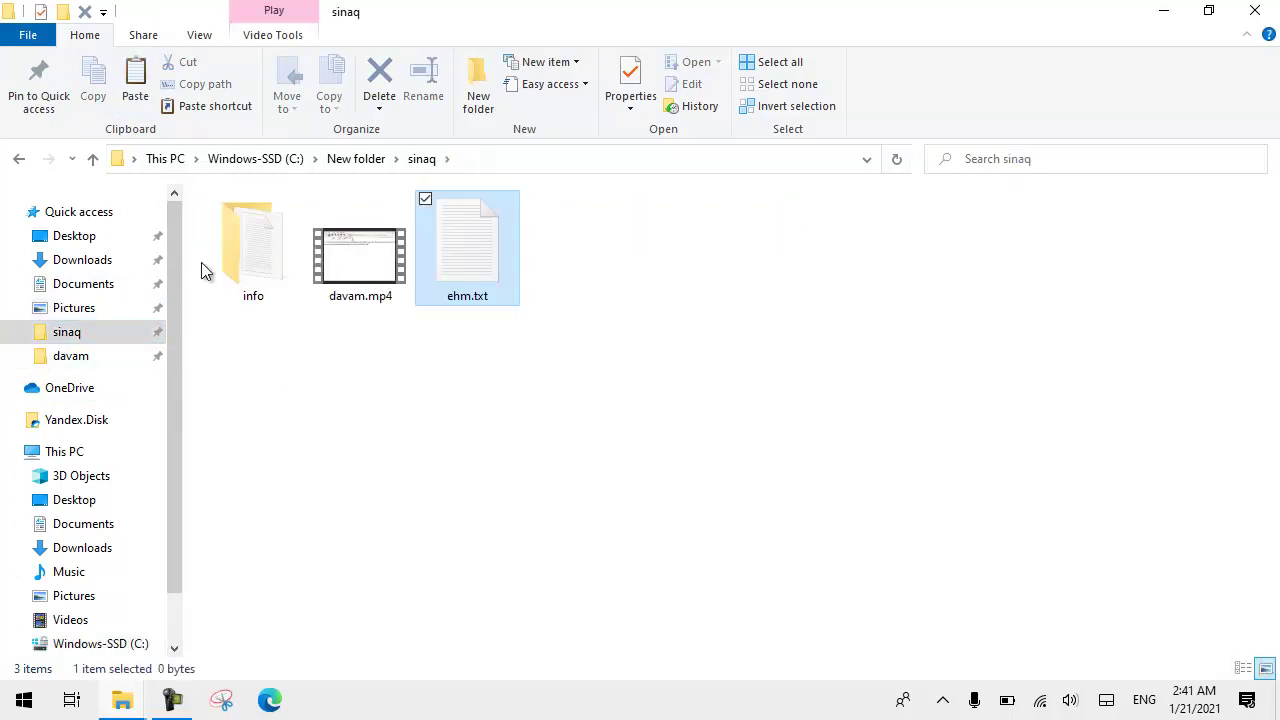
Reopen the info folder and paste the copied ehm.txt there as a duplicate.
{"action": "left_click", "coordinate": [258, 268]}
{"action": "double_click", "coordinate": [258, 268]}
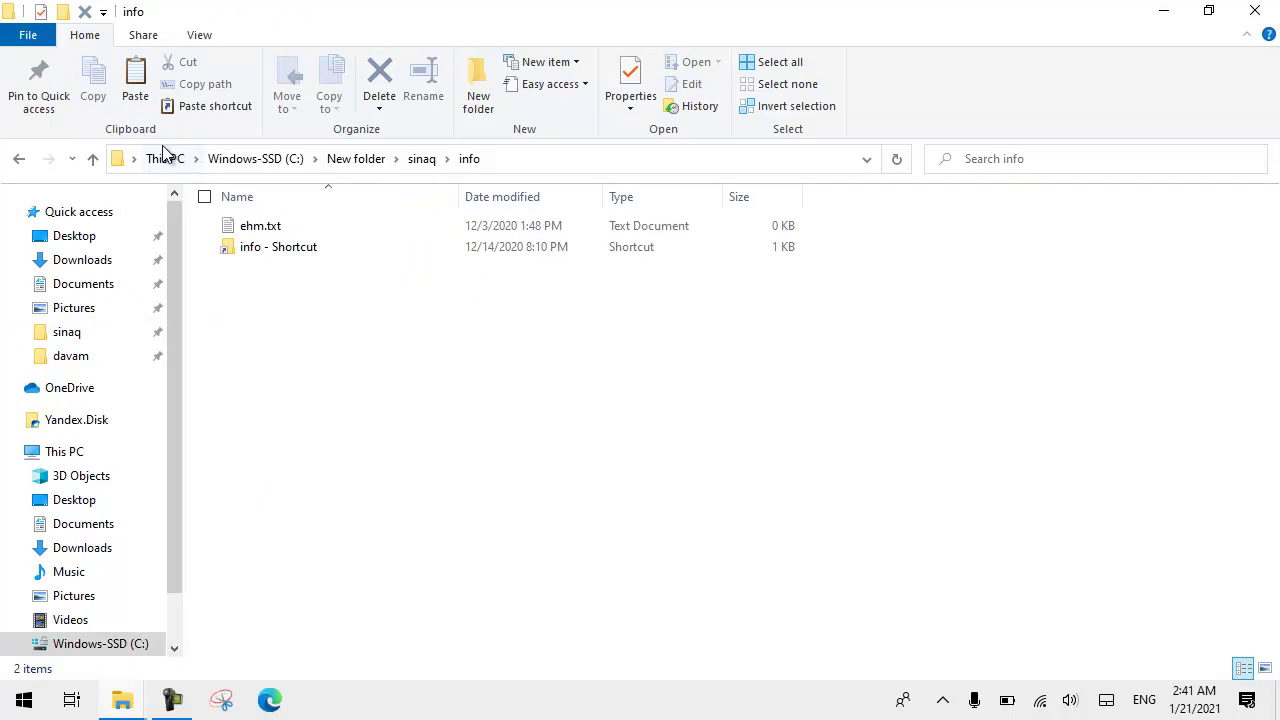
{"action": "left_click", "coordinate": [141, 90]}
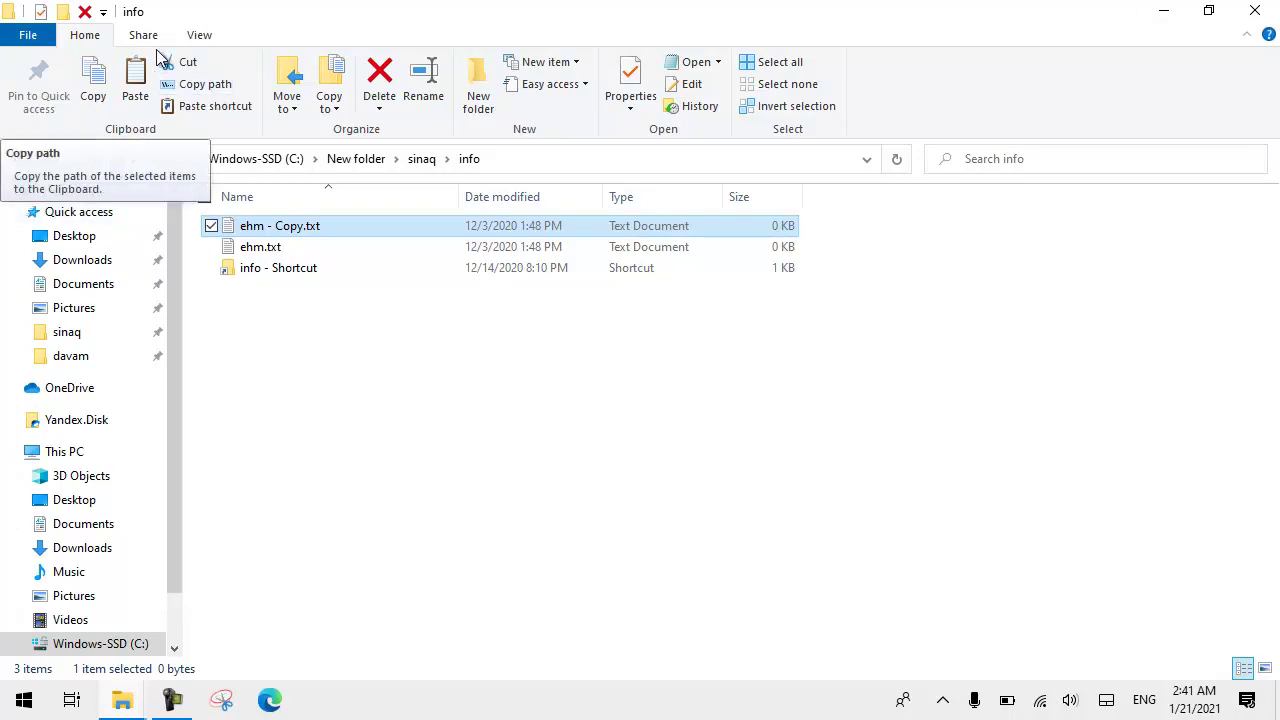
Copy the path of ehm.txt, paste it into a blank Microsoft Word document, and minimize Word.
{"action": "left_click", "coordinate": [270, 247]}
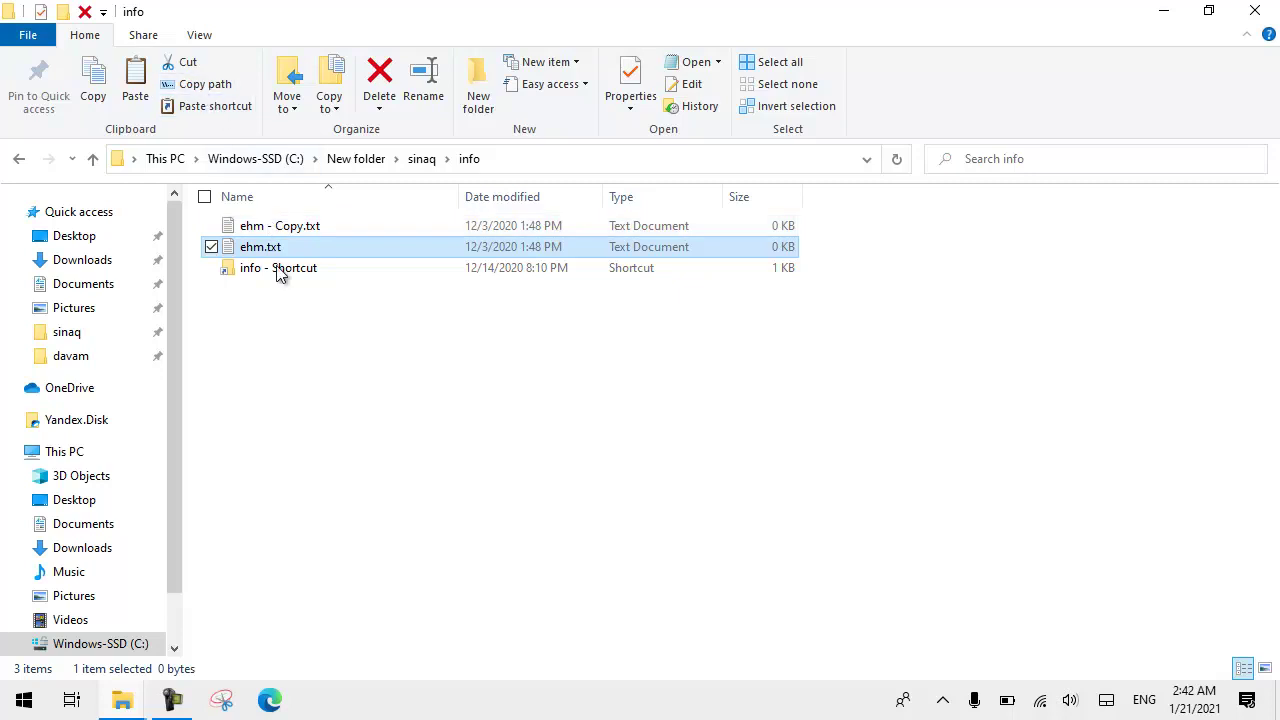
{"action": "left_click", "coordinate": [201, 86]}
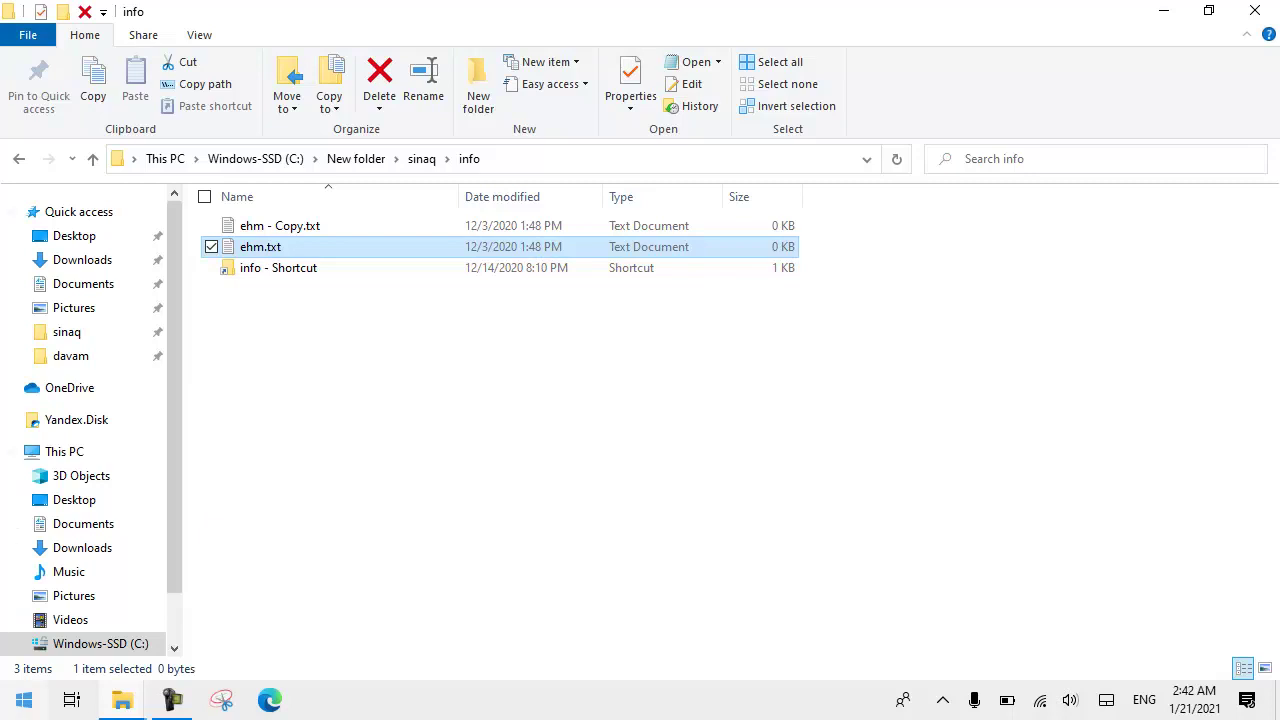
{"action": "left_click", "coordinate": [24, 699]}
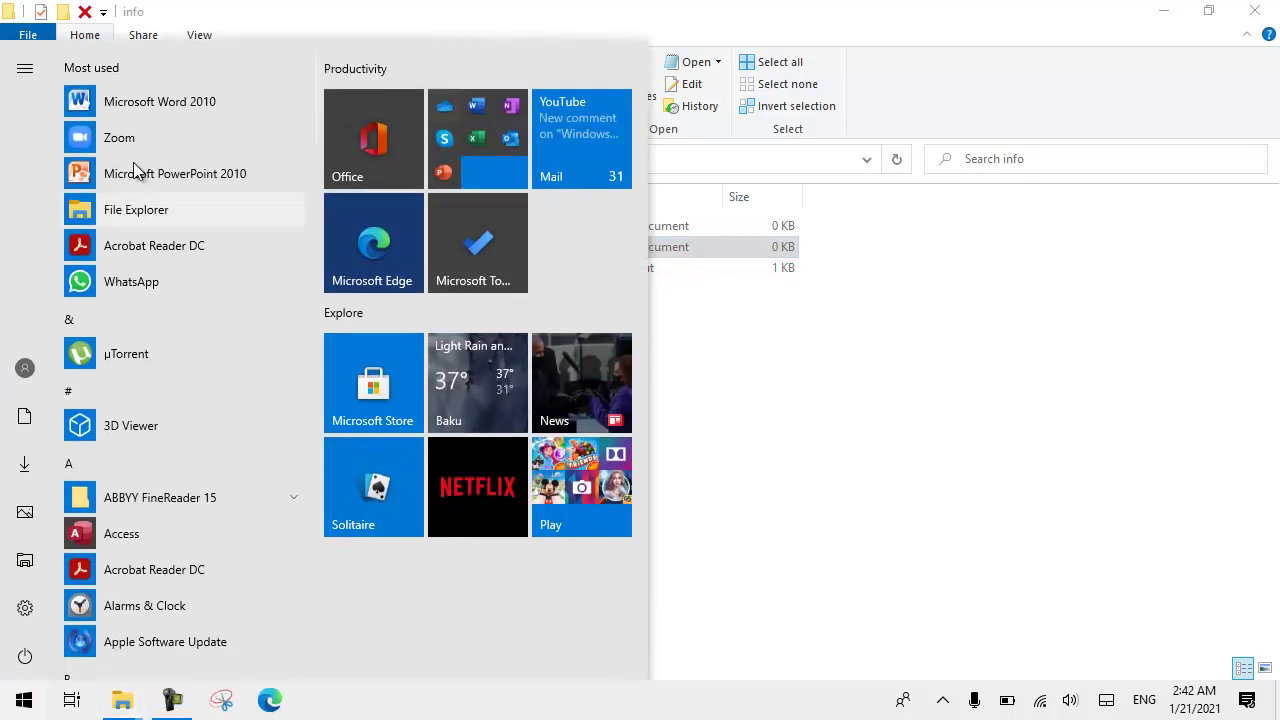
{"action": "left_click", "coordinate": [124, 101]}
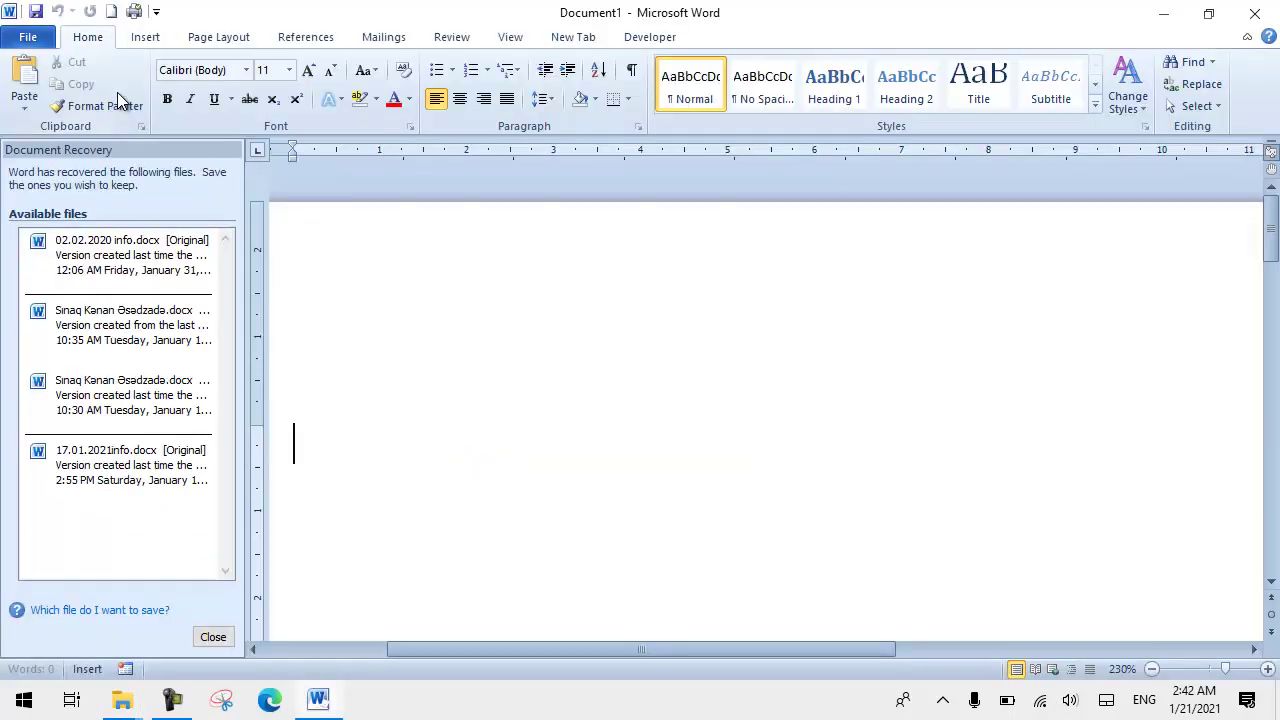
{"action": "key", "text": "ctrl+v"}
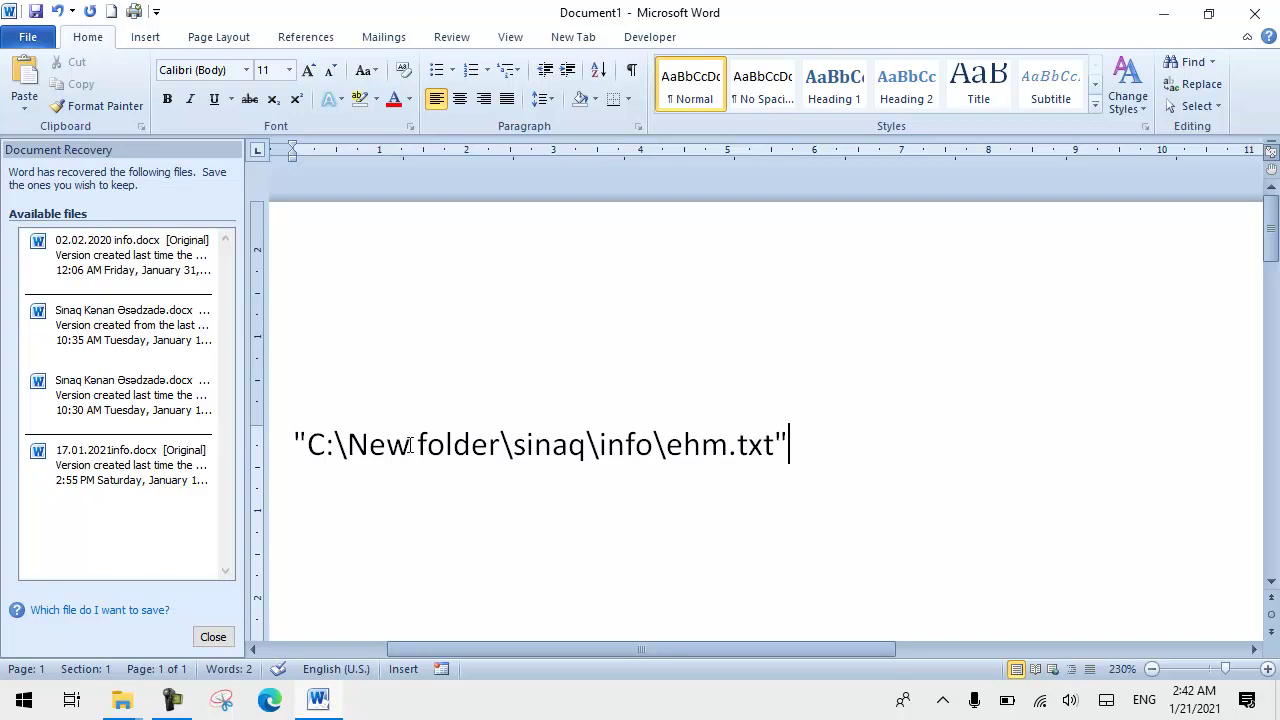
{"action": "left_click", "coordinate": [1165, 12]}
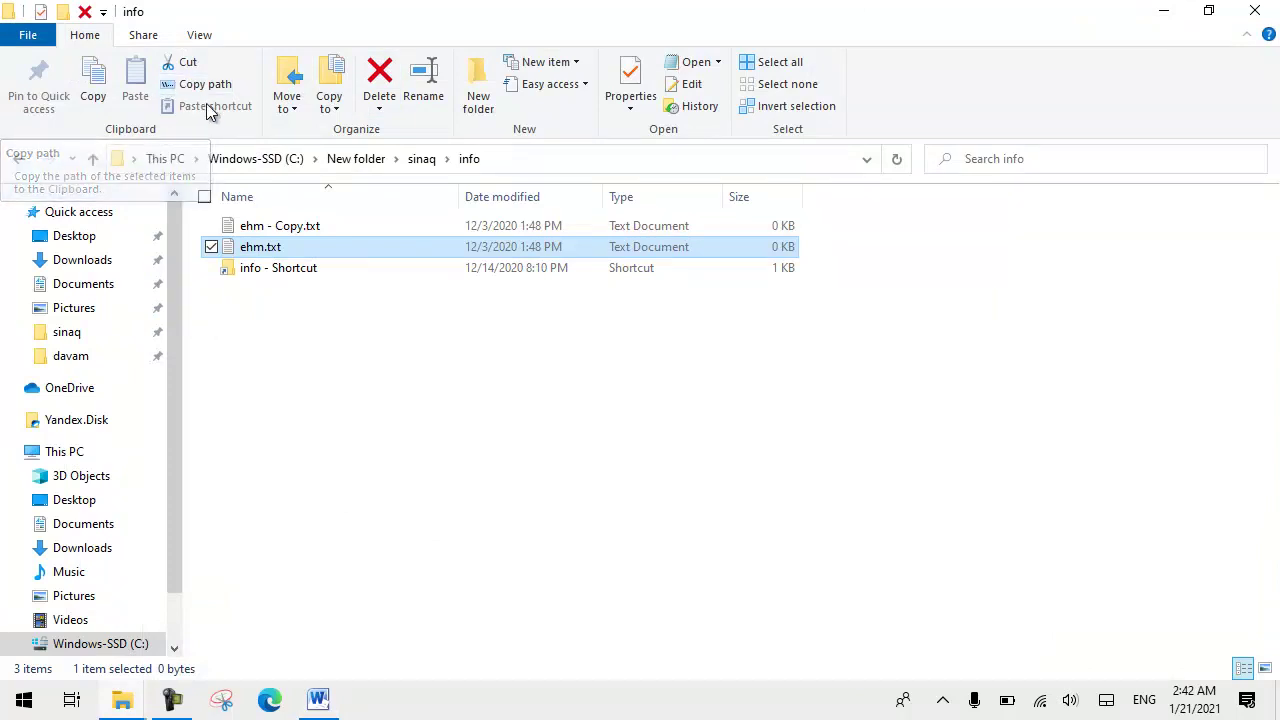
Copy ehm.txt from the info folder and paste it as a shortcut on the Desktop.
{"action": "left_click", "coordinate": [281, 291]}
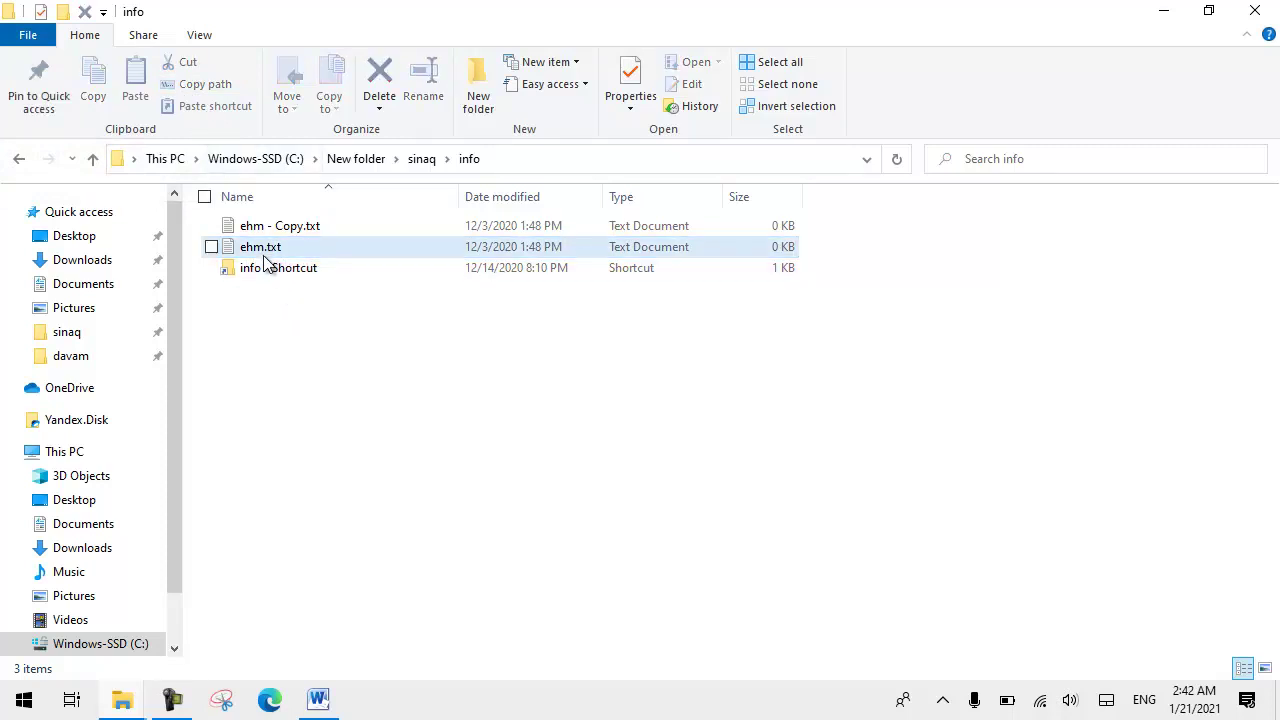
{"action": "left_click", "coordinate": [262, 249]}
{"action": "left_click", "coordinate": [94, 88]}
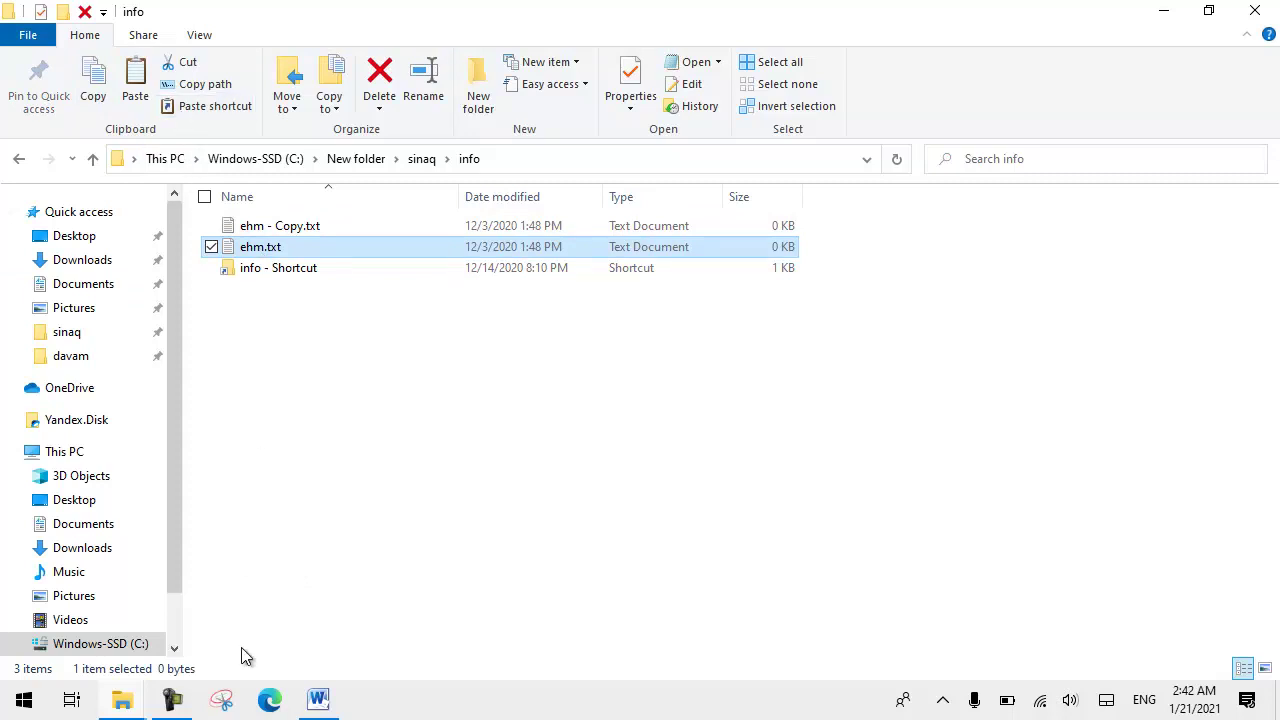
{"action": "left_click", "coordinate": [74, 238]}
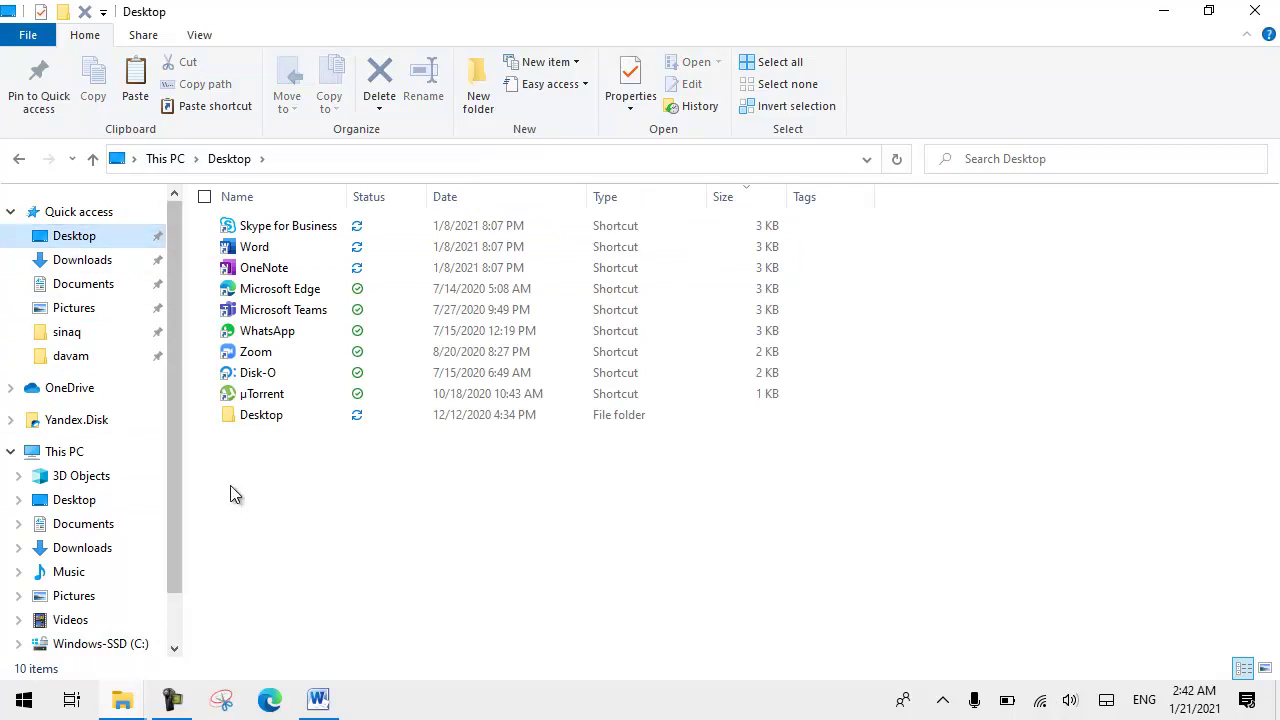
{"action": "left_click", "coordinate": [178, 106]}
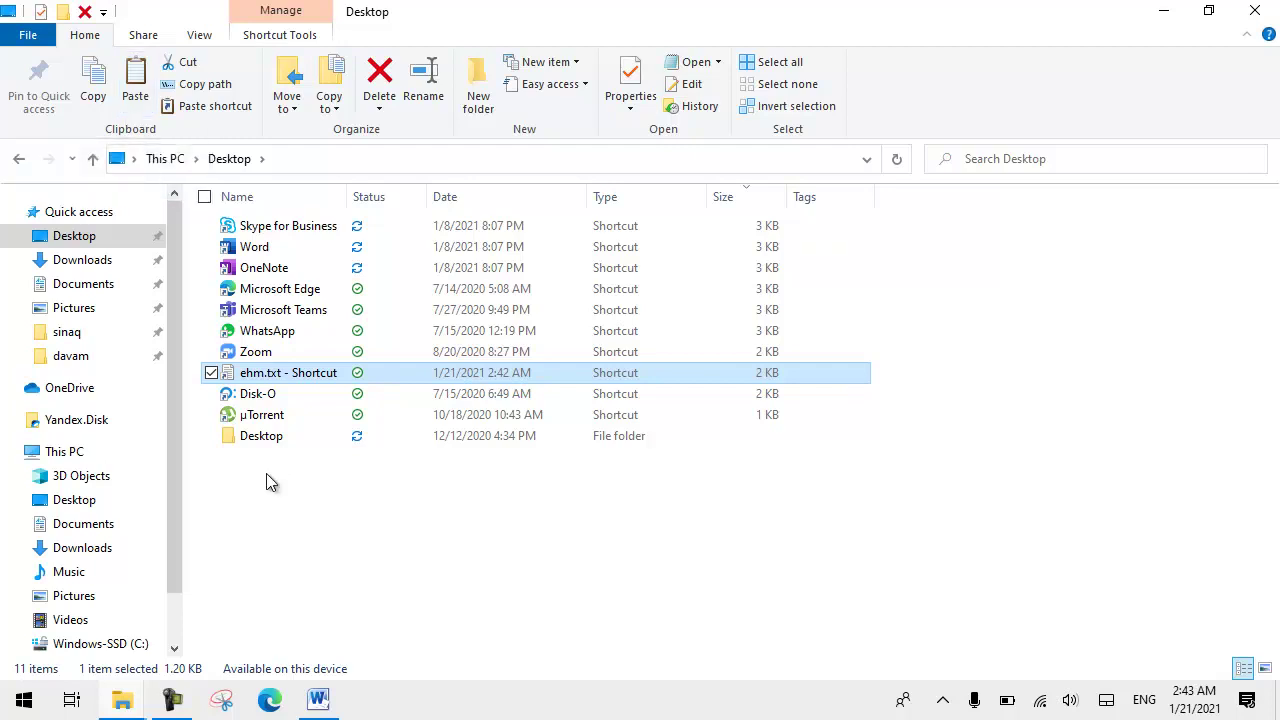
Go back to the info folder and move ehm.txt to Downloads with Move to.
{"action": "left_click", "coordinate": [19, 160]}
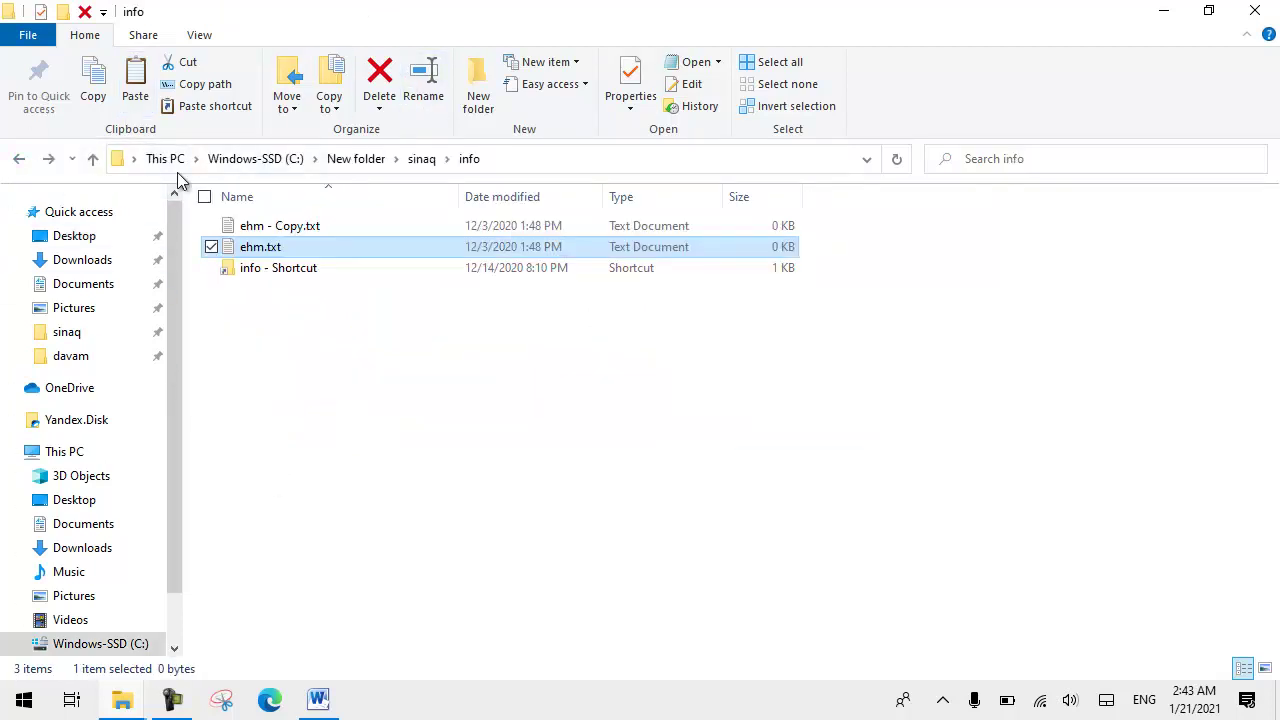
{"action": "left_click", "coordinate": [19, 160]}
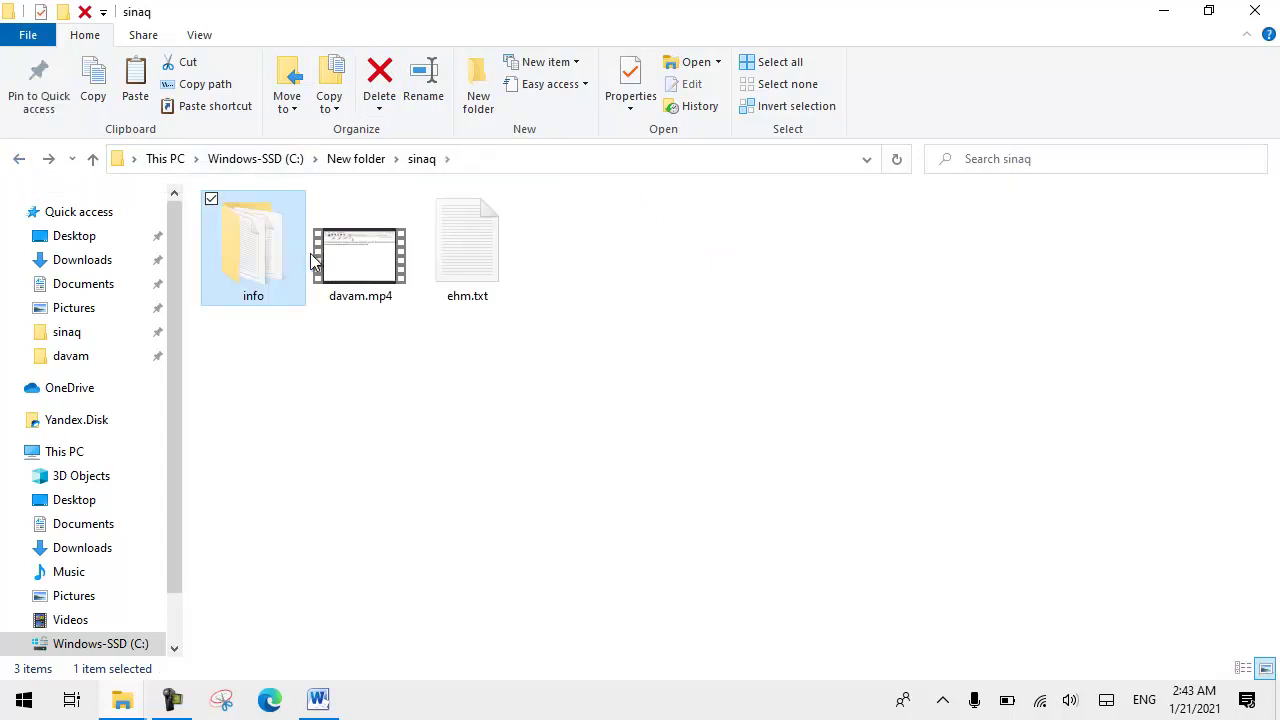
{"action": "left_click", "coordinate": [18, 162]}
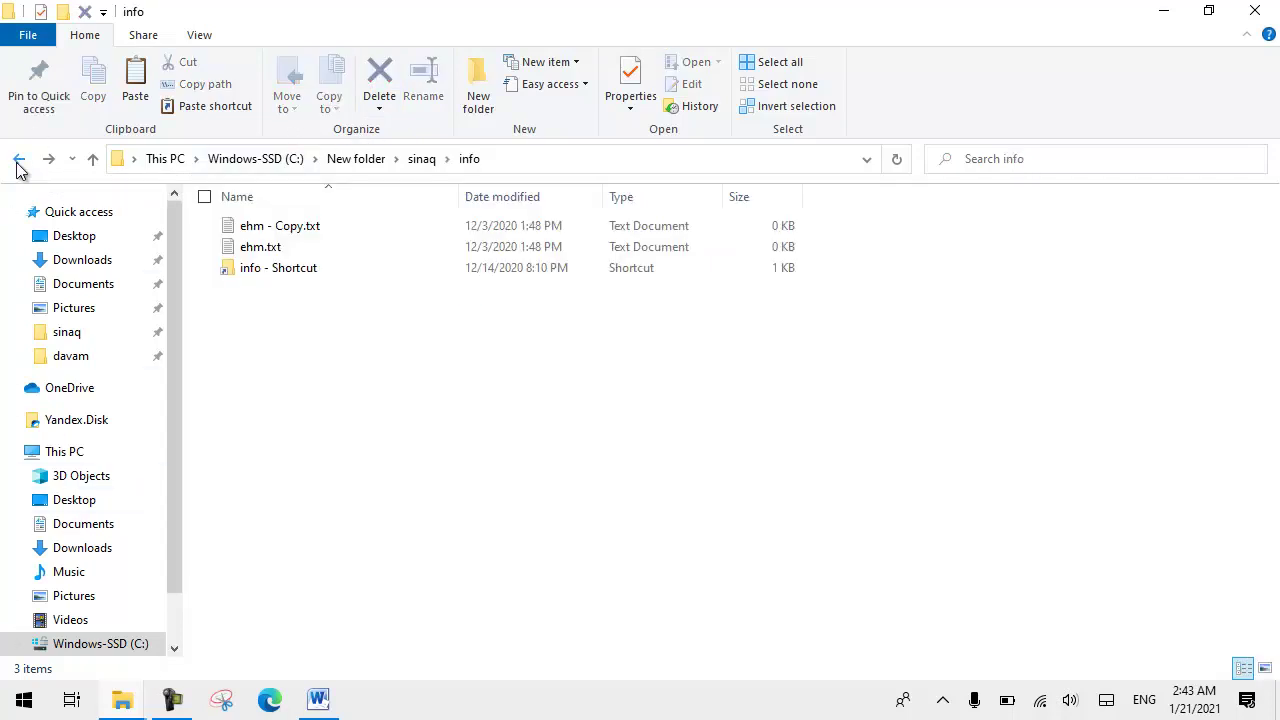
{"action": "left_click", "coordinate": [303, 249]}
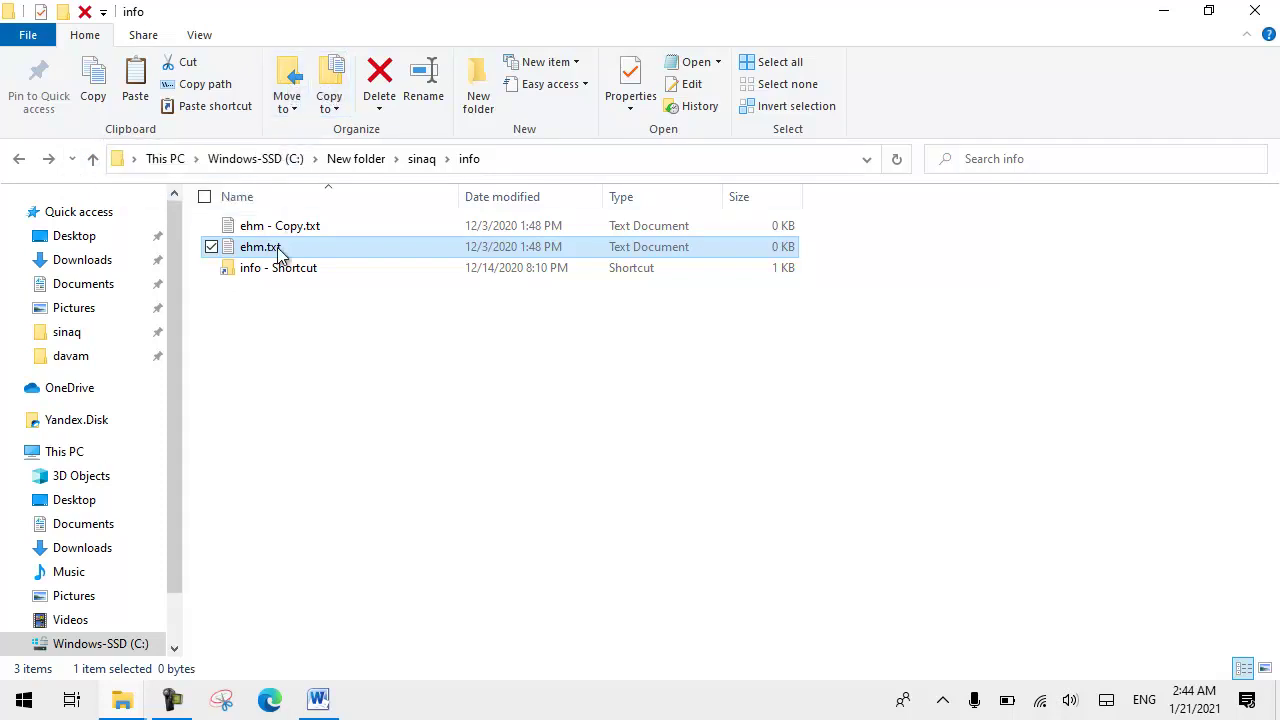
{"action": "left_click", "coordinate": [294, 88]}
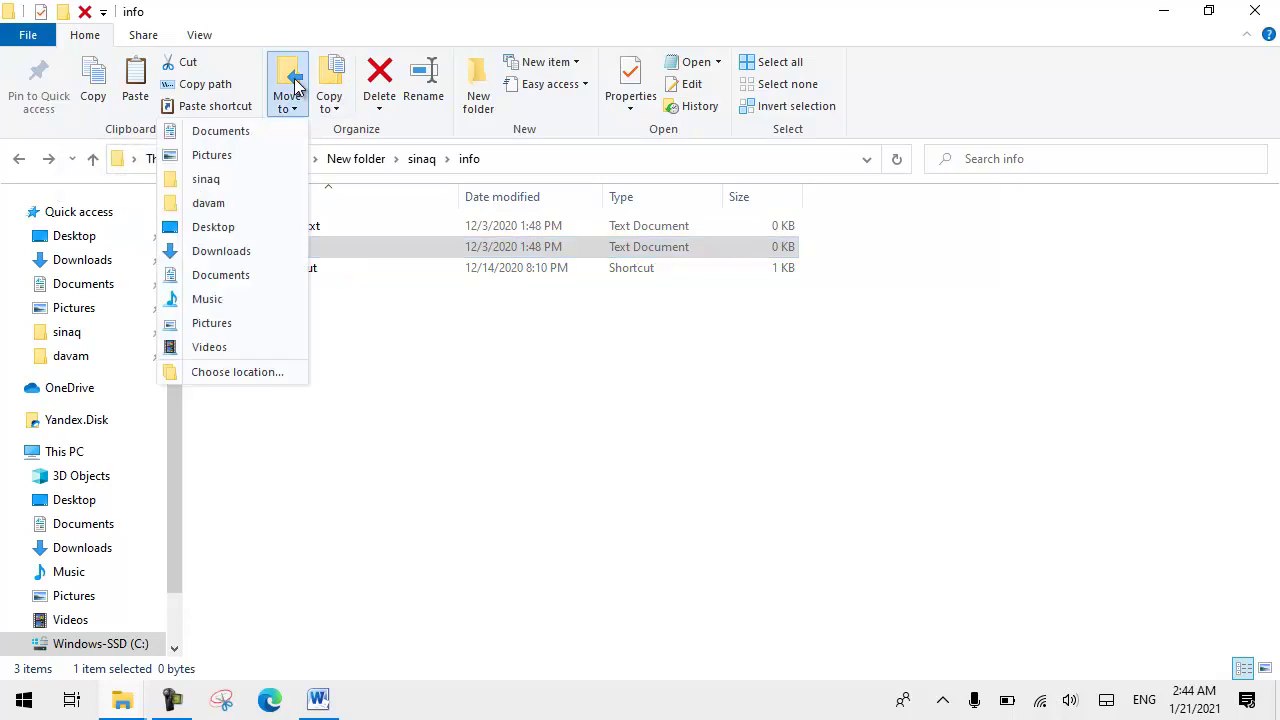
{"action": "left_click", "coordinate": [202, 252]}
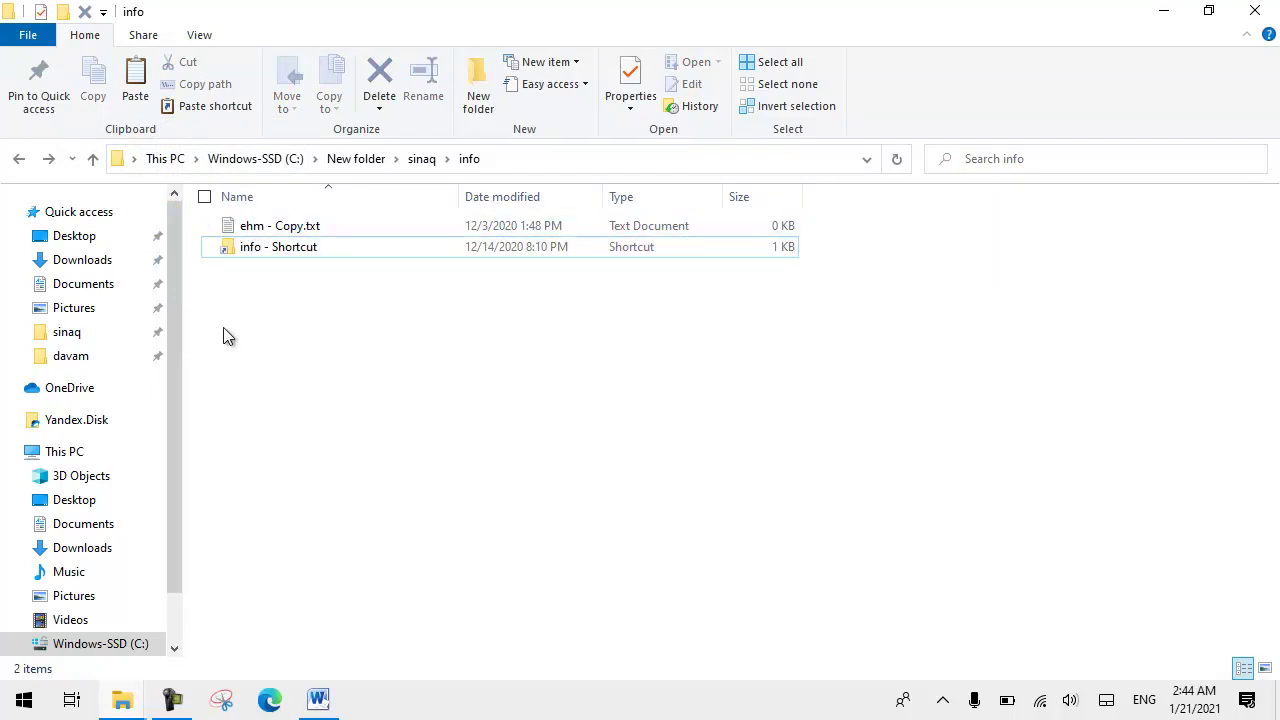
Copy ehm - Copy.txt from the info folder to the Desktop with Copy to.
{"action": "left_click", "coordinate": [246, 226]}
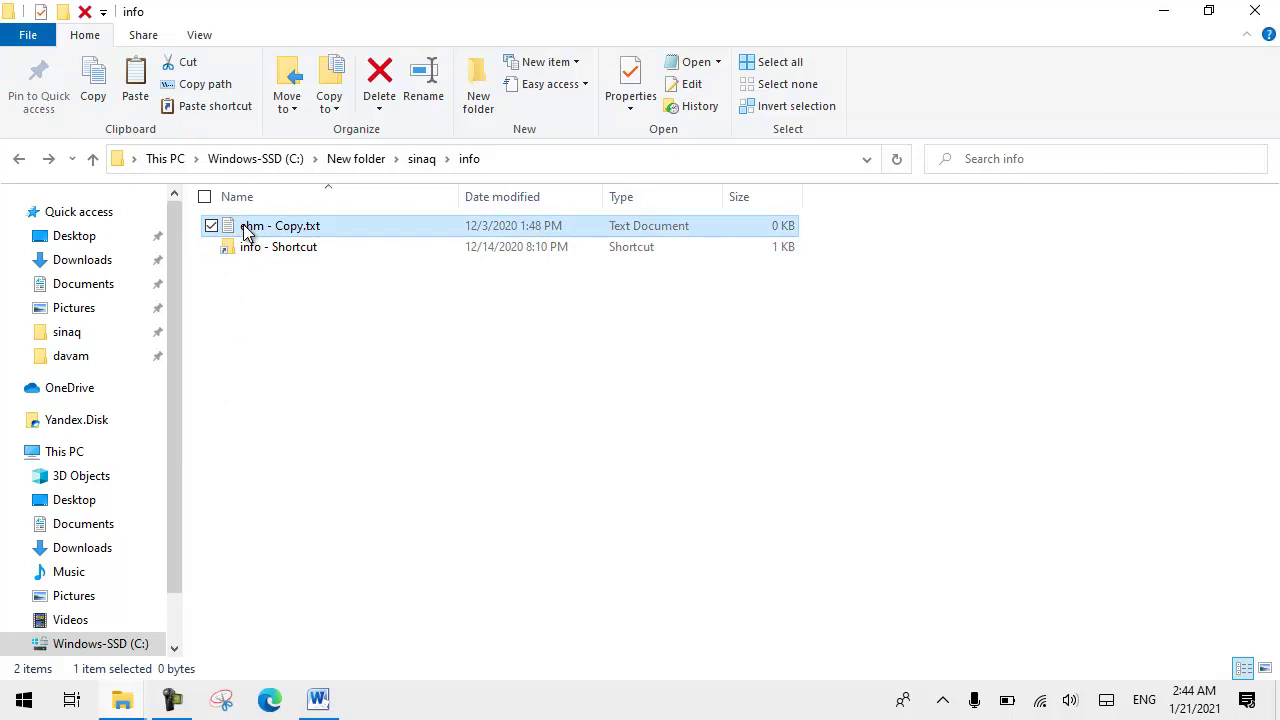
{"action": "left_click", "coordinate": [327, 80]}
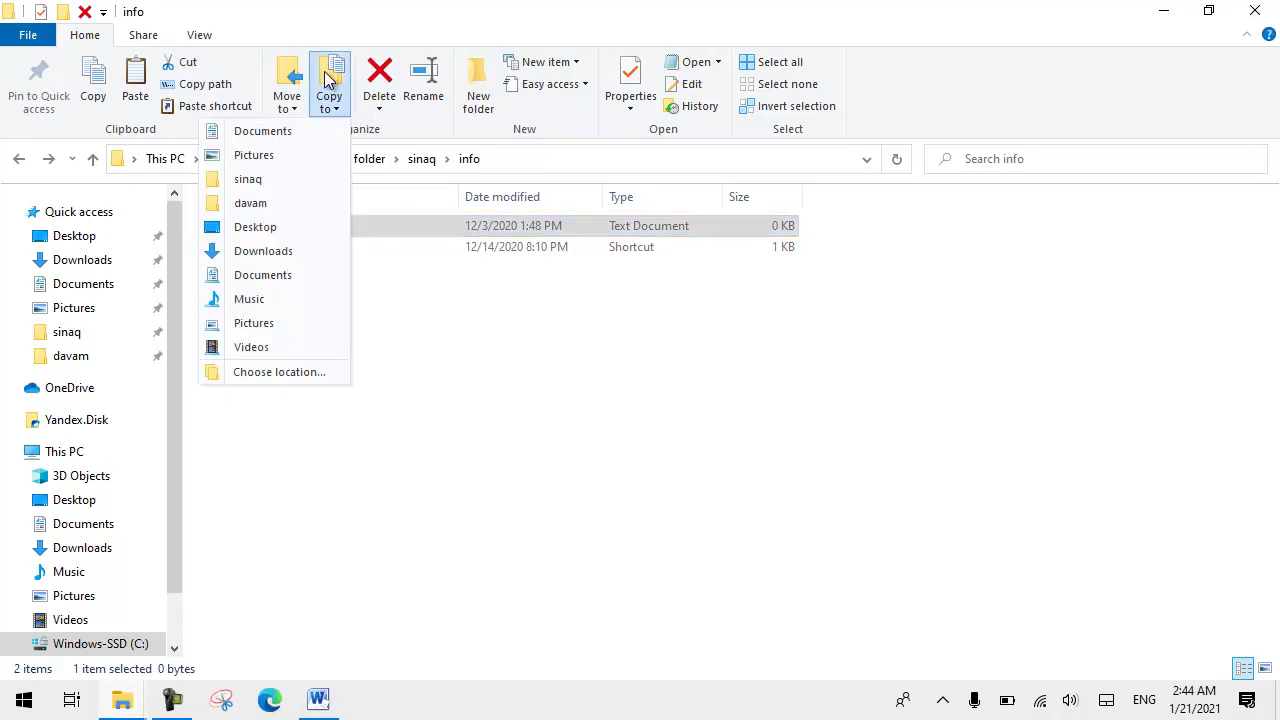
{"action": "left_click", "coordinate": [276, 232]}
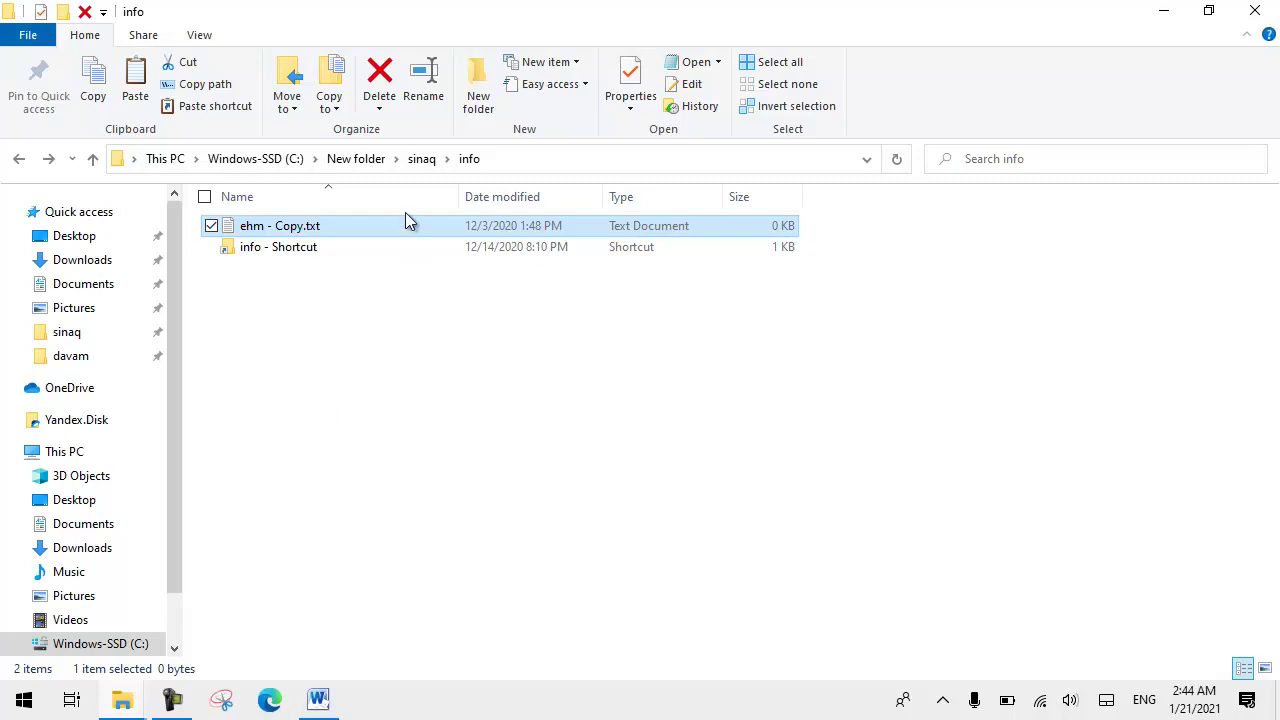
Permanently delete ehm - Copy.txt from the info folder instead of recycling it.
{"action": "left_click", "coordinate": [380, 88]}
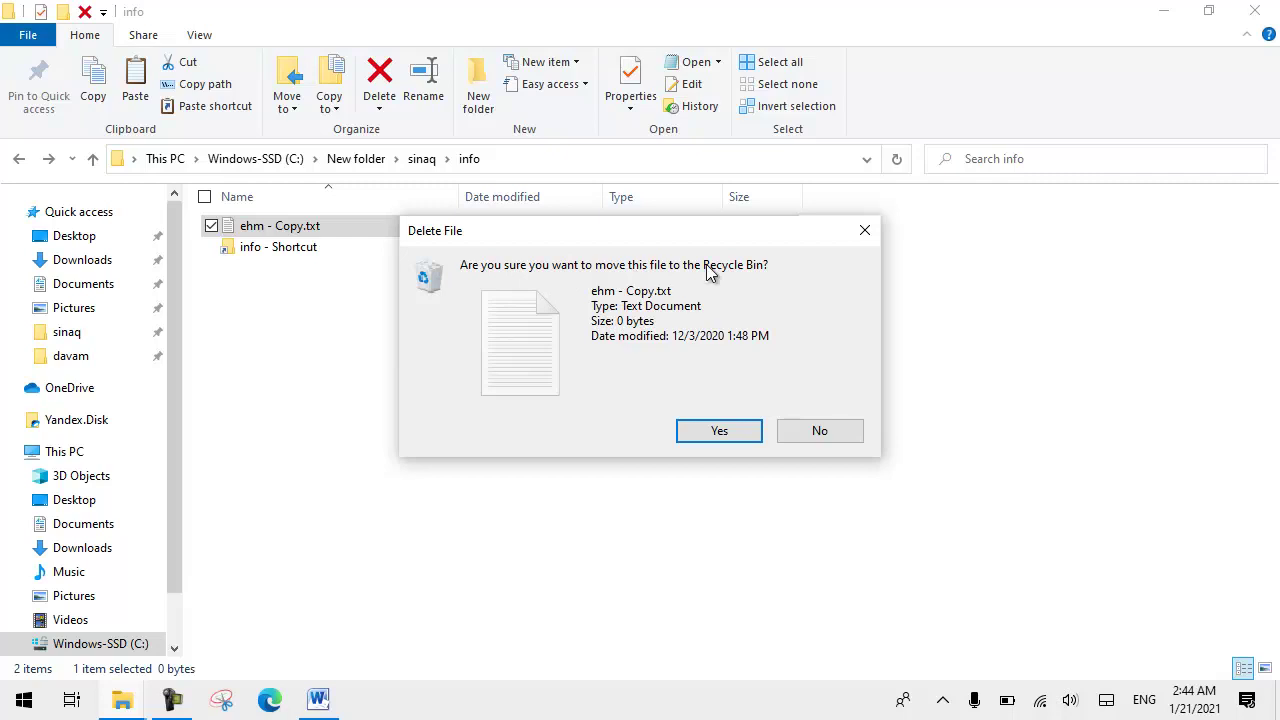
{"action": "left_click", "coordinate": [865, 230]}
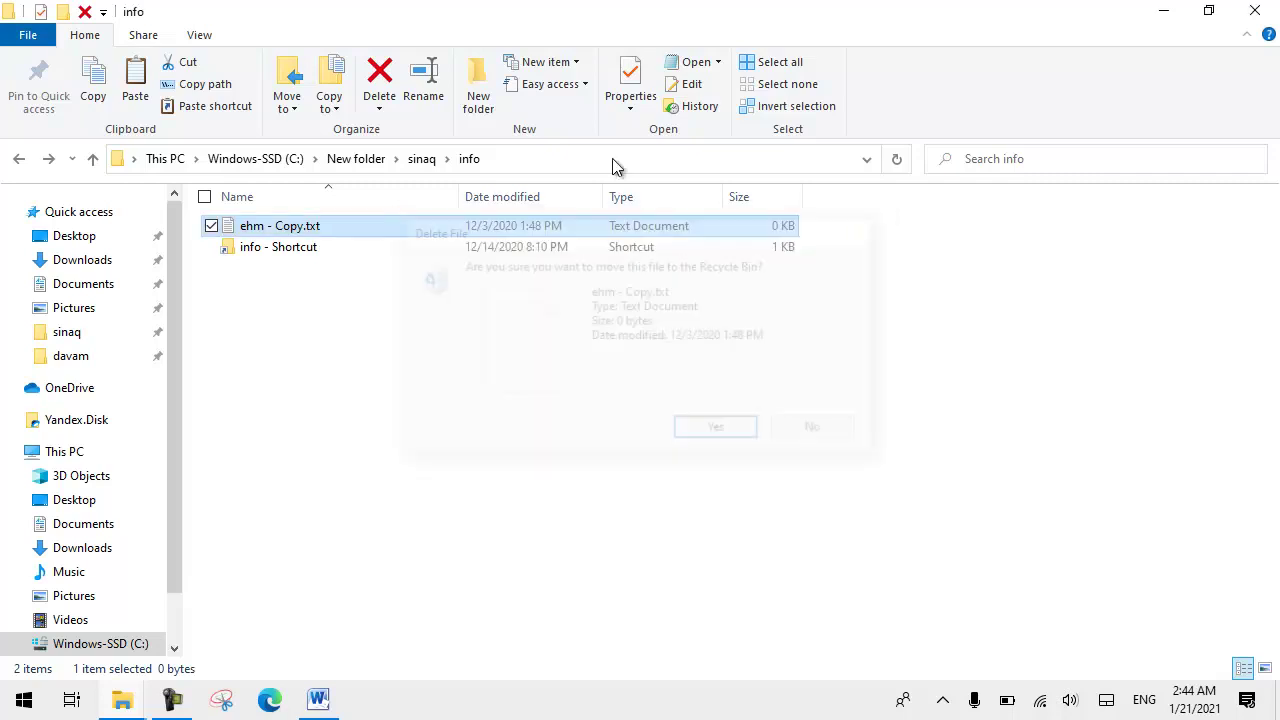
{"action": "left_click", "coordinate": [382, 112]}
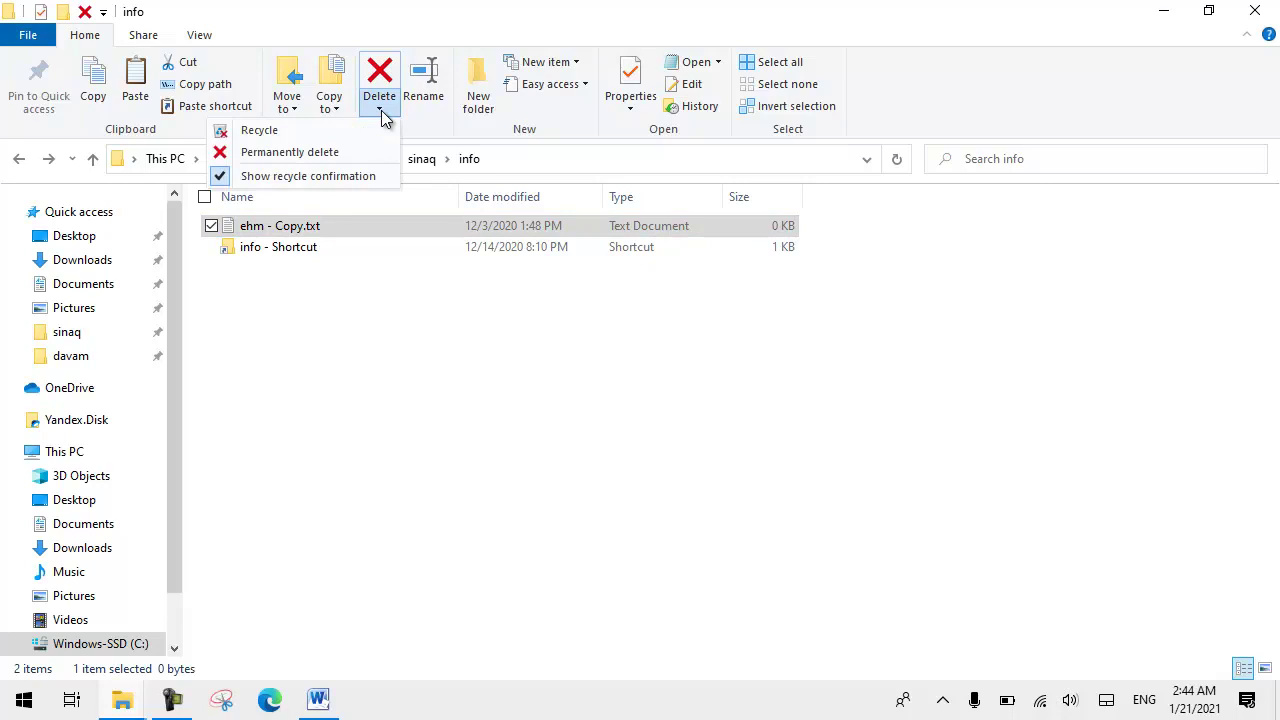
{"action": "left_click", "coordinate": [292, 158]}
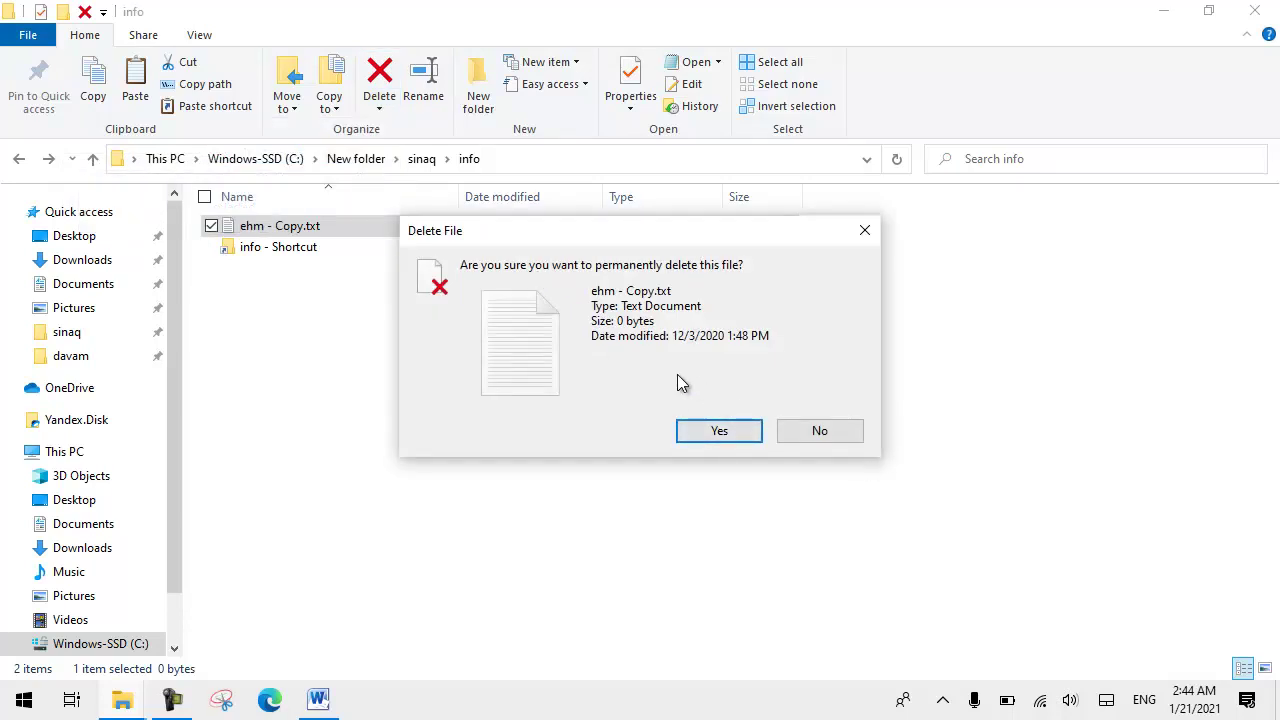
{"action": "left_click", "coordinate": [719, 437]}
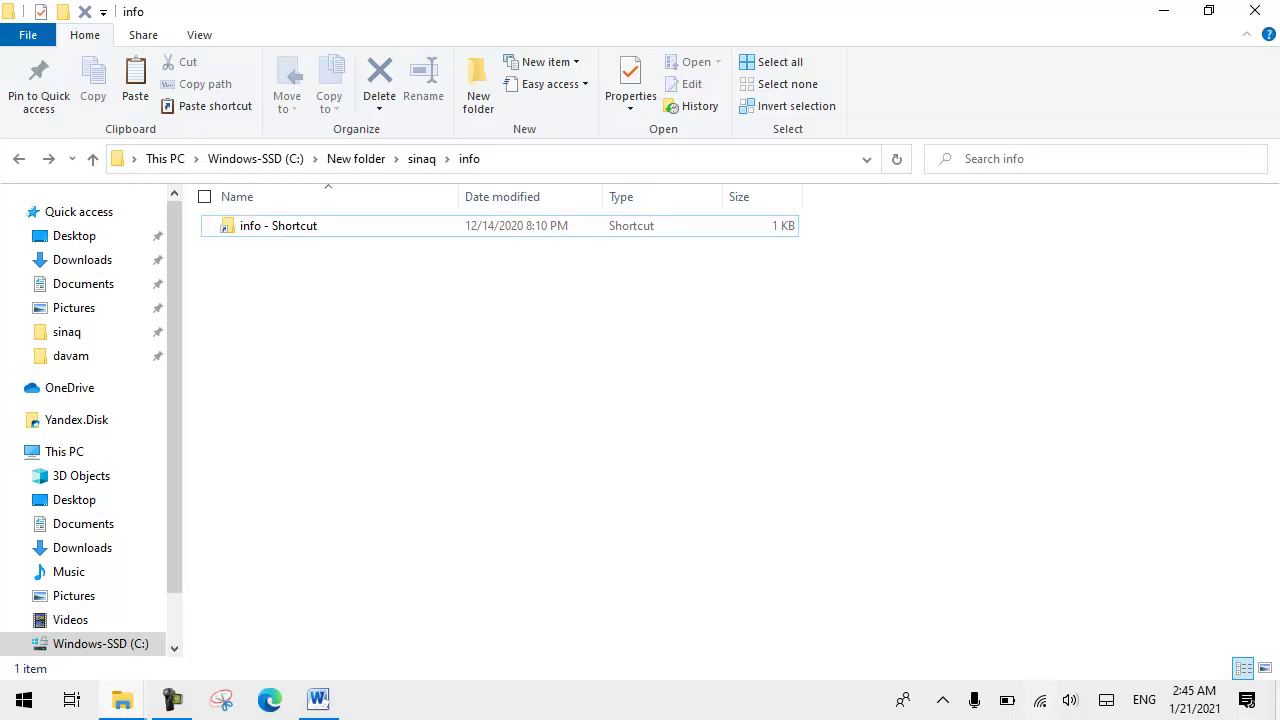
Rename the info - Shortcut item as rdfgbhjnk.
{"action": "left_click", "coordinate": [284, 234]}
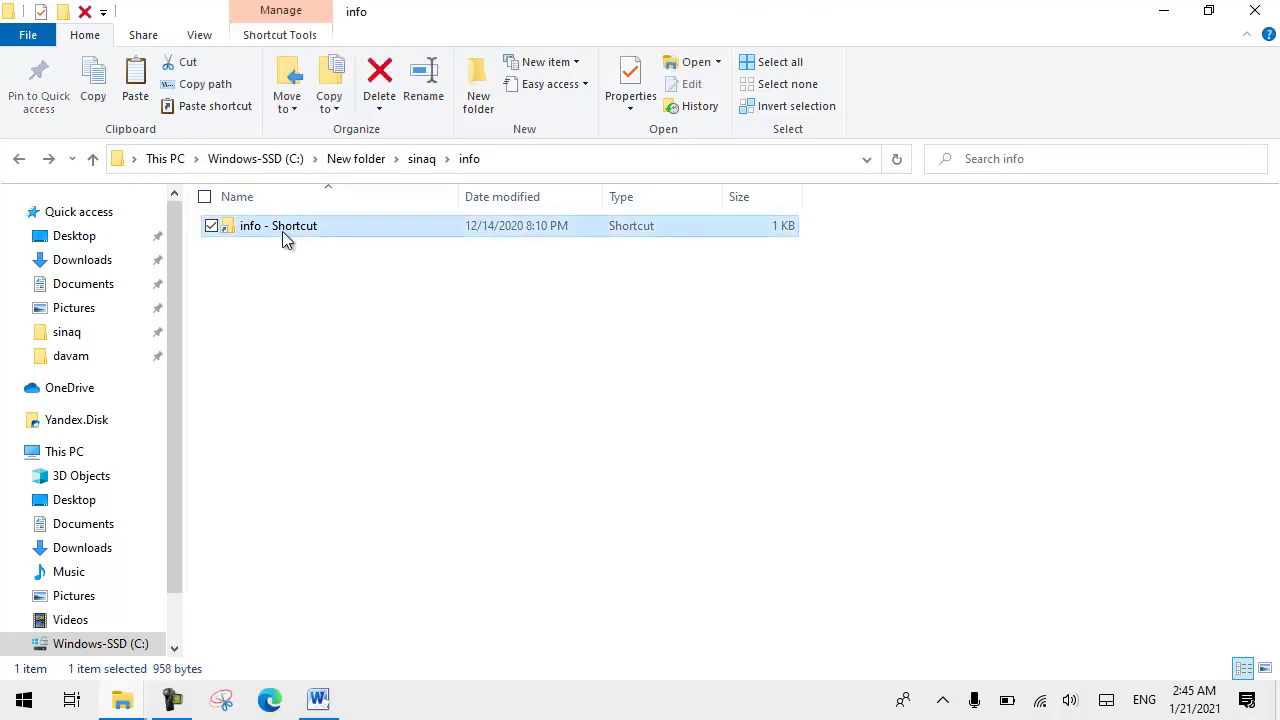
{"action": "left_click", "coordinate": [414, 94]}
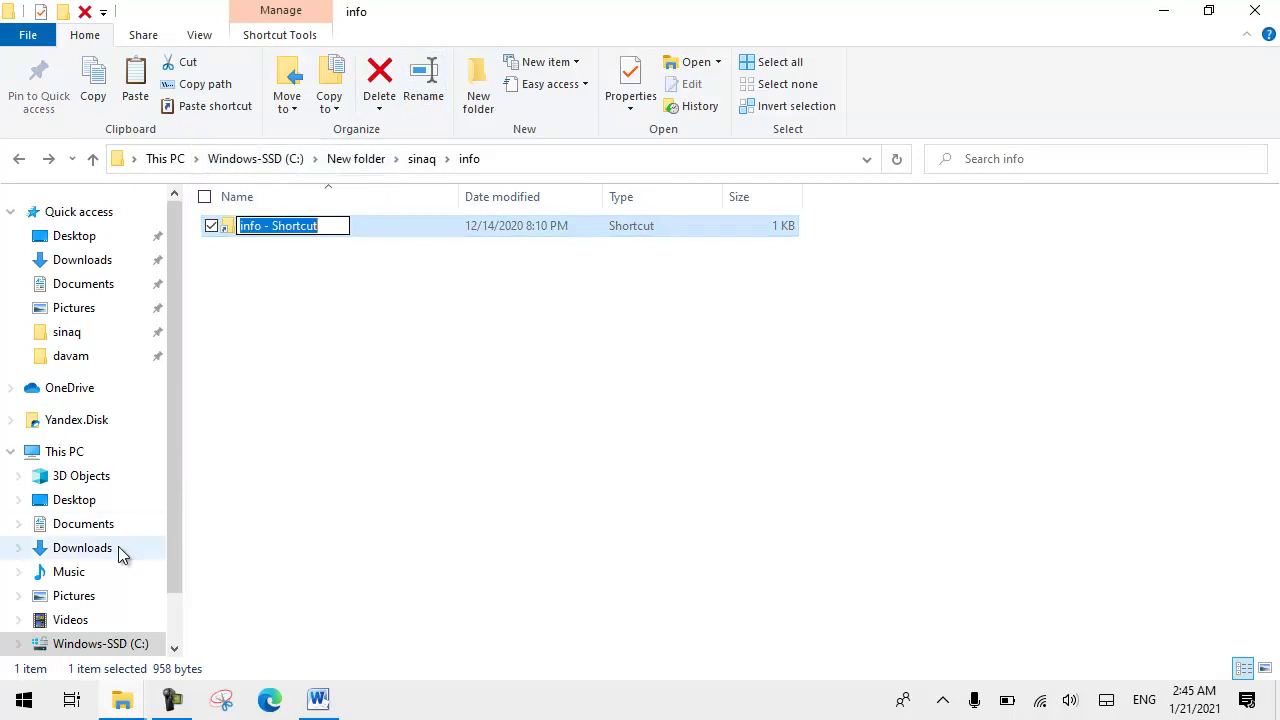
{"action": "type", "text": "rdfgbhjnk"}
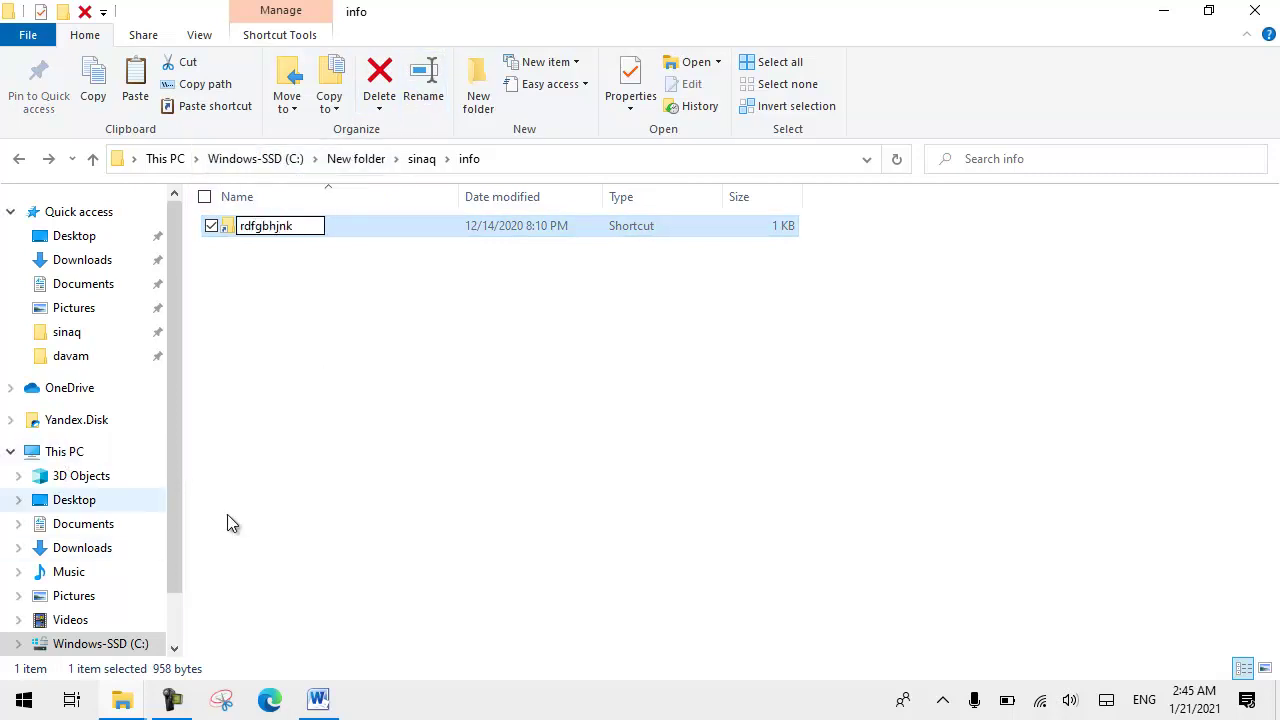
{"action": "left_click", "coordinate": [380, 403]}
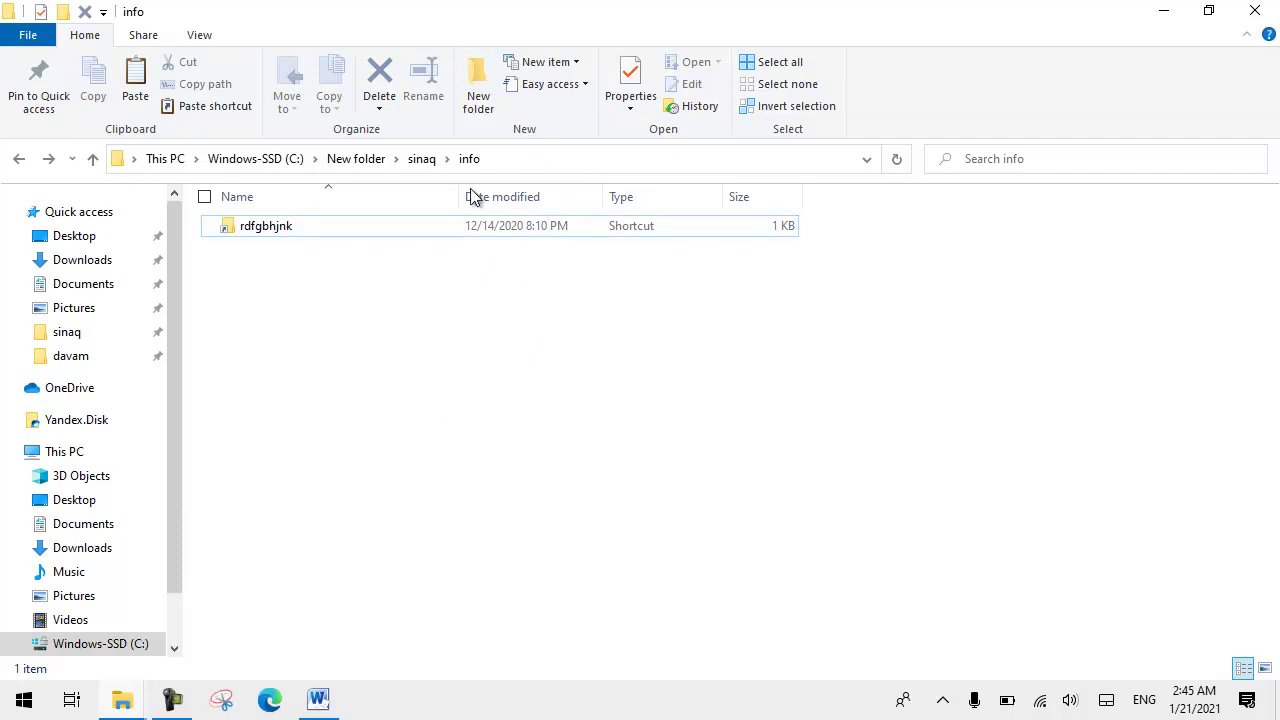
Create a folder and a Microsoft Word document in the info folder, keeping their default names.
{"action": "left_click", "coordinate": [480, 102]}
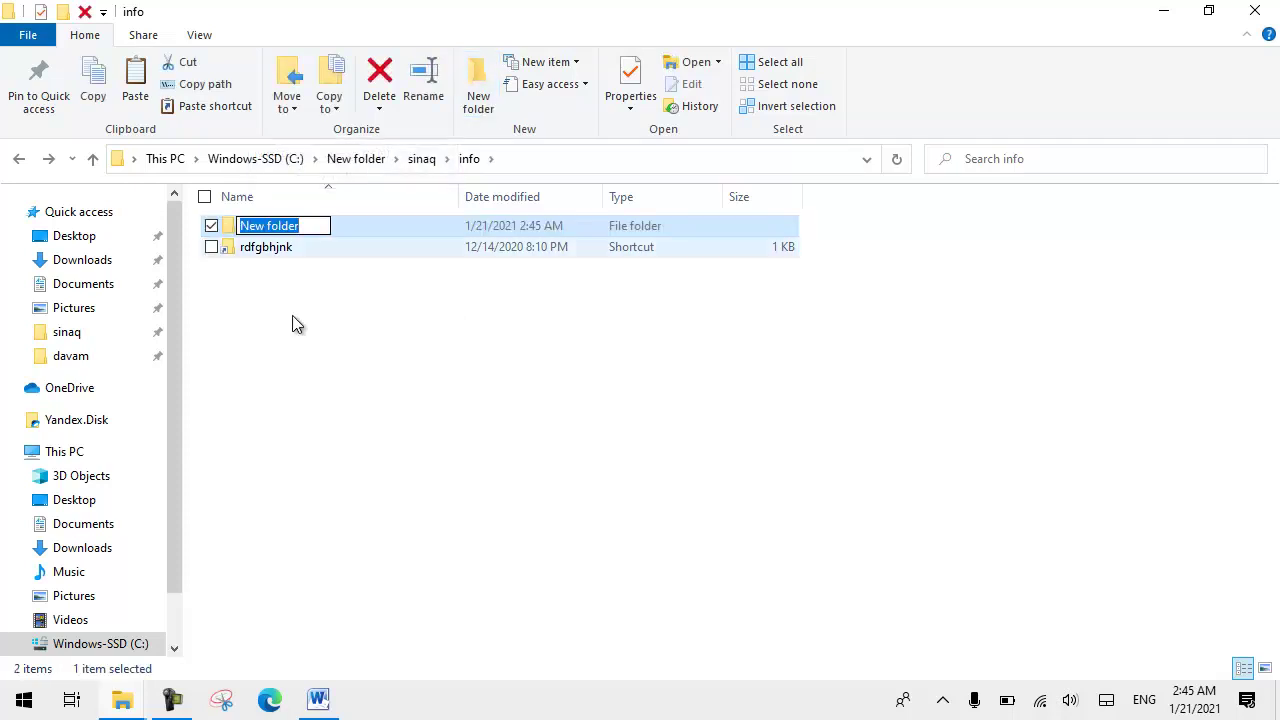
{"action": "left_click", "coordinate": [309, 374]}
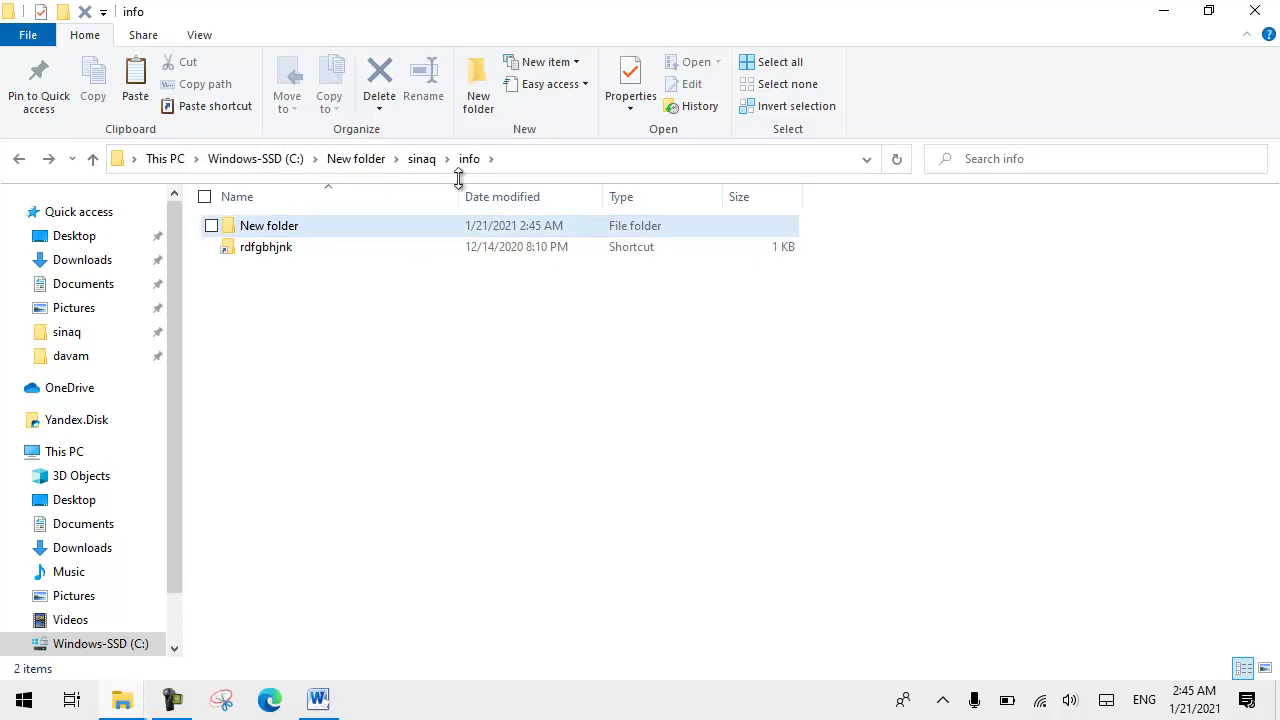
{"action": "left_click", "coordinate": [548, 66]}
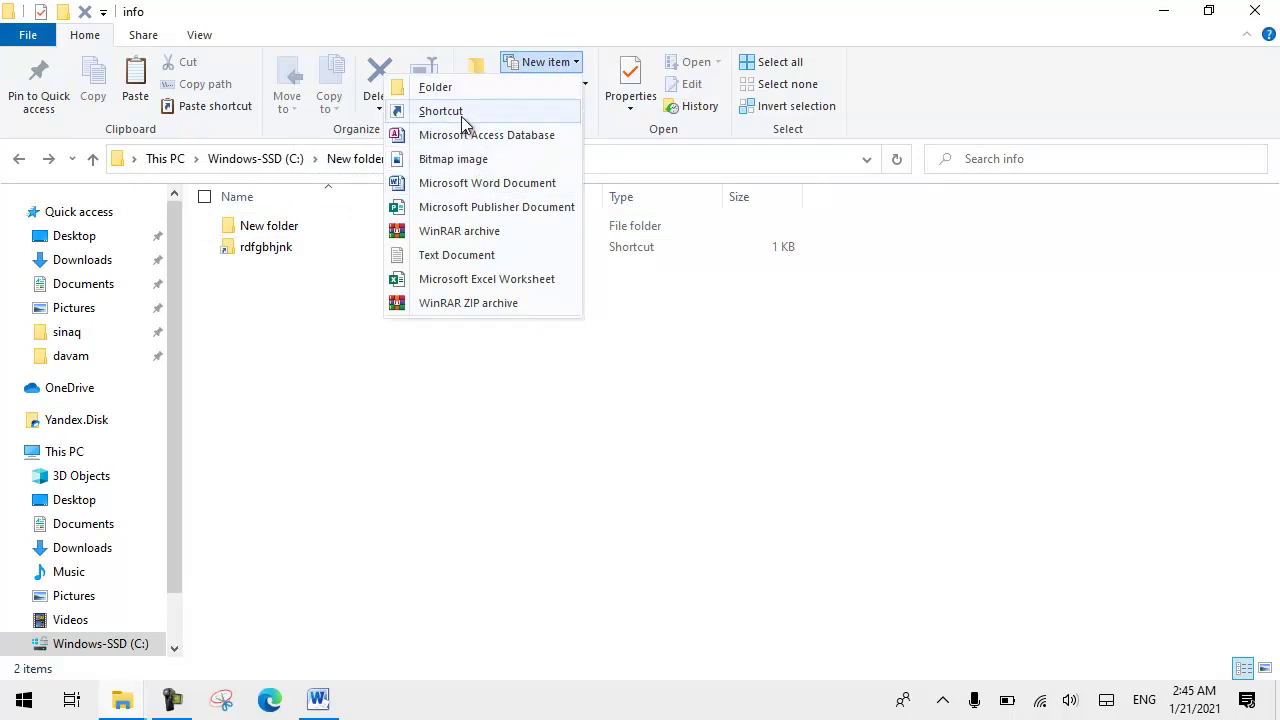
{"action": "left_click", "coordinate": [462, 186]}
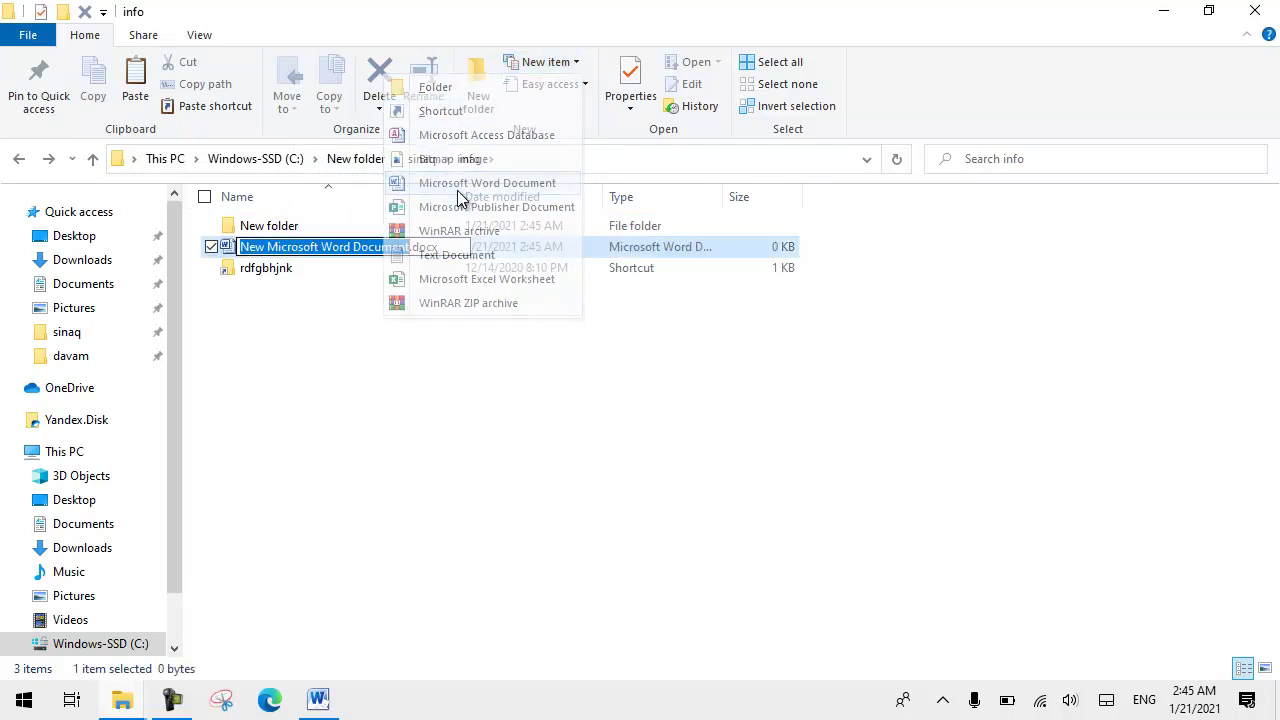
{"action": "left_click", "coordinate": [574, 63]}
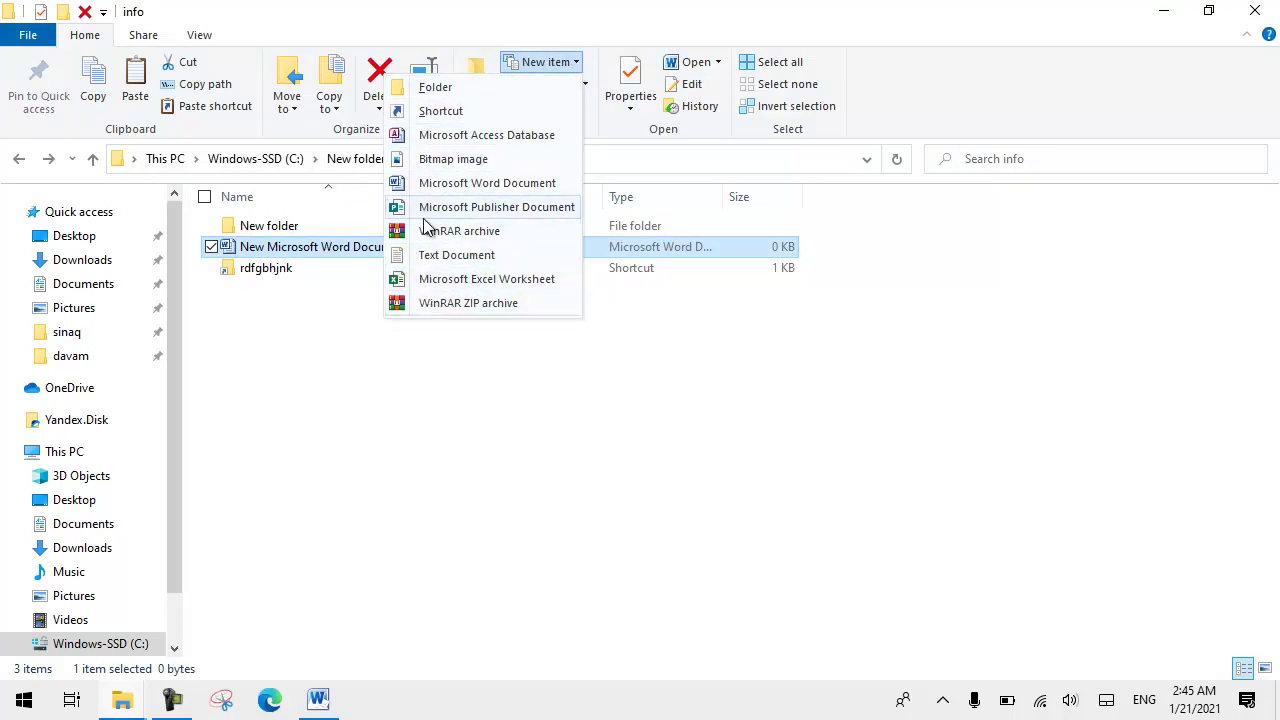
{"action": "left_click", "coordinate": [463, 391]}
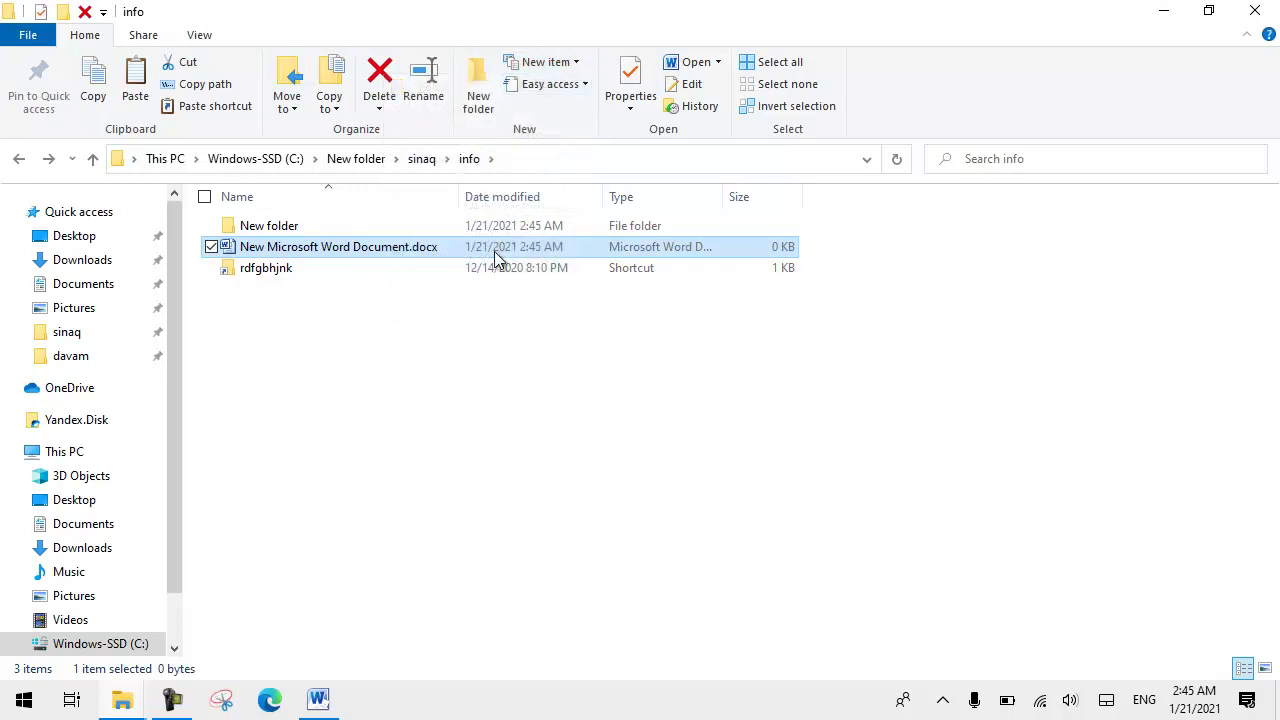
Examine the Easy access options, then view the Map Network Drive dialog and close it without mapping a drive.
{"action": "left_click", "coordinate": [568, 88]}
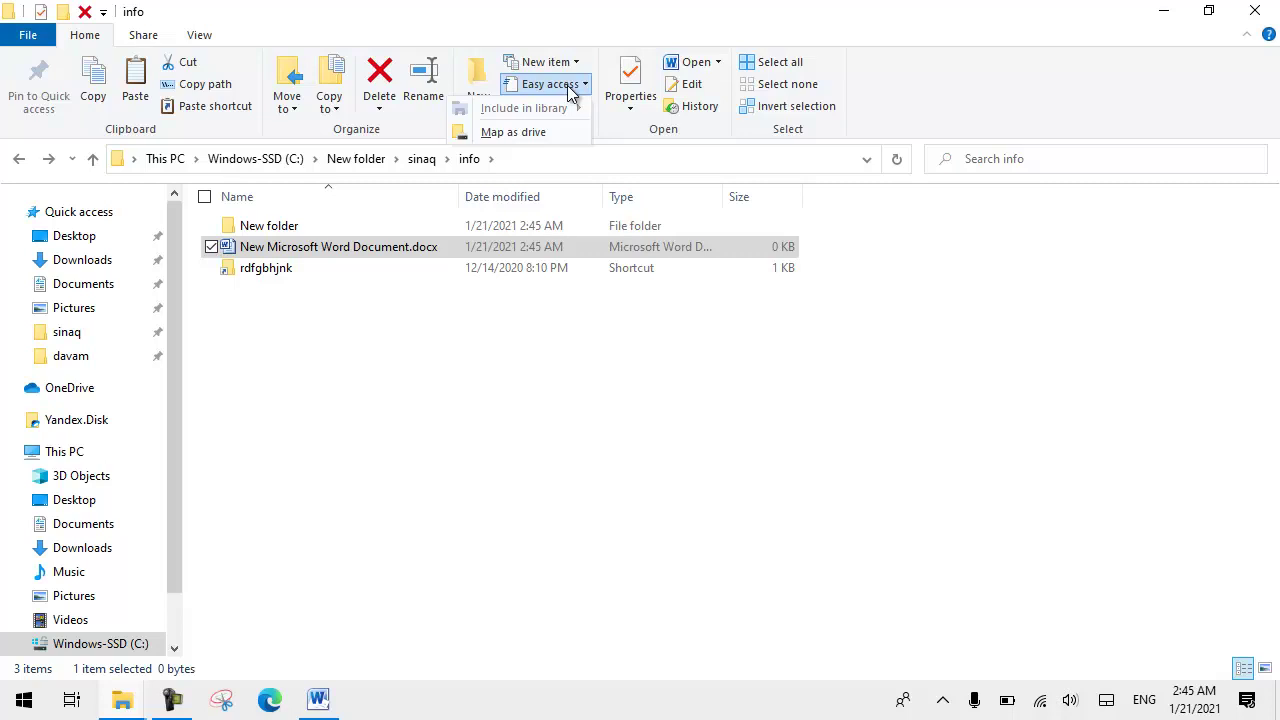
{"action": "scroll", "coordinate": [66, 592], "scroll_direction": "down", "scroll_amount": 1}
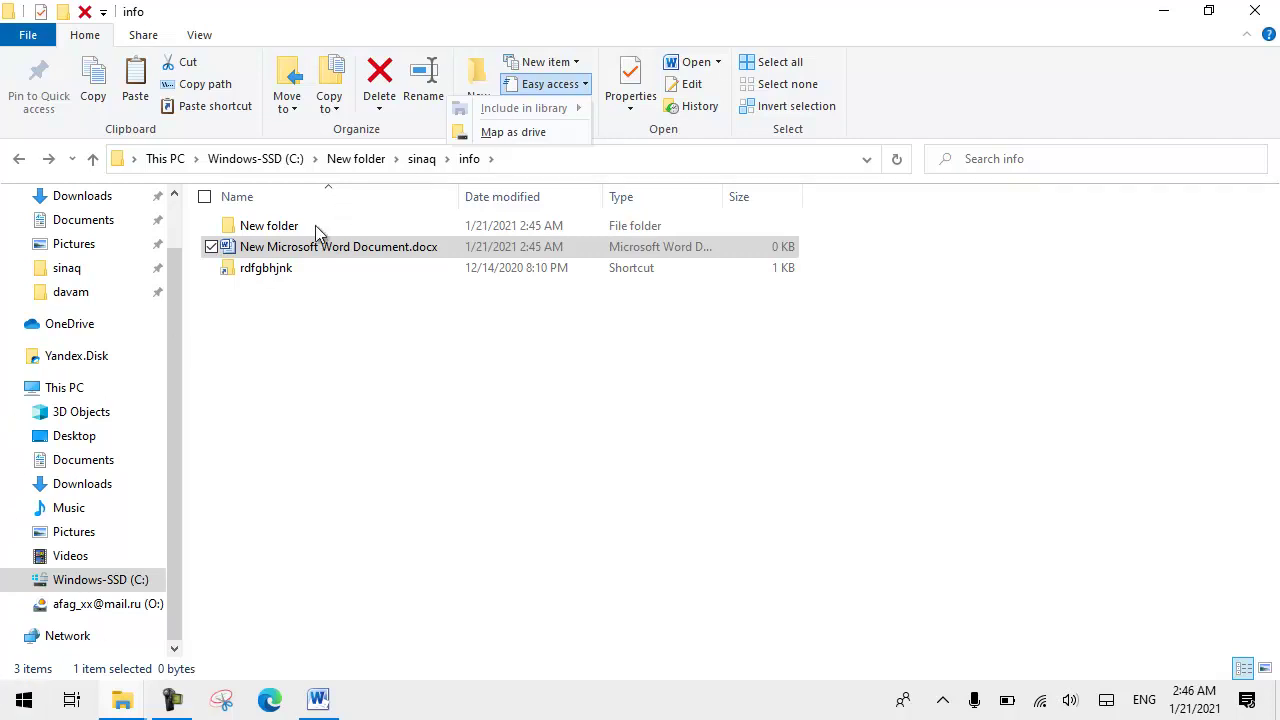
{"action": "left_click", "coordinate": [315, 225]}
{"action": "left_click", "coordinate": [550, 84]}
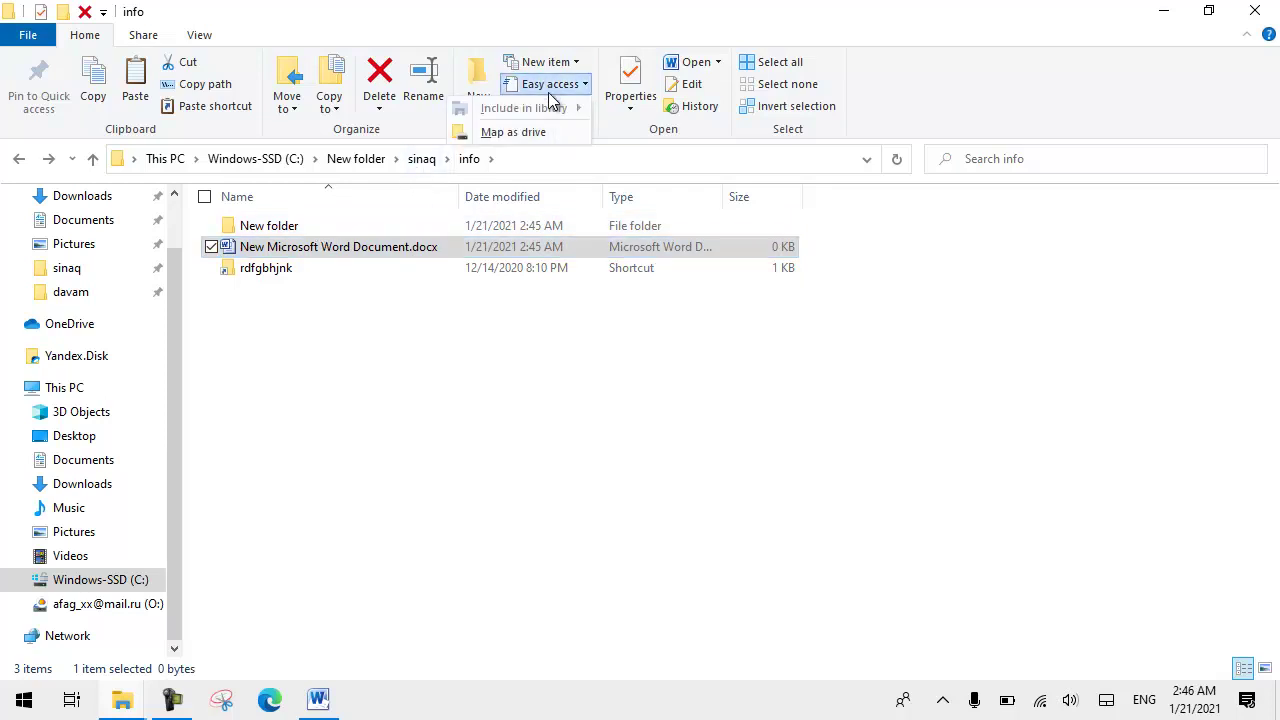
{"action": "left_click", "coordinate": [512, 133]}
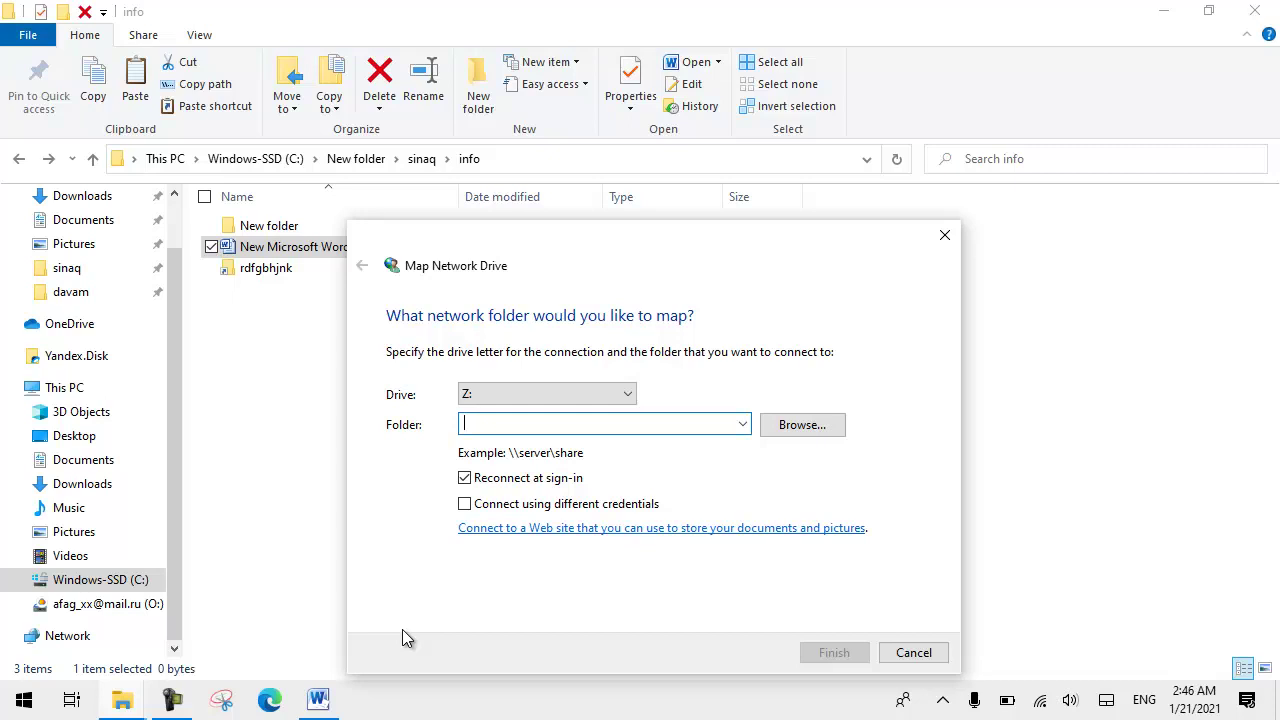
{"action": "left_click", "coordinate": [944, 234]}
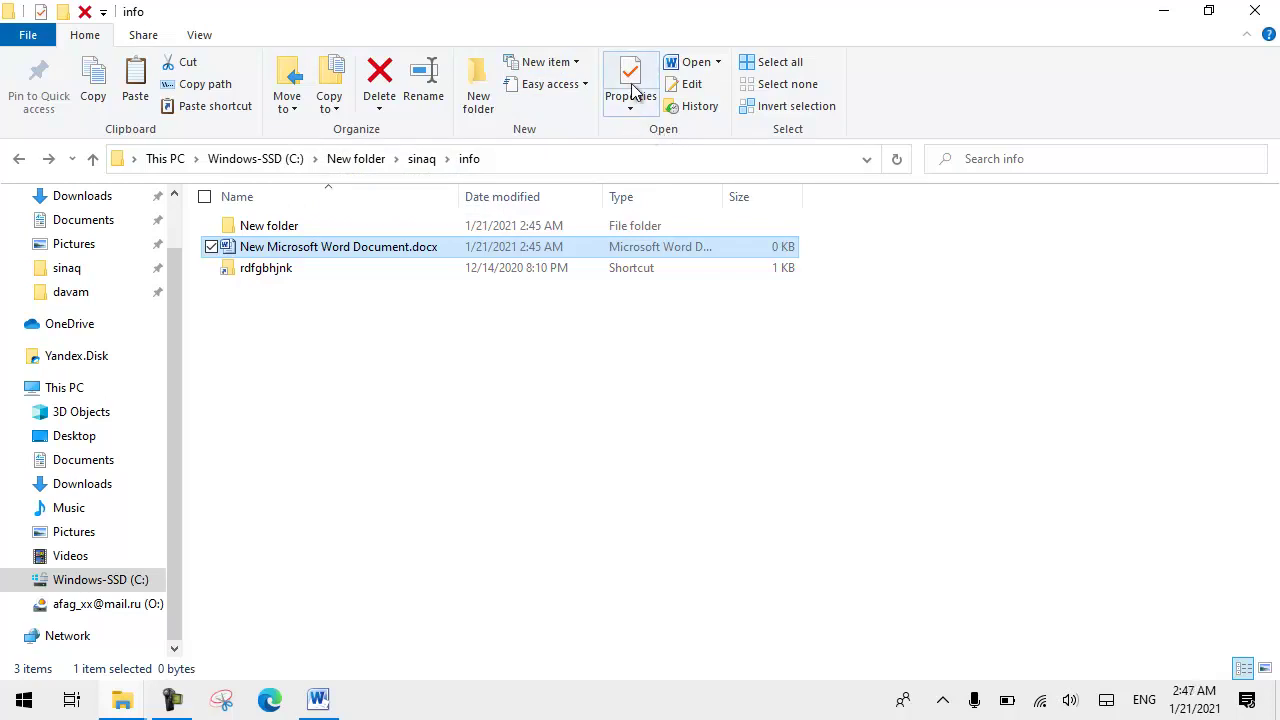
View the general properties of New Microsoft Word Document.docx, close them unchanged, and check its context commands.
{"action": "left_click", "coordinate": [639, 116]}
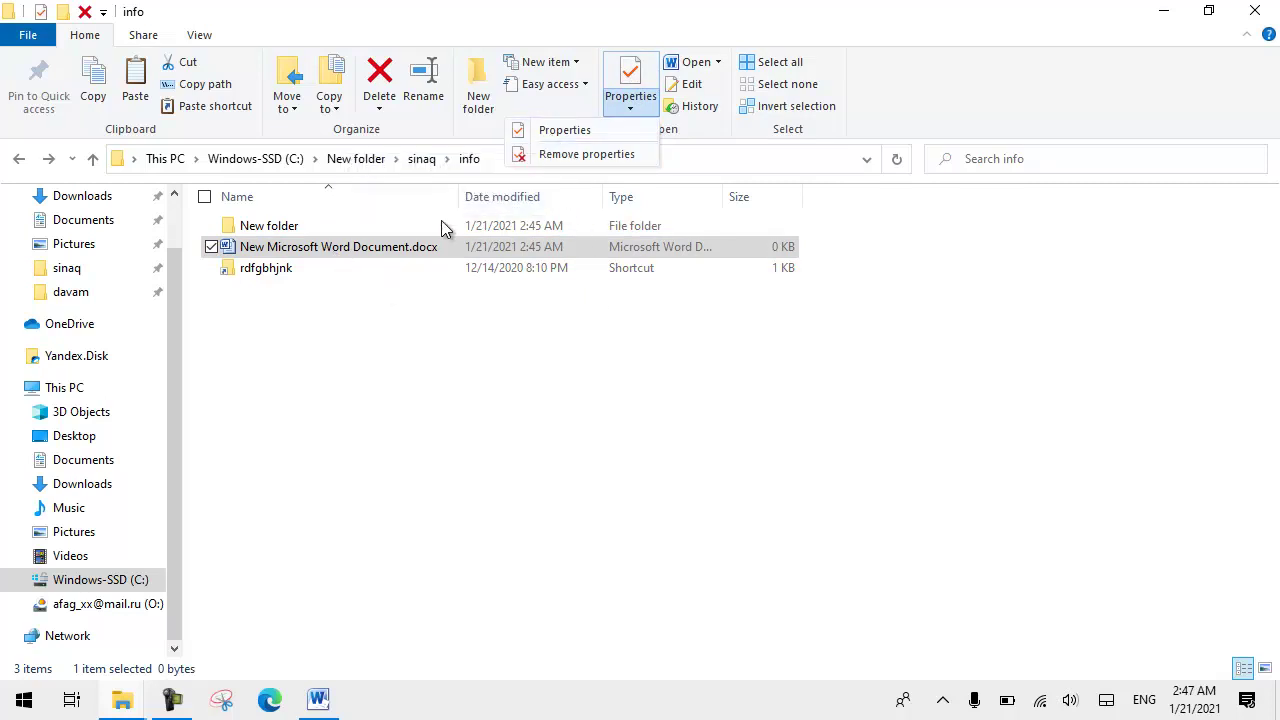
{"action": "left_click", "coordinate": [545, 132]}
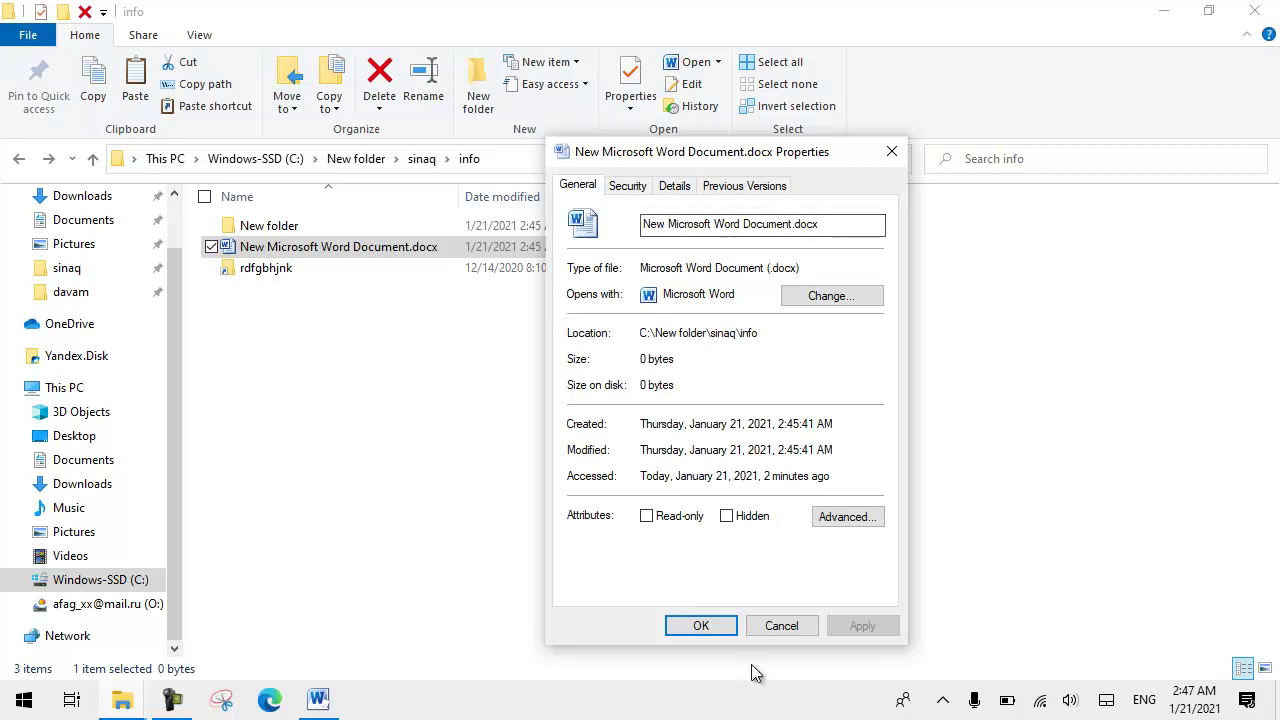
{"action": "left_click", "coordinate": [768, 625]}
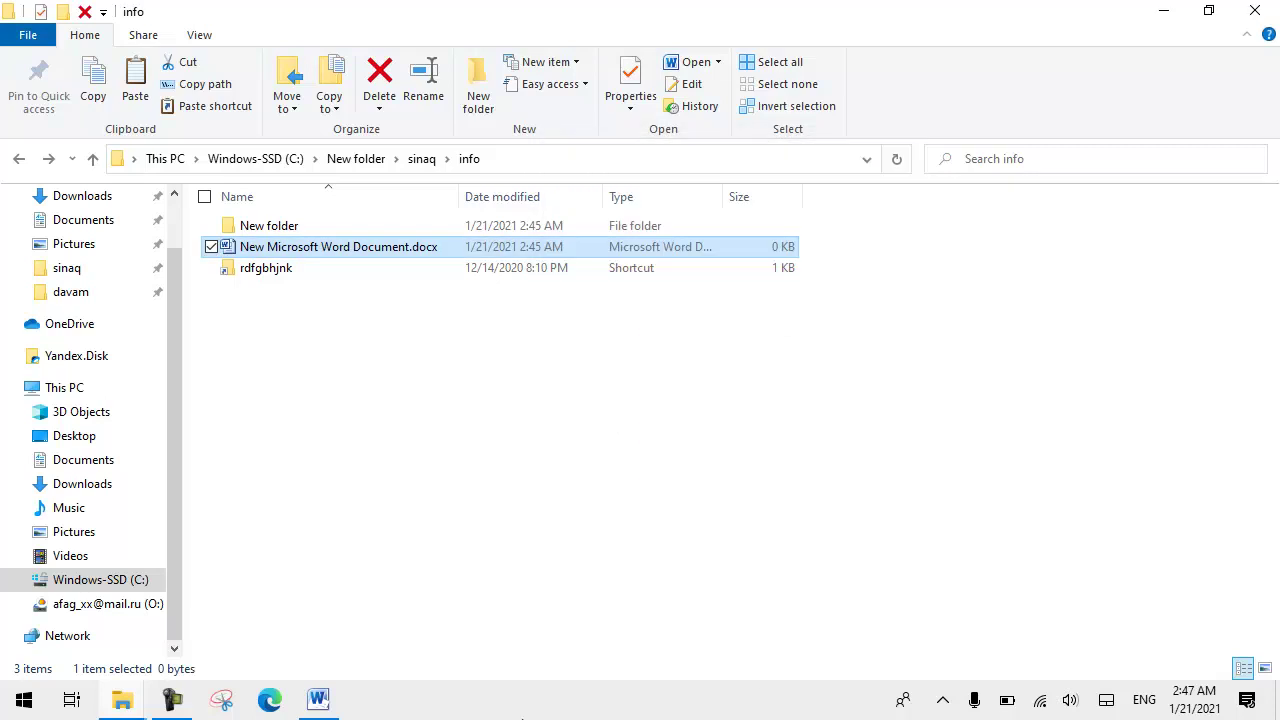
{"action": "right_click", "coordinate": [295, 254]}
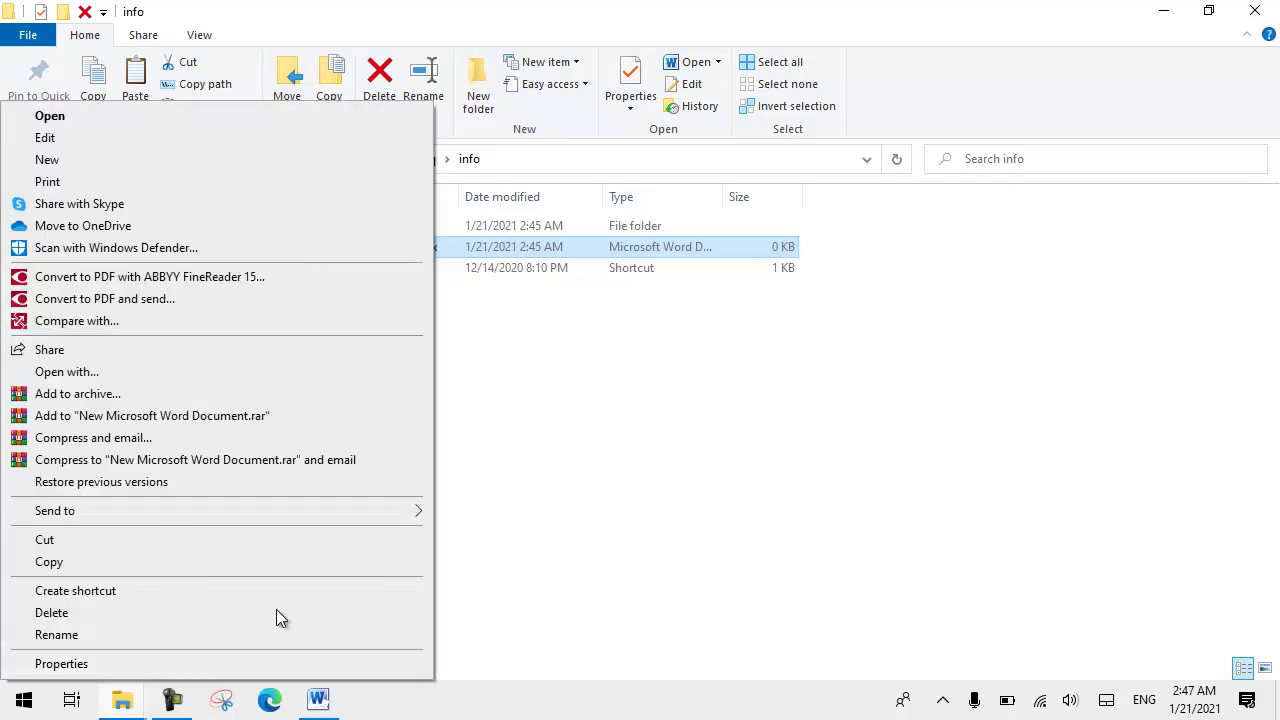
{"action": "left_click", "coordinate": [722, 390]}
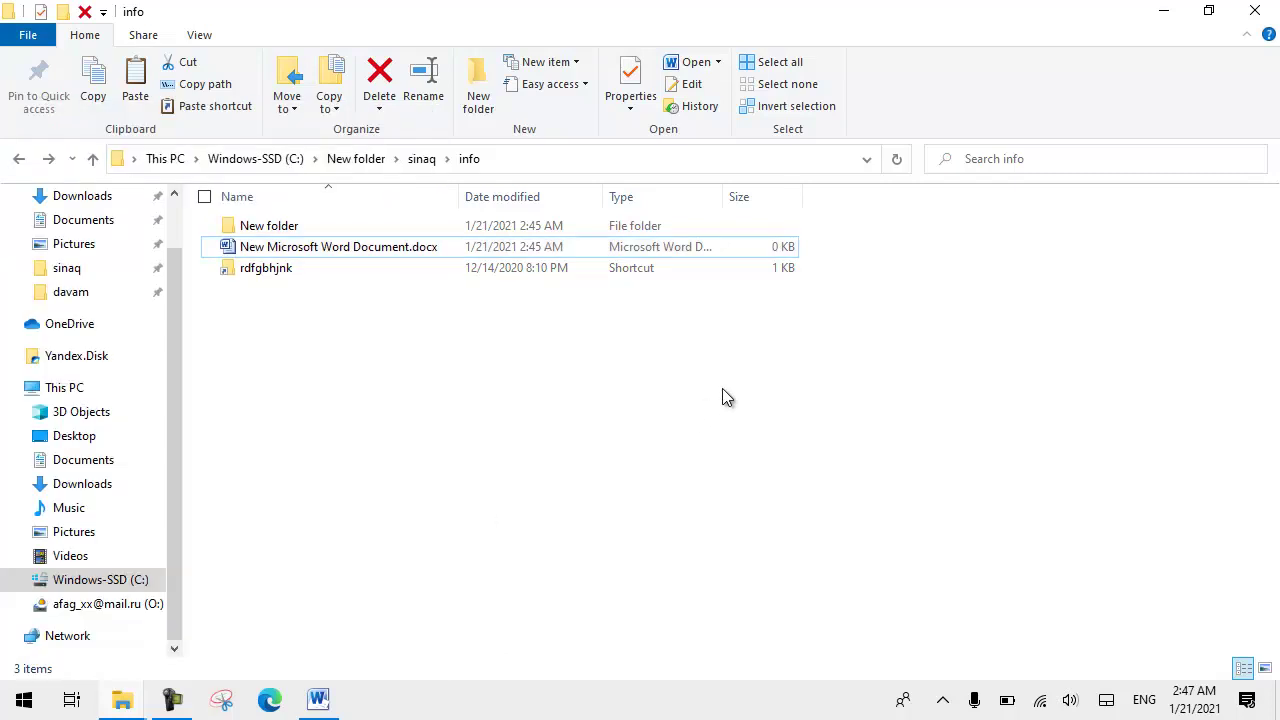
Open New folder with Windows Explorer and return to the info folder.
{"action": "left_click", "coordinate": [430, 229]}
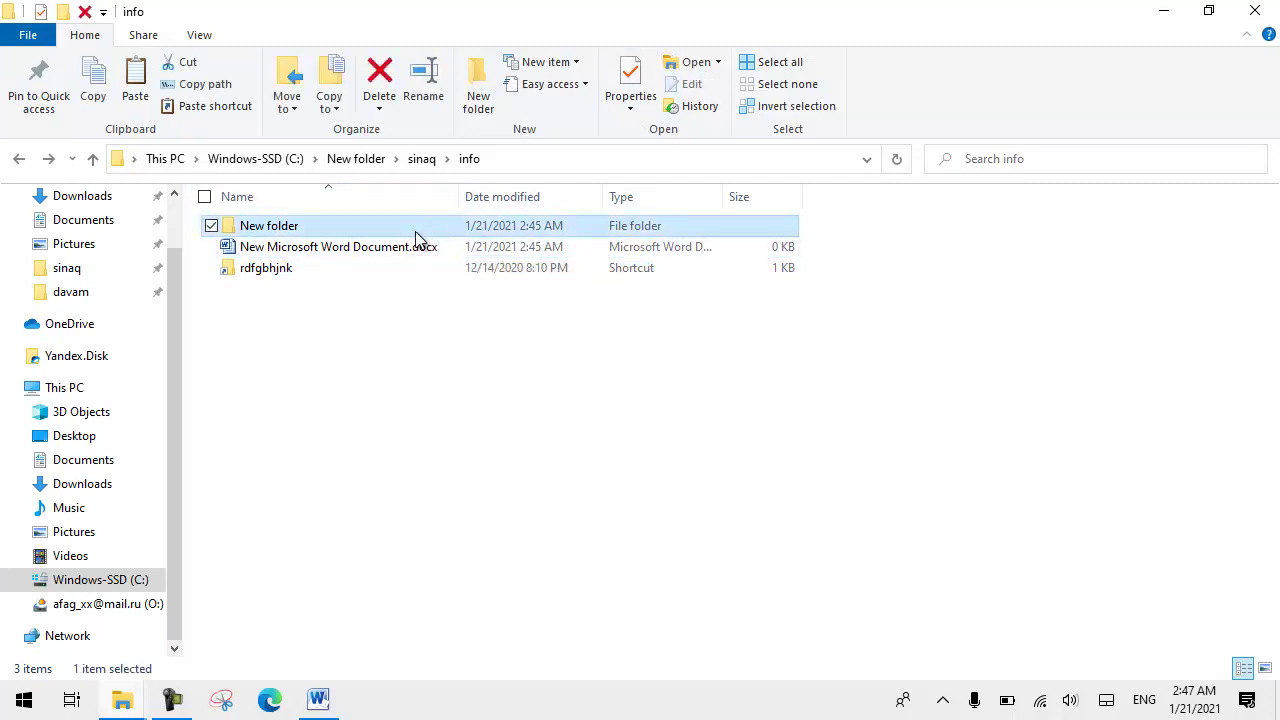
{"action": "left_click", "coordinate": [717, 63]}
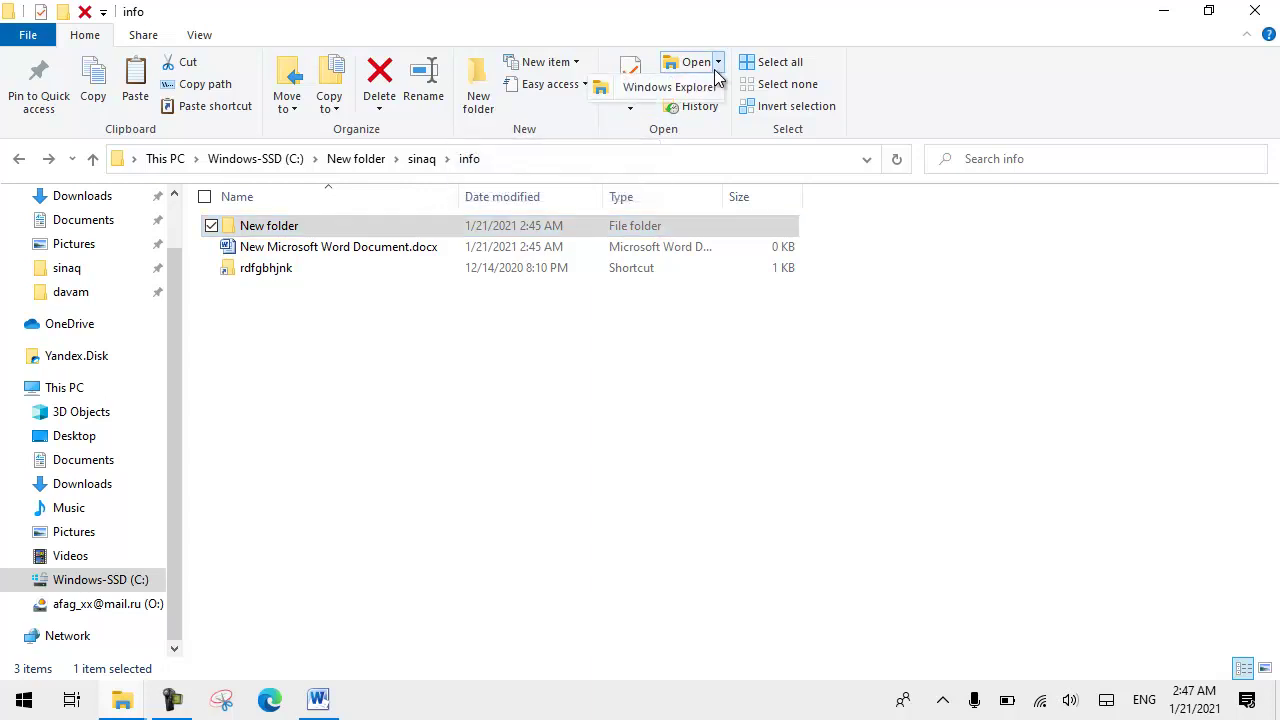
{"action": "left_click", "coordinate": [660, 88]}
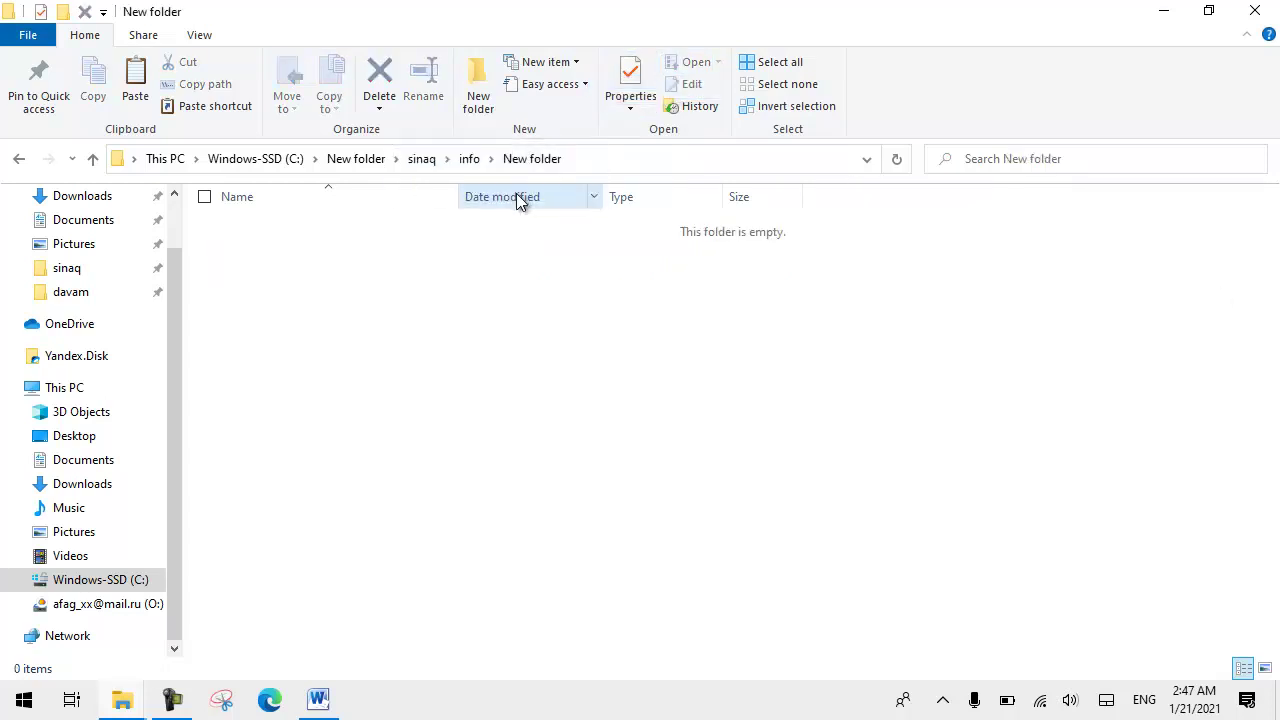
{"action": "left_click", "coordinate": [474, 158]}
Examine which apps can open the Word document and compare Edit availability between the document and New folder.
{"action": "left_click", "coordinate": [423, 249]}
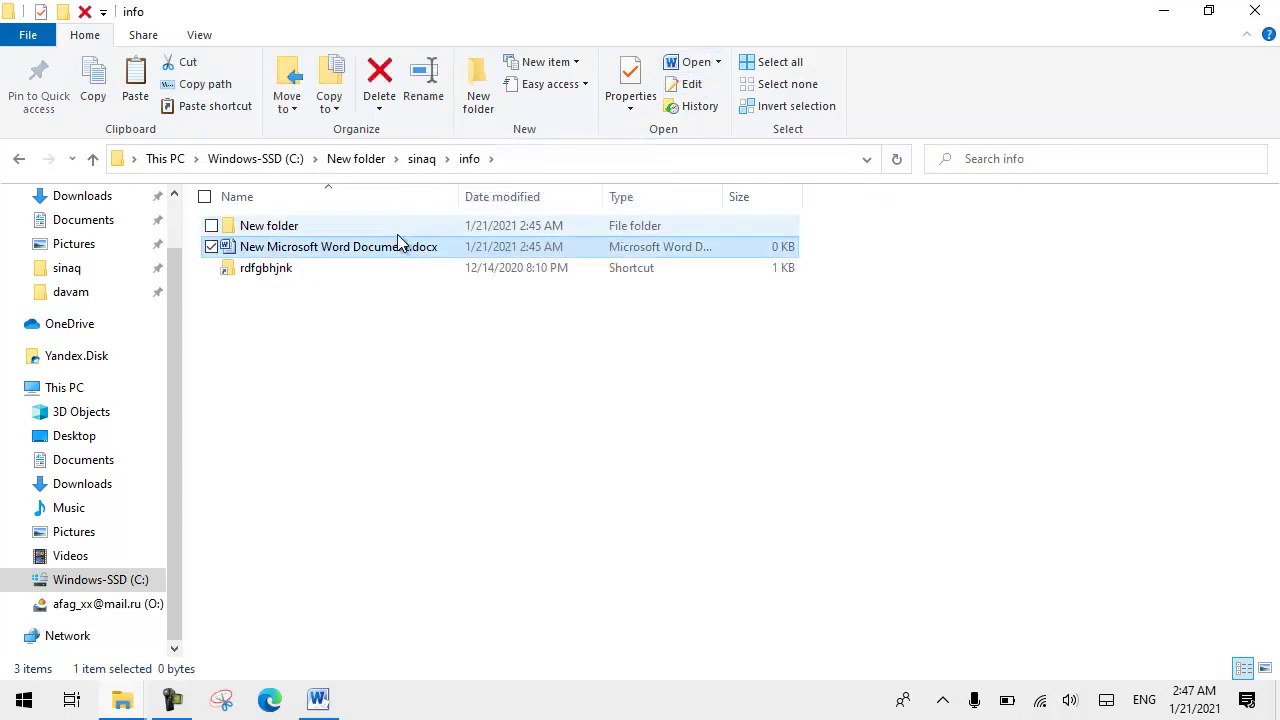
{"action": "left_click", "coordinate": [716, 63]}
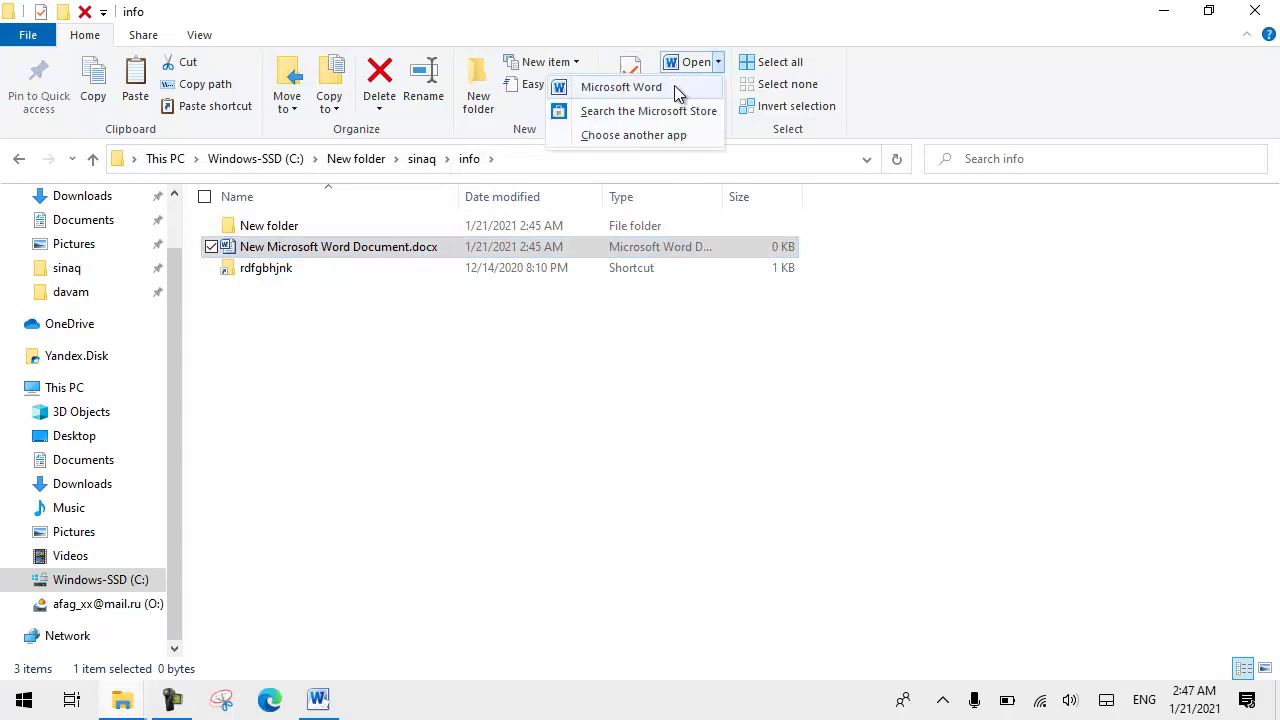
{"action": "left_click", "coordinate": [673, 364]}
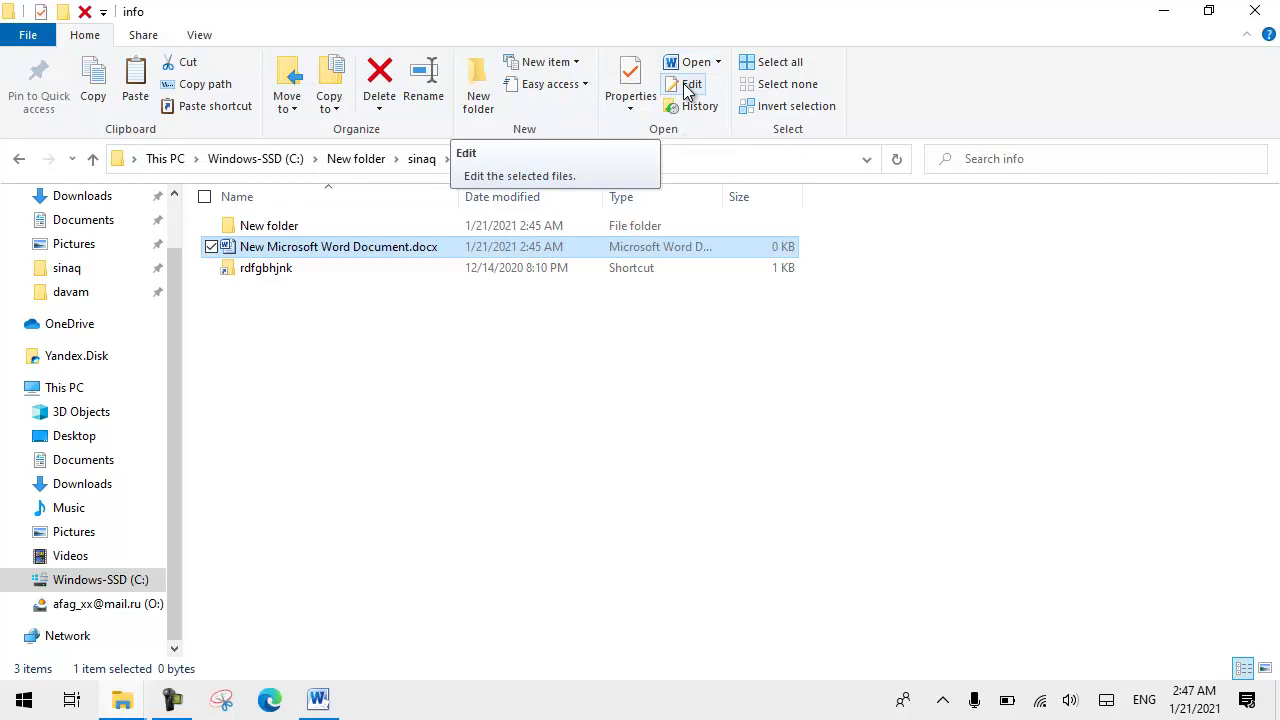
{"action": "left_click", "coordinate": [497, 225]}
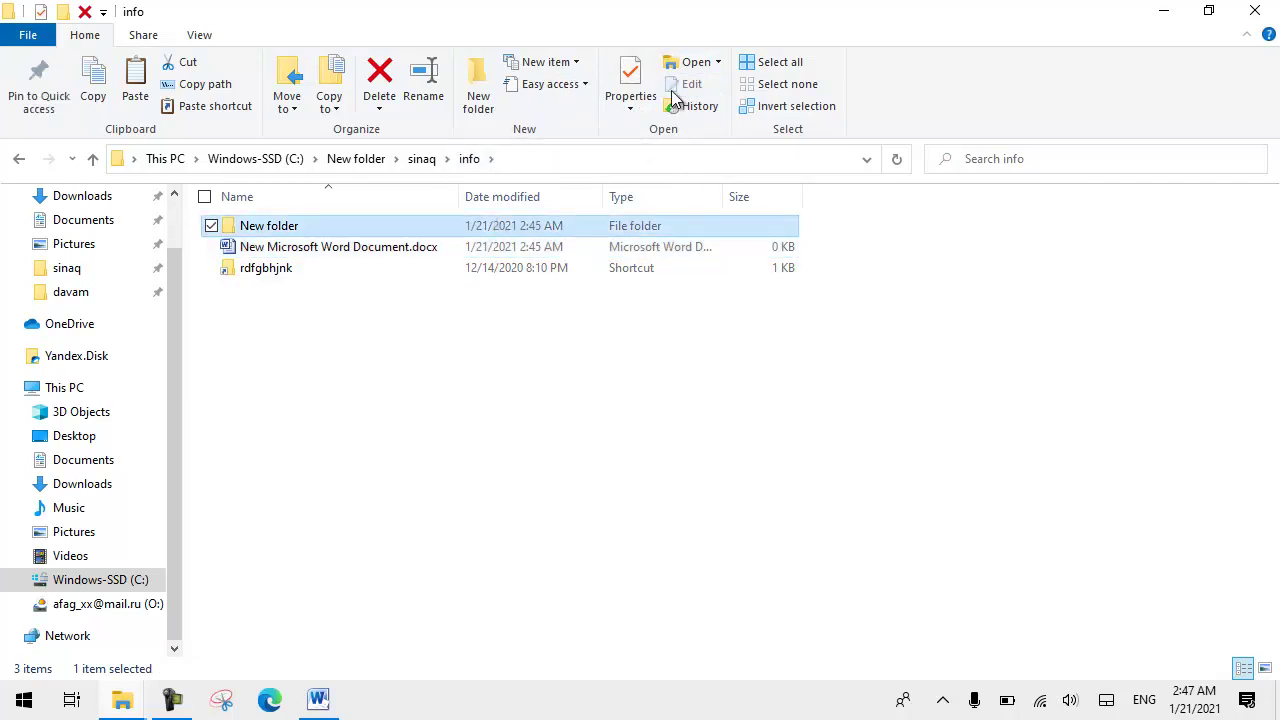
View the File History of New Microsoft Word Document.docx and close its window.
{"action": "left_click", "coordinate": [563, 247]}
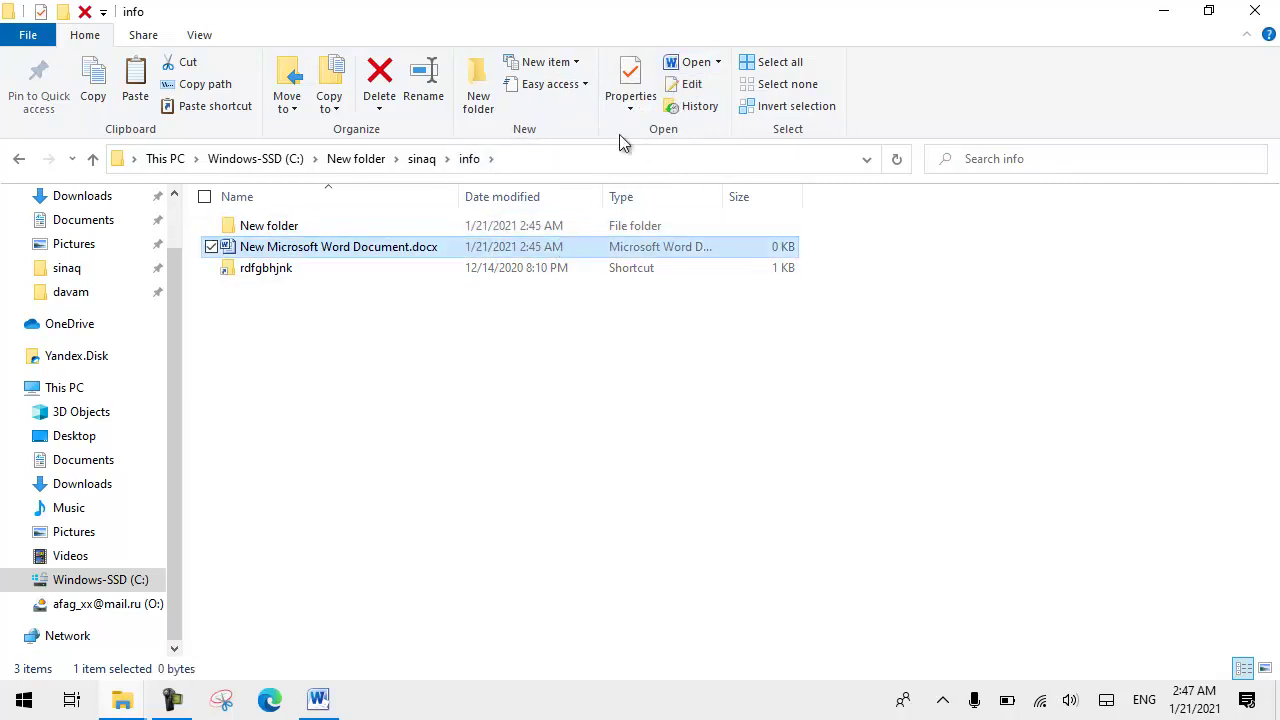
{"action": "left_click", "coordinate": [679, 113]}
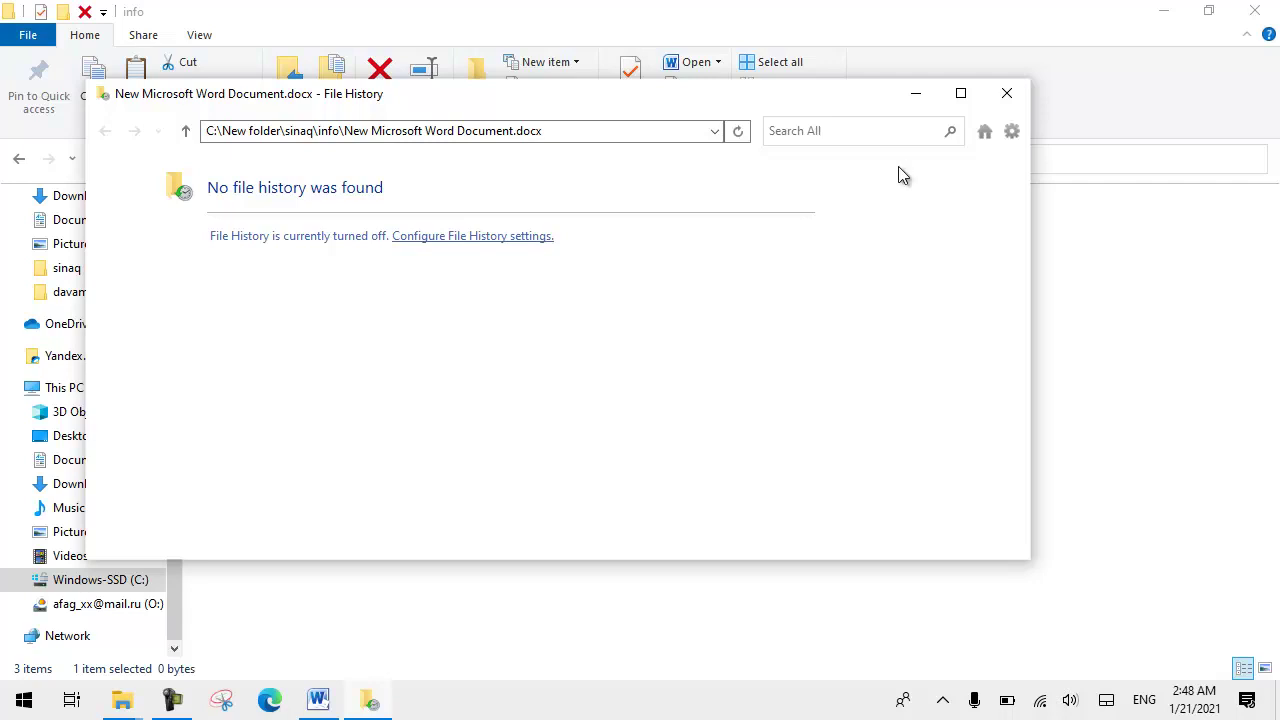
{"action": "left_click", "coordinate": [1004, 92]}
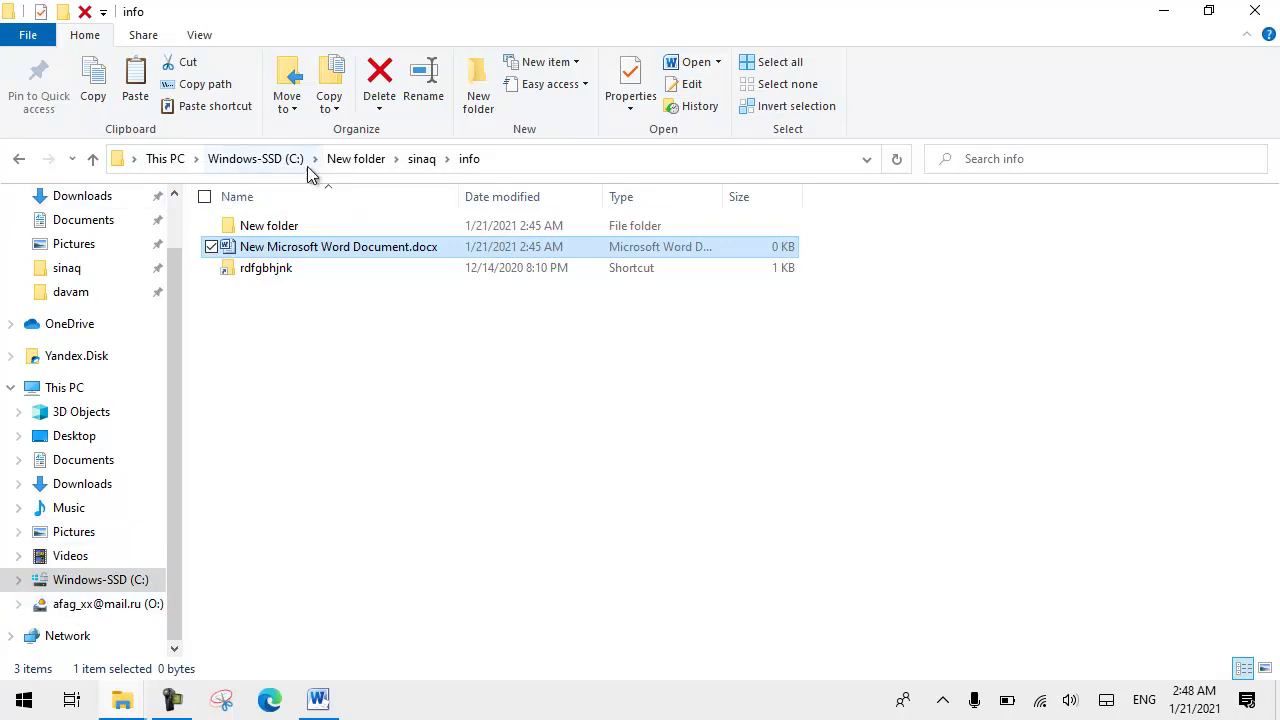
Go to New folder on drive C:, select all its items, and clear the selection.
{"action": "left_click", "coordinate": [355, 159]}
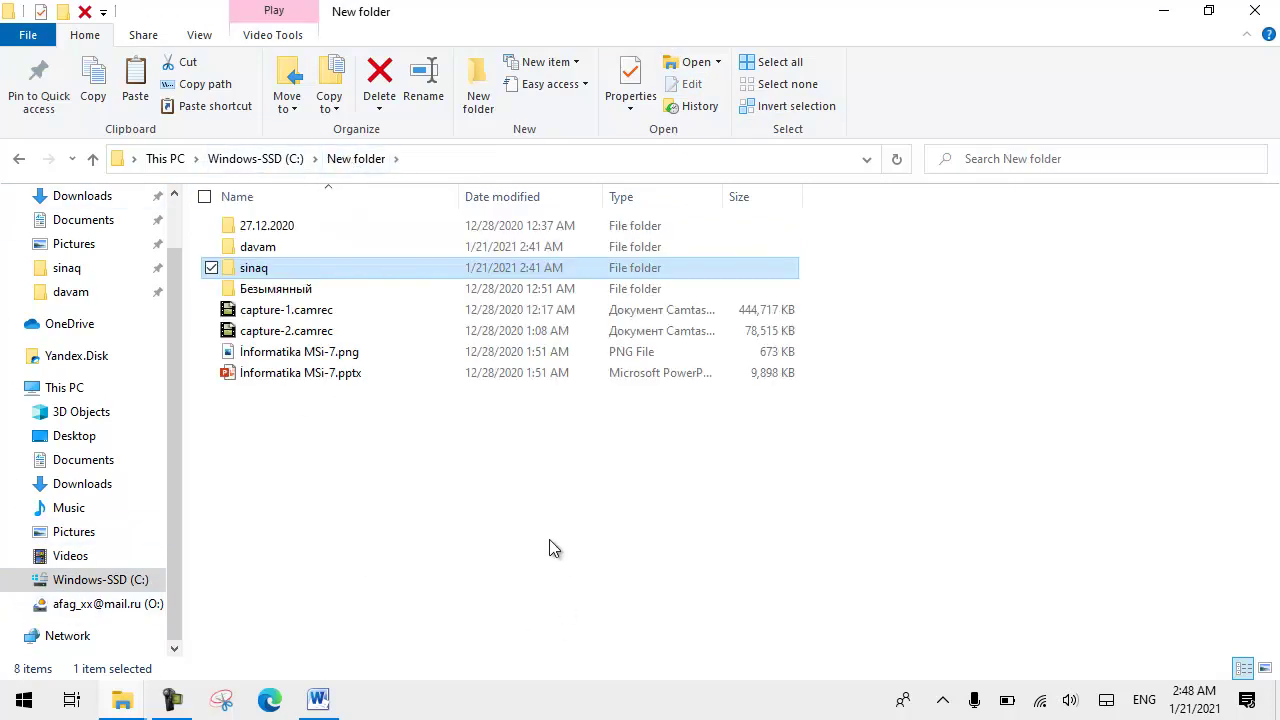
{"action": "left_click", "coordinate": [780, 62]}
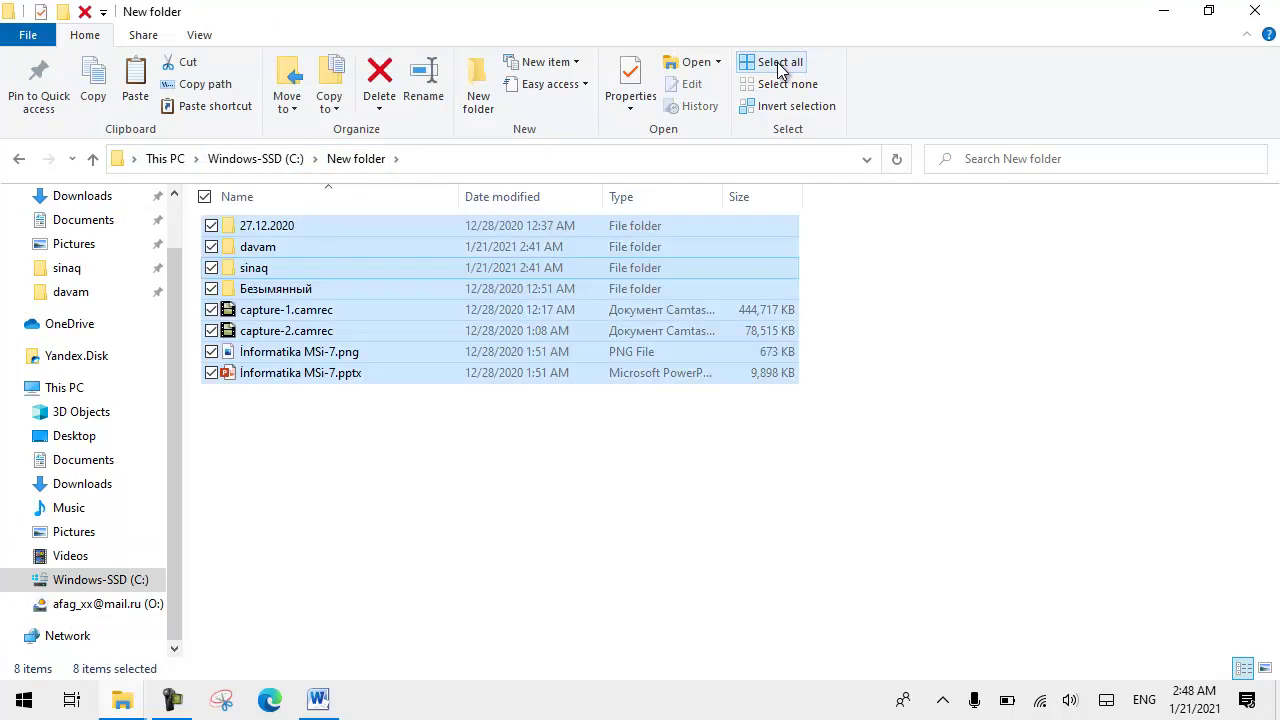
{"action": "left_click", "coordinate": [580, 532]}
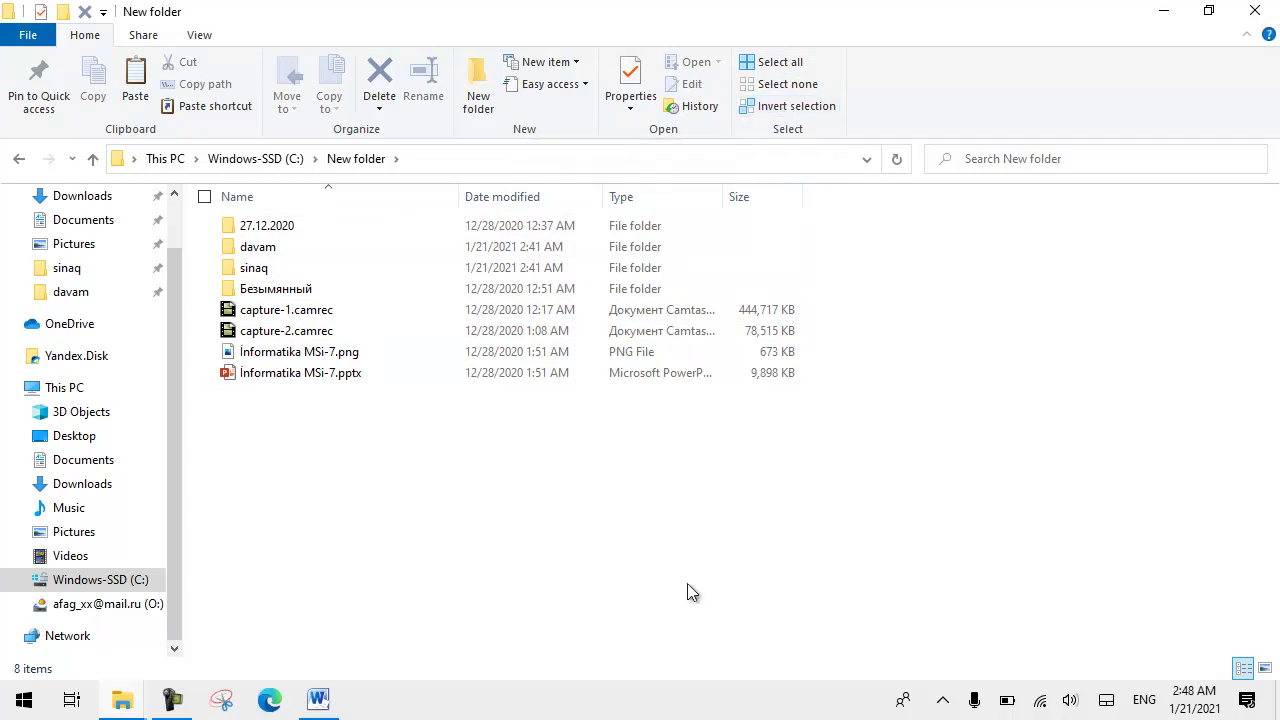
Select 27.12.2020, Безымянный and İnformatika MSi-7.pptx together, invert the selection, and deselect everything.
{"action": "left_click", "coordinate": [267, 228]}
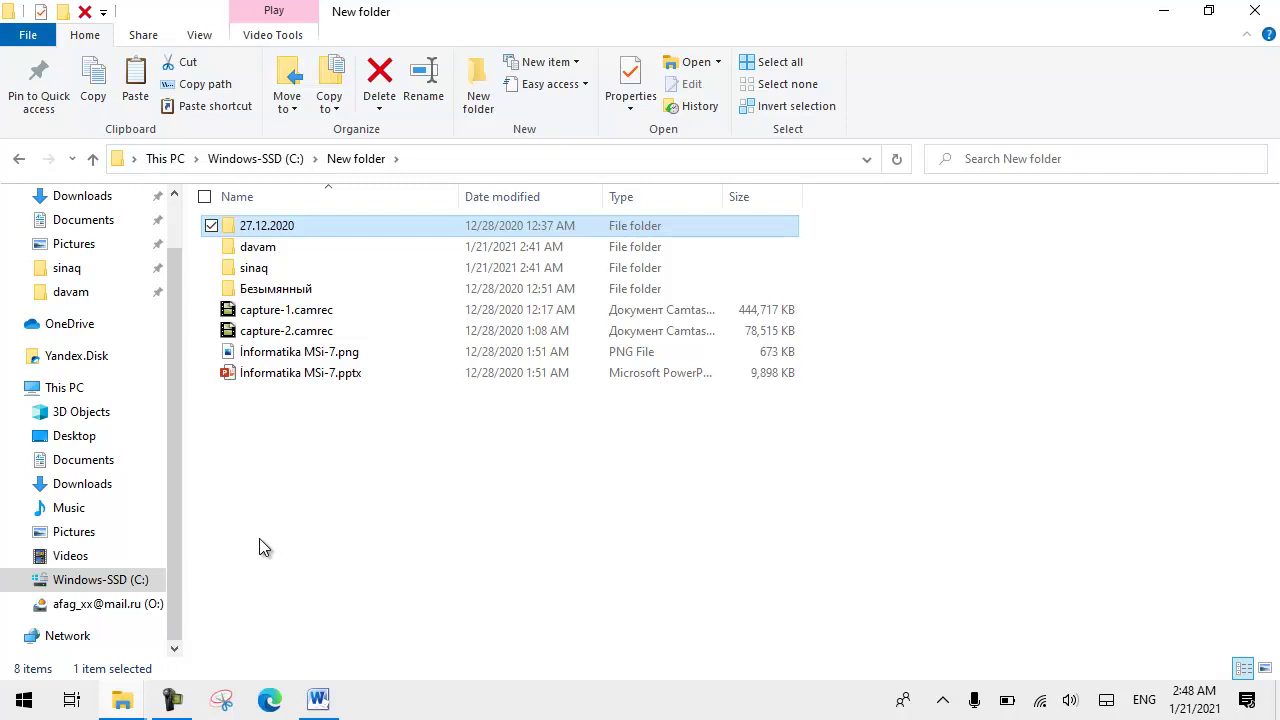
{"action": "left_click", "coordinate": [300, 290], "text": "ctrl"}
{"action": "left_click", "coordinate": [285, 382], "text": "ctrl"}
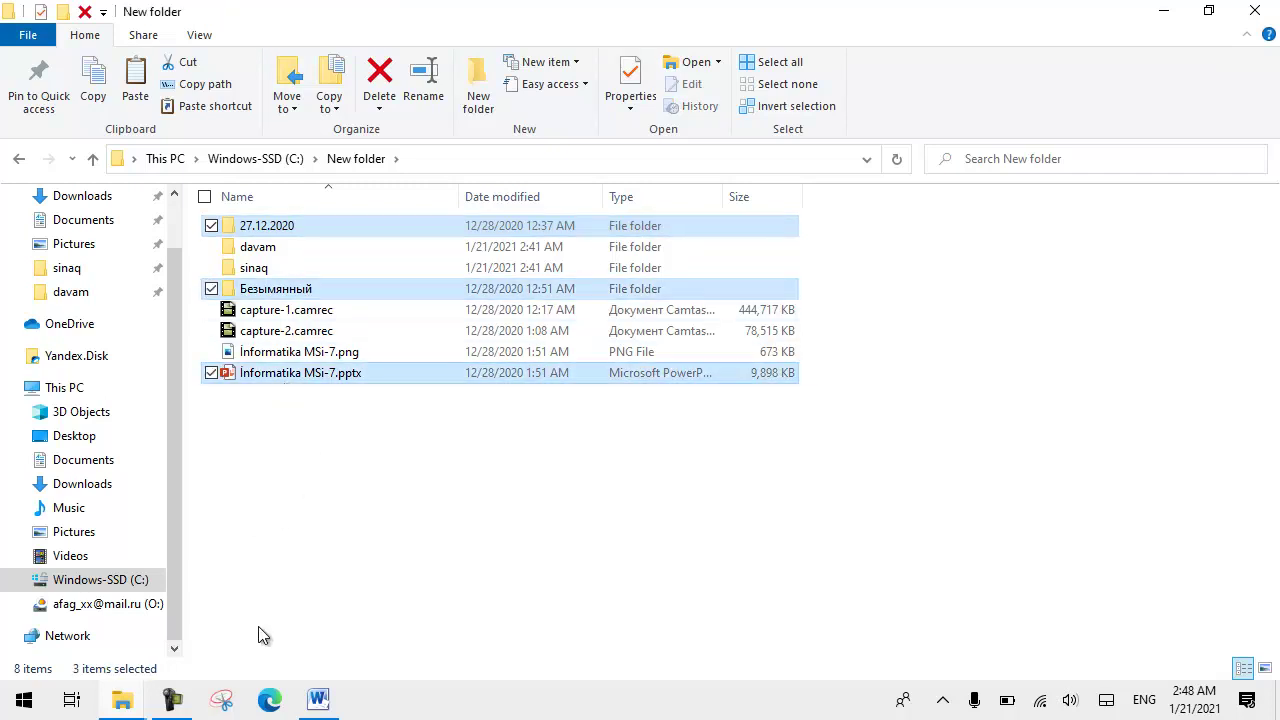
{"action": "left_click", "coordinate": [784, 106]}
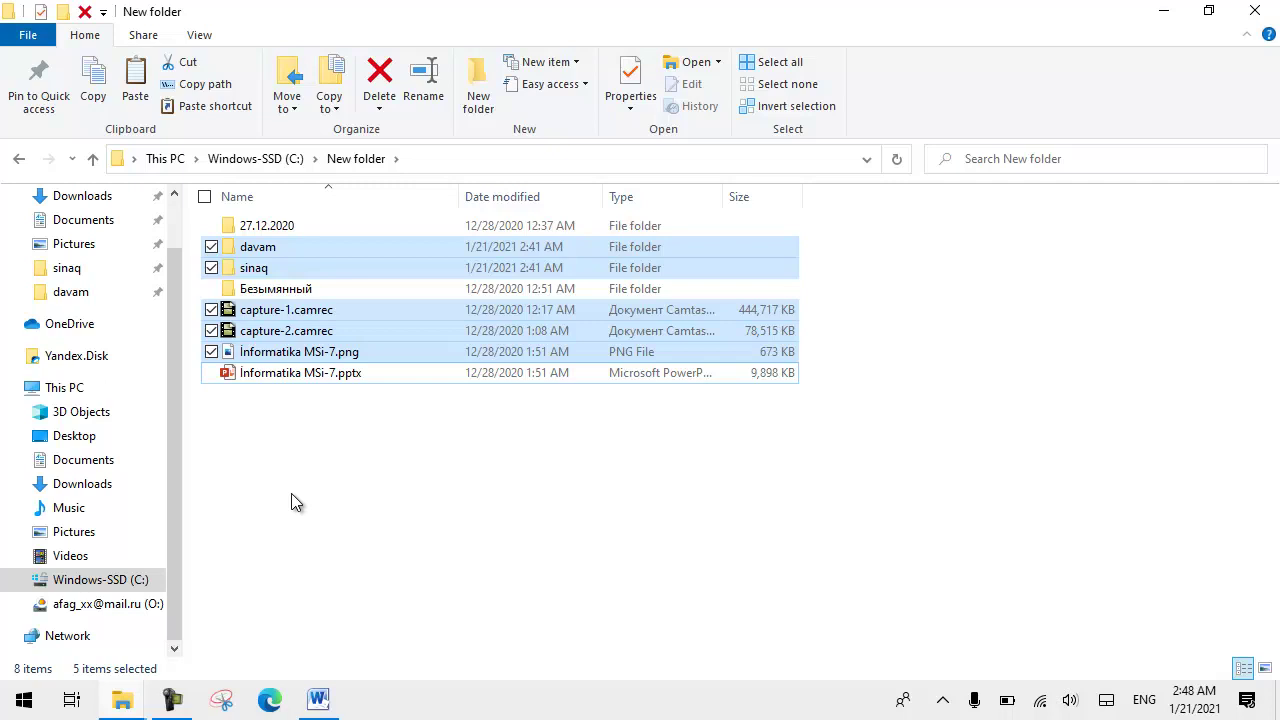
{"action": "left_click", "coordinate": [788, 85]}
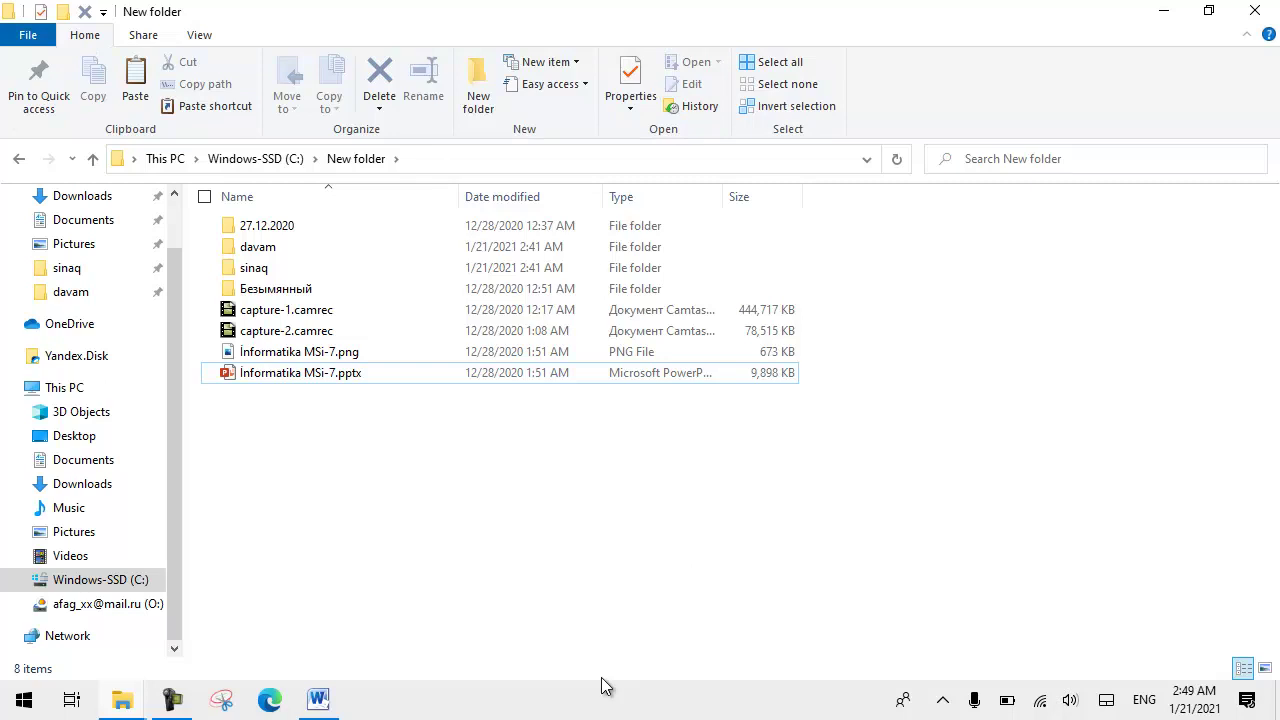
Examine the sharing options for İnformatika MSi-7.pptx and try to send the file by email.
{"action": "left_click", "coordinate": [141, 36]}
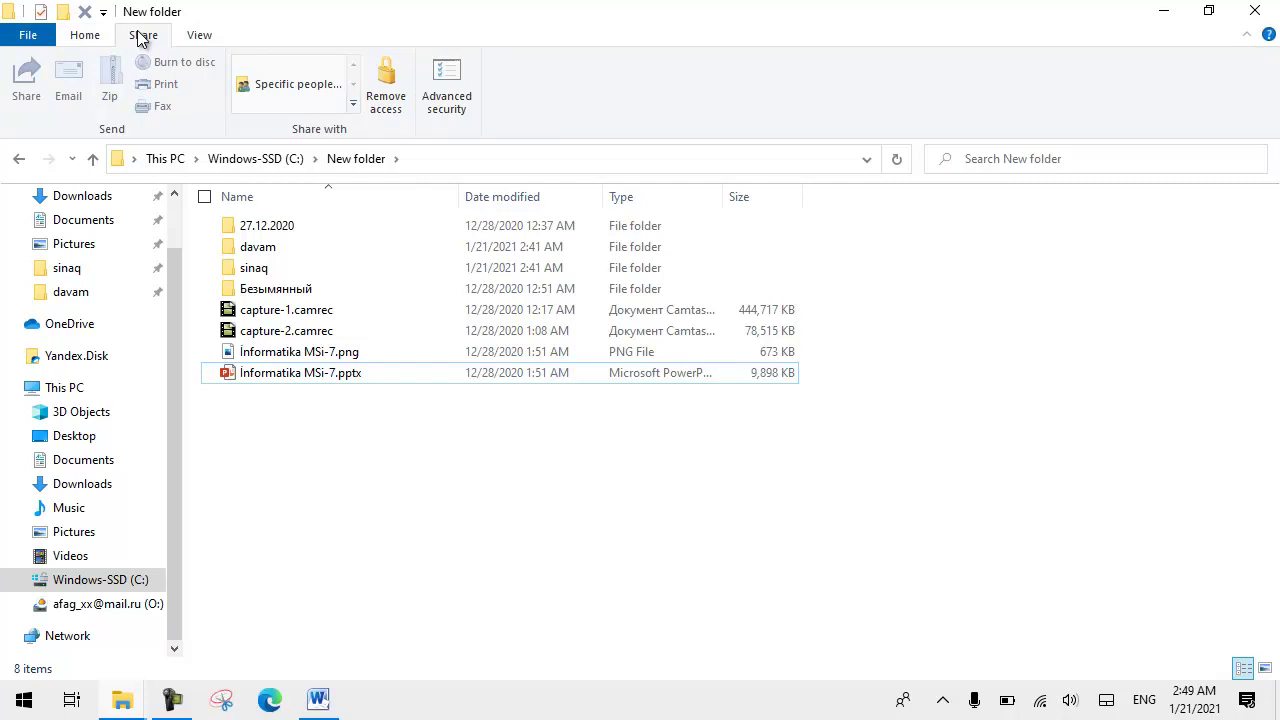
{"action": "left_click", "coordinate": [303, 374]}
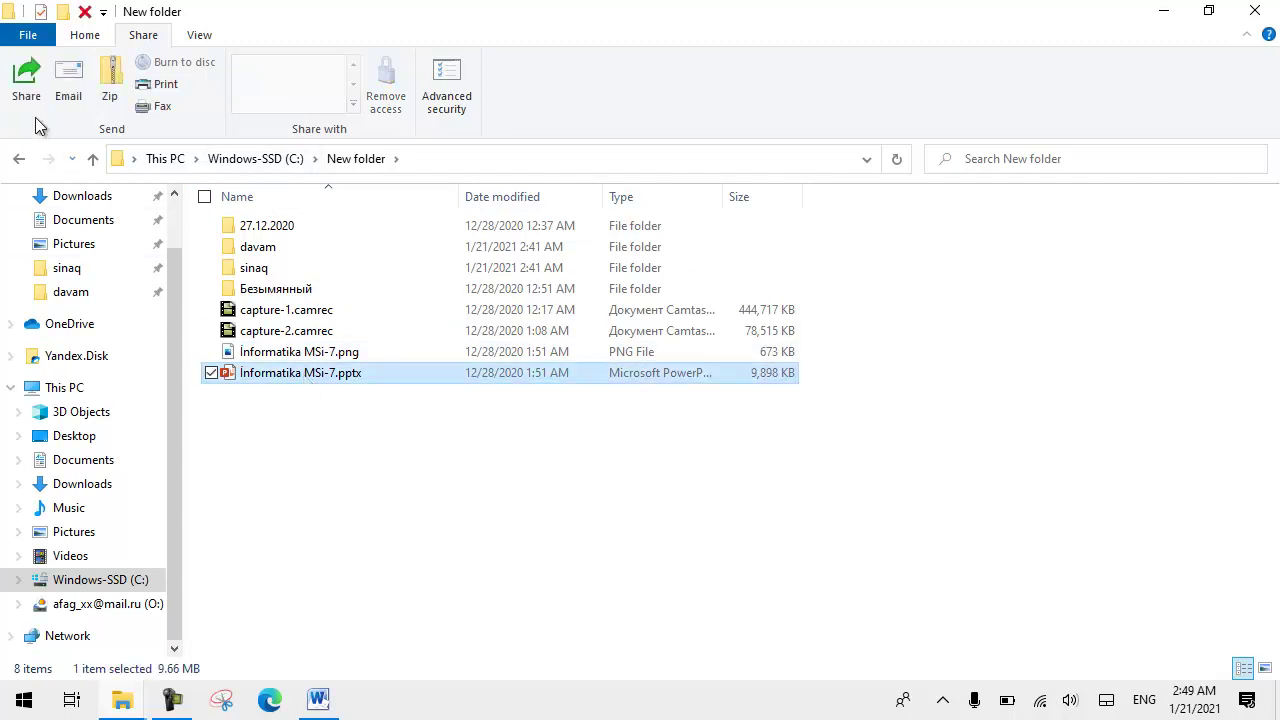
{"action": "left_click", "coordinate": [28, 96]}
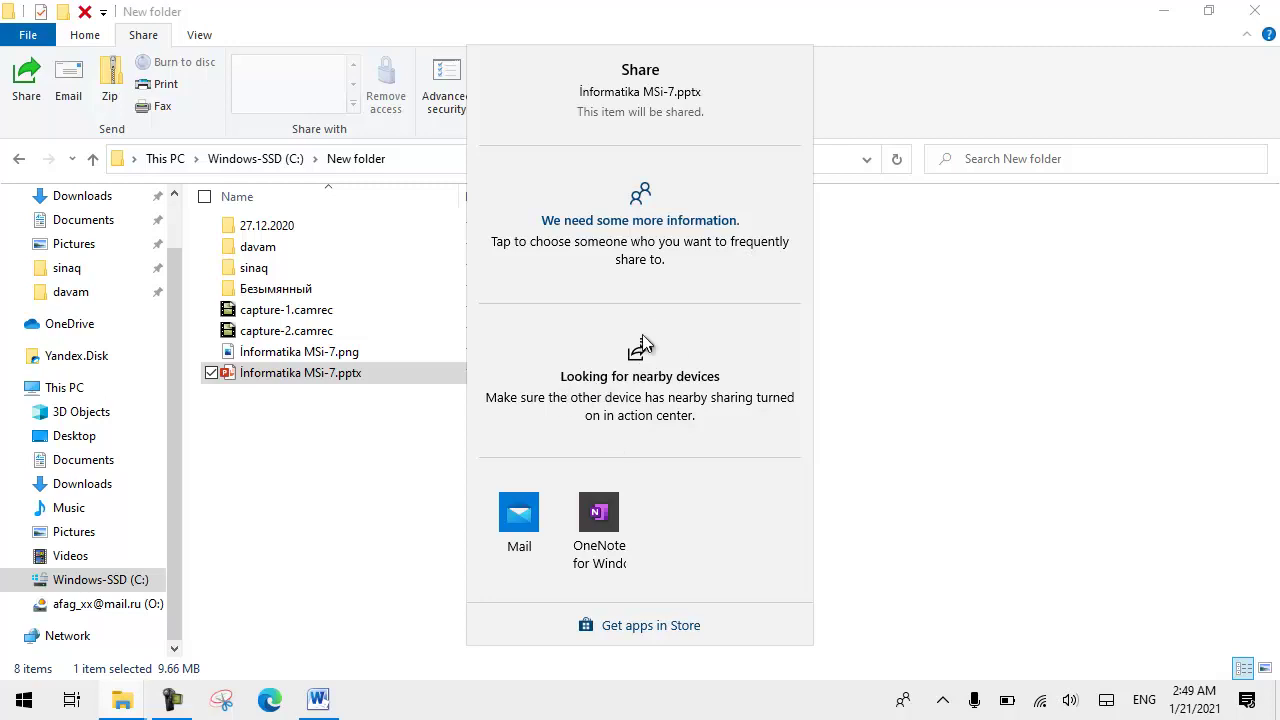
{"action": "left_click", "coordinate": [390, 460]}
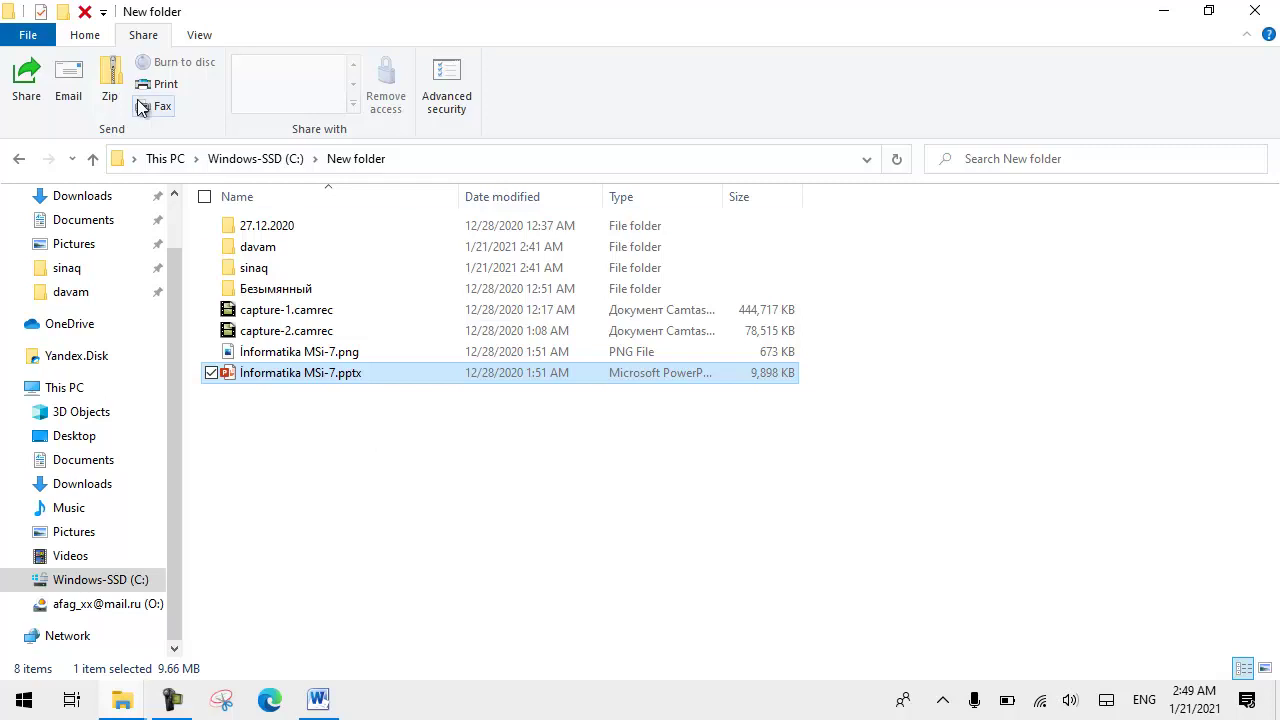
{"action": "left_click", "coordinate": [79, 75]}
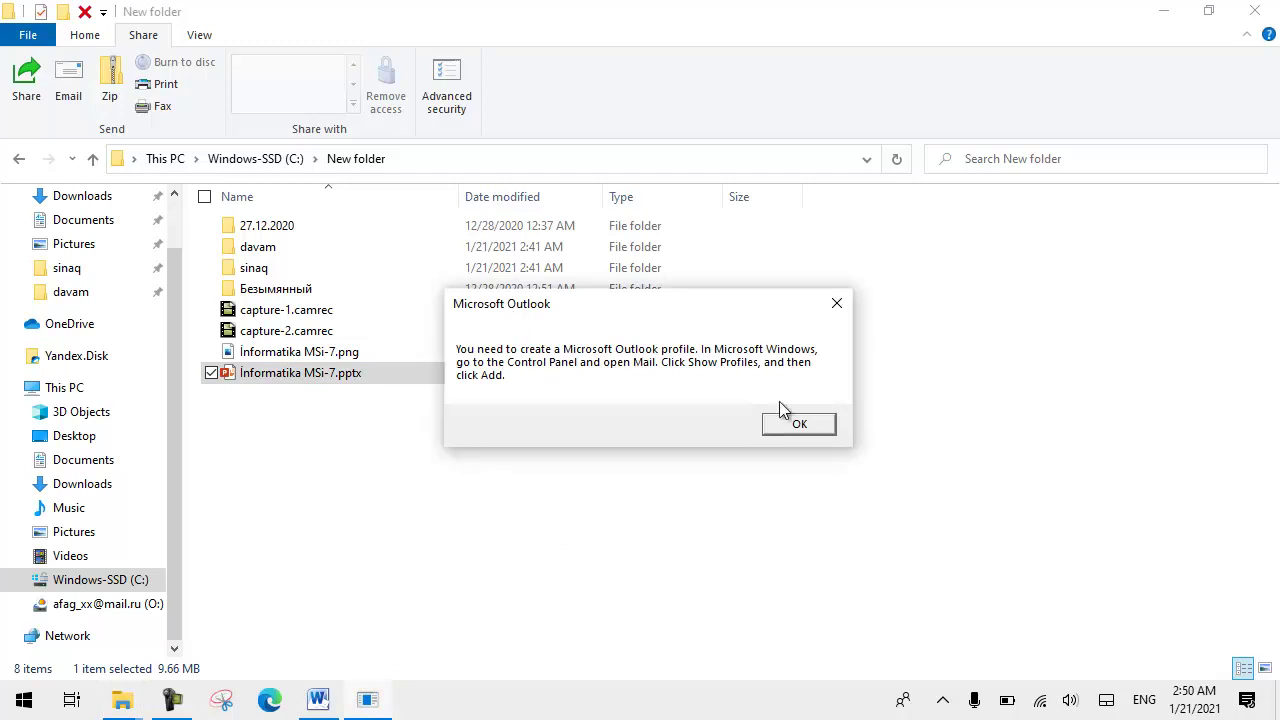
{"action": "left_click", "coordinate": [838, 304]}
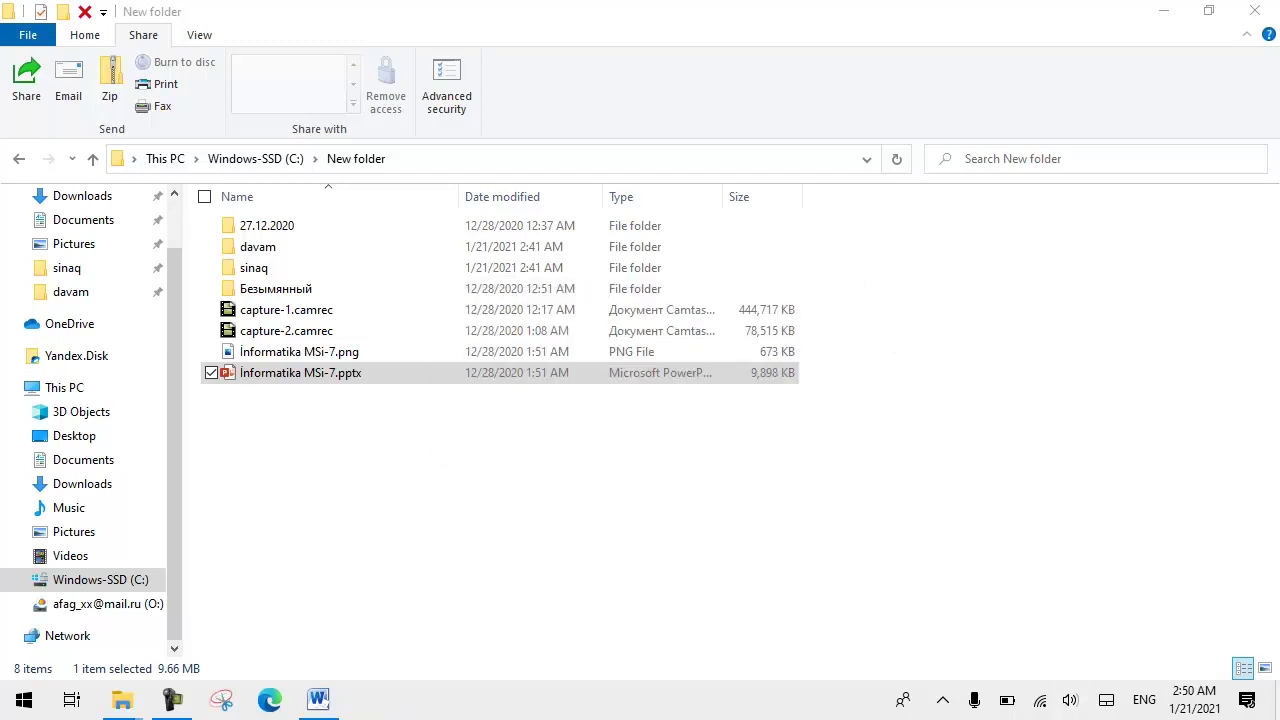
Try twice to compress İnformatika MSi-7.pptx into a zip archive and leave its file name as is.
{"action": "left_click", "coordinate": [118, 85]}
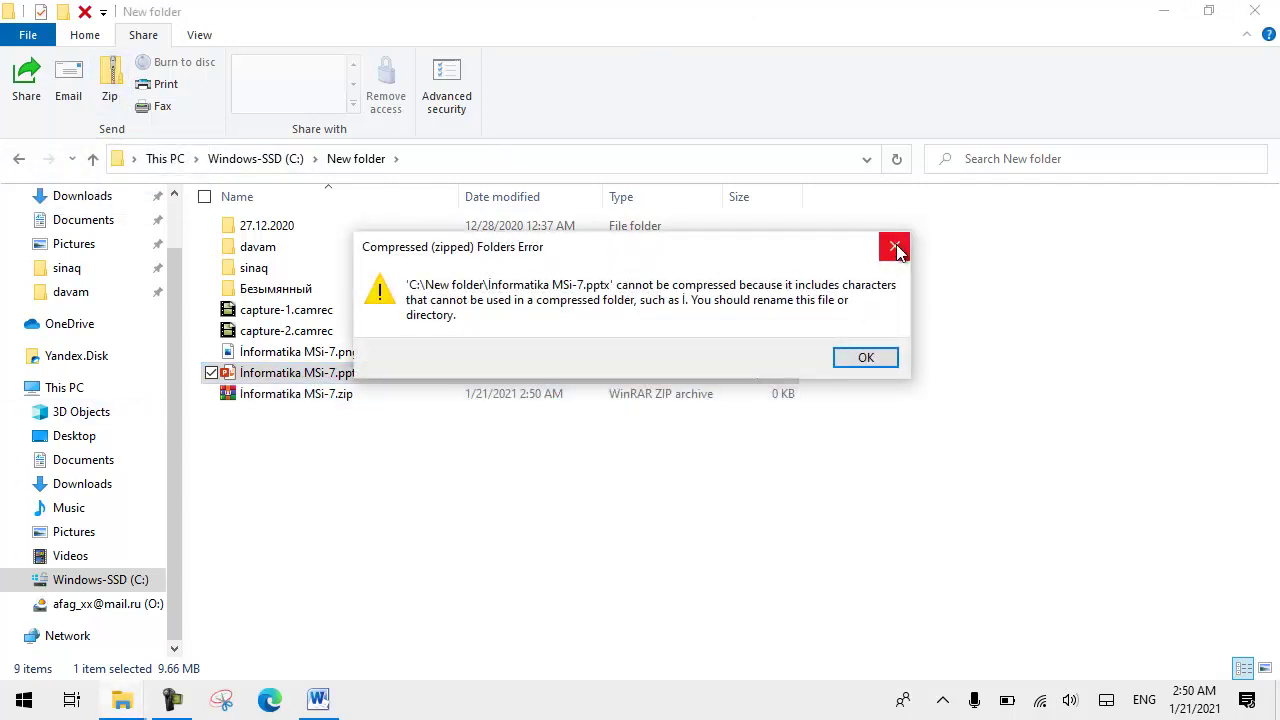
{"action": "left_click", "coordinate": [862, 356]}
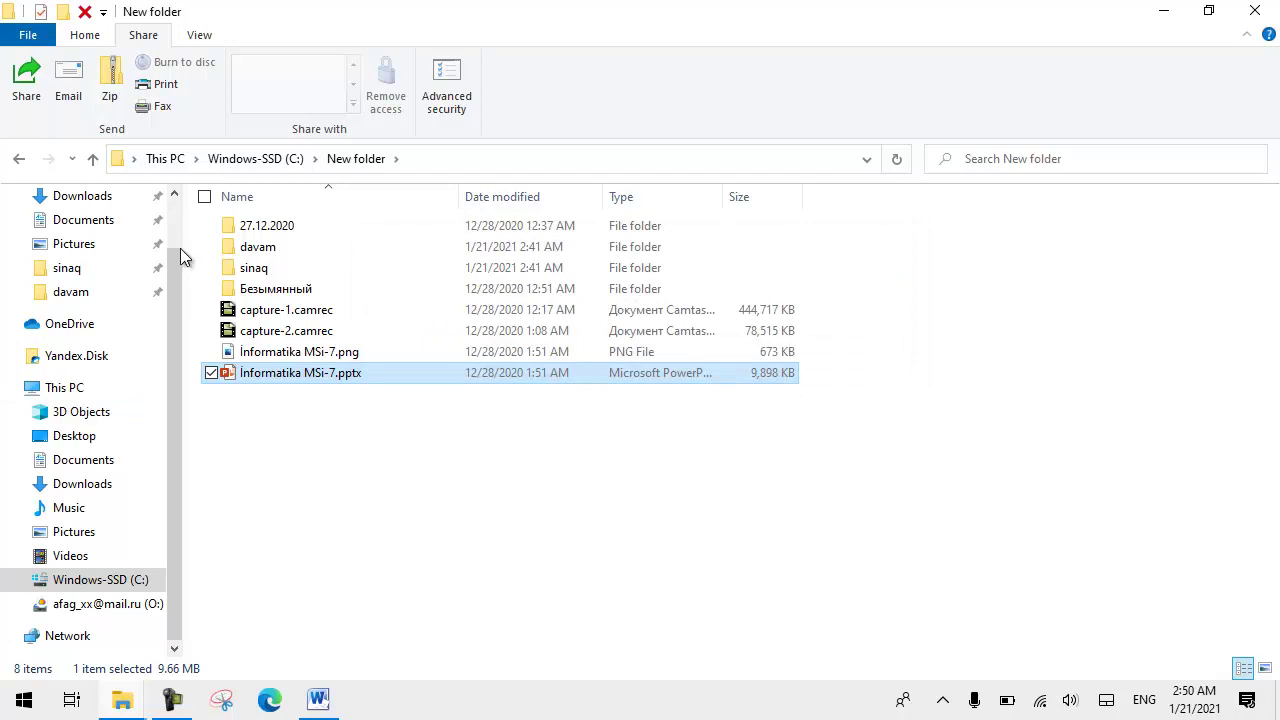
{"action": "left_click", "coordinate": [109, 96]}
{"action": "left_click", "coordinate": [860, 357]}
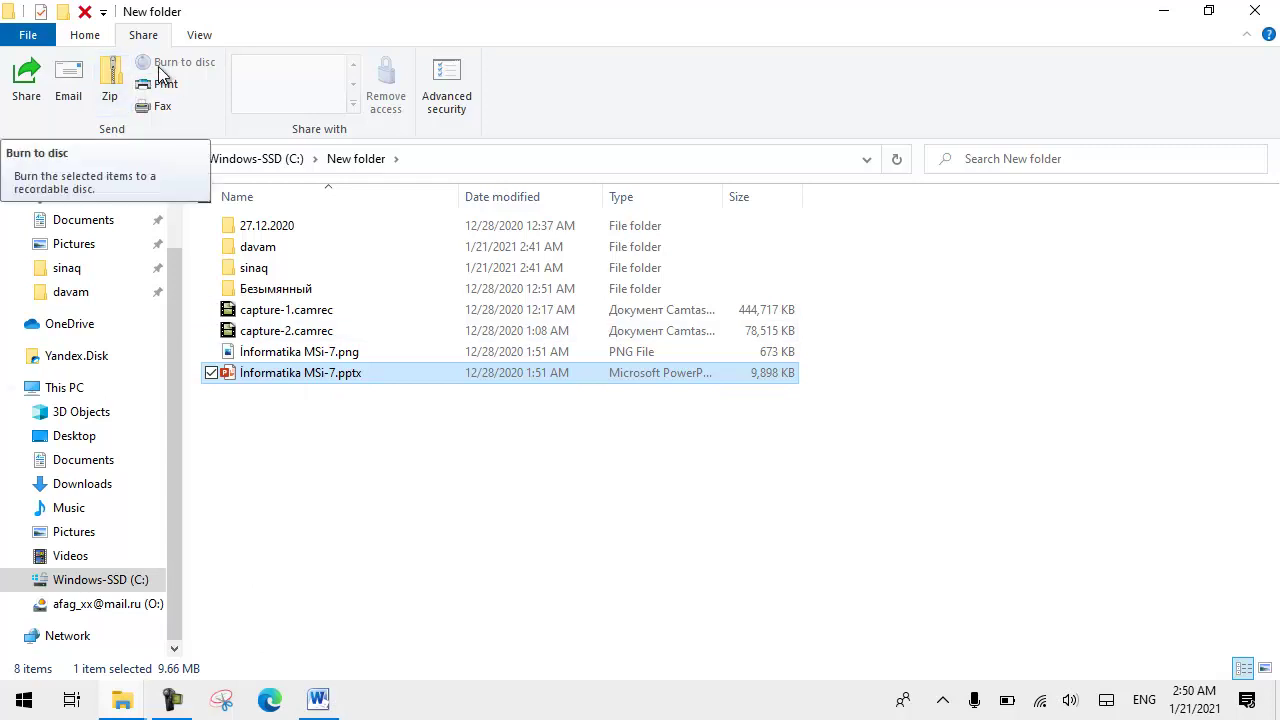
{"action": "left_click", "coordinate": [280, 375]}
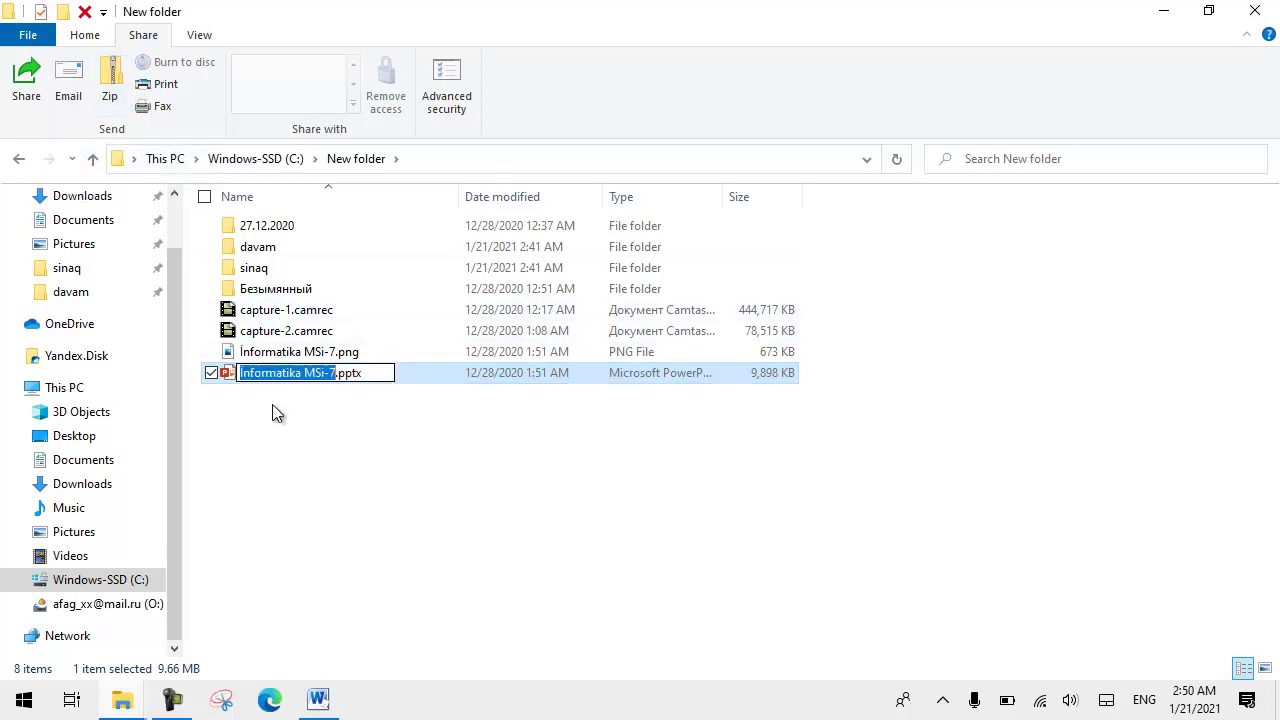
{"action": "left_click", "coordinate": [433, 376]}
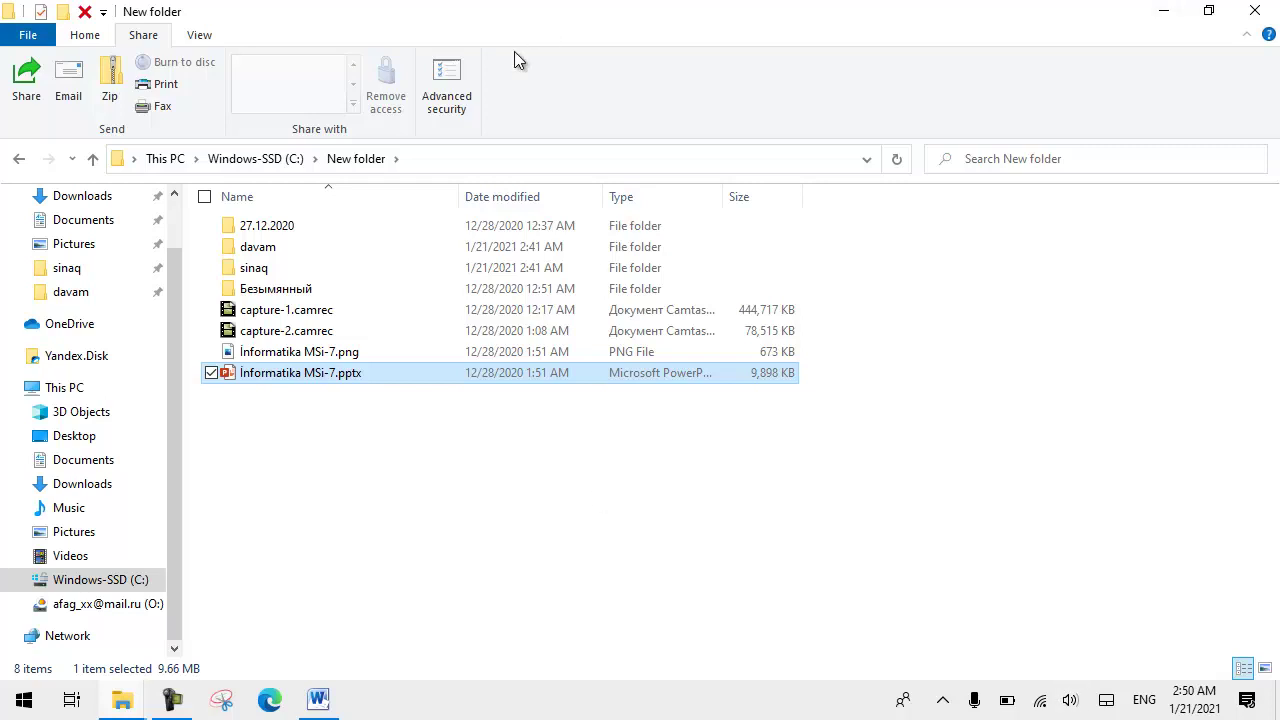
Try to print and fax İnformatika MSi-7.pptx, dismissing the dialogs and keeping the file selected.
{"action": "left_click", "coordinate": [163, 90]}
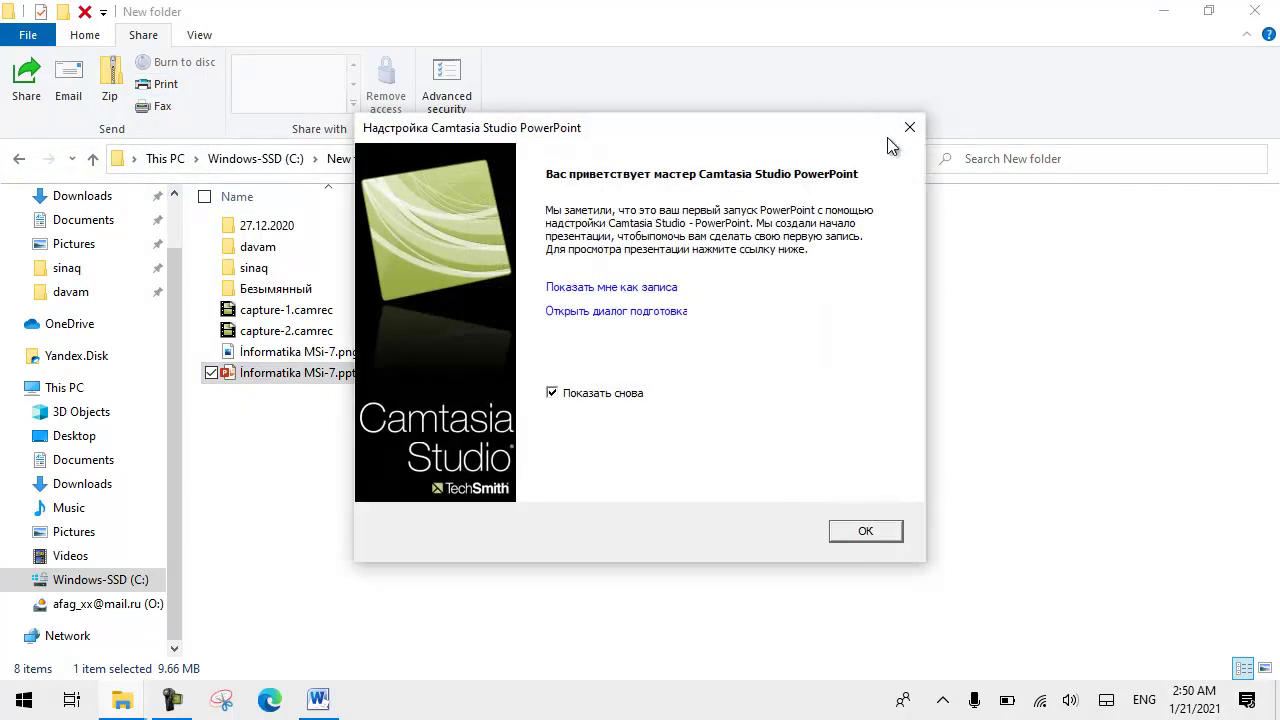
{"action": "left_click", "coordinate": [909, 129]}
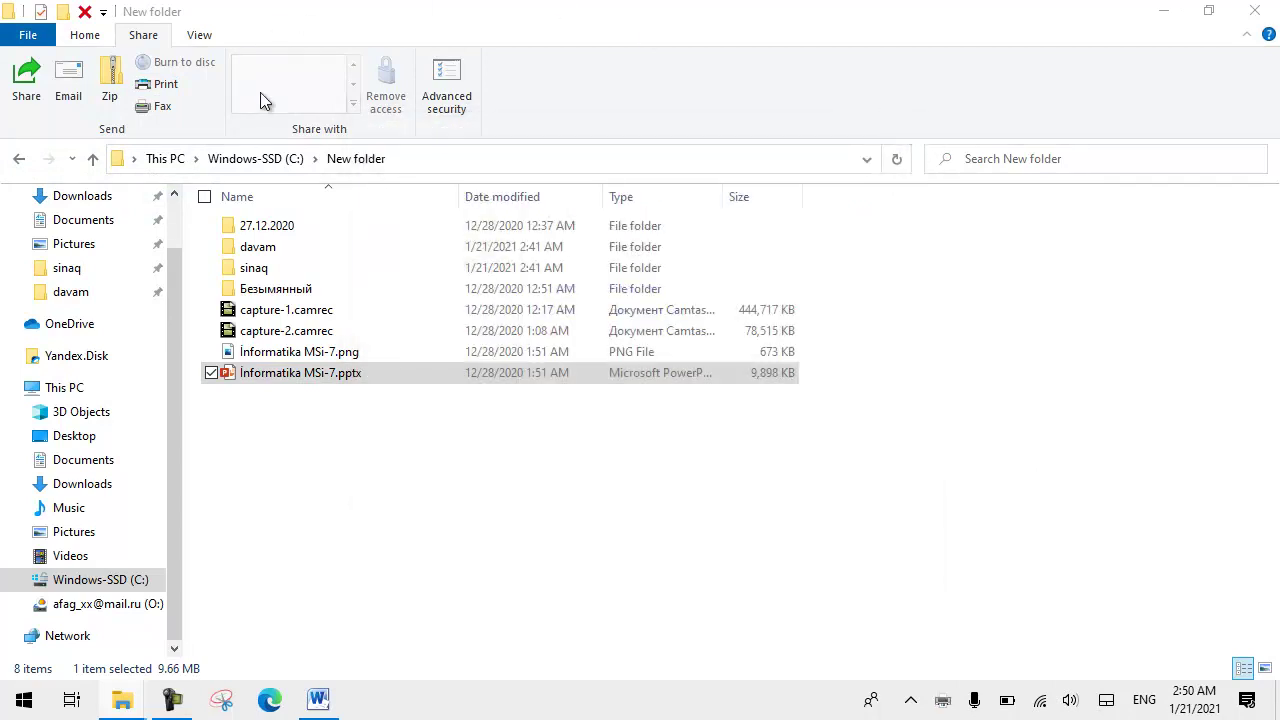
{"action": "left_click", "coordinate": [162, 108]}
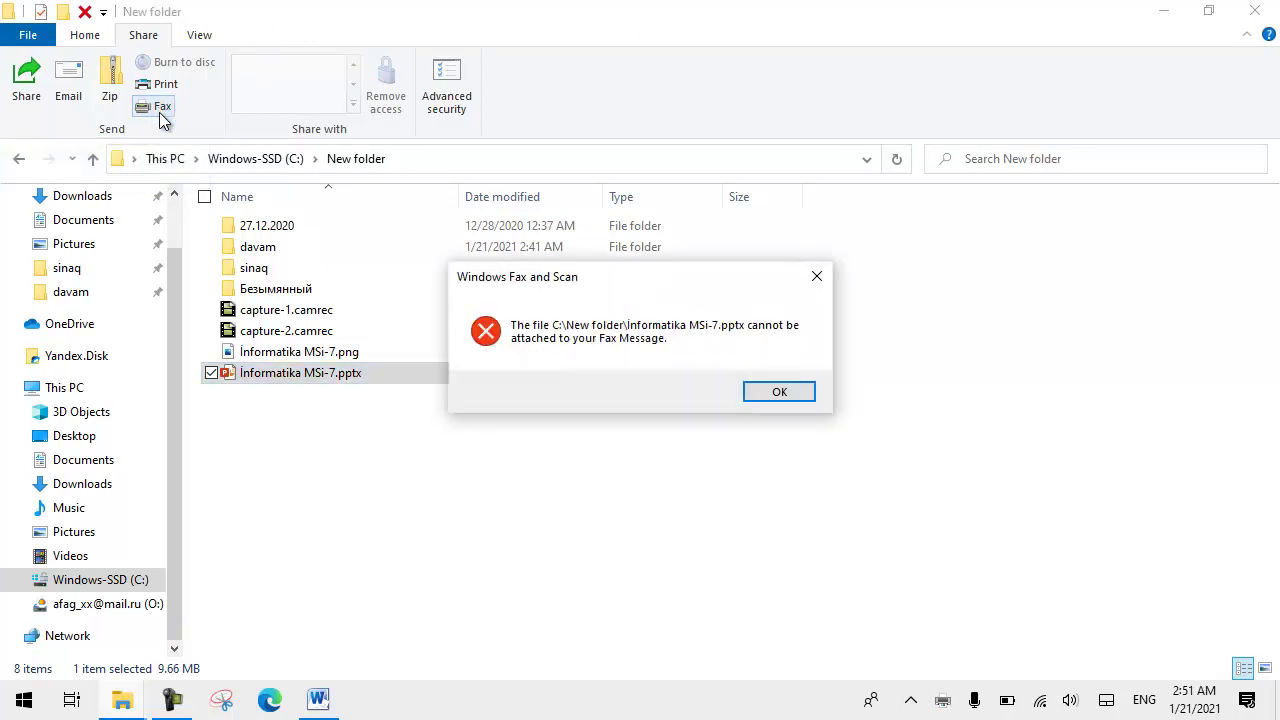
{"action": "left_click", "coordinate": [816, 275]}
{"action": "left_click", "coordinate": [315, 399]}
{"action": "left_click", "coordinate": [310, 380]}
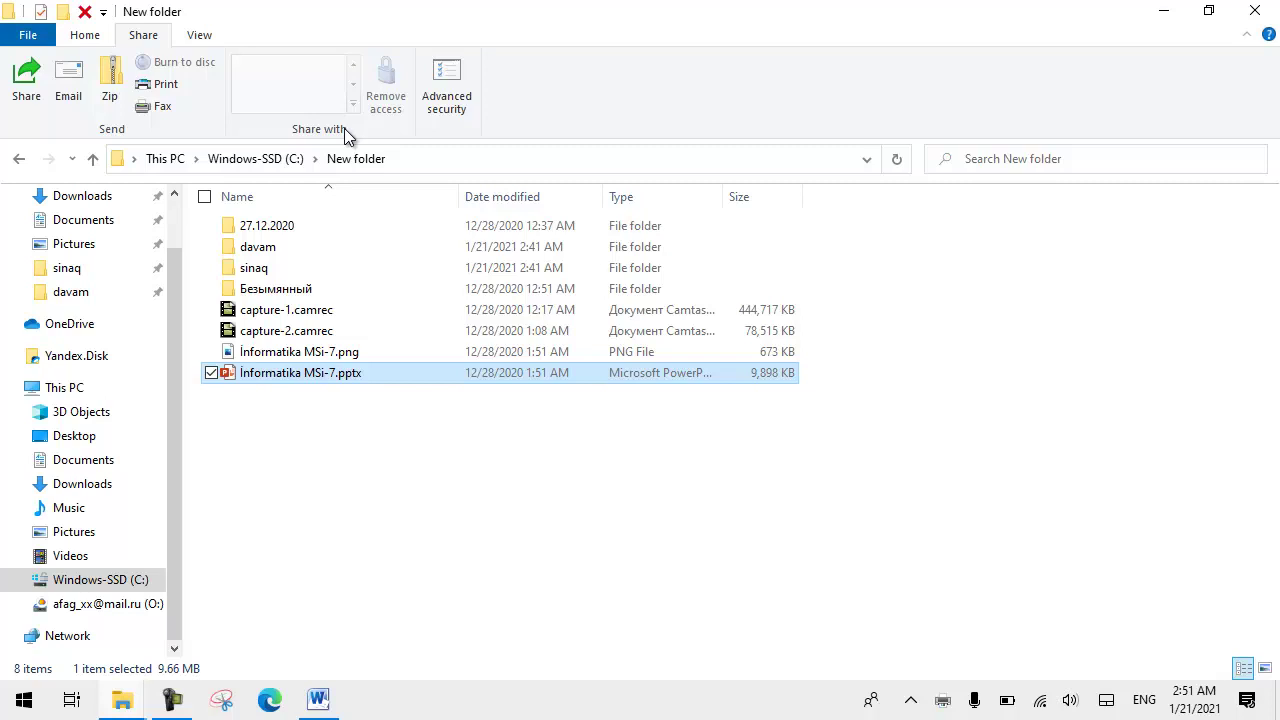
View the advanced security permissions of İnformatika MSi-7.pptx, close them, and check the sharing commands for the davam folder.
{"action": "left_click", "coordinate": [467, 86]}
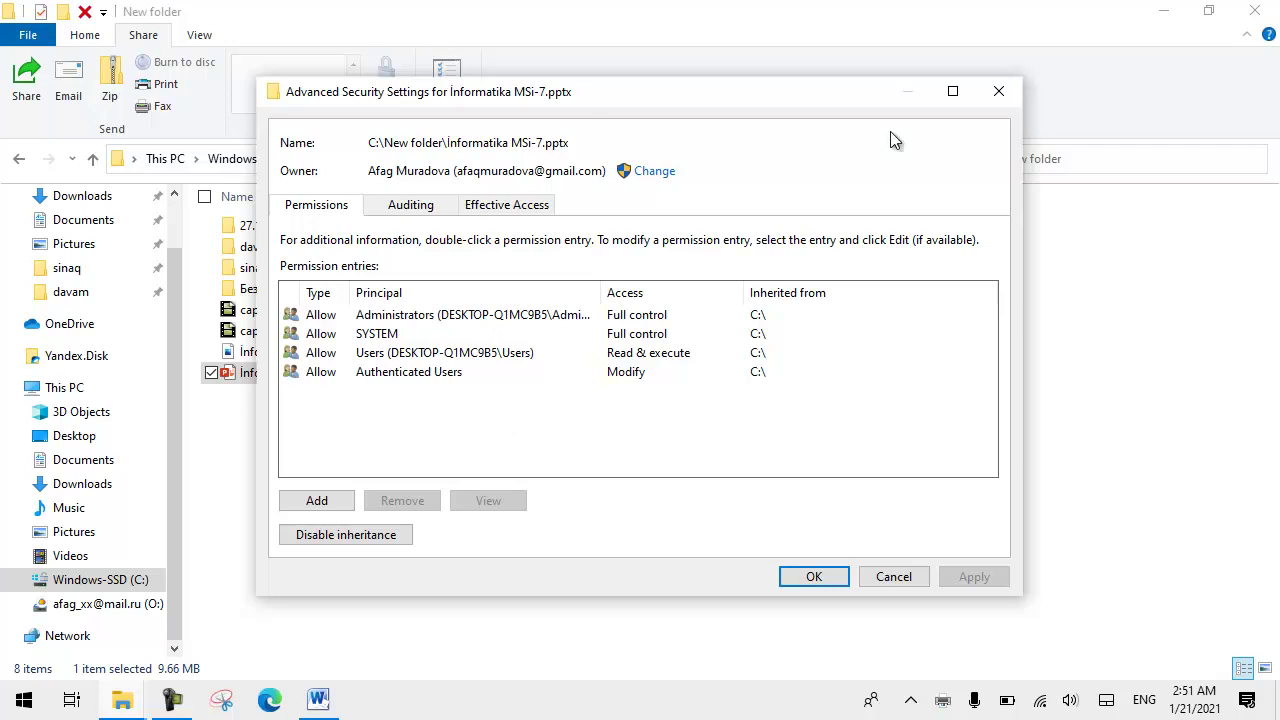
{"action": "left_click", "coordinate": [998, 93]}
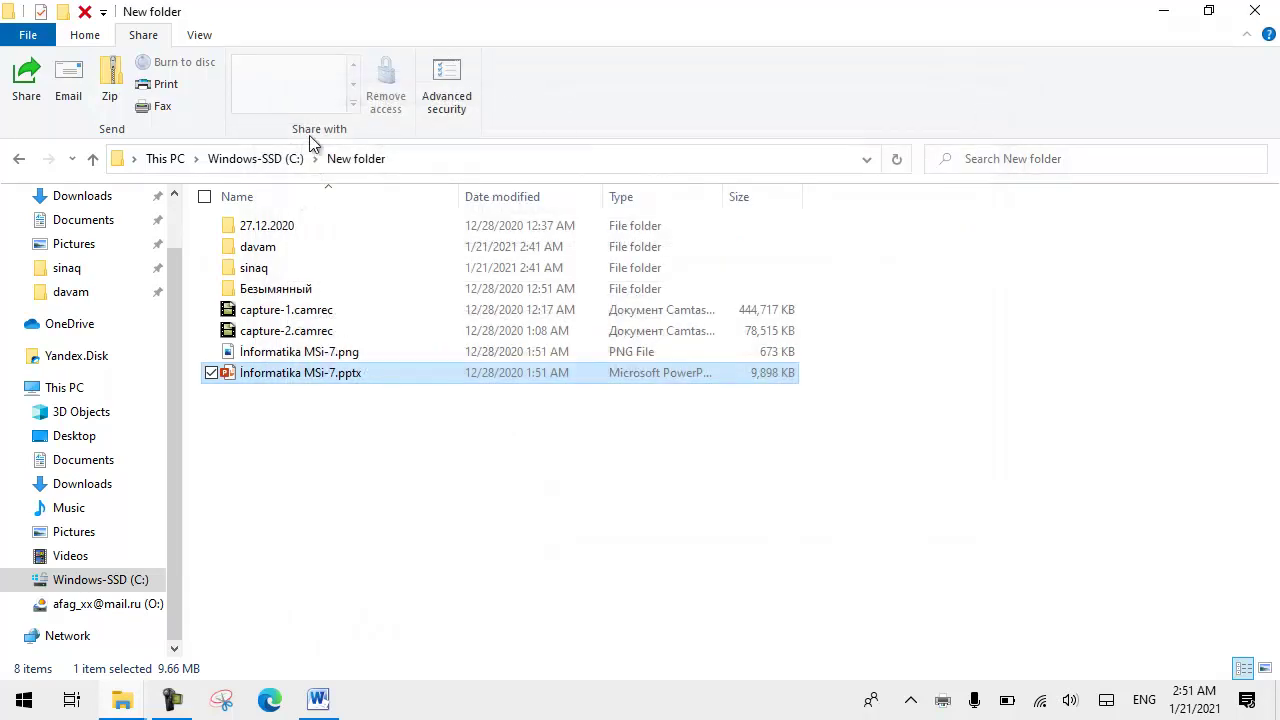
{"action": "left_click", "coordinate": [284, 251]}
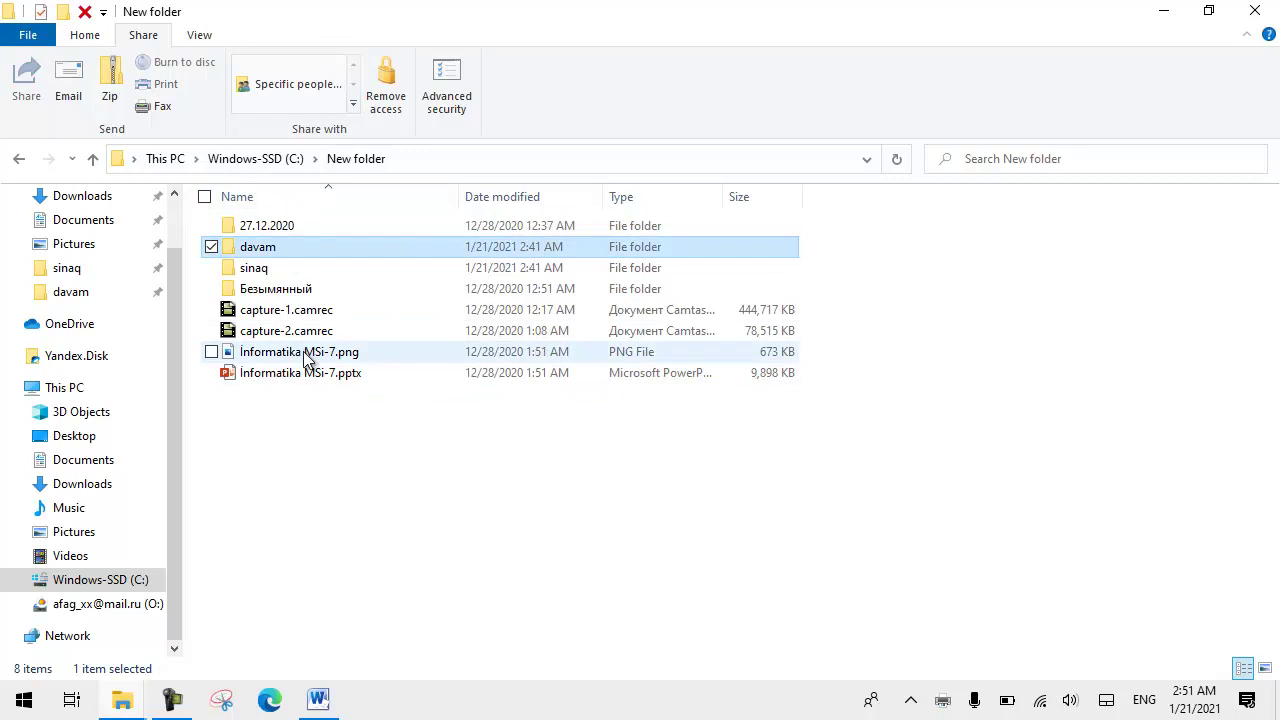
Hide the navigation pane and show it again.
{"action": "left_click", "coordinate": [209, 44]}
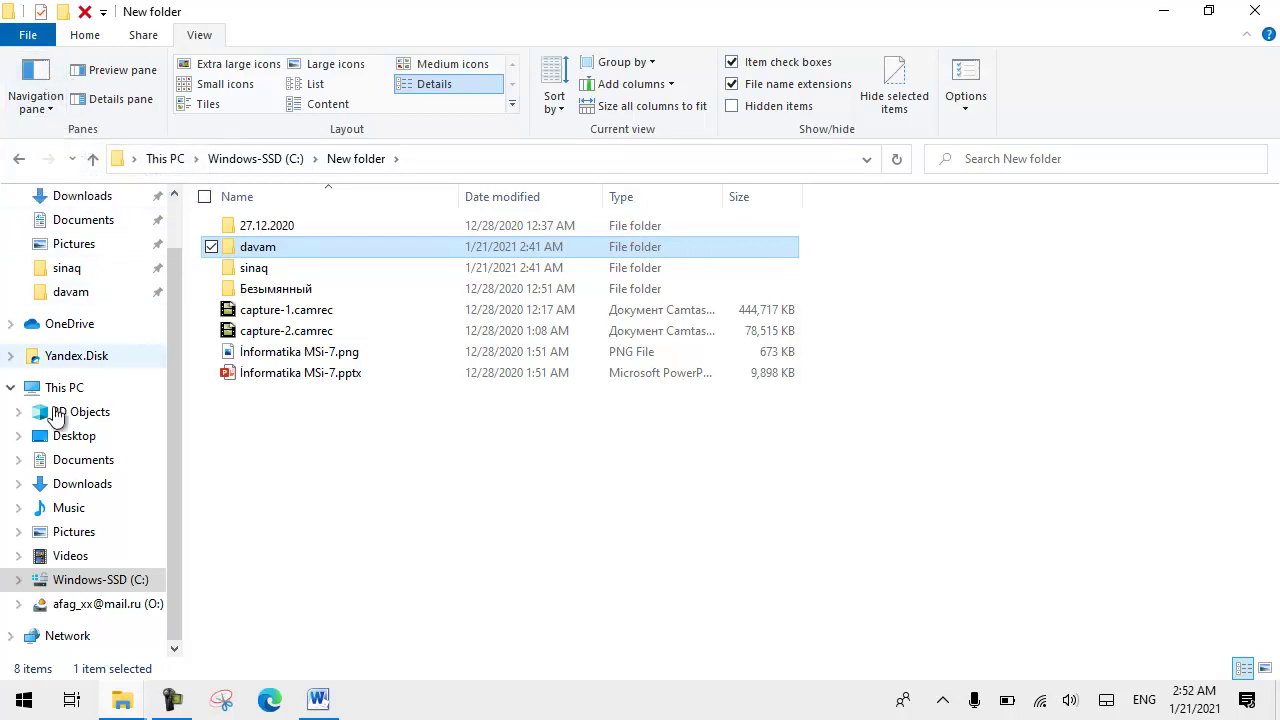
{"action": "left_click", "coordinate": [40, 86]}
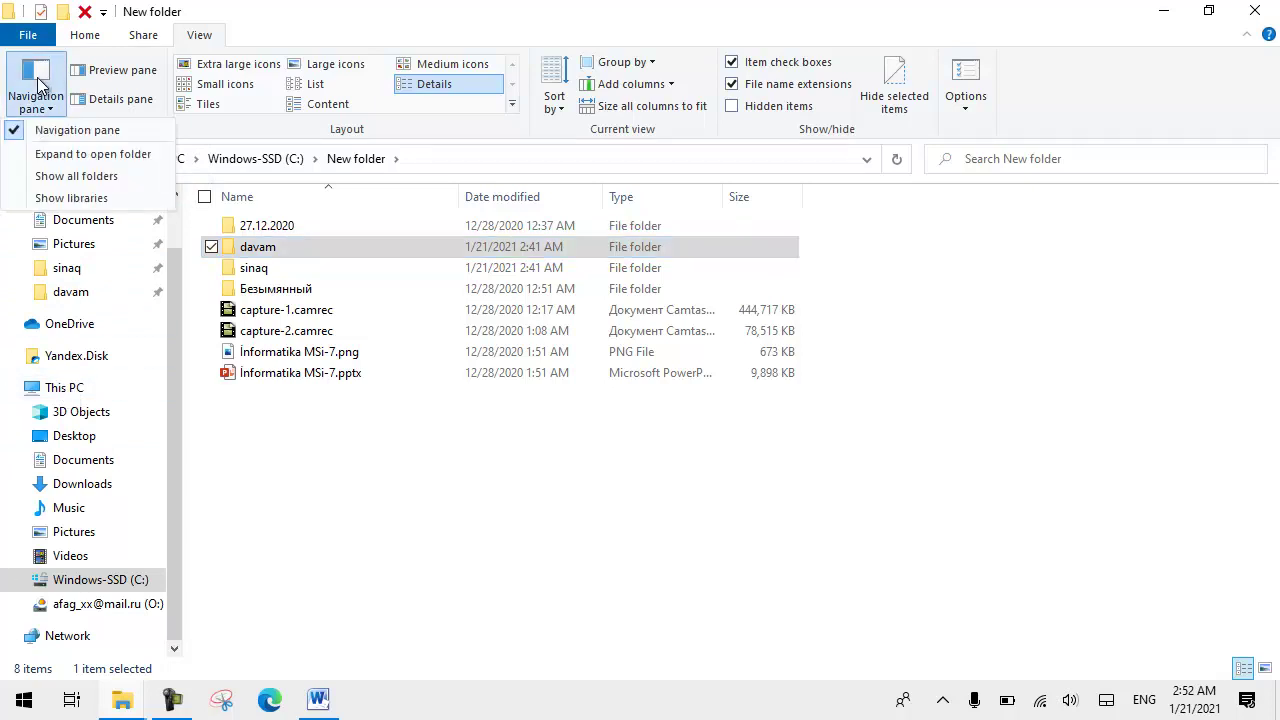
{"action": "left_click", "coordinate": [15, 137]}
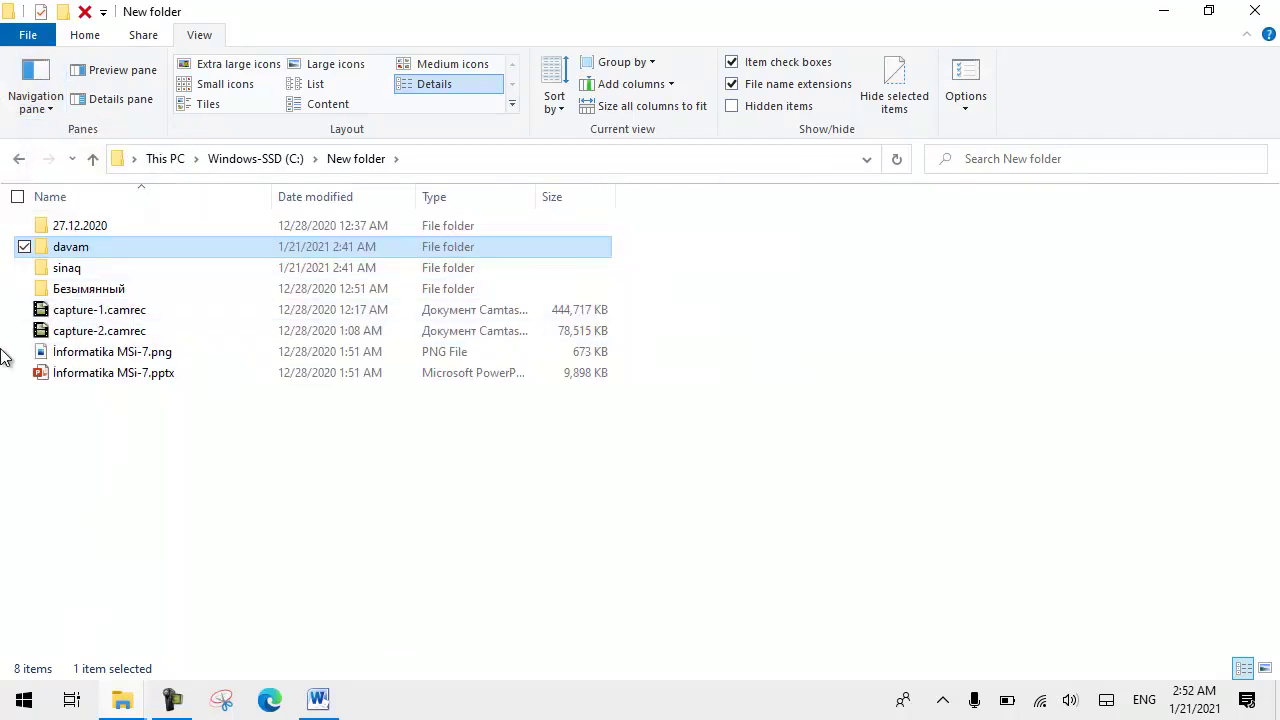
{"action": "left_click", "coordinate": [20, 110]}
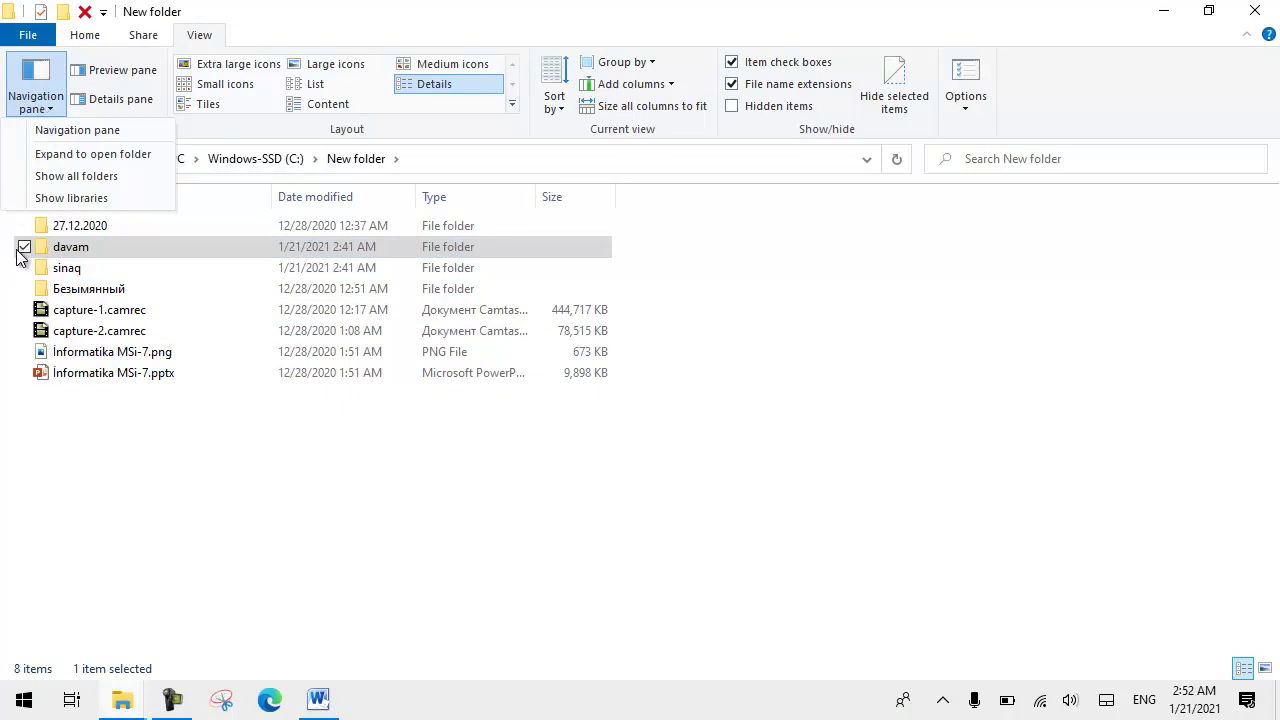
{"action": "left_click", "coordinate": [45, 135]}
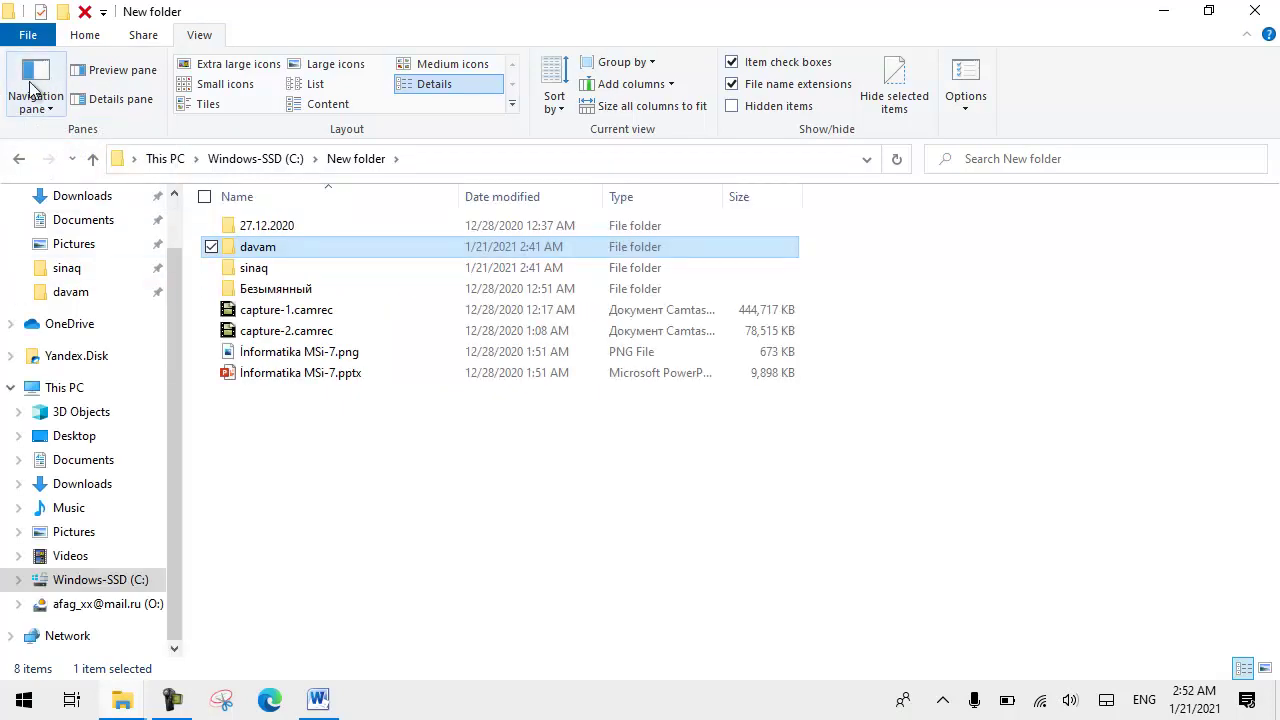
Turn on Expand to open folder for the navigation pane and turn it off again.
{"action": "left_click", "coordinate": [48, 108]}
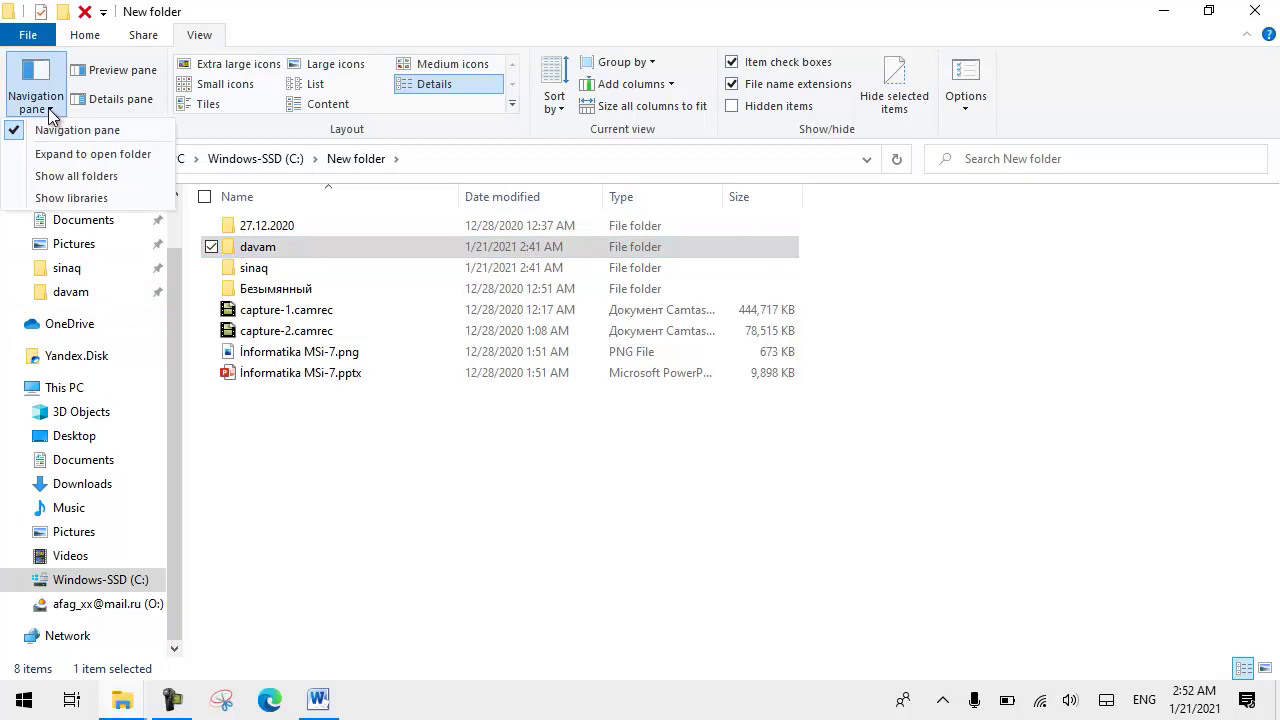
{"action": "left_click", "coordinate": [66, 156]}
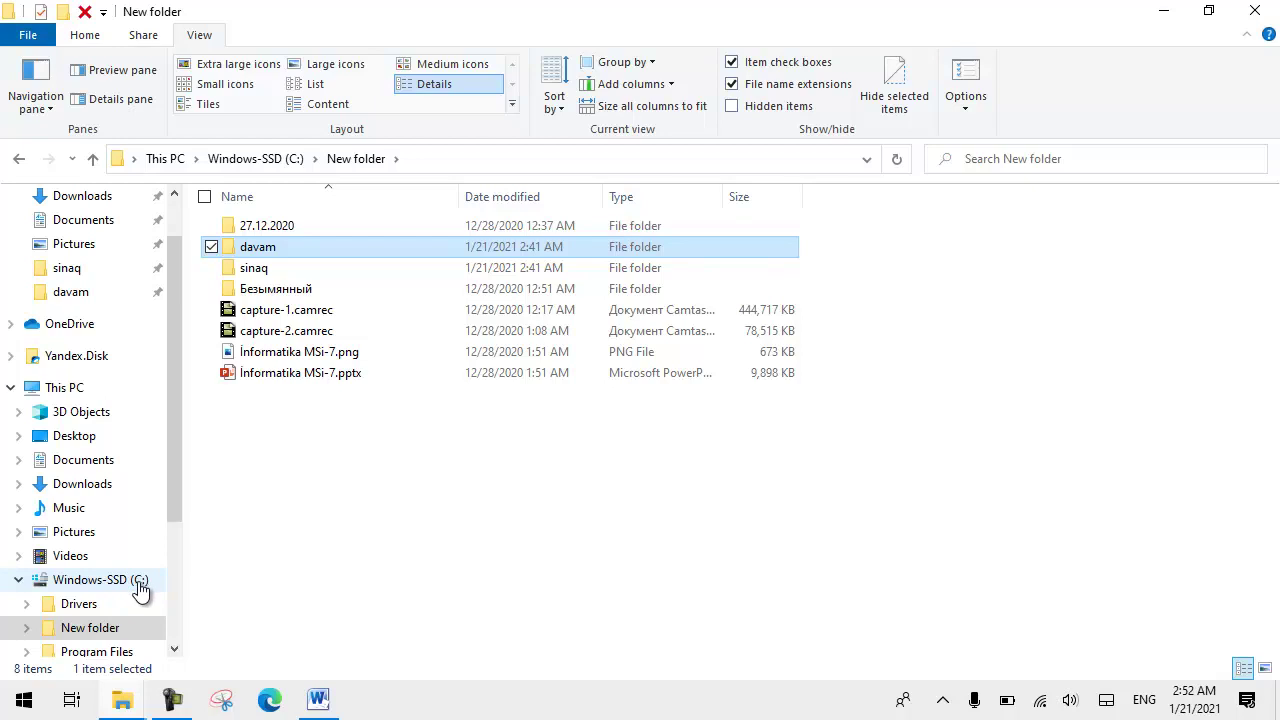
{"action": "left_click", "coordinate": [36, 103]}
{"action": "left_click", "coordinate": [42, 155]}
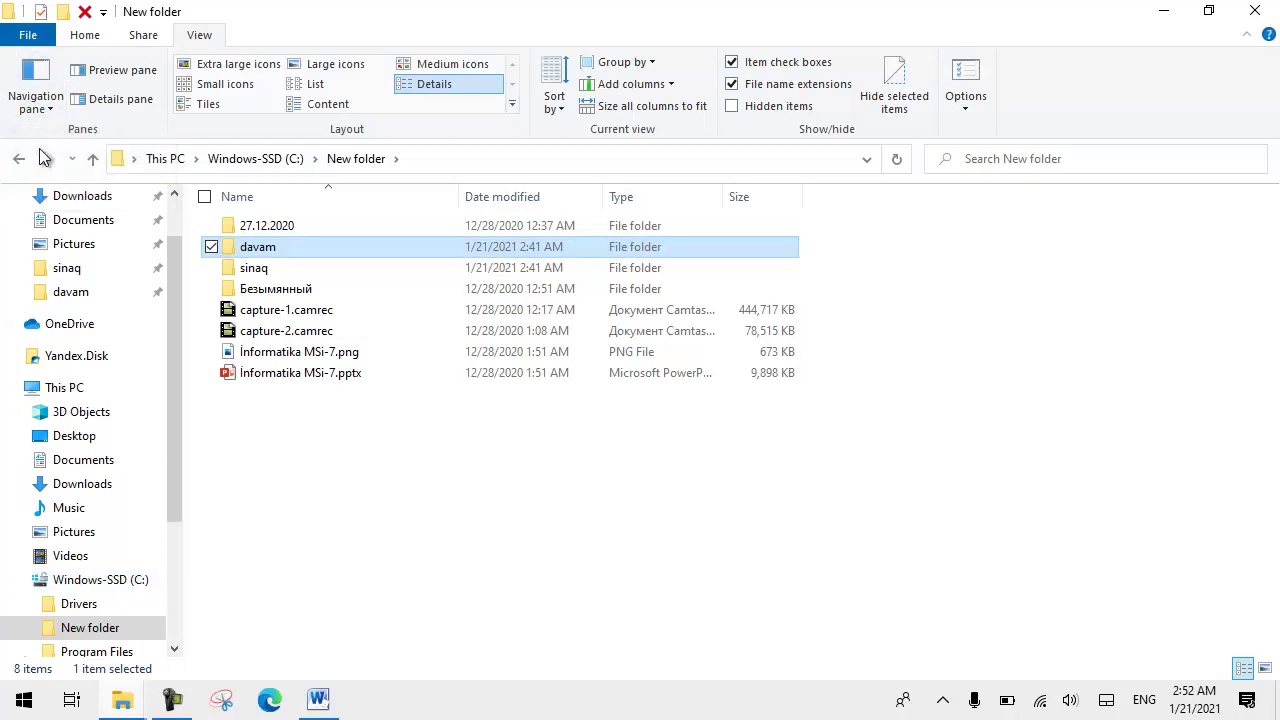
Turn on Show all folders for the navigation pane.
{"action": "left_click", "coordinate": [36, 100]}
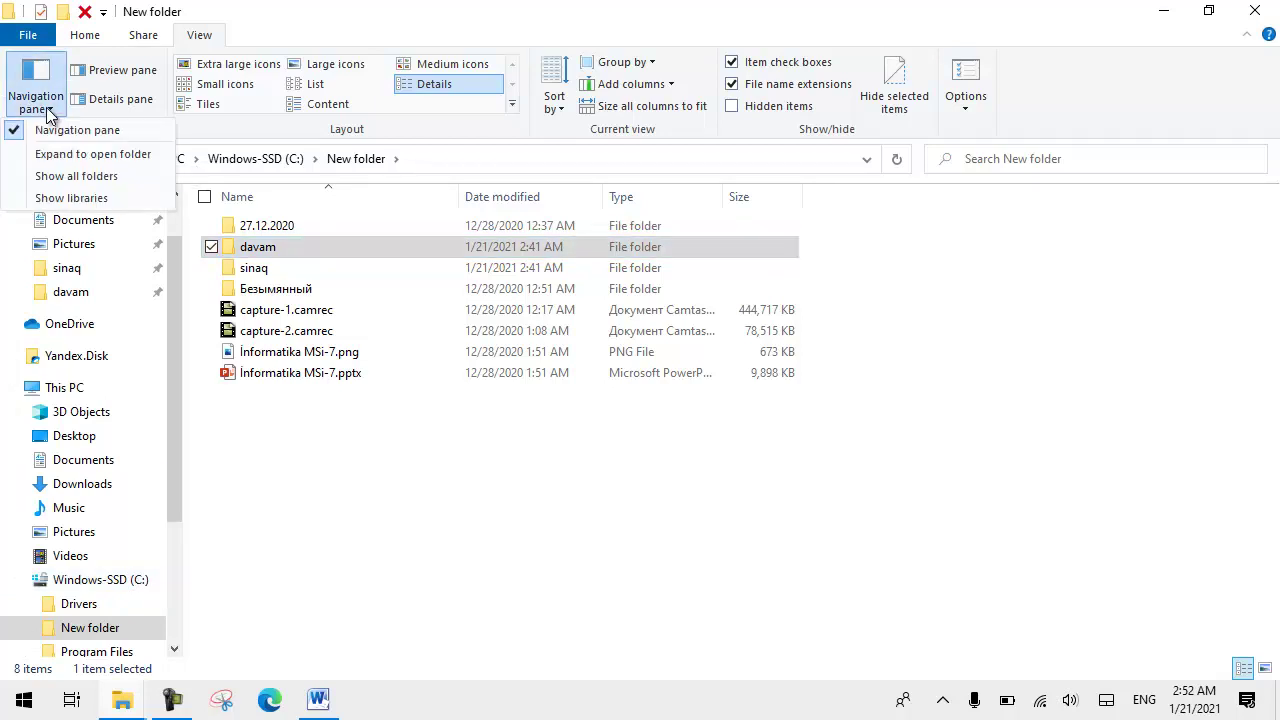
{"action": "left_click", "coordinate": [62, 178]}
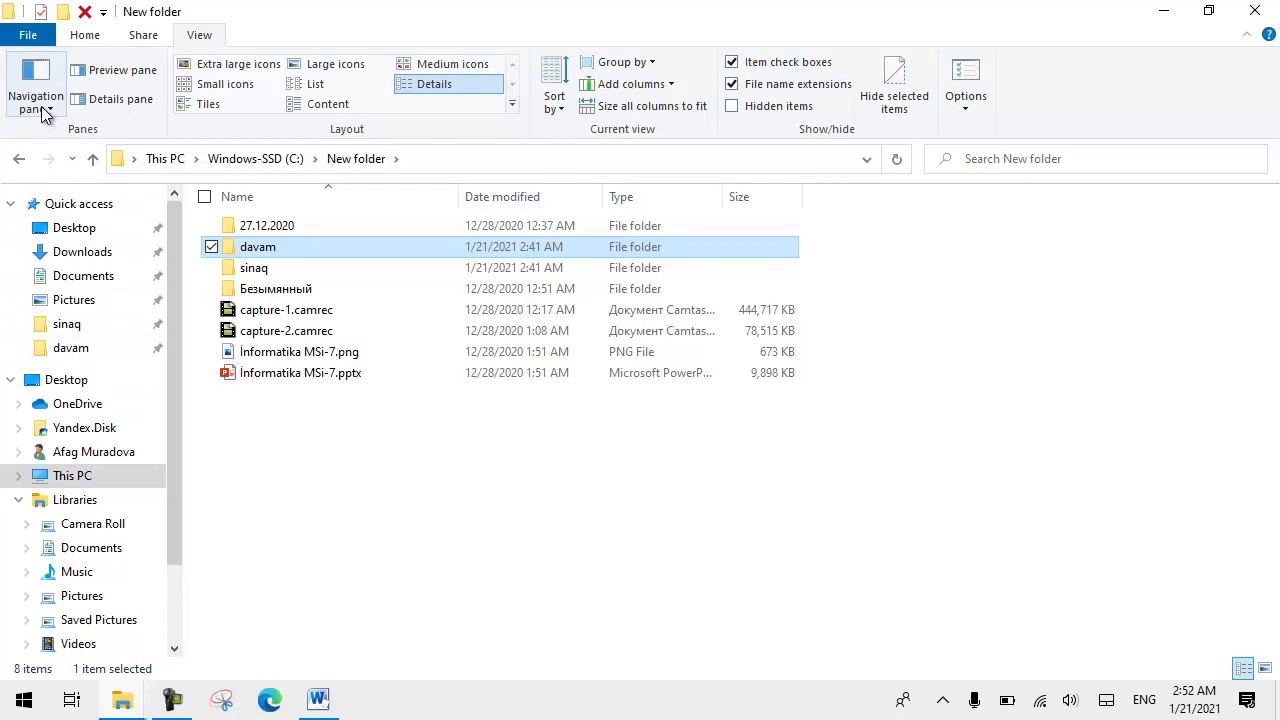
Turn off Show all folders for the navigation pane and turn on Show libraries.
{"action": "left_click", "coordinate": [44, 108]}
{"action": "left_click", "coordinate": [44, 174]}
{"action": "left_click", "coordinate": [40, 105]}
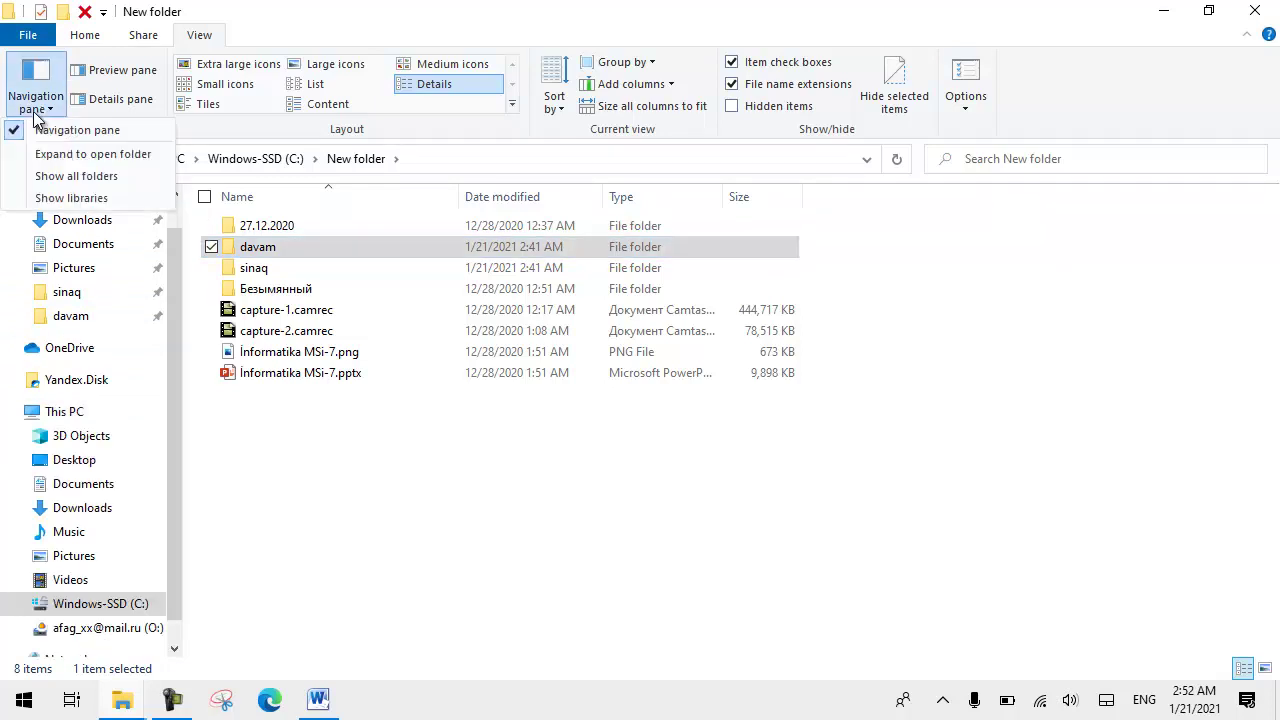
{"action": "left_click", "coordinate": [46, 198]}
Expand the Documents and Music libraries in the navigation pane and check the navigation pane options.
{"action": "scroll", "coordinate": [43, 411], "scroll_direction": "down", "scroll_amount": 3}
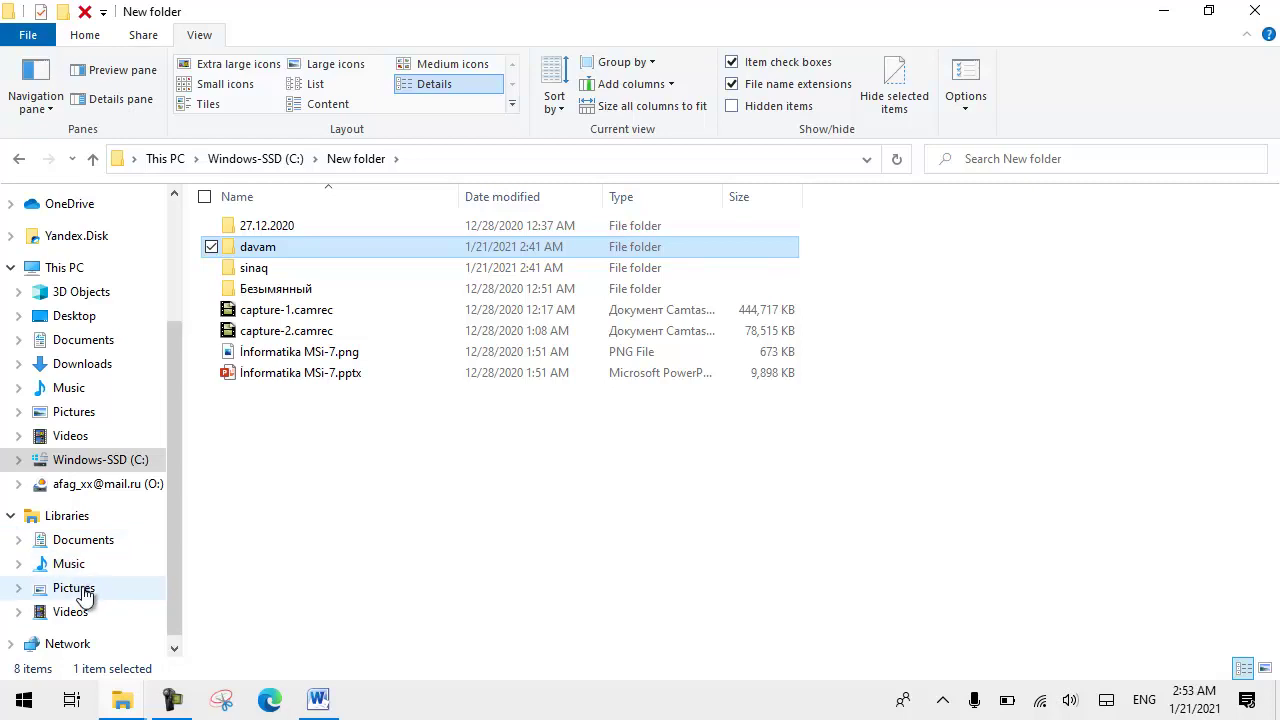
{"action": "left_click", "coordinate": [18, 540]}
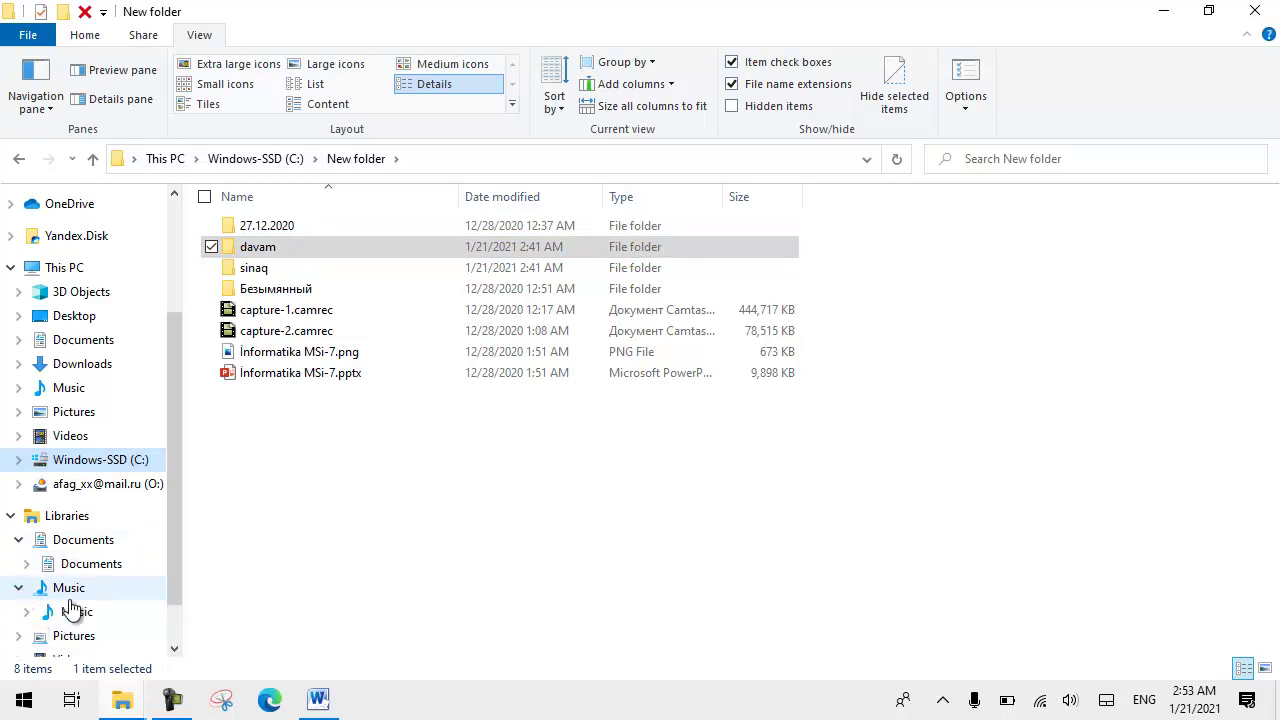
{"action": "left_click", "coordinate": [20, 590]}
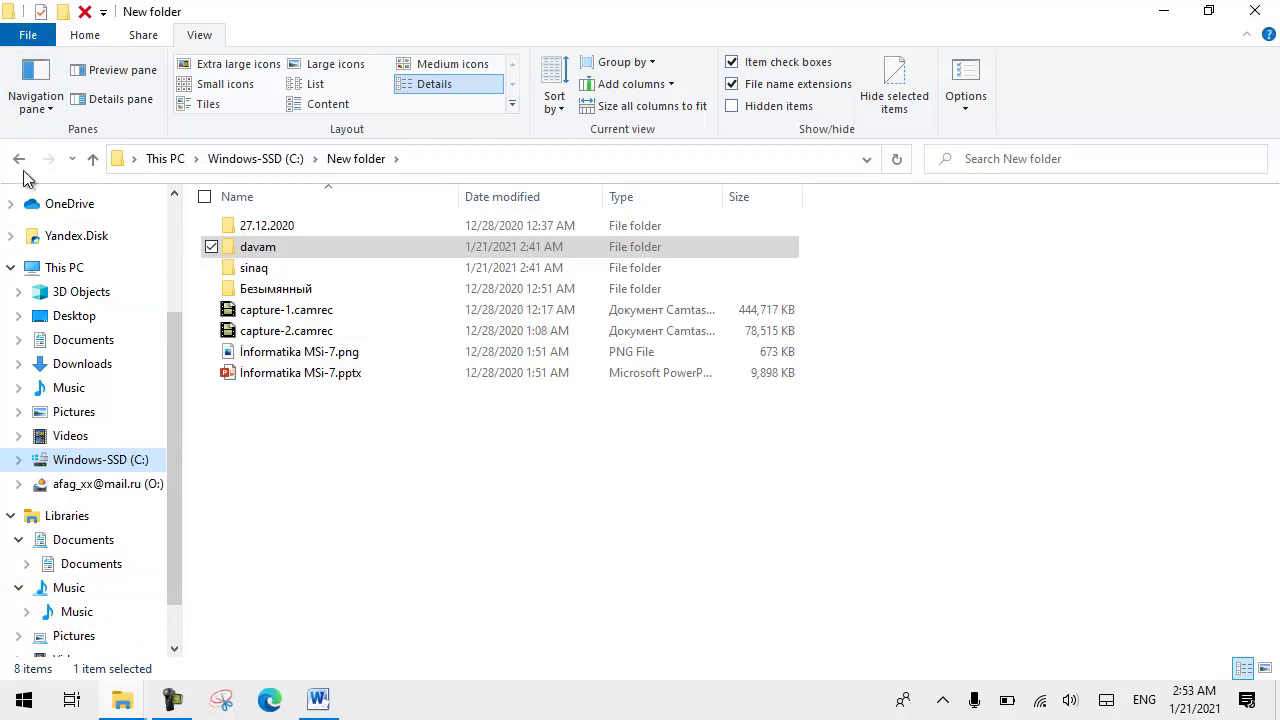
{"action": "left_click", "coordinate": [40, 108]}
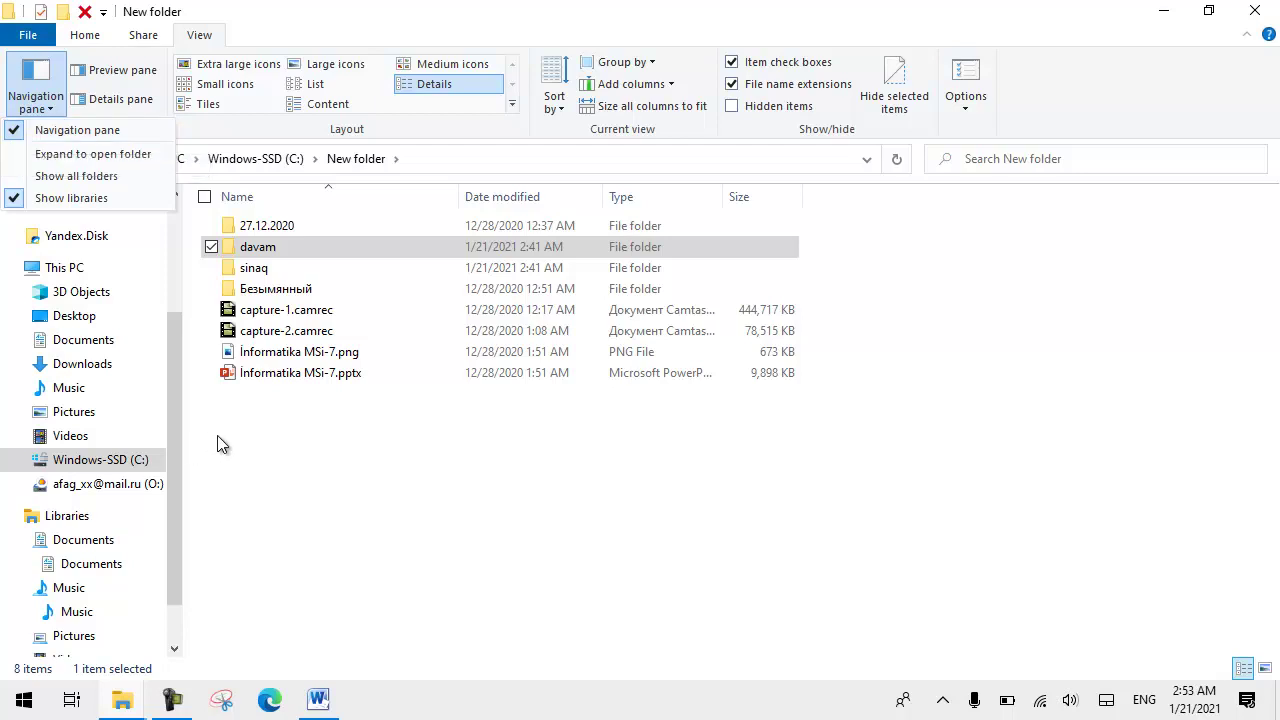
{"action": "left_click", "coordinate": [232, 412]}
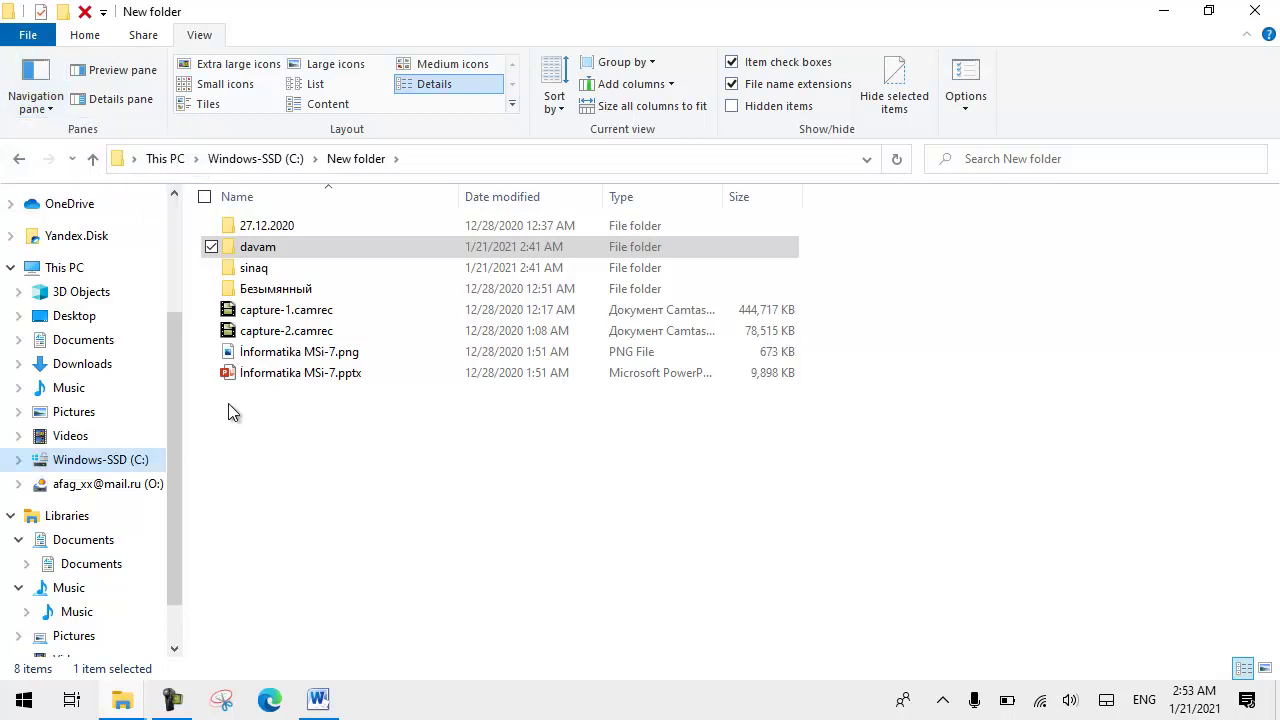
Show the preview pane and preview İnformatika MSi-7.png and İnformatika MSi-7.pptx in it.
{"action": "left_click", "coordinate": [131, 85]}
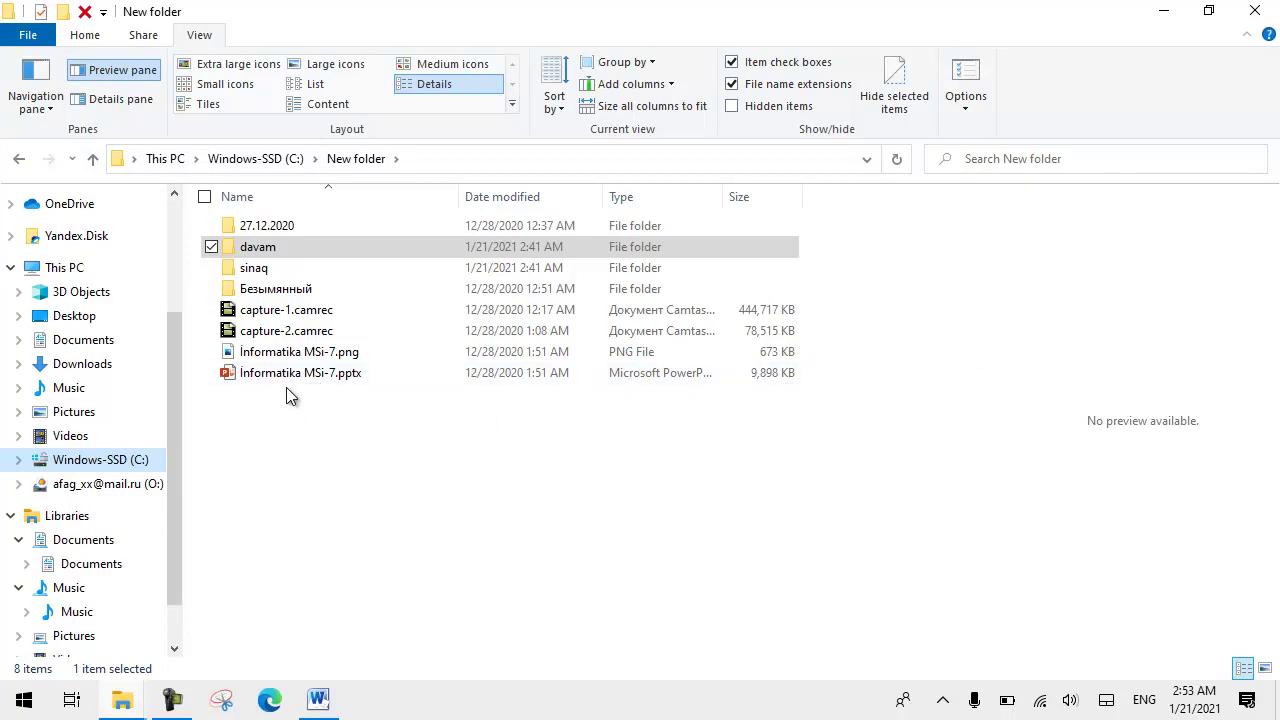
{"action": "left_click", "coordinate": [275, 355]}
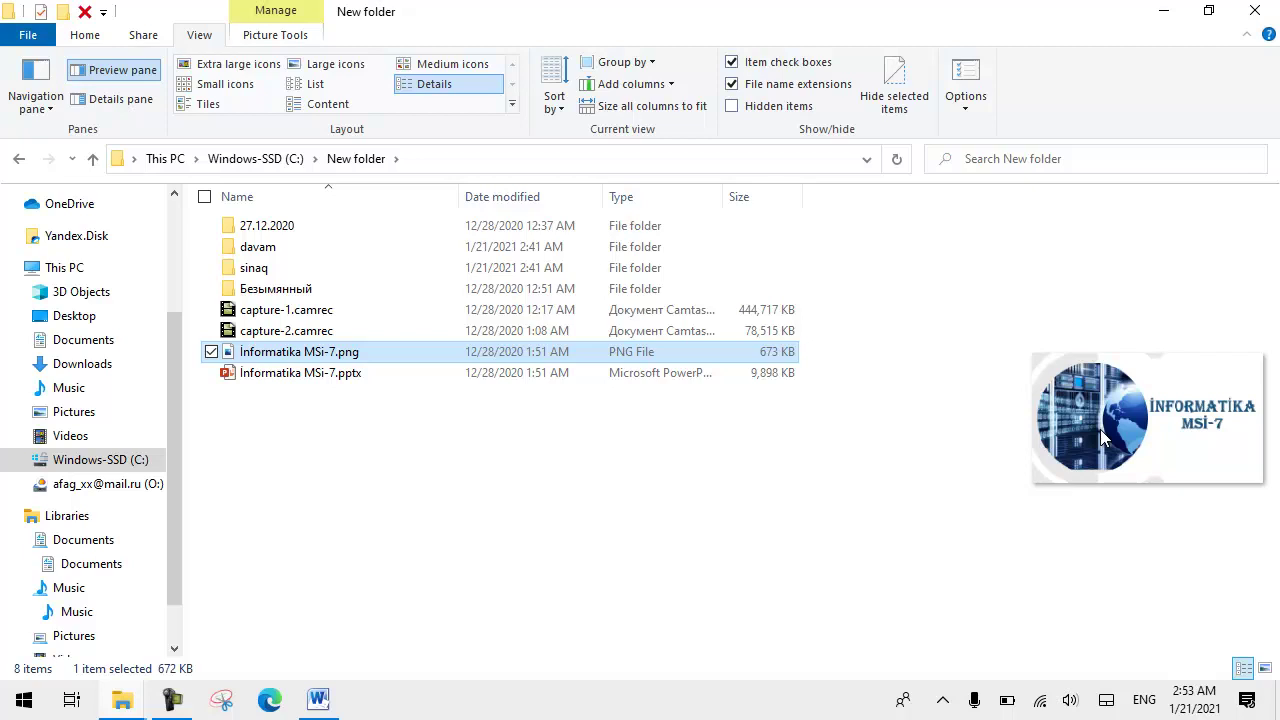
{"action": "left_click", "coordinate": [320, 379]}
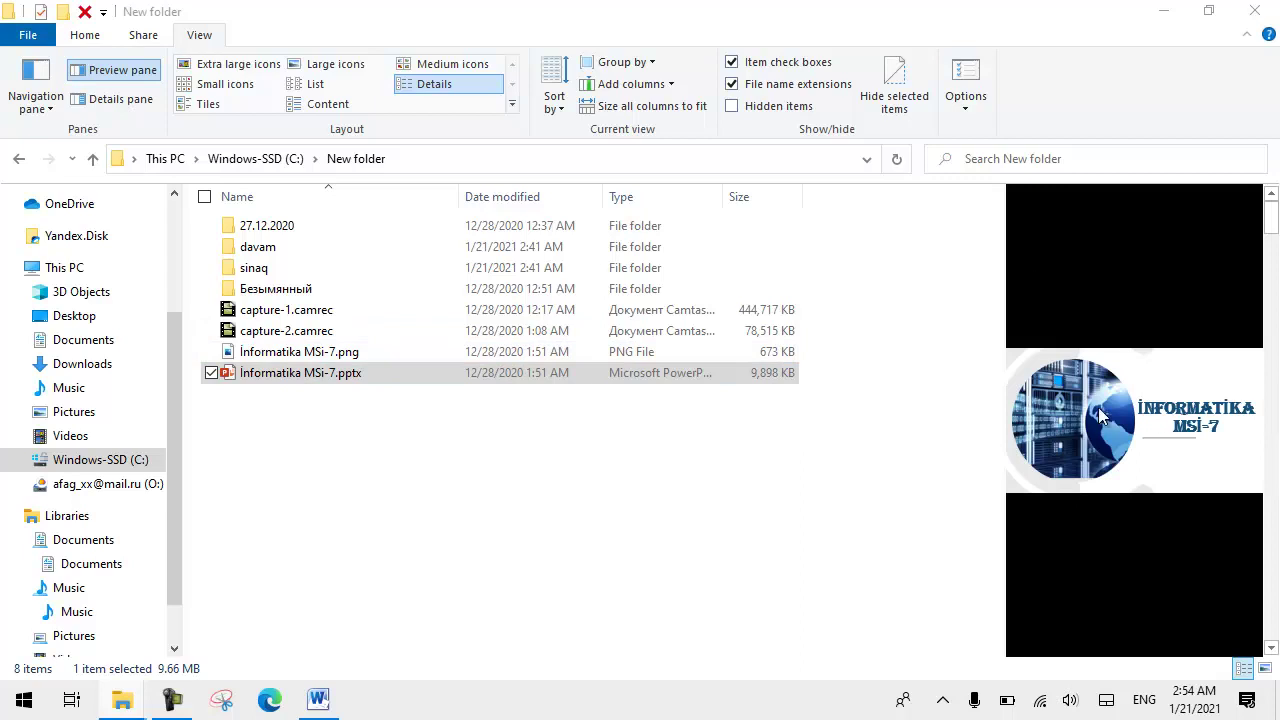
Switch to the details pane for İnformatika MSi-7.pptx, return to the preview pane, and show the details pane again.
{"action": "left_click", "coordinate": [128, 99]}
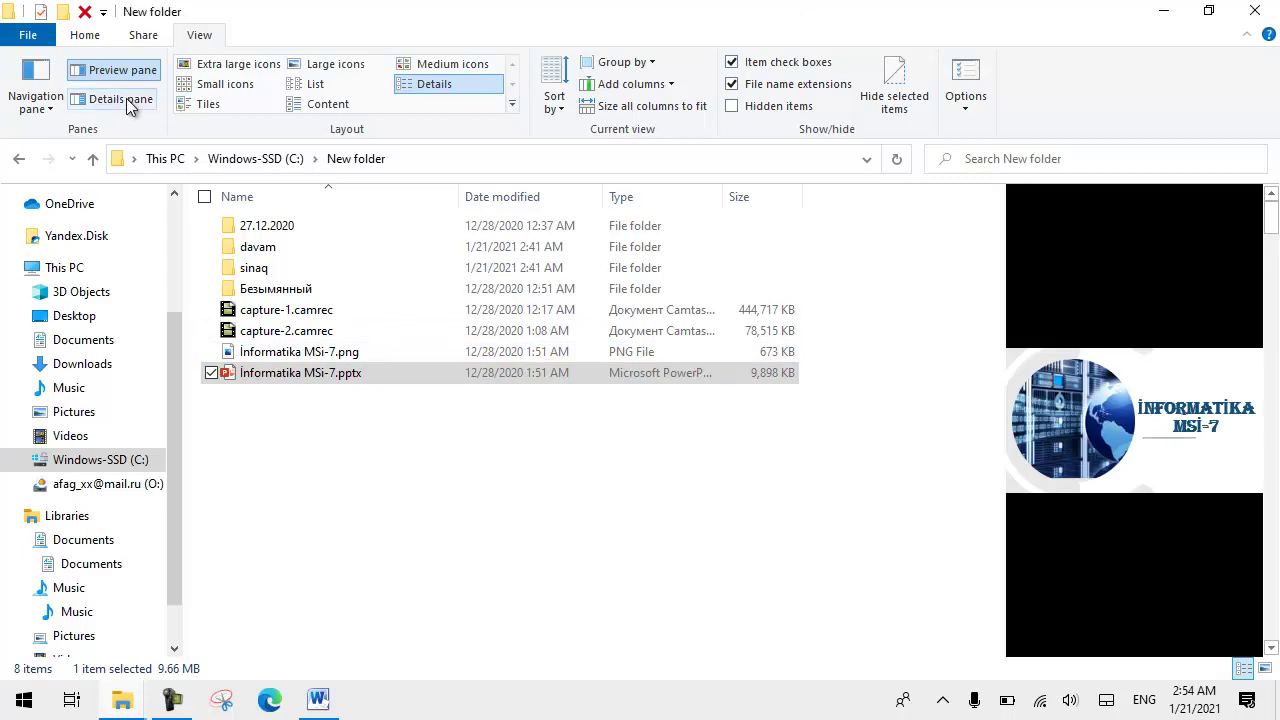
{"action": "left_click", "coordinate": [128, 100]}
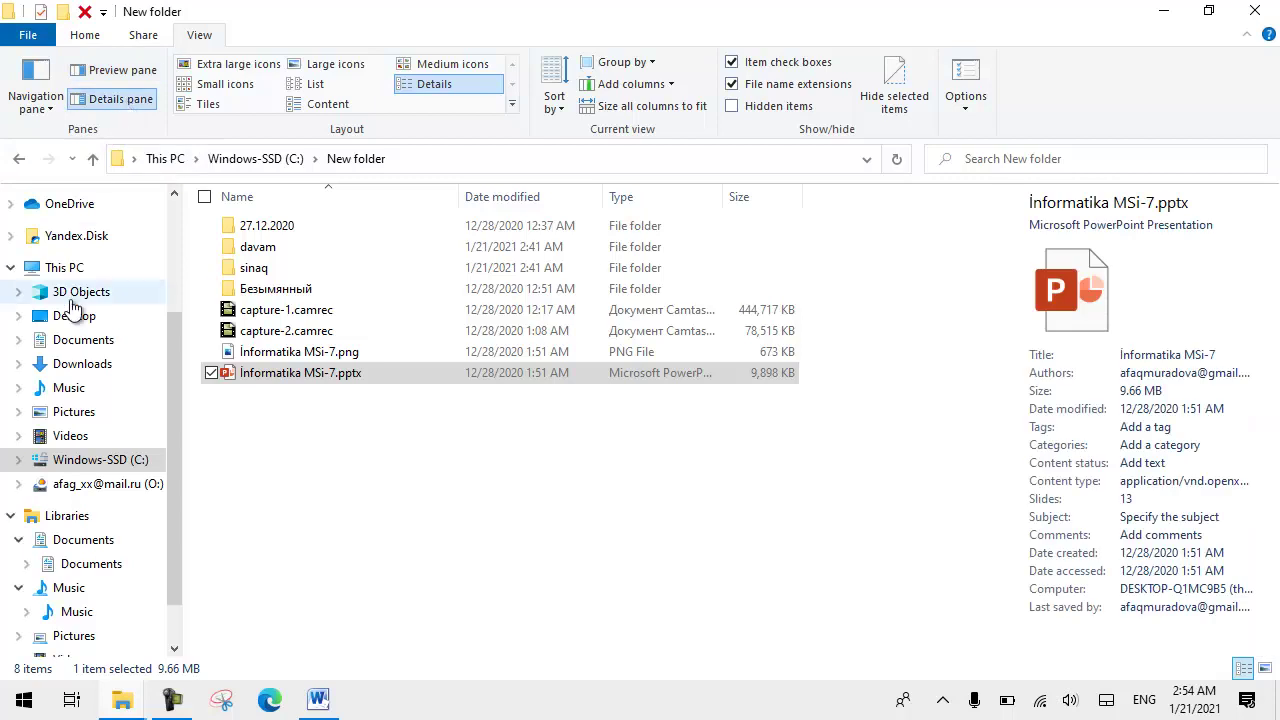
{"action": "left_click", "coordinate": [97, 76]}
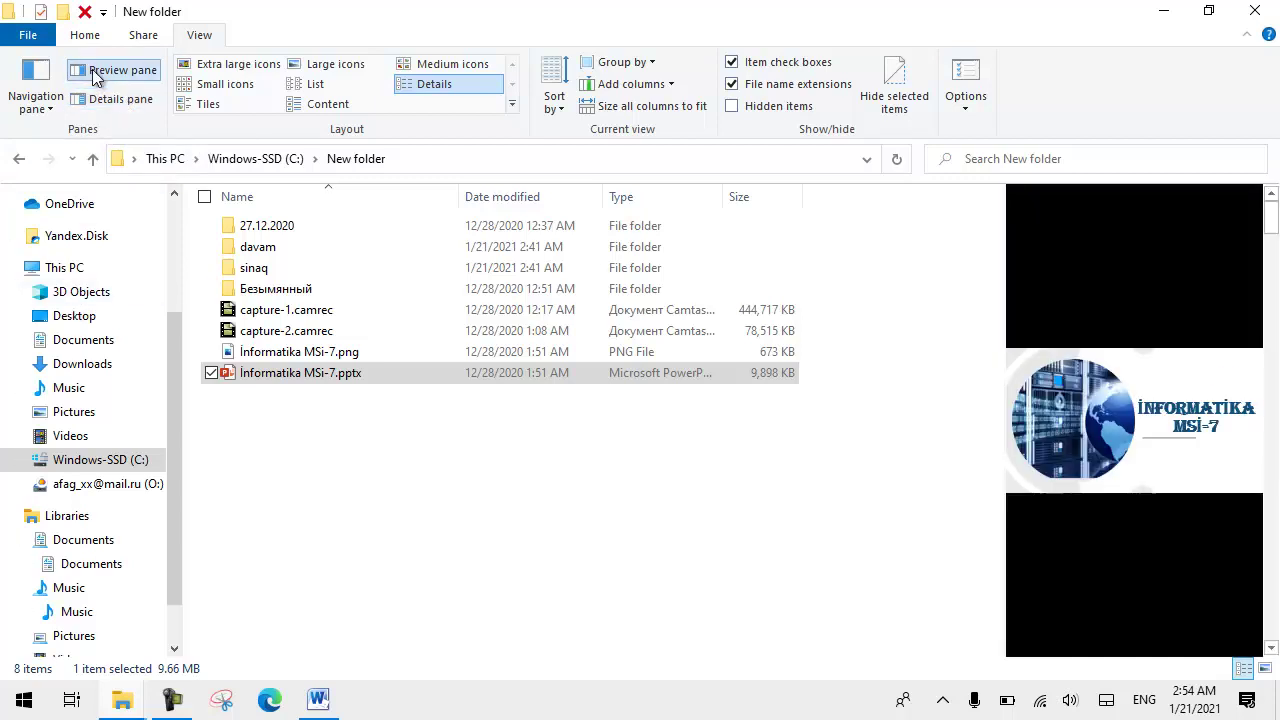
{"action": "left_click", "coordinate": [102, 95]}
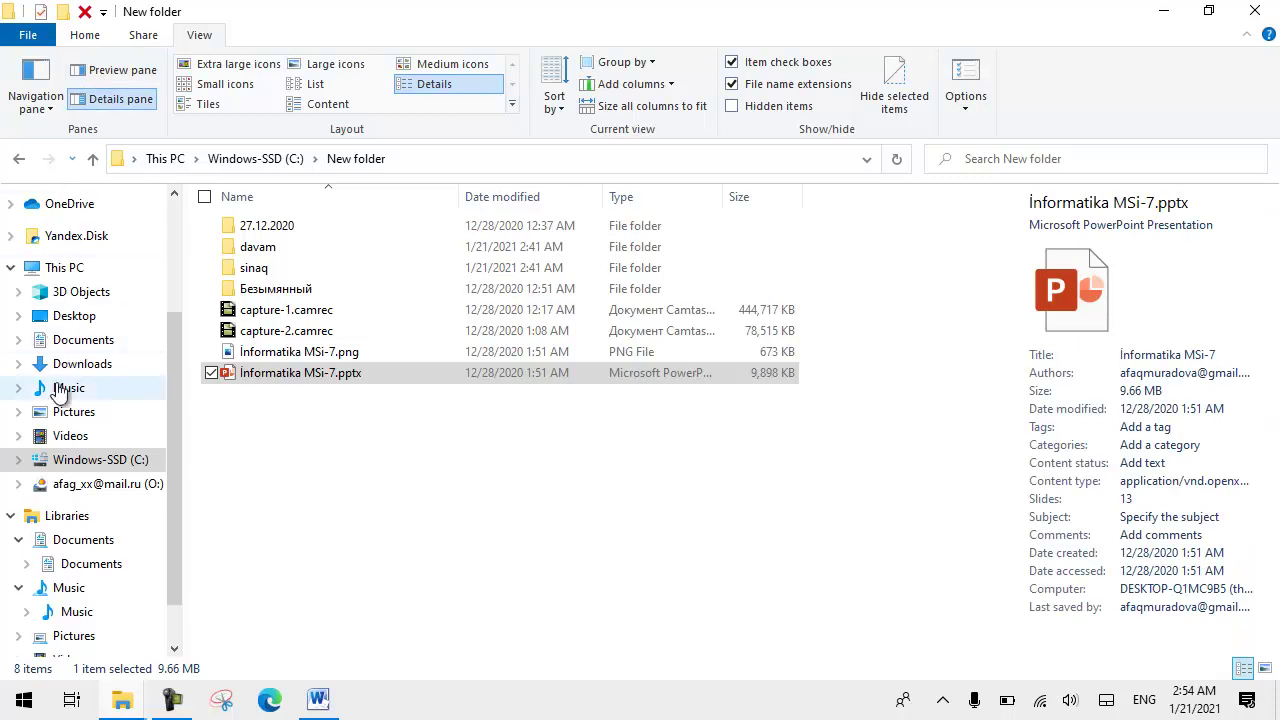
View the details of capture-1.camrec and the sinaq folder, and hide the details pane.
{"action": "left_click", "coordinate": [775, 375]}
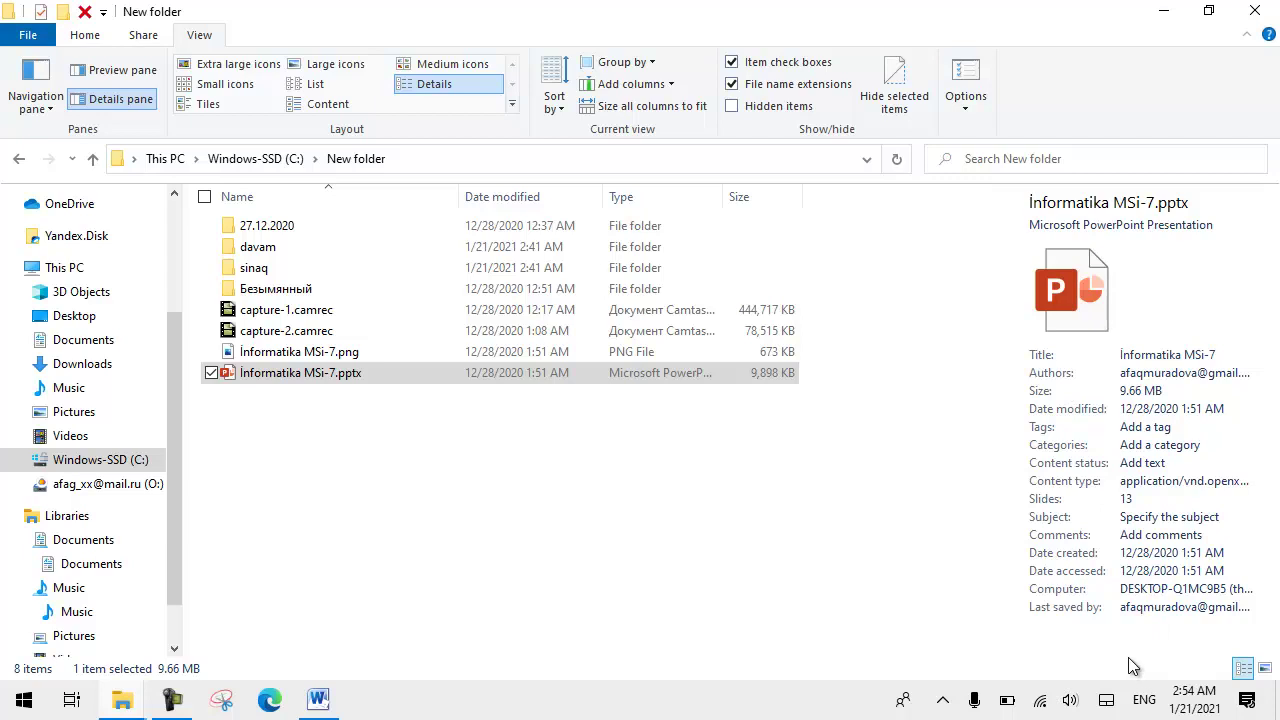
{"action": "left_click", "coordinate": [285, 311]}
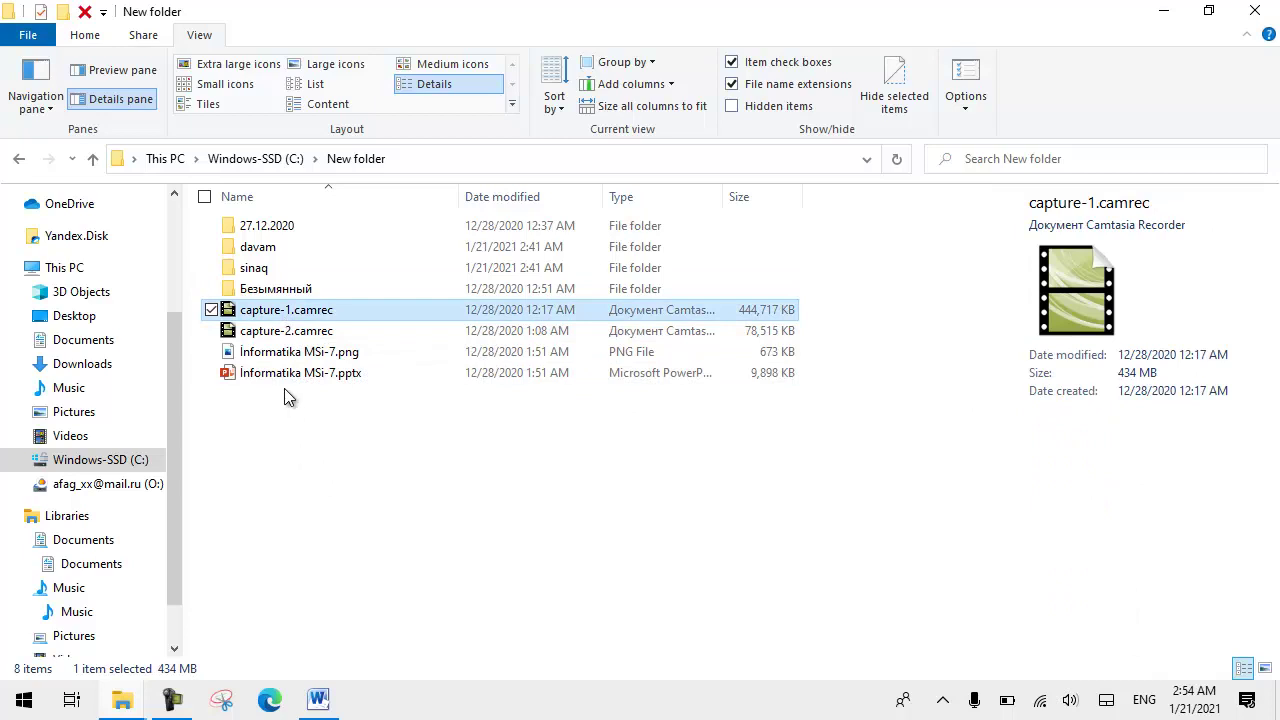
{"action": "left_click", "coordinate": [256, 268]}
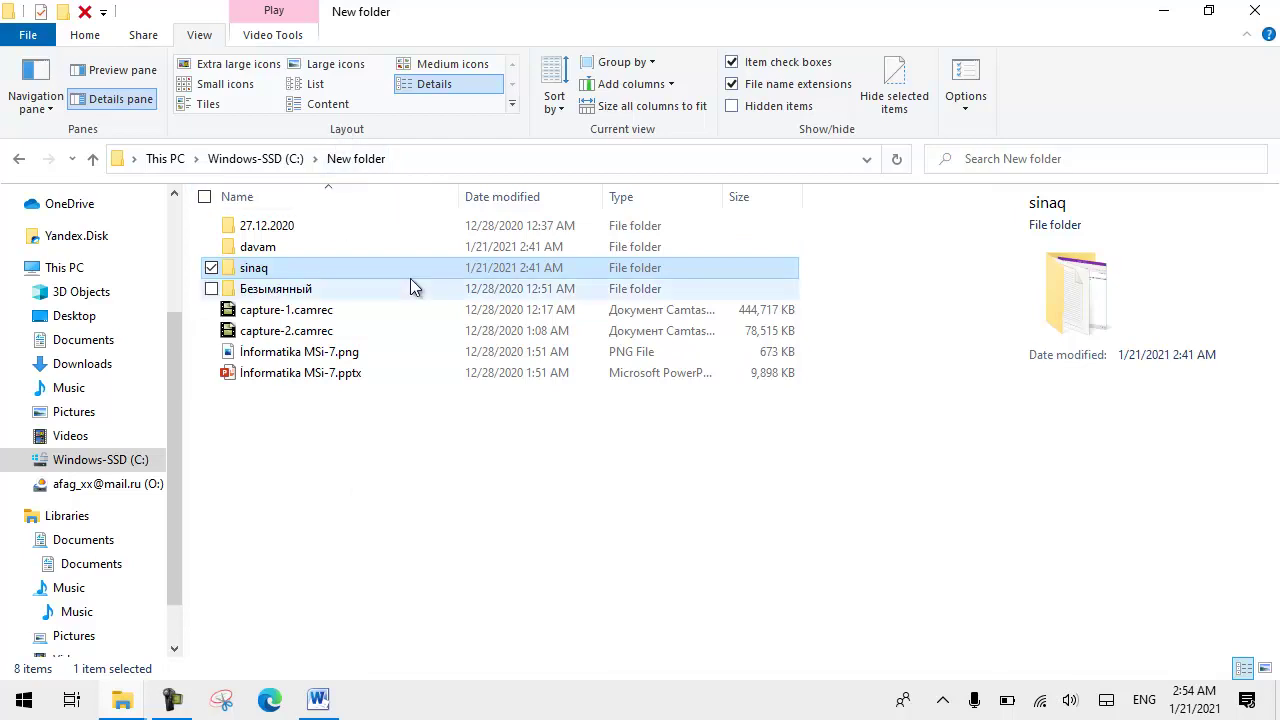
{"action": "left_click", "coordinate": [111, 108]}
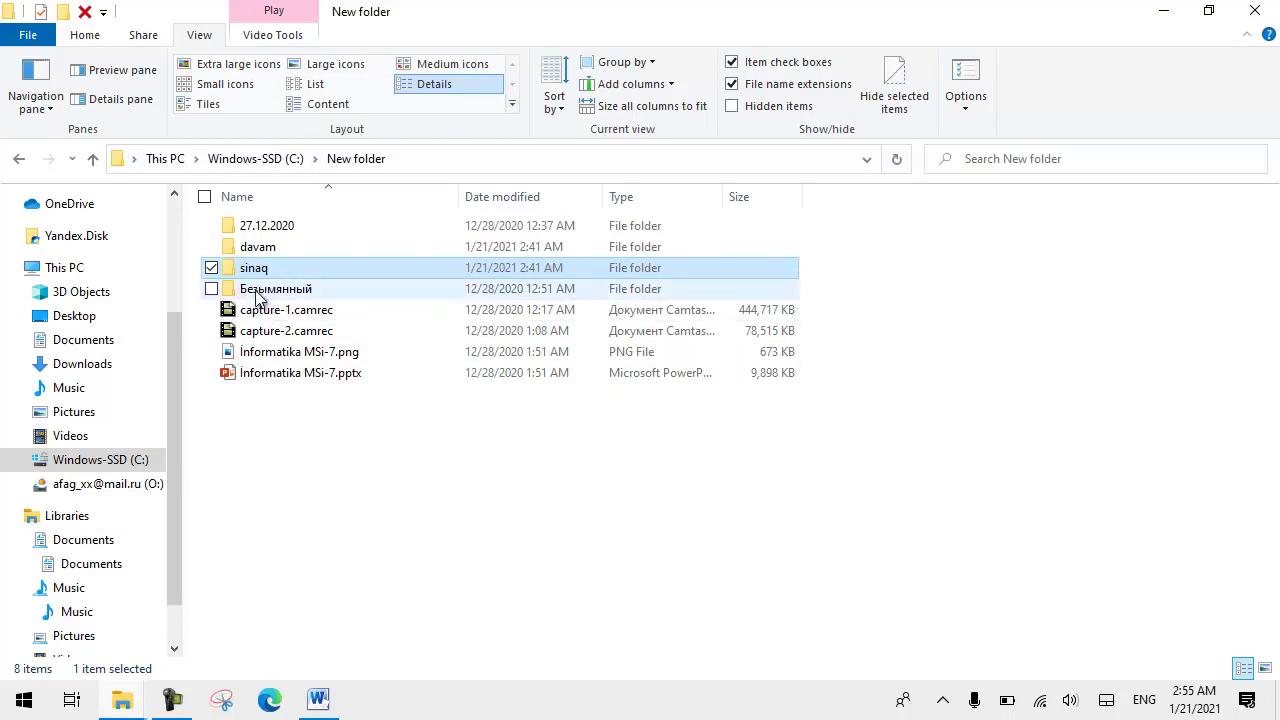
Show the folder contents as extra large, large, medium and small icons in turn.
{"action": "left_click", "coordinate": [230, 64]}
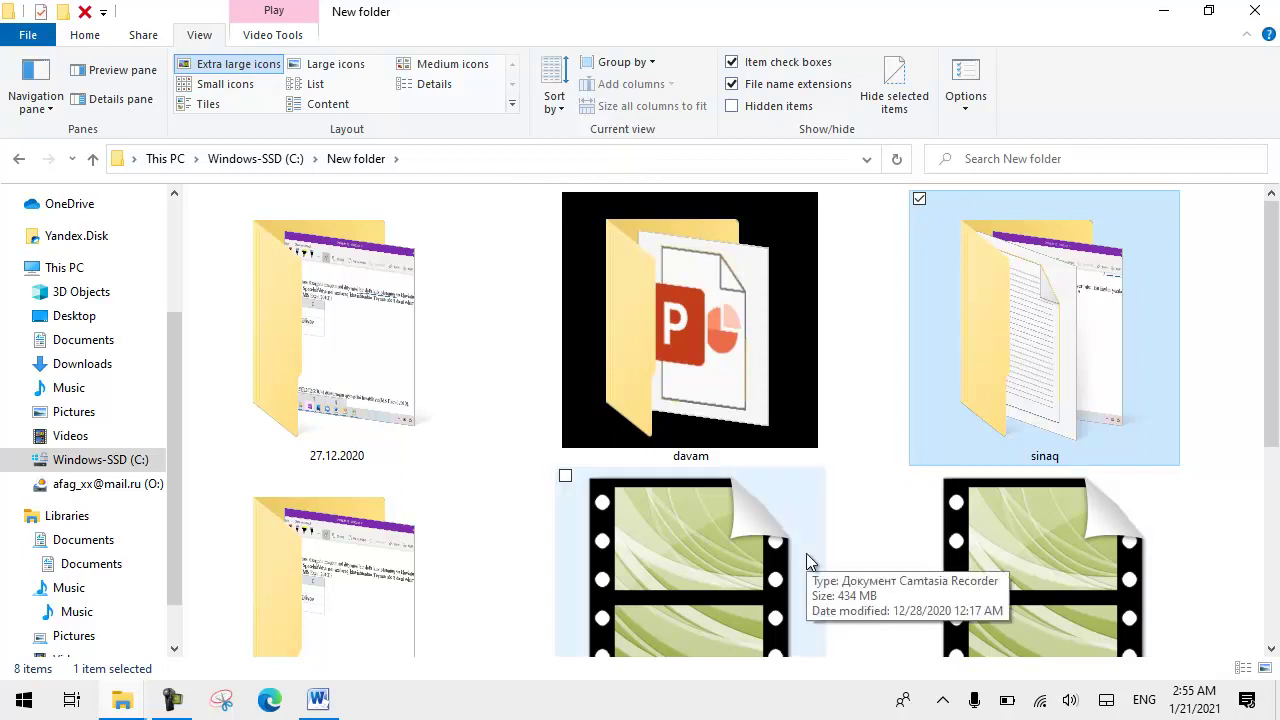
{"action": "left_click", "coordinate": [354, 63]}
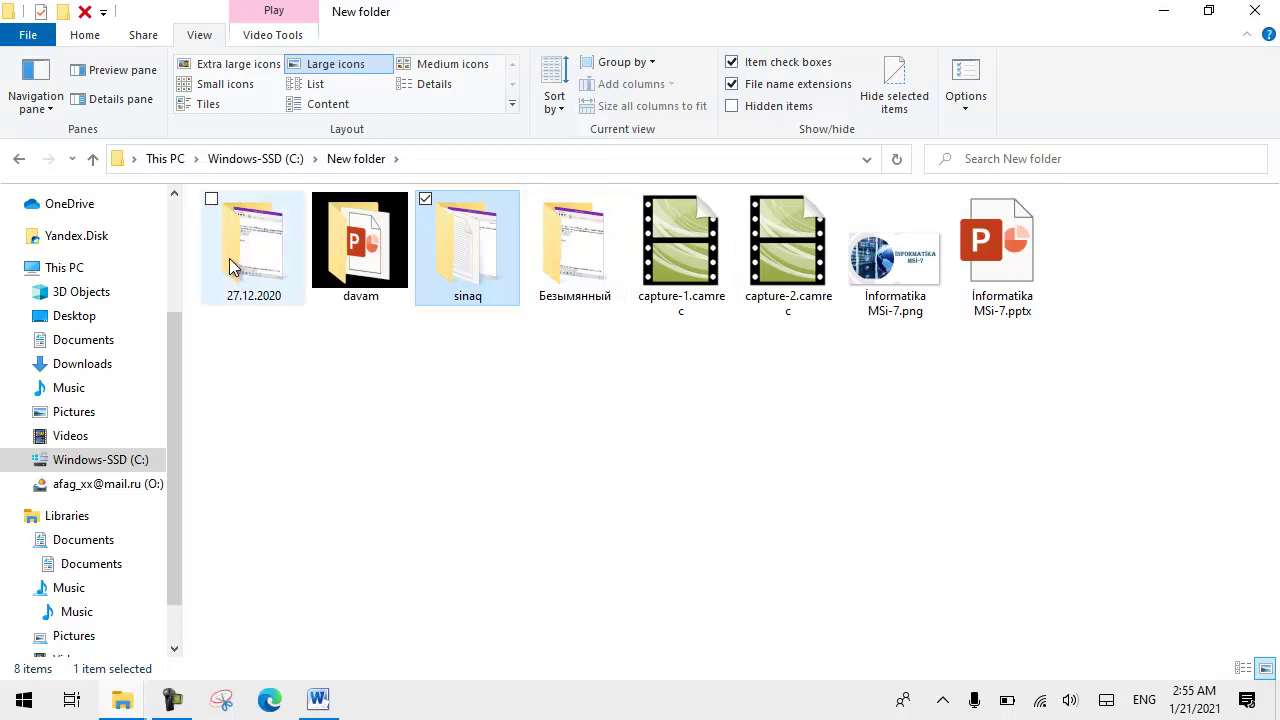
{"action": "left_click", "coordinate": [424, 66]}
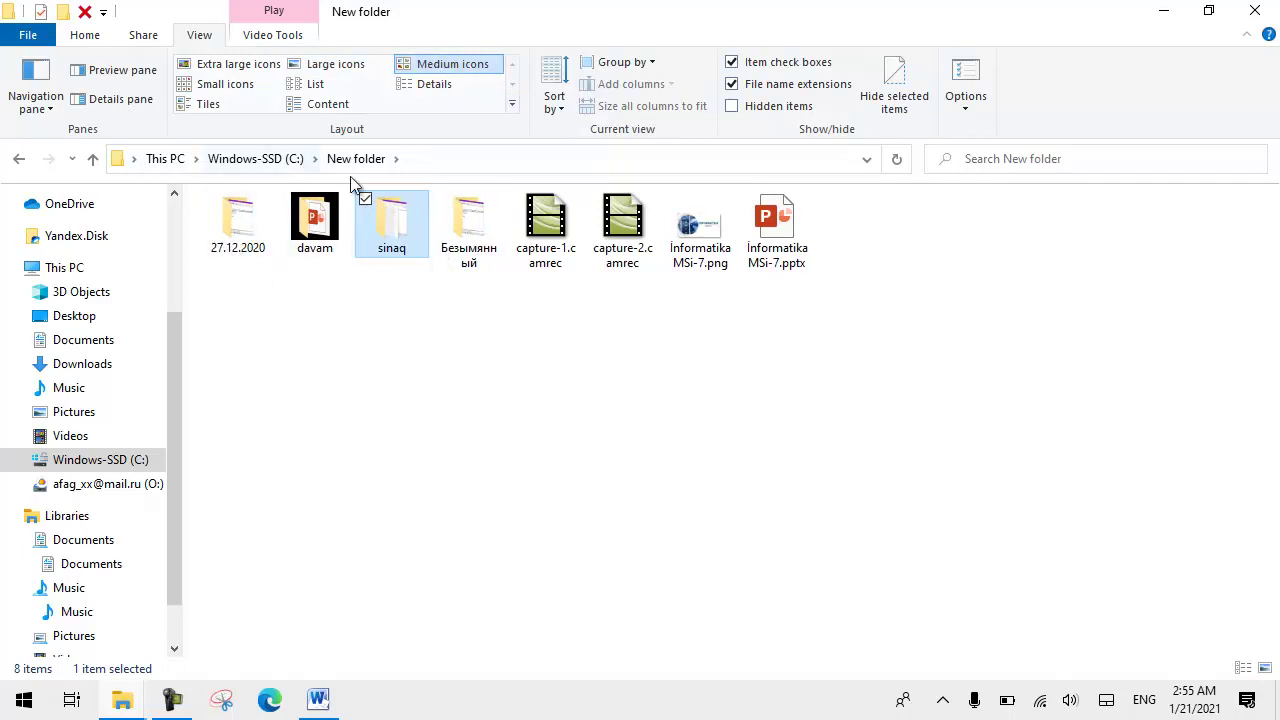
{"action": "left_click", "coordinate": [192, 86]}
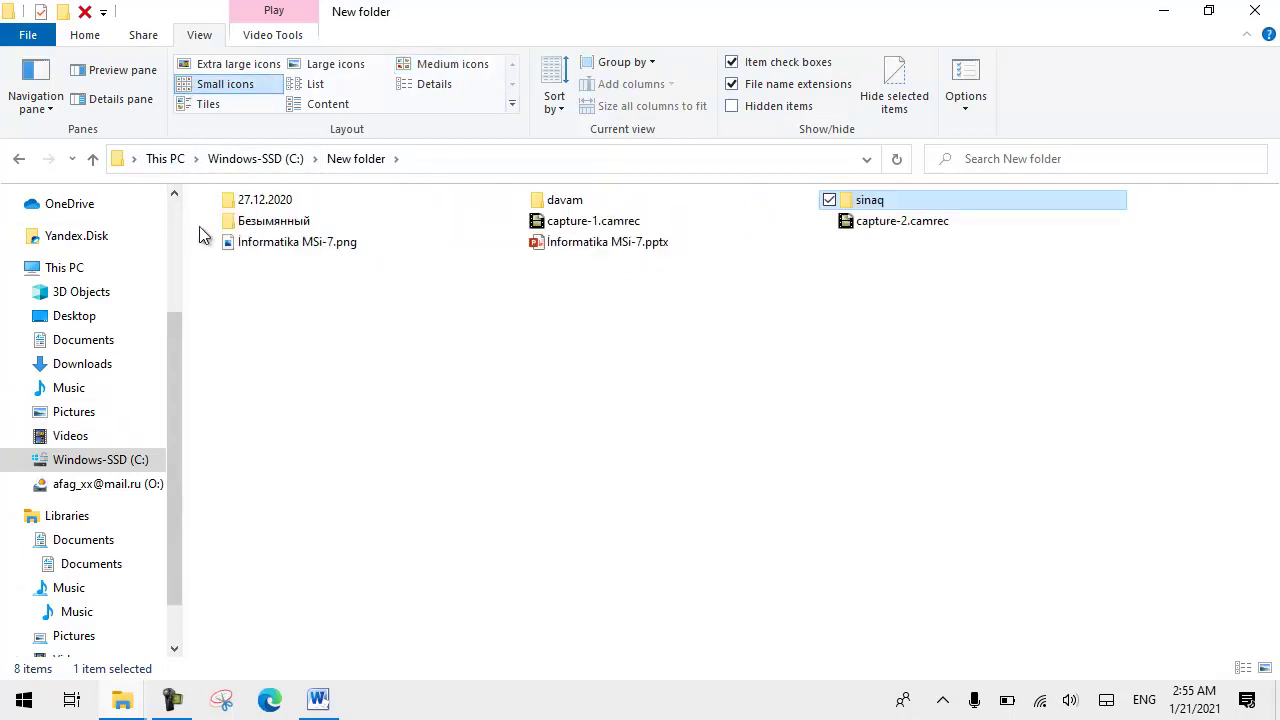
Compare the List layout with Small icons and set the folder layout to Details.
{"action": "left_click", "coordinate": [292, 88]}
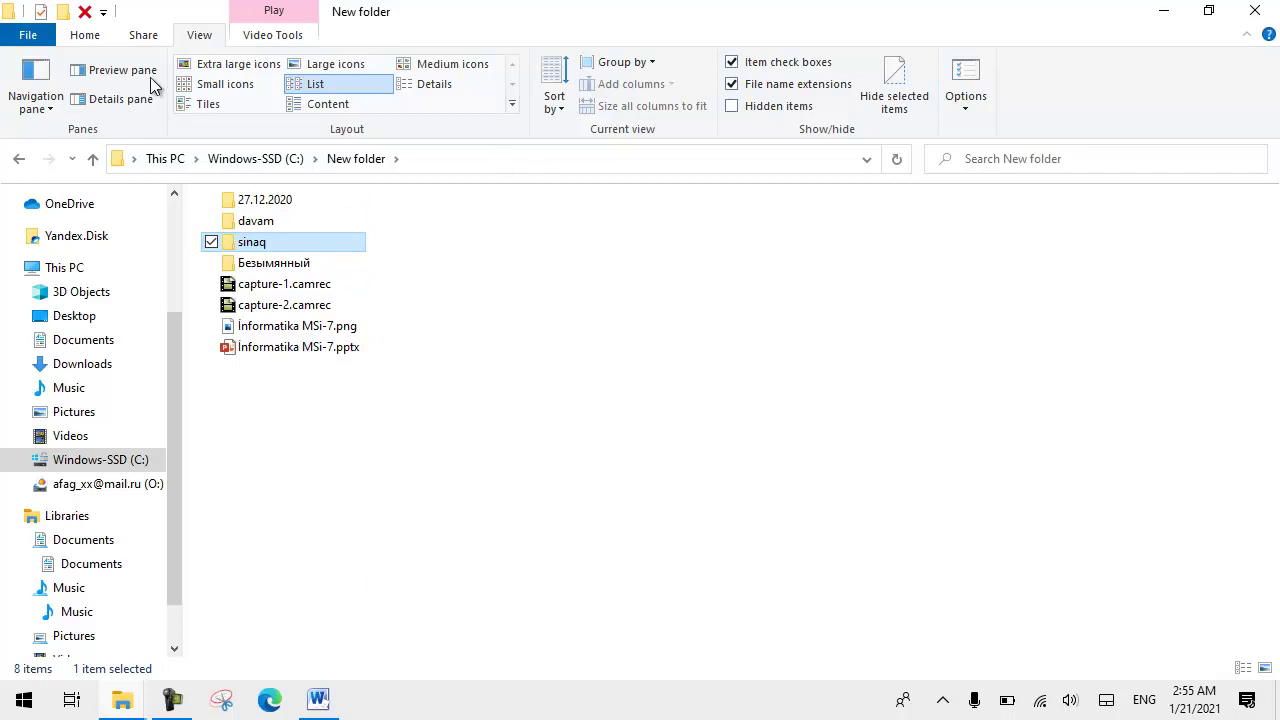
{"action": "left_click", "coordinate": [212, 86]}
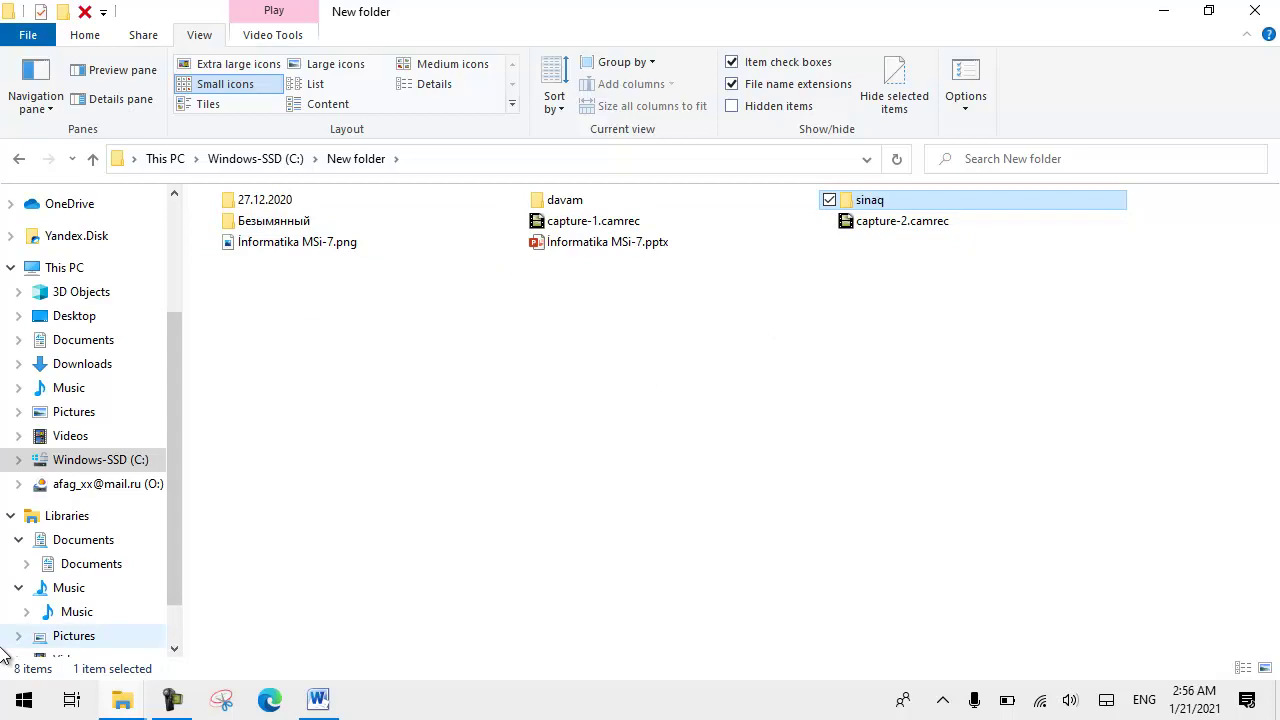
{"action": "left_click", "coordinate": [315, 86]}
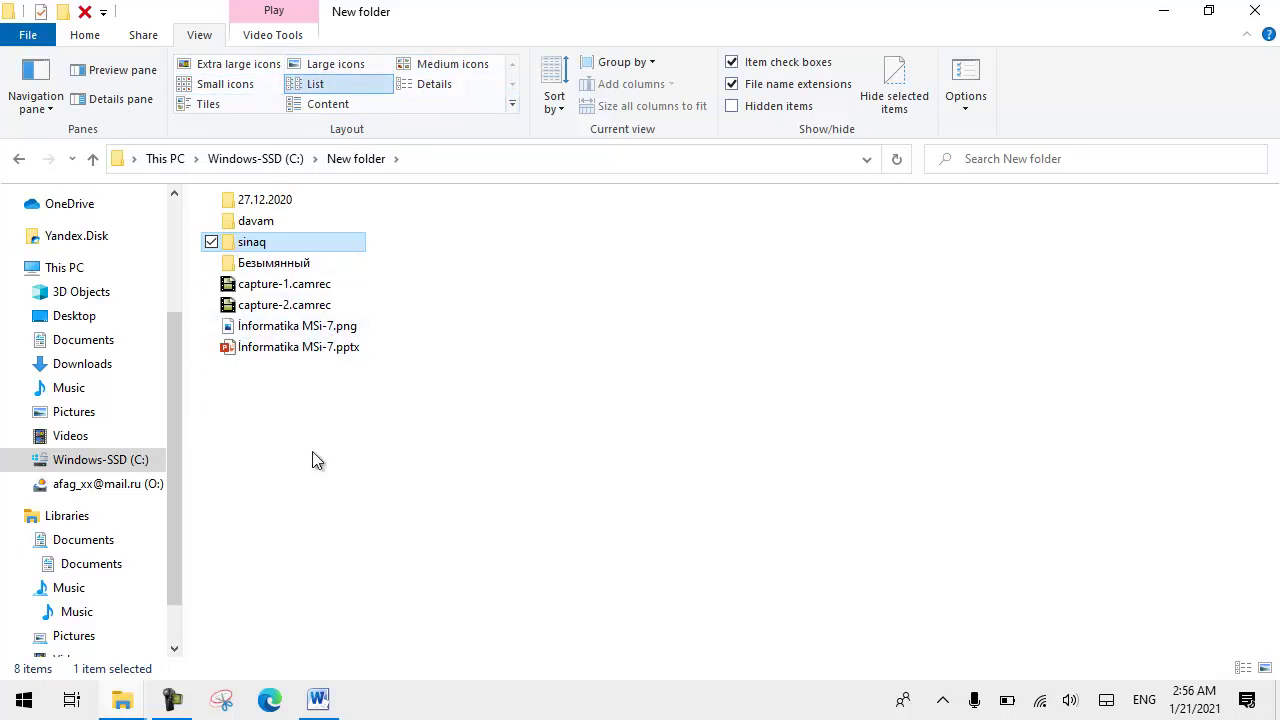
{"action": "left_click", "coordinate": [430, 84]}
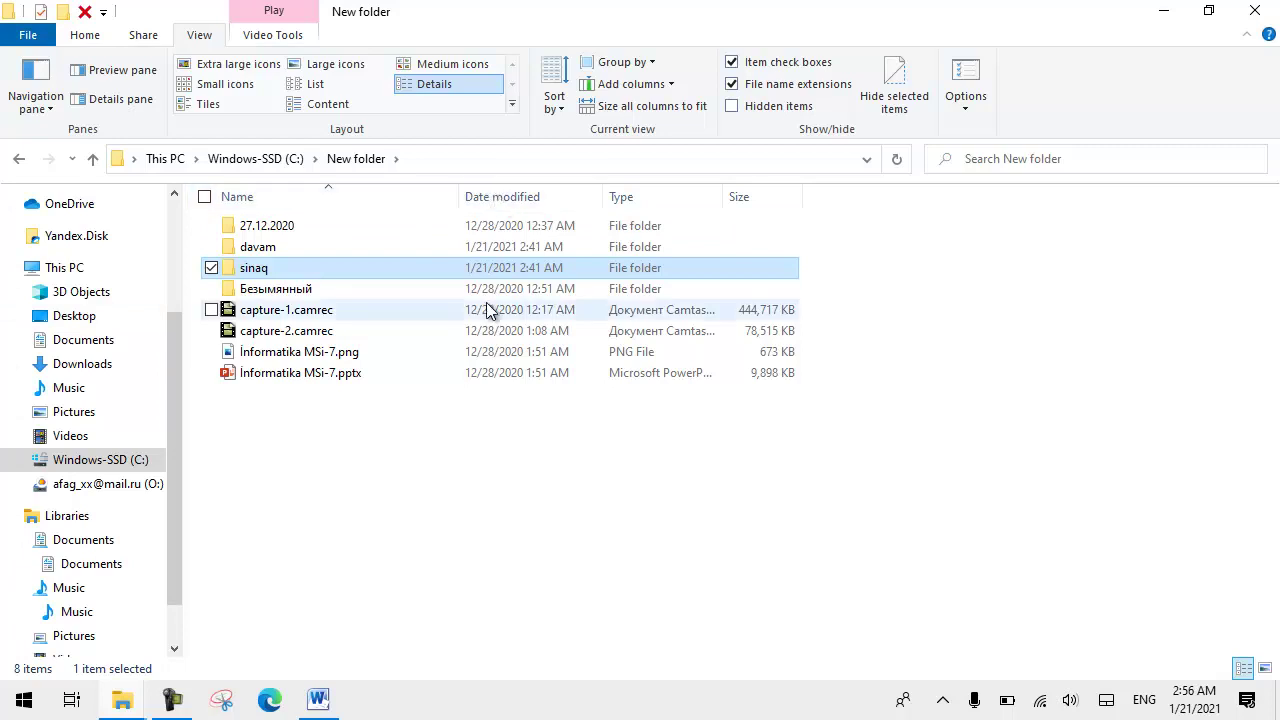
Sort the folder contents by date modified, and re-sort them by size in ascending order.
{"action": "left_click", "coordinate": [490, 197]}
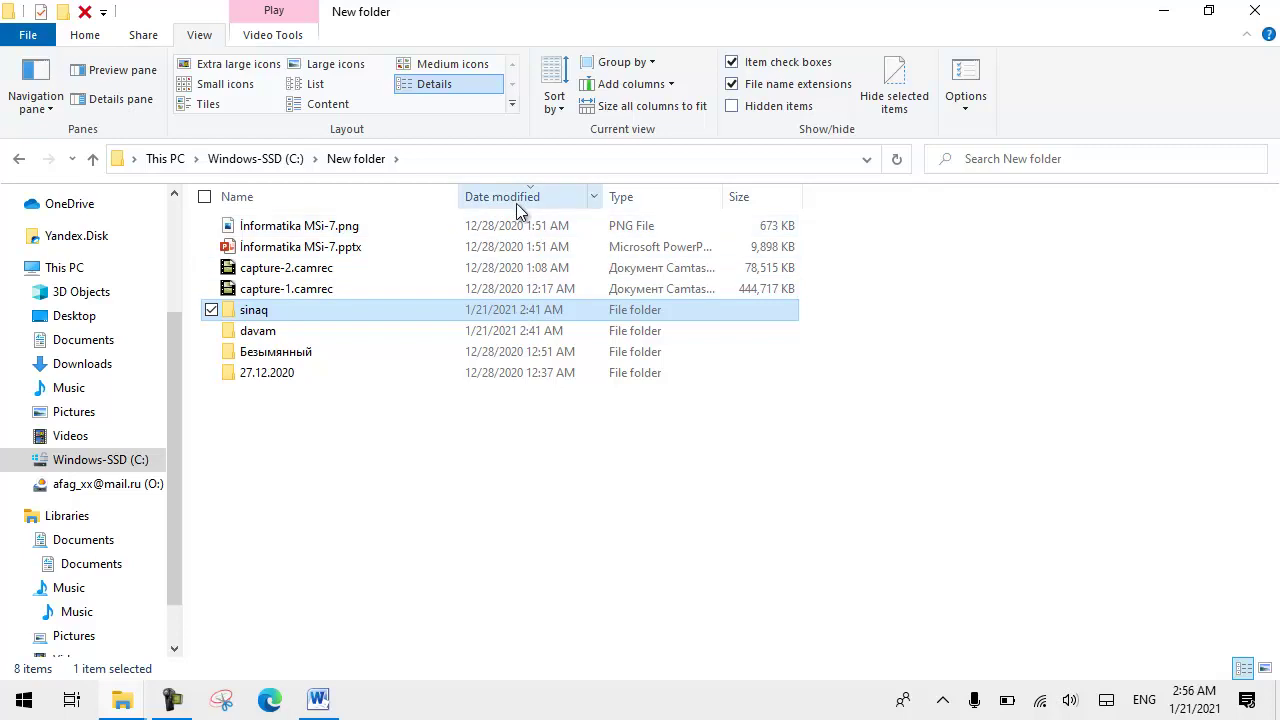
{"action": "left_click", "coordinate": [514, 201]}
{"action": "left_click", "coordinate": [514, 201]}
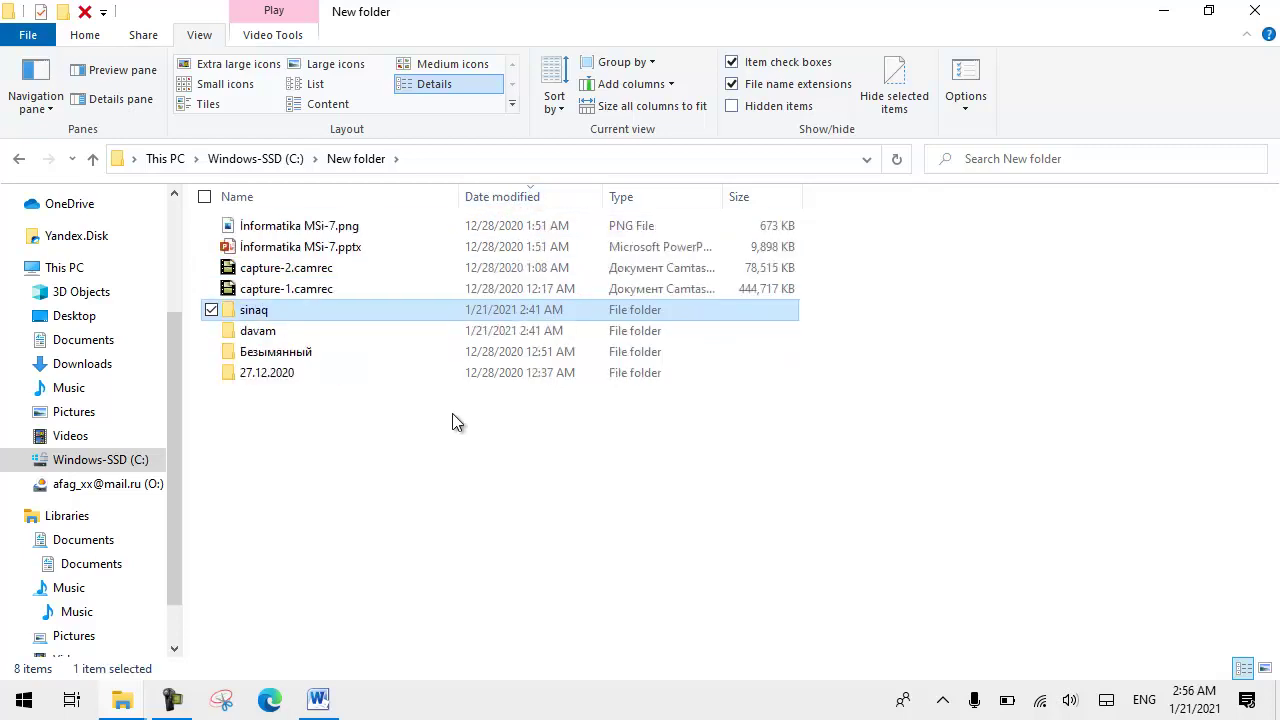
{"action": "left_click", "coordinate": [751, 198]}
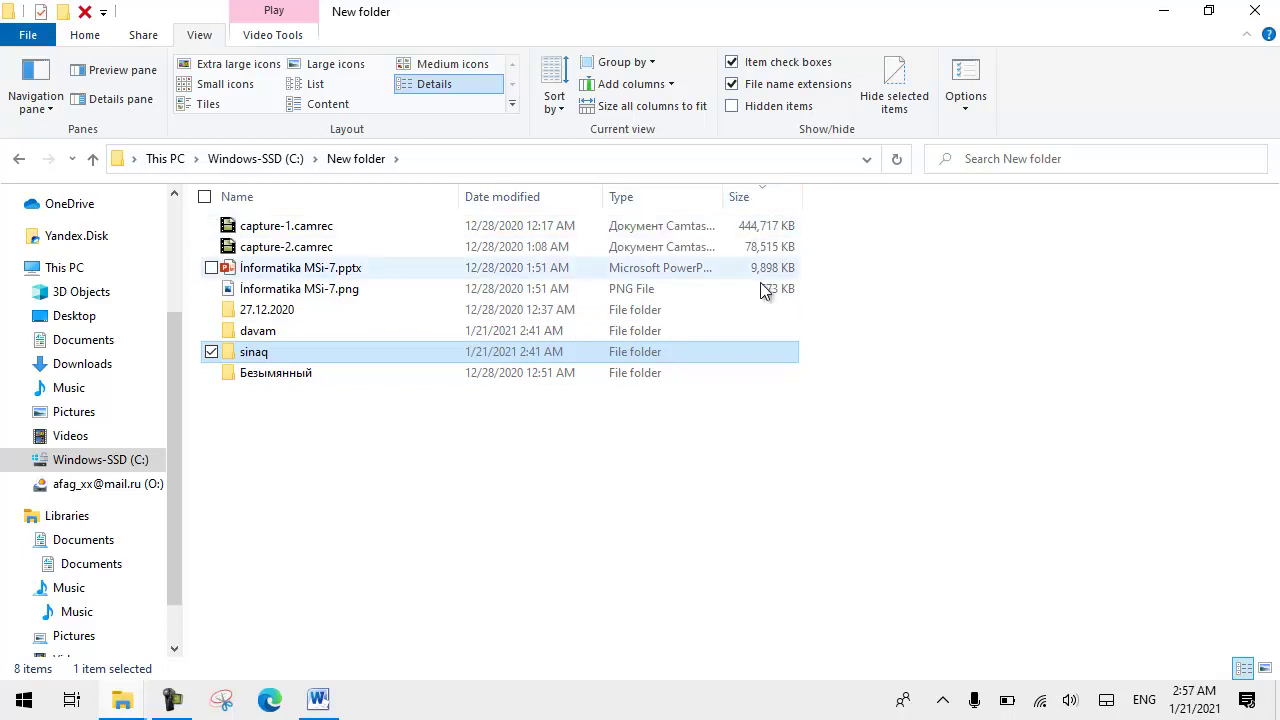
{"action": "left_click", "coordinate": [755, 199]}
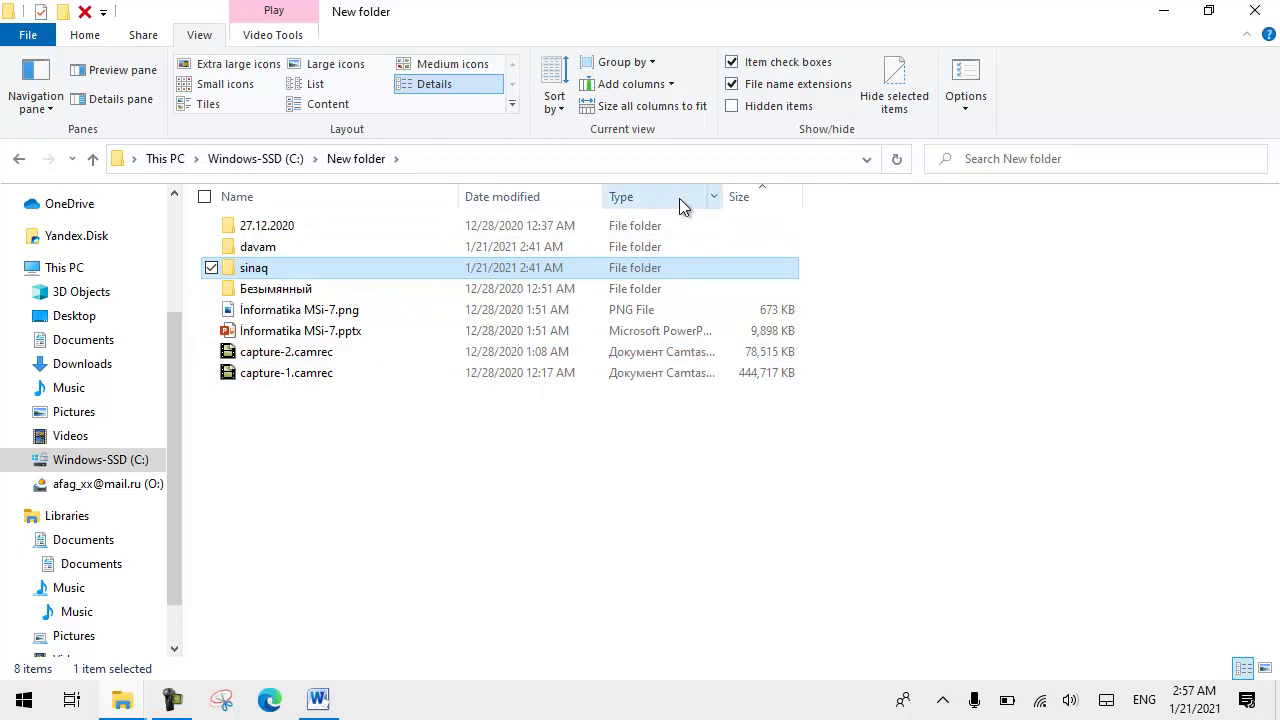
Filter the files by the type Документ Camtasia Recorder and clear the filter again.
{"action": "left_click", "coordinate": [716, 201]}
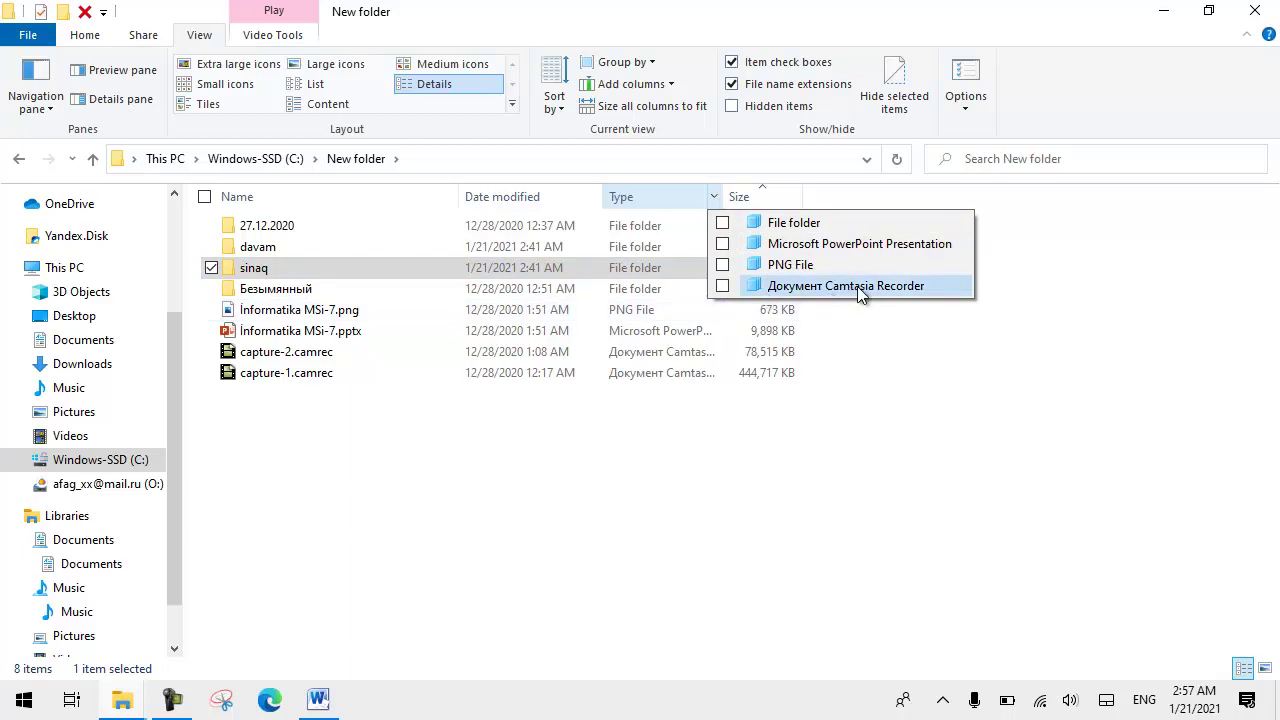
{"action": "left_click", "coordinate": [723, 286]}
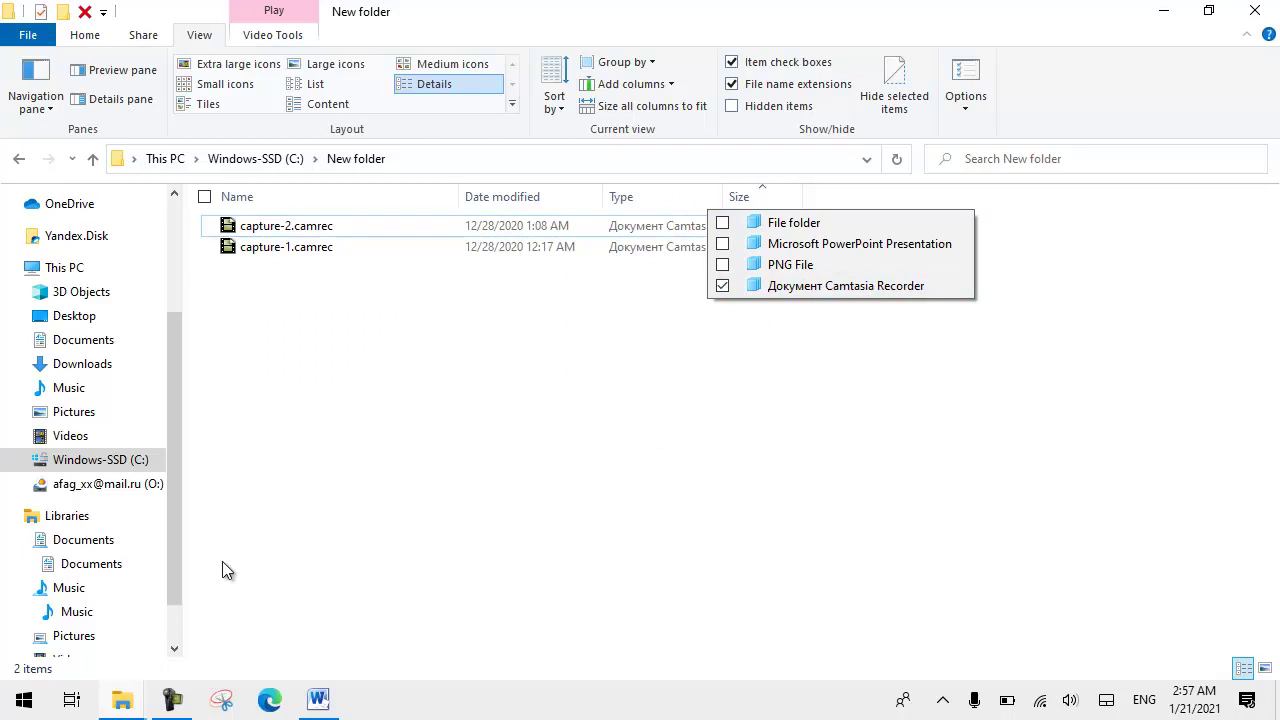
{"action": "left_click", "coordinate": [722, 286]}
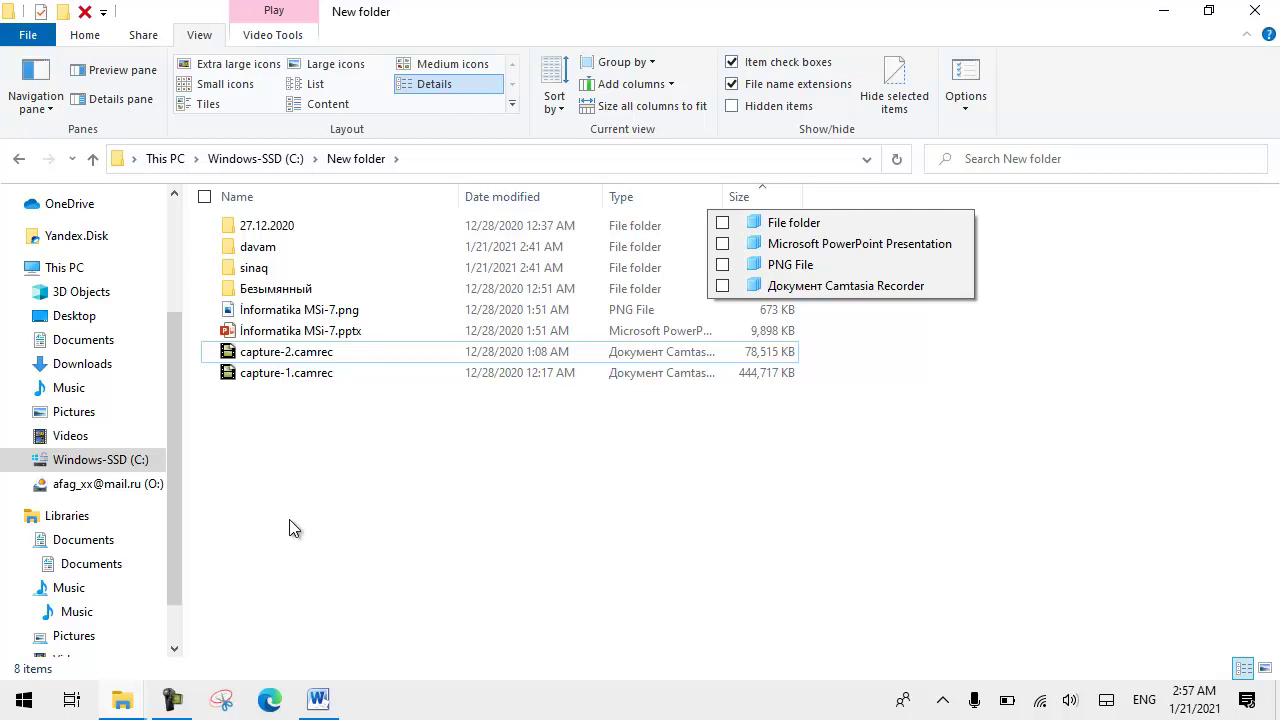
{"action": "left_click", "coordinate": [324, 513]}
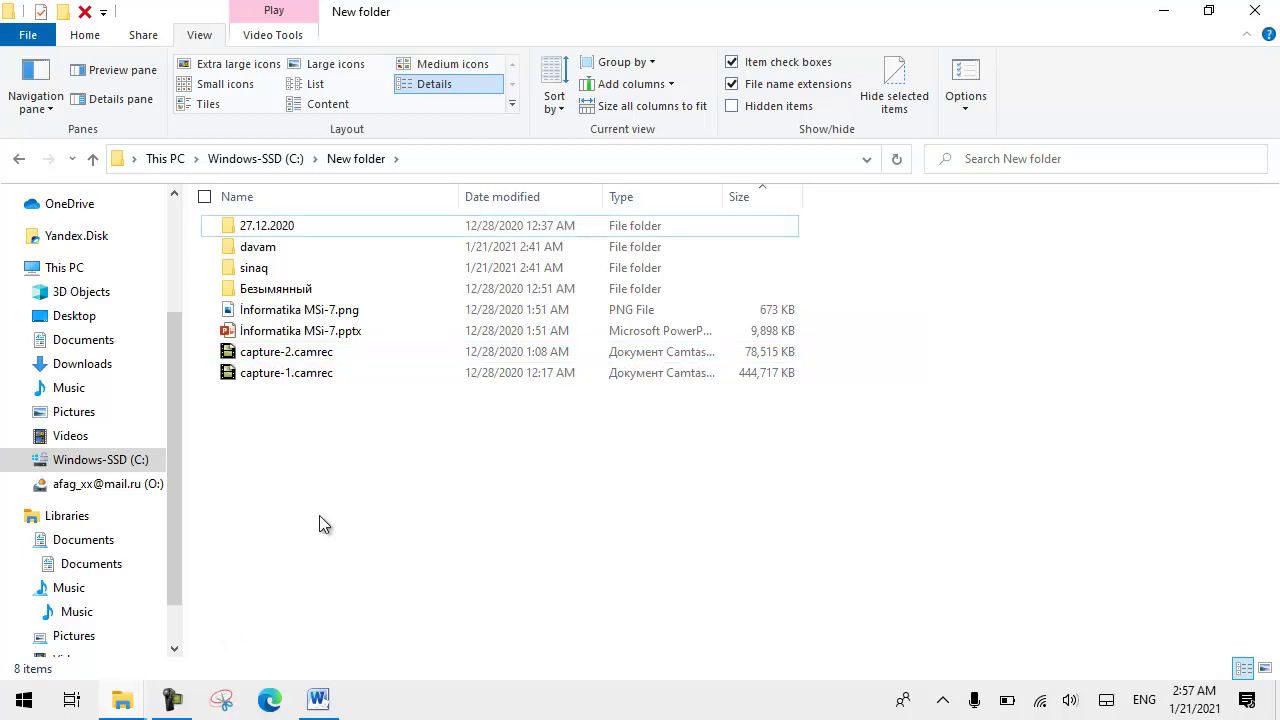
Change the folder layout to Tiles.
{"action": "left_click", "coordinate": [206, 104]}
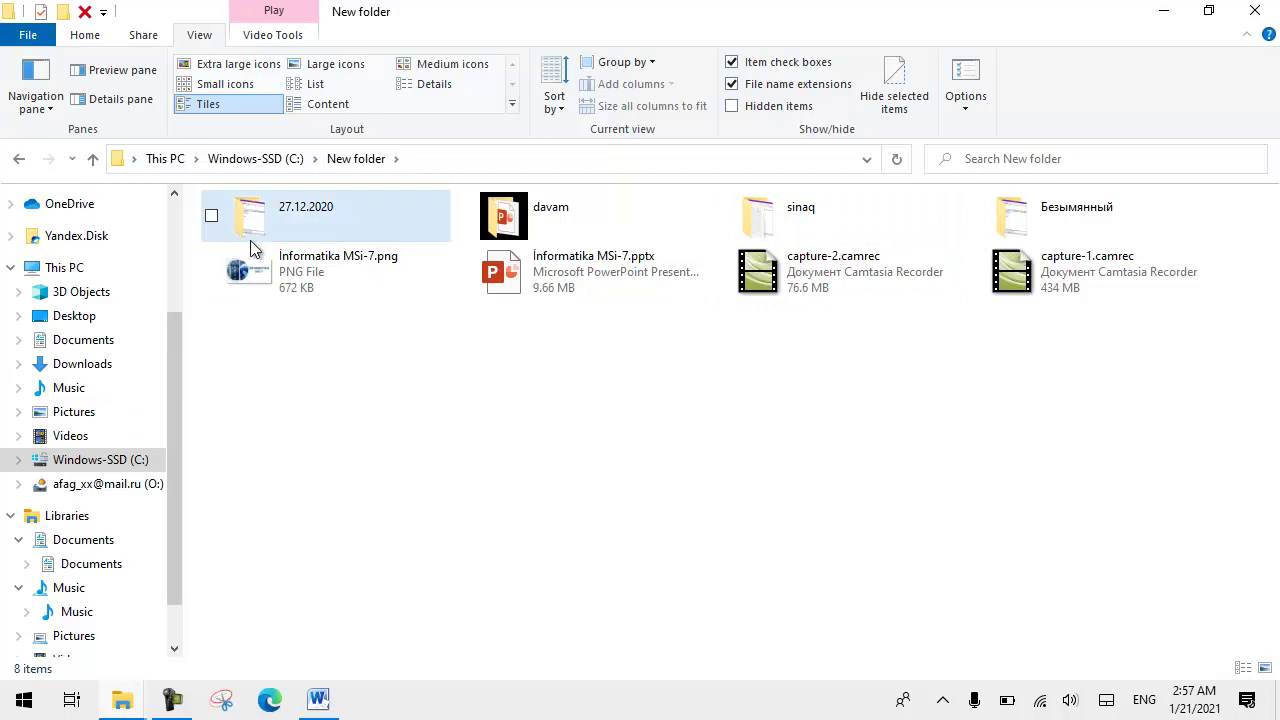
{"action": "mouse_move", "coordinate": [293, 207]}
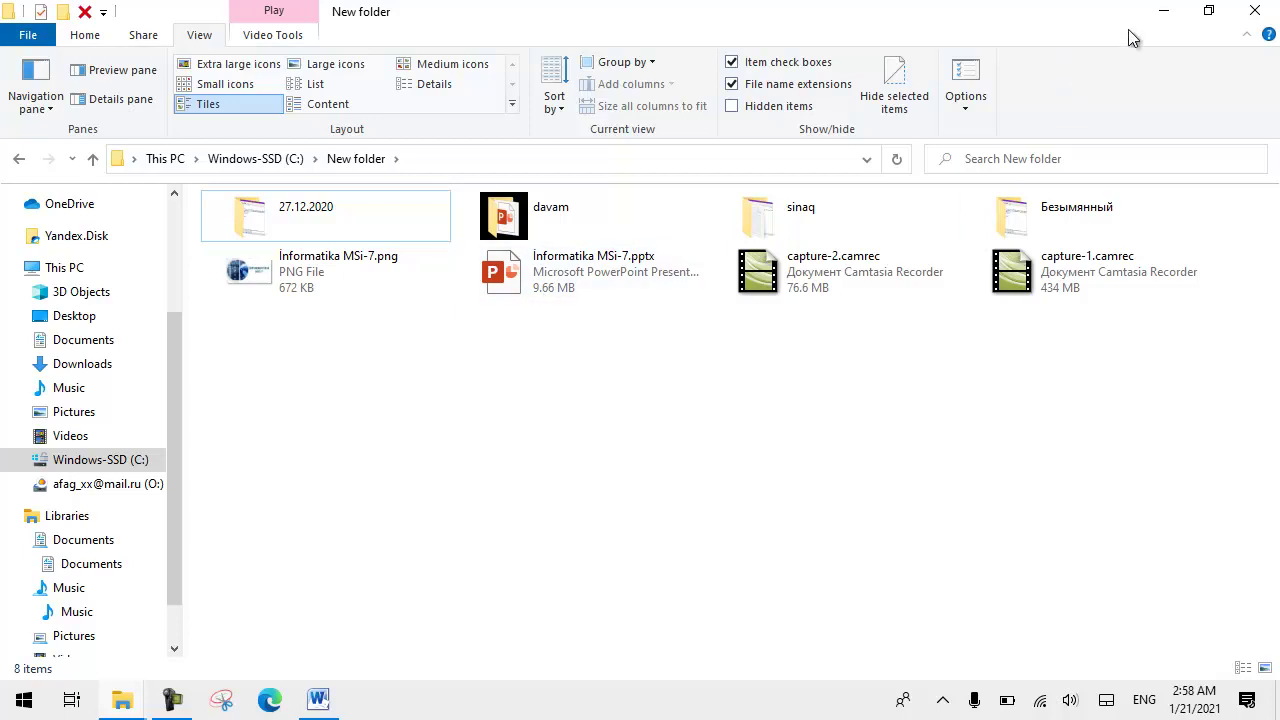
Shrink the folder window to part of the screen, switch its layout to Content and enlarge it back to full screen.
{"action": "left_click", "coordinate": [1208, 10]}
{"action": "left_click_drag", "start_coordinate": [632, 73], "coordinate": [187, 42]}
{"action": "left_click_drag", "start_coordinate": [519, 136], "coordinate": [811, 136]}
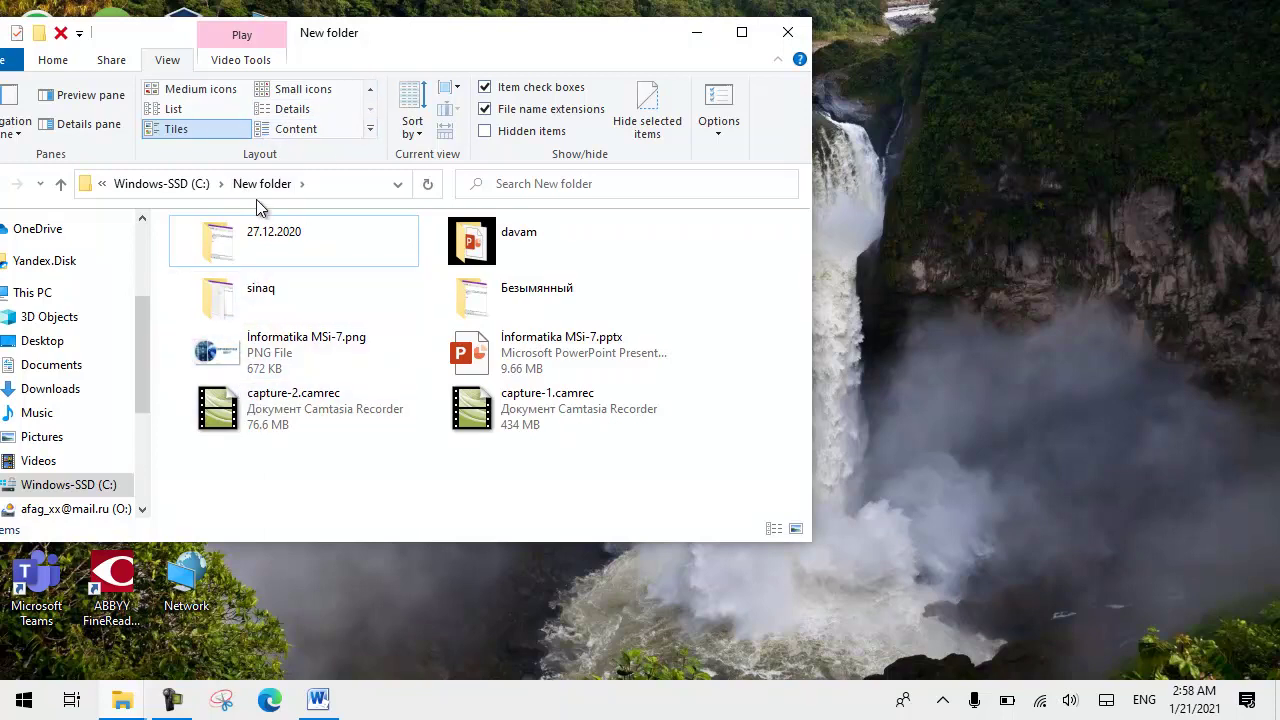
{"action": "left_click", "coordinate": [296, 129]}
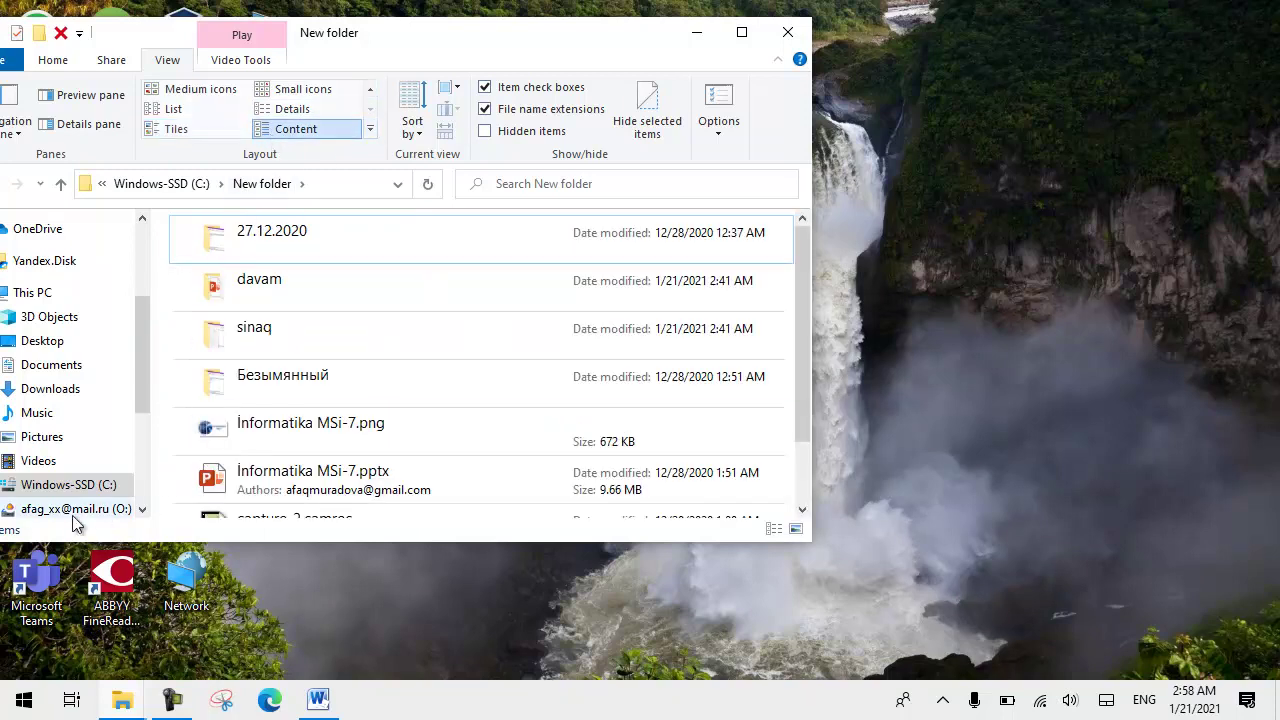
{"action": "left_click", "coordinate": [742, 32]}
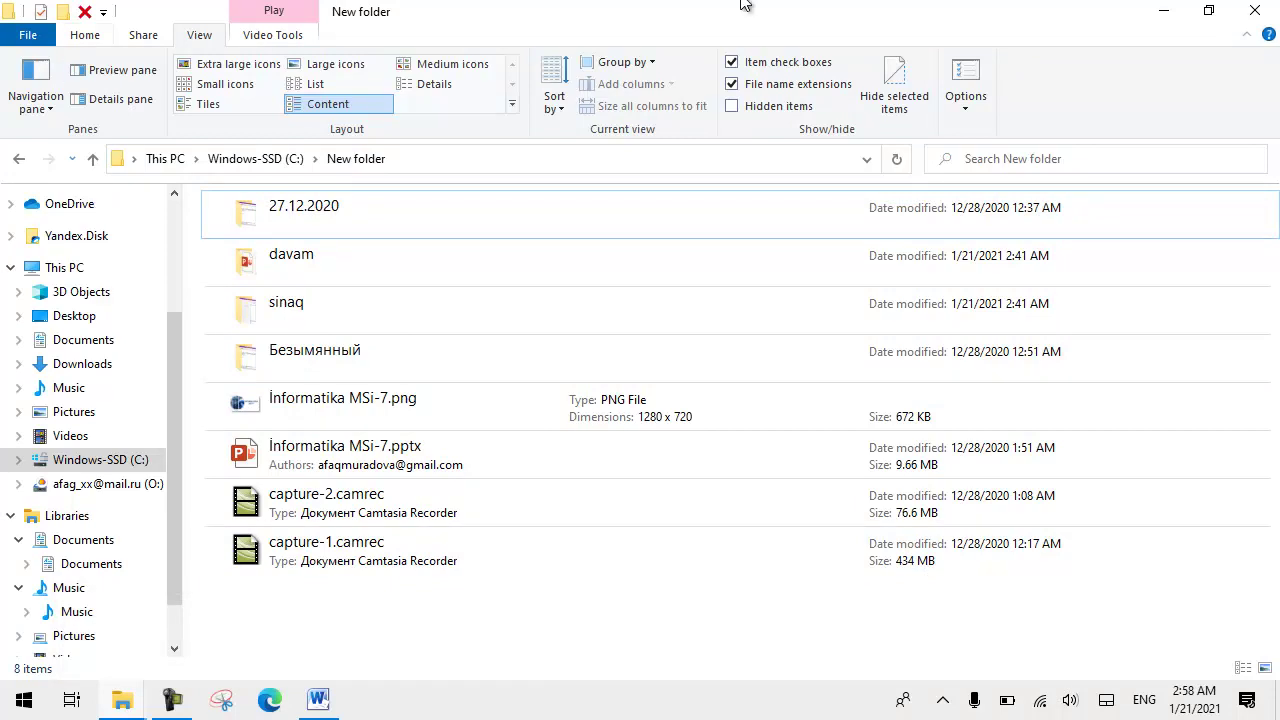
Compare the Tiles layout in the reduced window and set the folder layout to Details, with the window back at full screen.
{"action": "left_click", "coordinate": [1208, 10]}
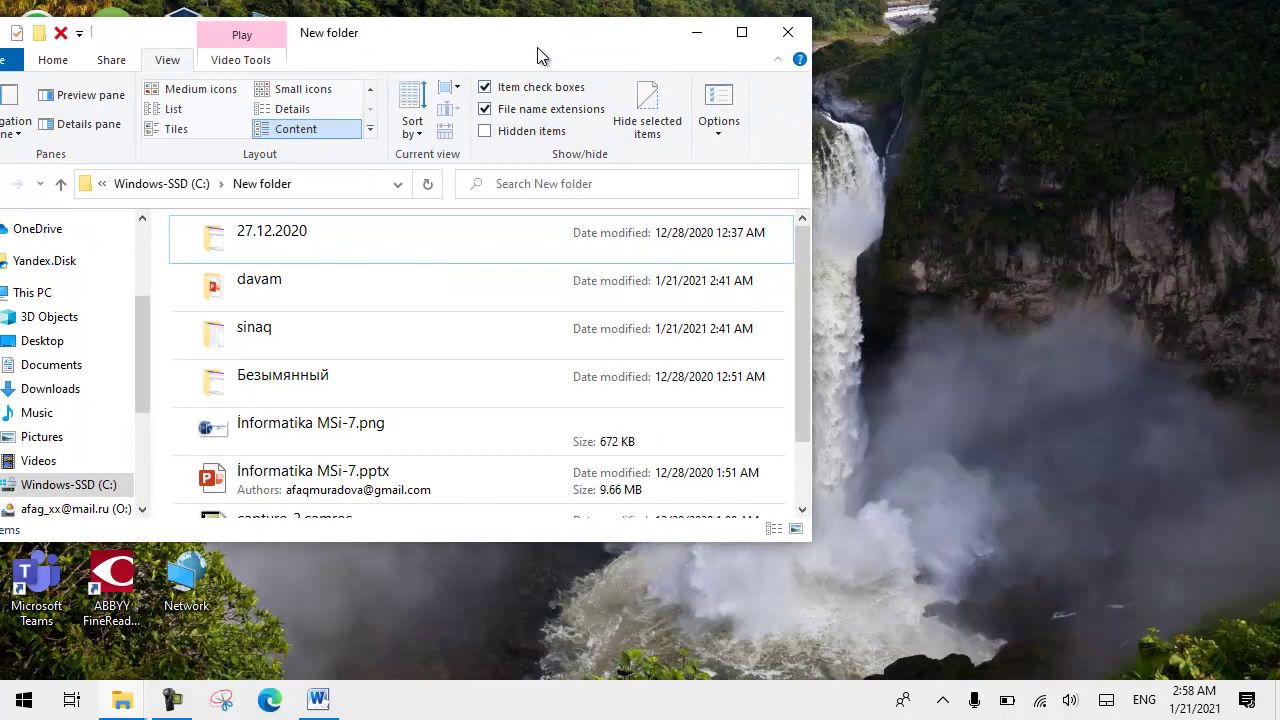
{"action": "left_click_drag", "start_coordinate": [537, 47], "coordinate": [611, 37]}
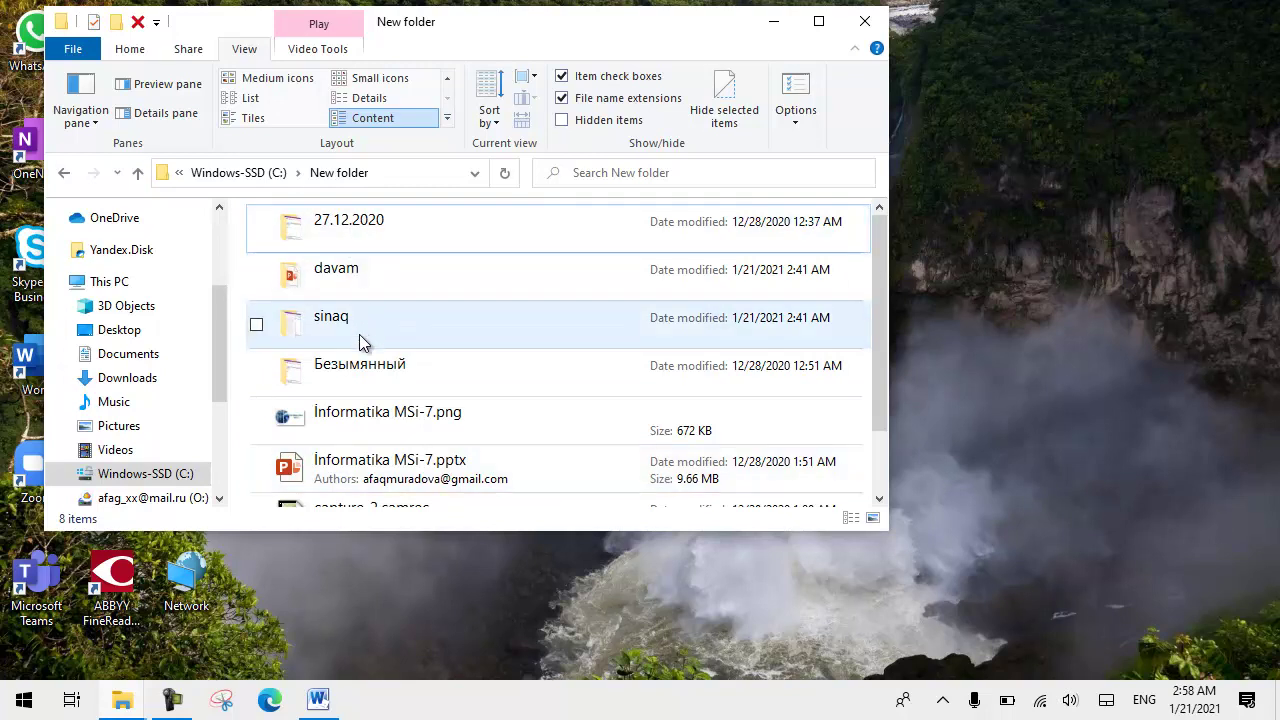
{"action": "left_click", "coordinate": [250, 120]}
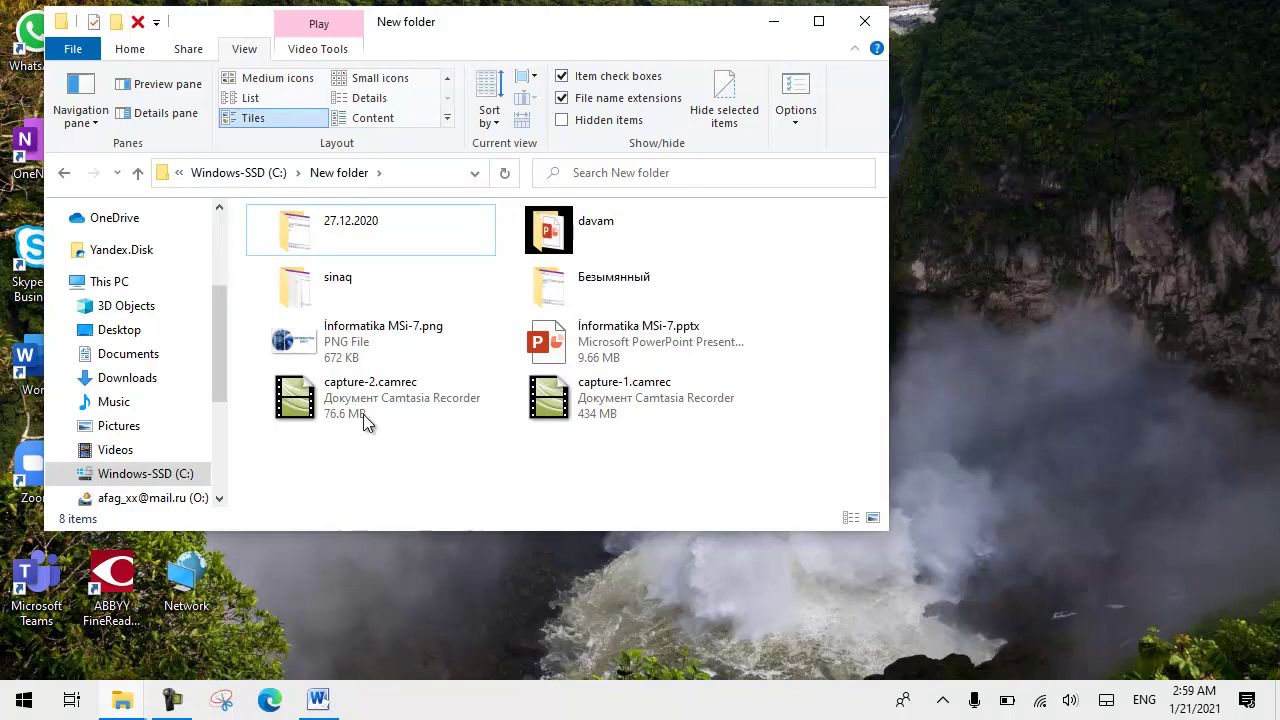
{"action": "left_click", "coordinate": [375, 99]}
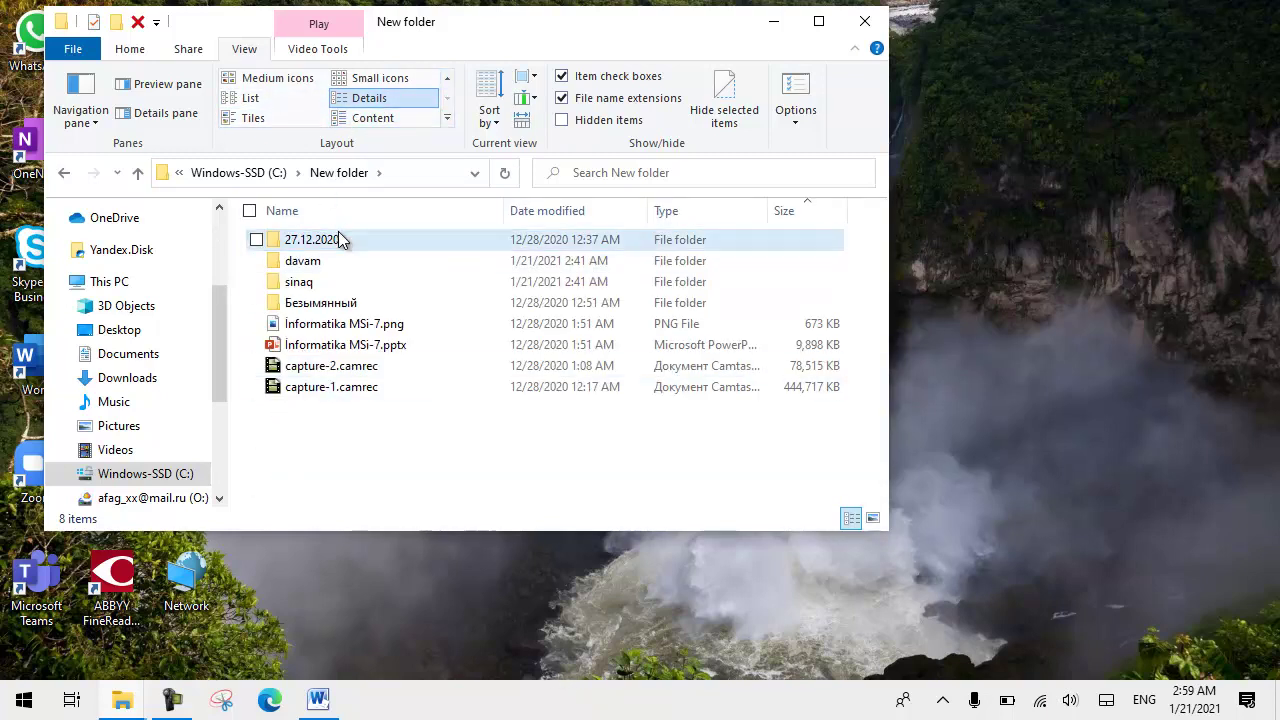
{"action": "left_click", "coordinate": [830, 22]}
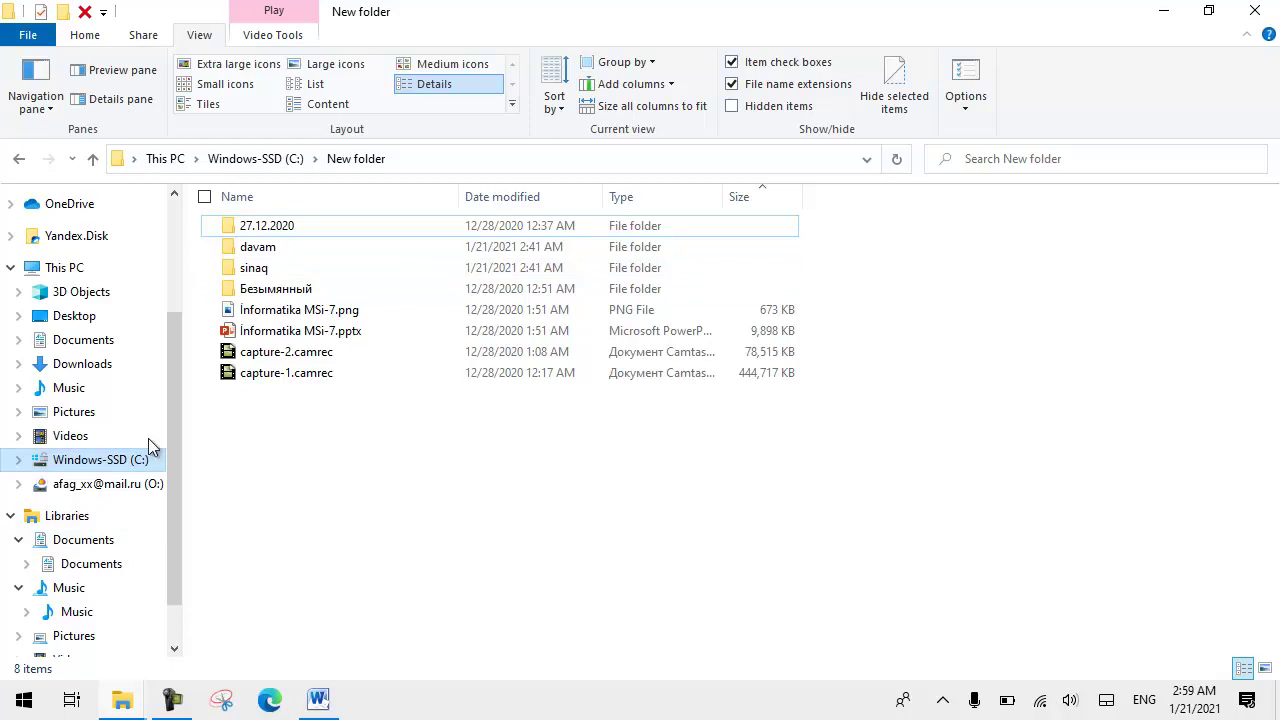
Open the Yeni Kainat 2020 folder inside mycomp on the O: drive.
{"action": "left_click", "coordinate": [86, 484]}
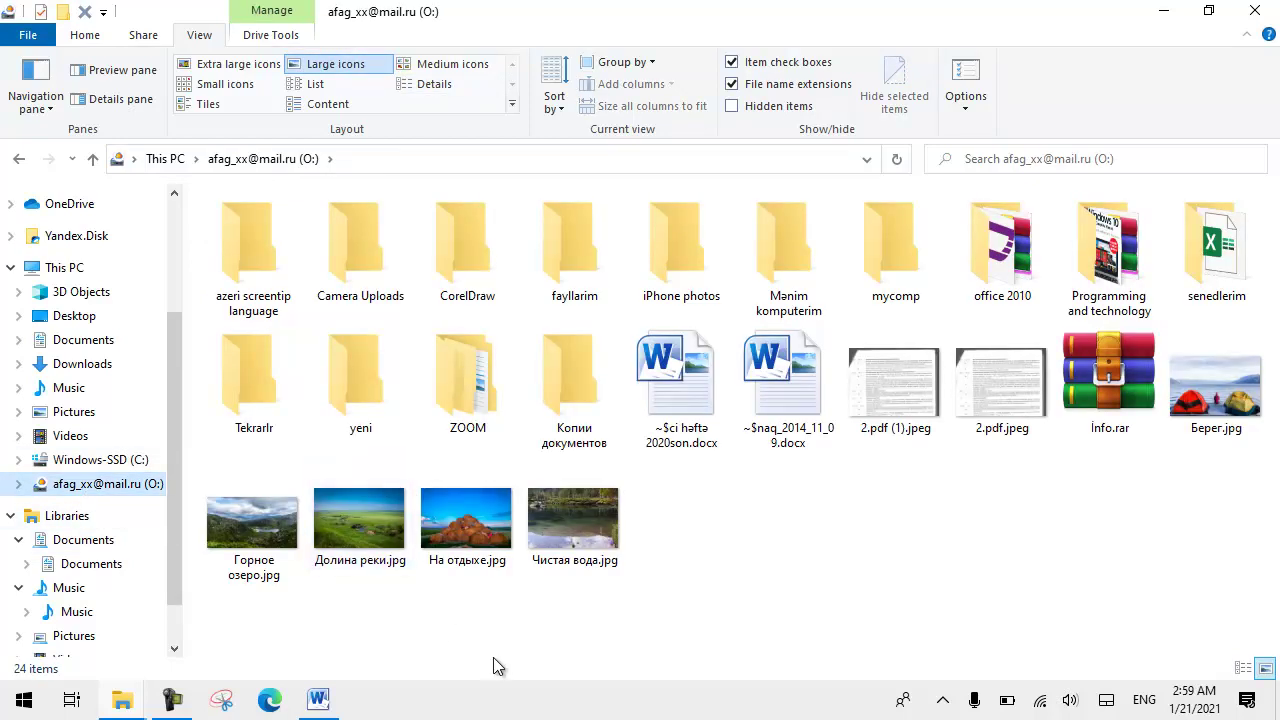
{"action": "double_click", "coordinate": [893, 285]}
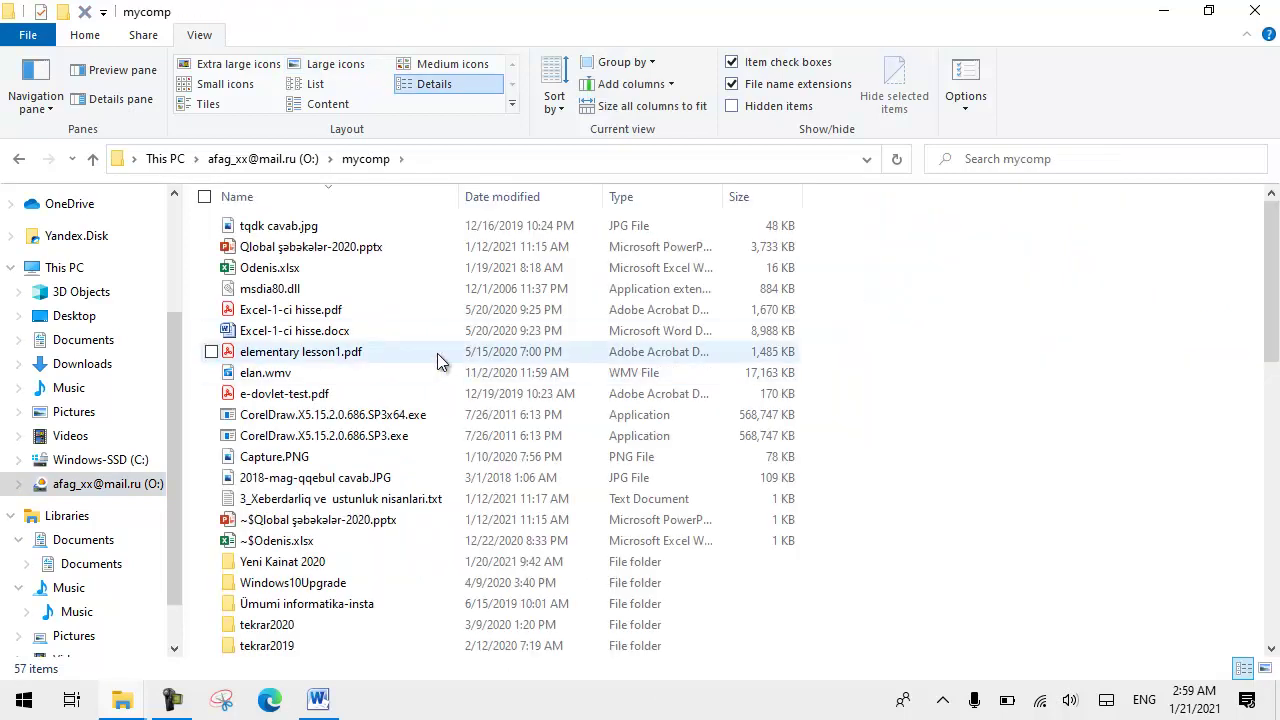
{"action": "scroll", "coordinate": [328, 595], "scroll_direction": "down", "scroll_amount": 6}
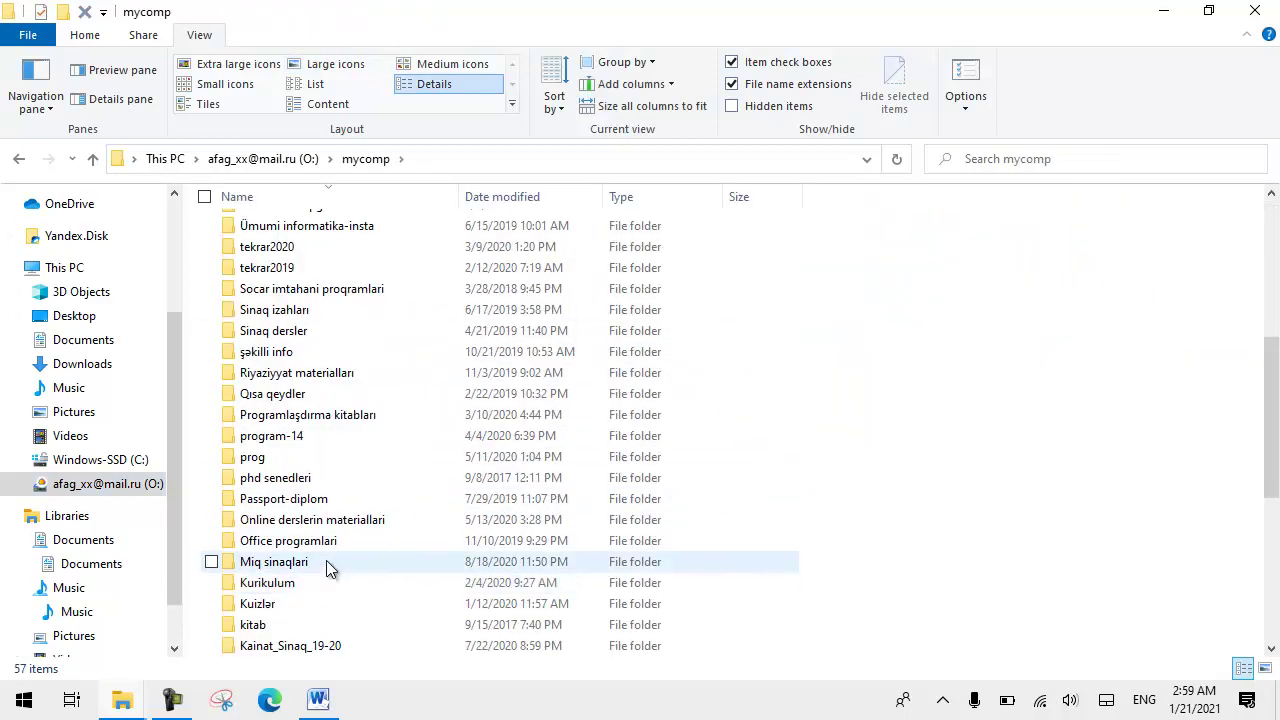
{"action": "double_click", "coordinate": [335, 530]}
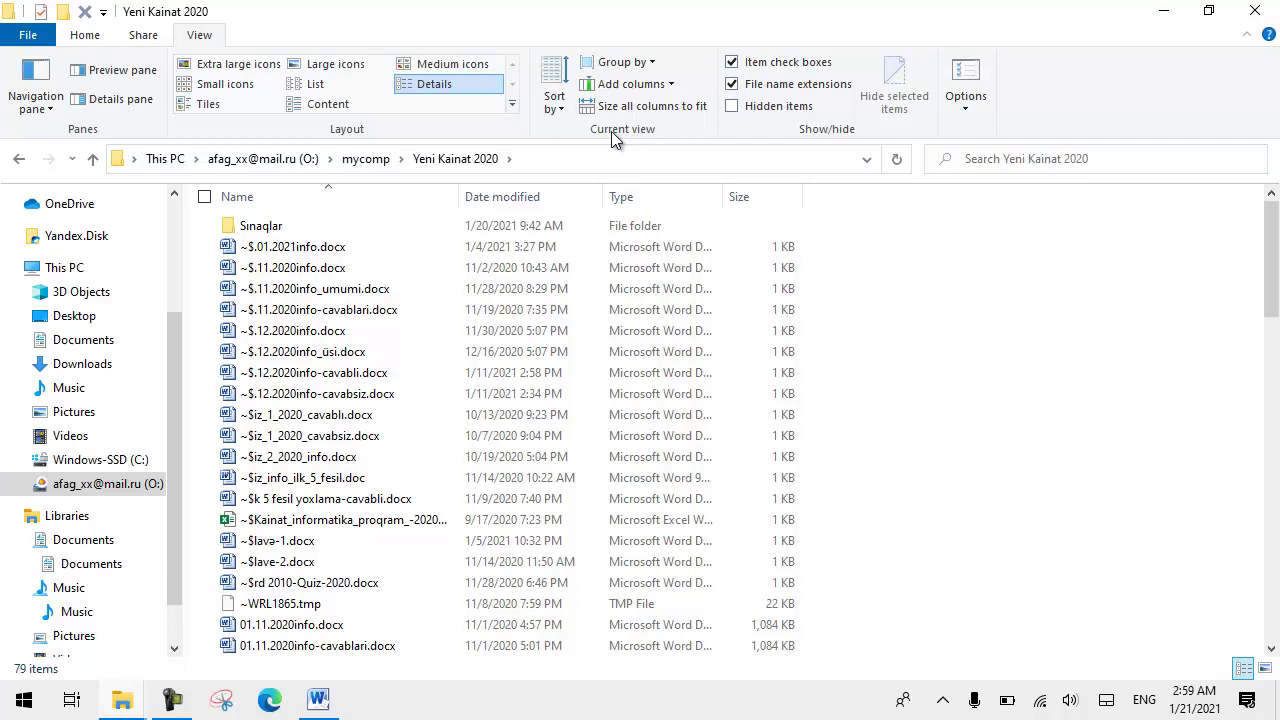
Sort the Yeni Kainat 2020 files by name in descending order, switch back to ascending order and check the list.
{"action": "left_click", "coordinate": [563, 102]}
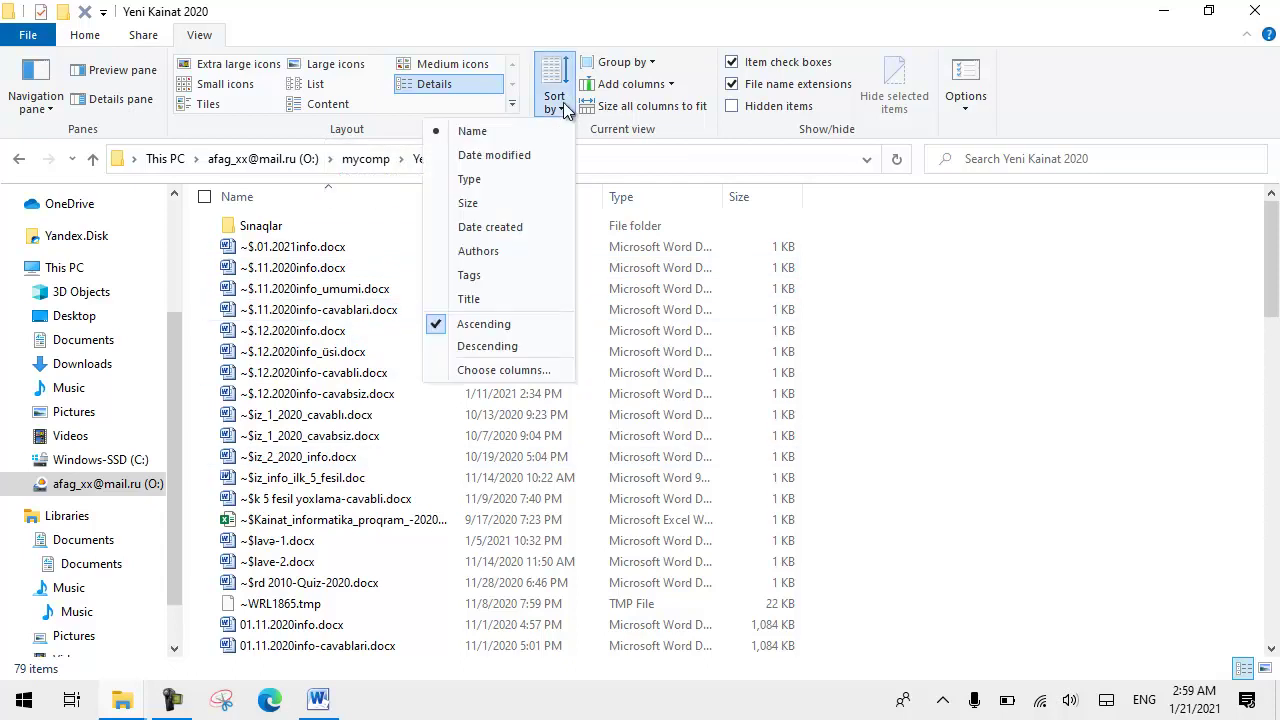
{"action": "left_click", "coordinate": [507, 133]}
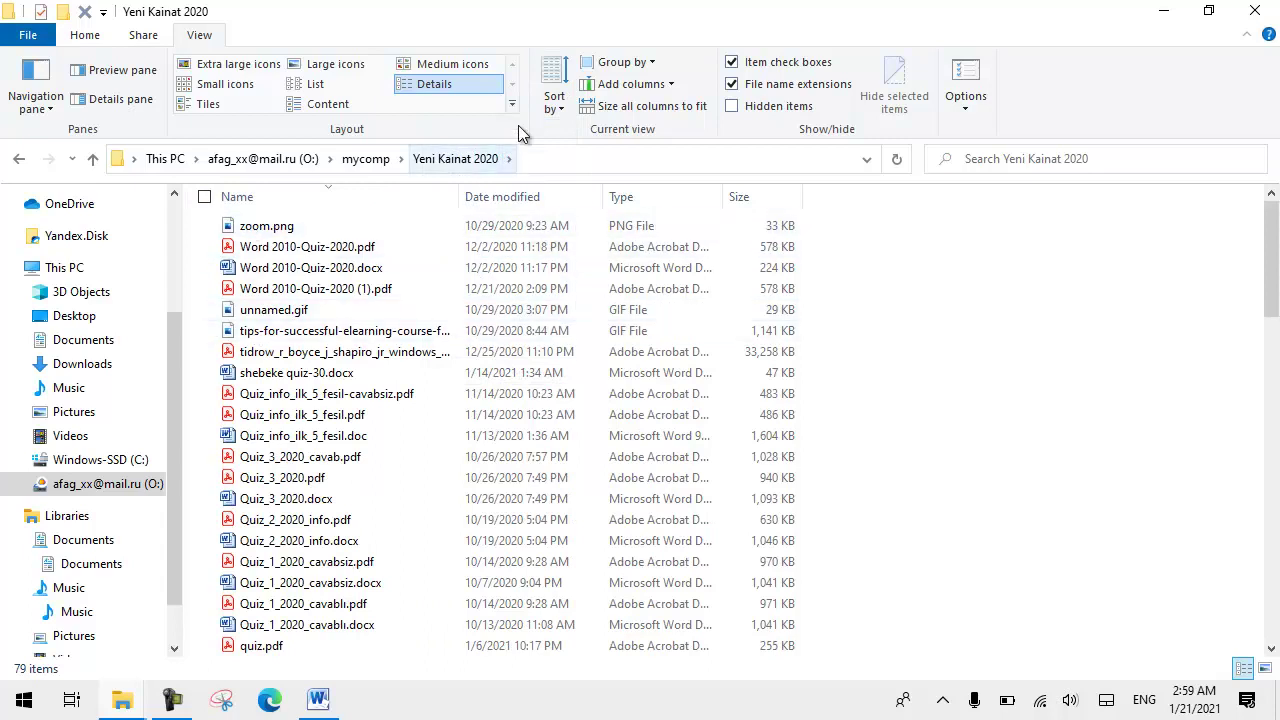
{"action": "left_click", "coordinate": [561, 110]}
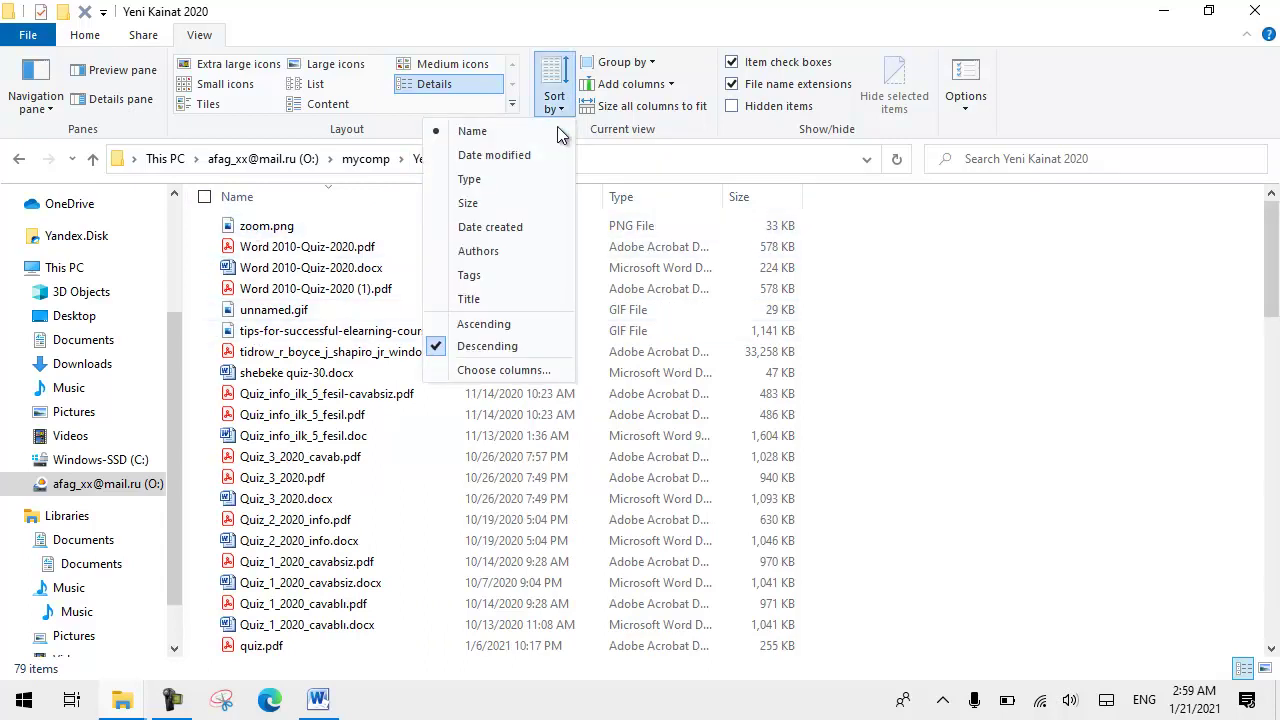
{"action": "left_click", "coordinate": [476, 326]}
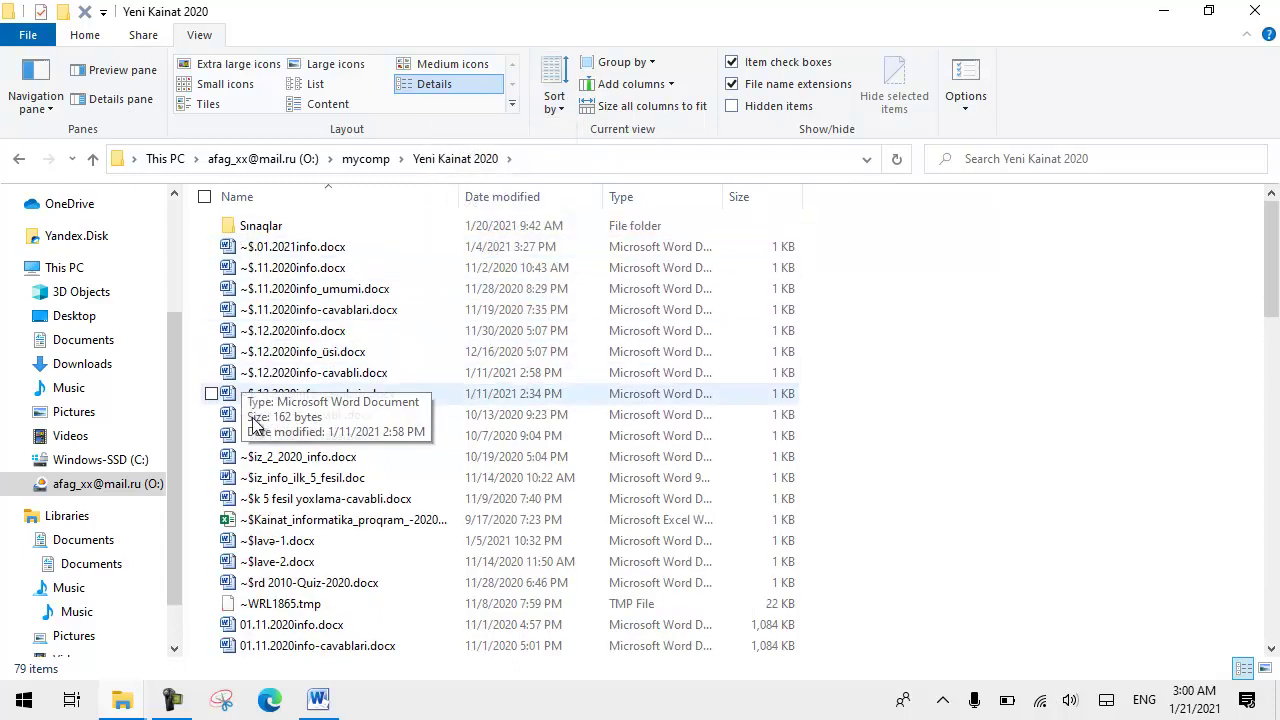
{"action": "scroll", "coordinate": [257, 540], "scroll_direction": "down", "scroll_amount": 12}
{"action": "scroll", "coordinate": [257, 545], "scroll_direction": "down", "scroll_amount": 6}
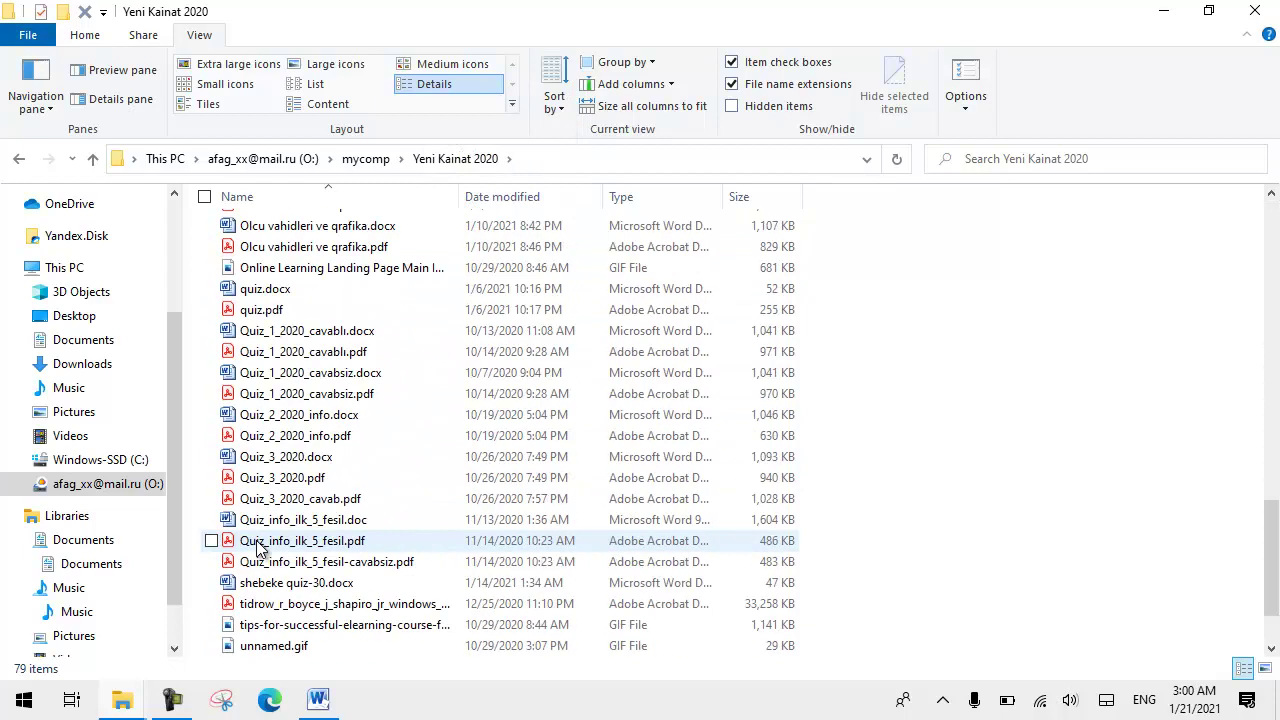
{"action": "scroll", "coordinate": [257, 545], "scroll_direction": "up", "scroll_amount": 18}
Sort the files by date modified, and re-sort them by type.
{"action": "left_click", "coordinate": [556, 100]}
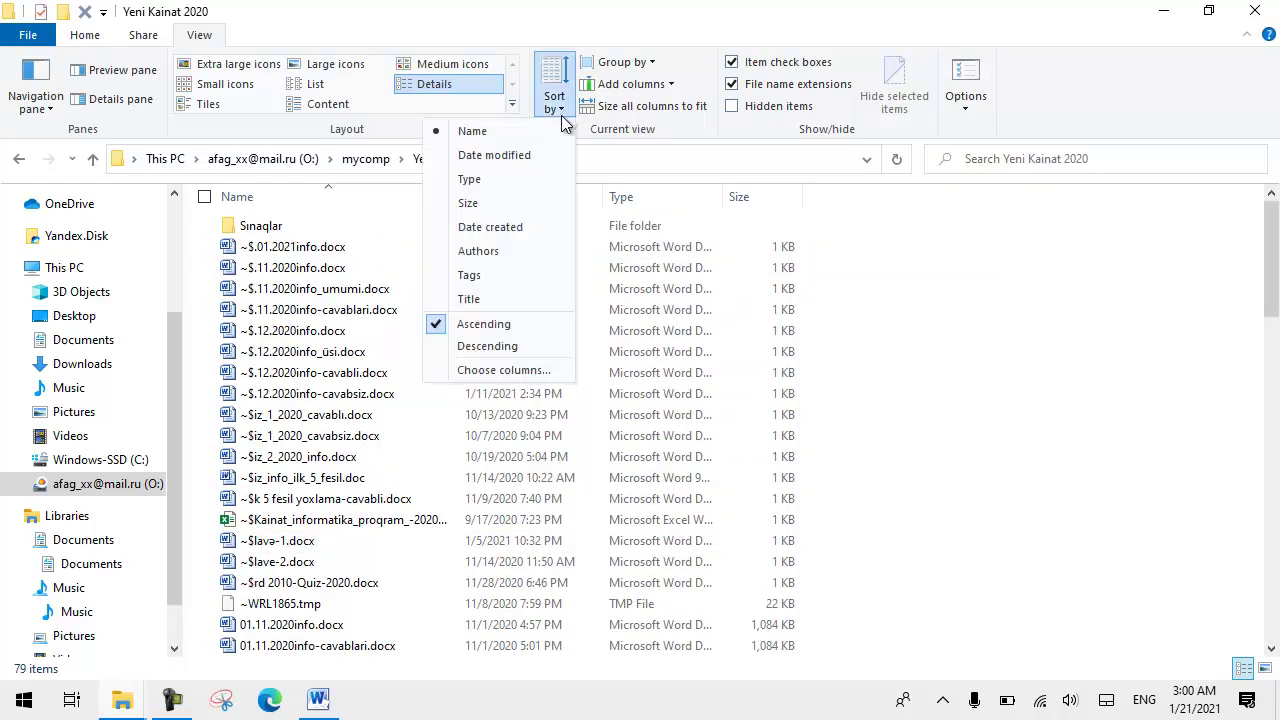
{"action": "left_click", "coordinate": [537, 158]}
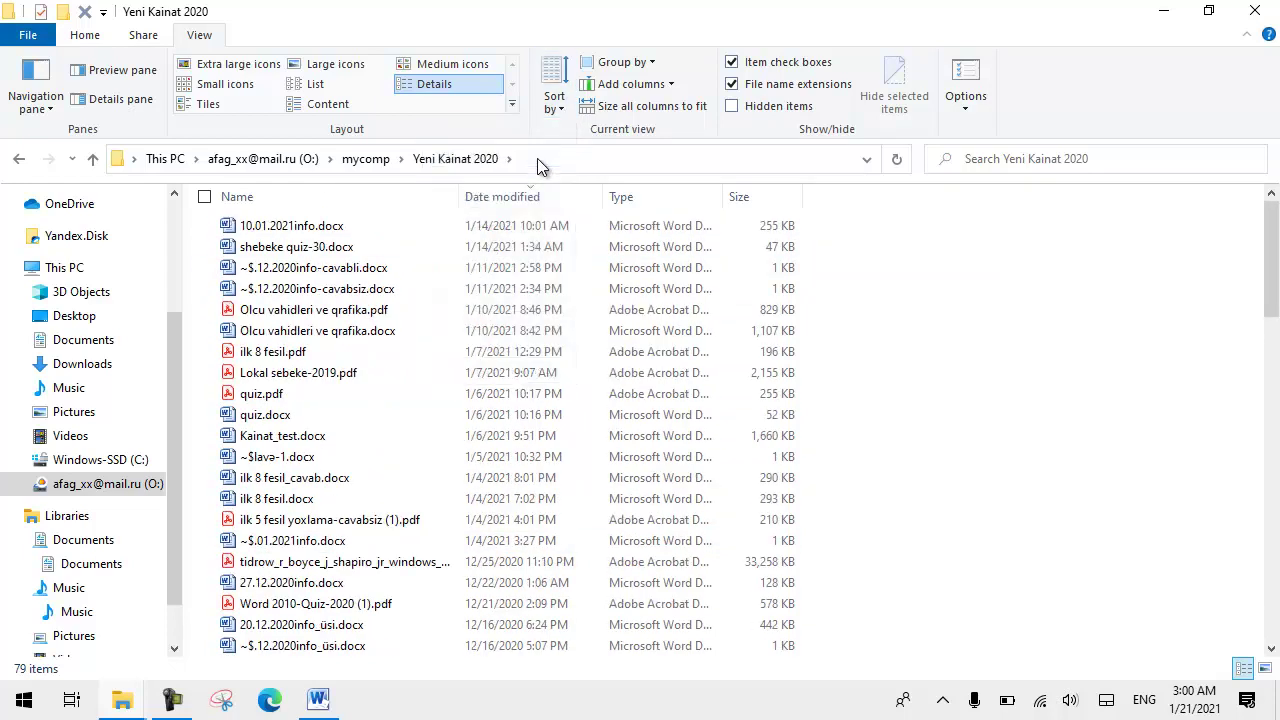
{"action": "left_click", "coordinate": [560, 104]}
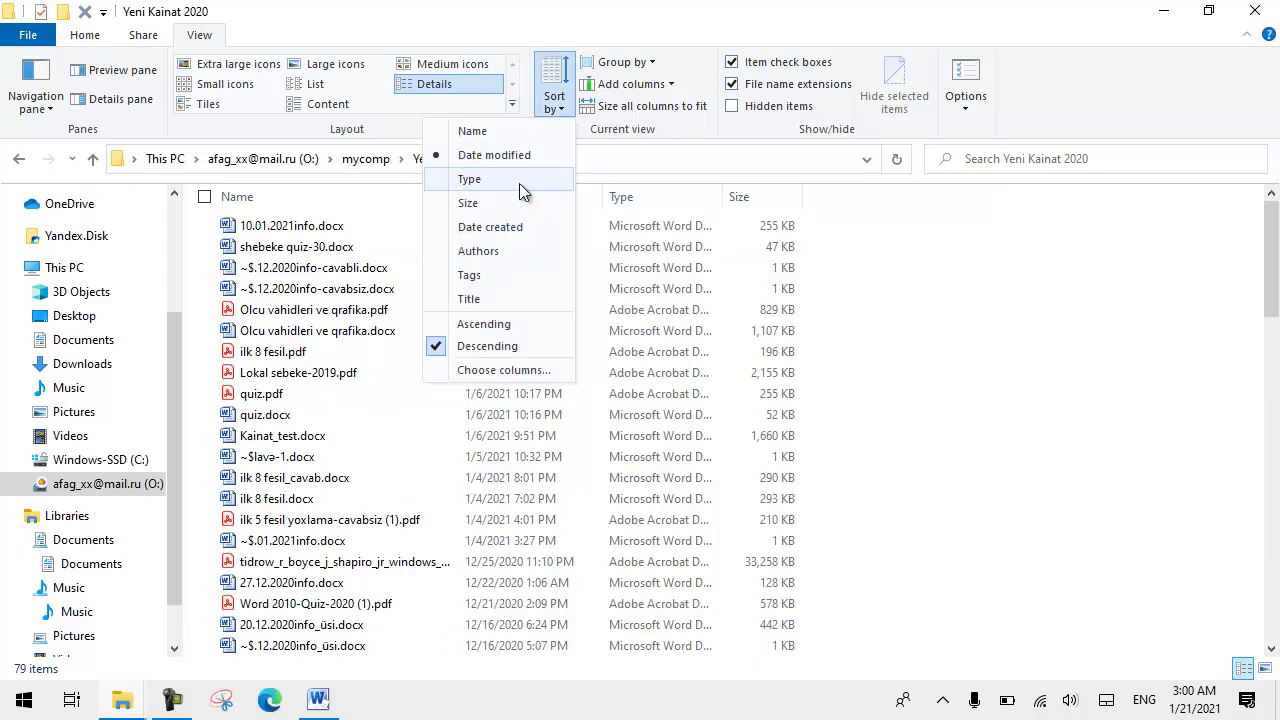
{"action": "left_click", "coordinate": [519, 180]}
Add the Word count column to the folder's displayed details and check its values for the Word documents.
{"action": "left_click", "coordinate": [553, 100]}
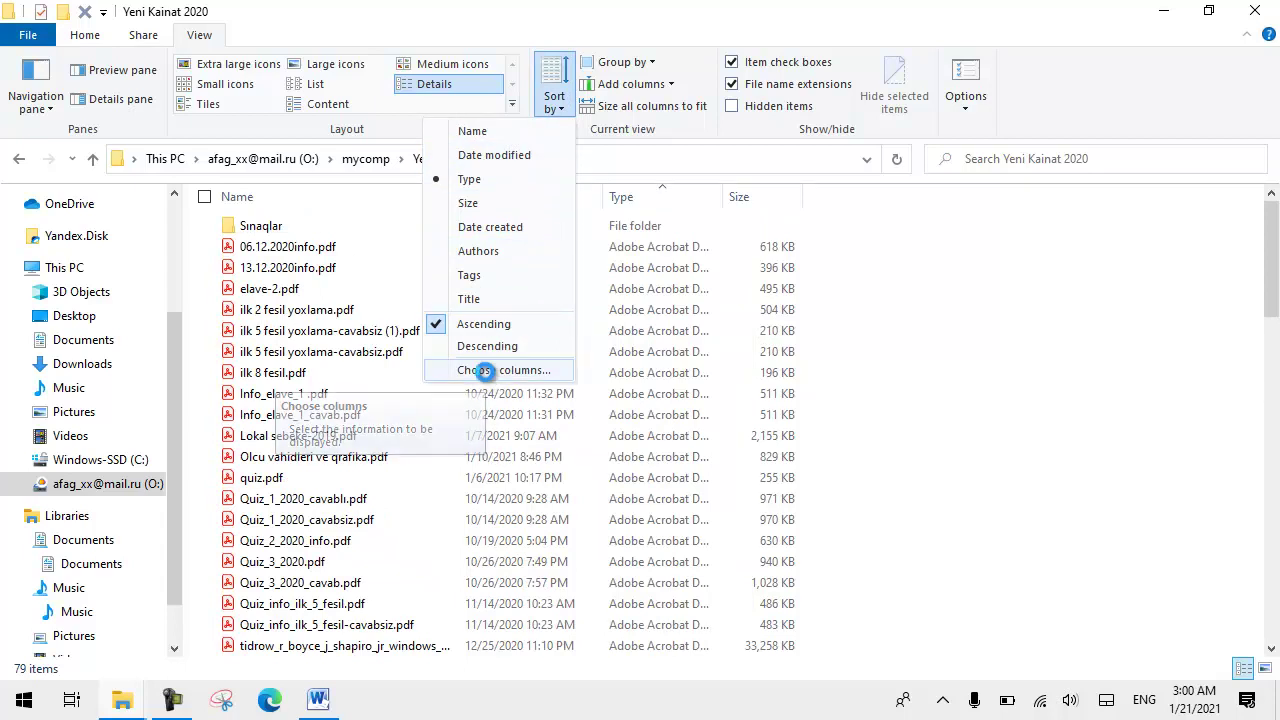
{"action": "left_click", "coordinate": [490, 372]}
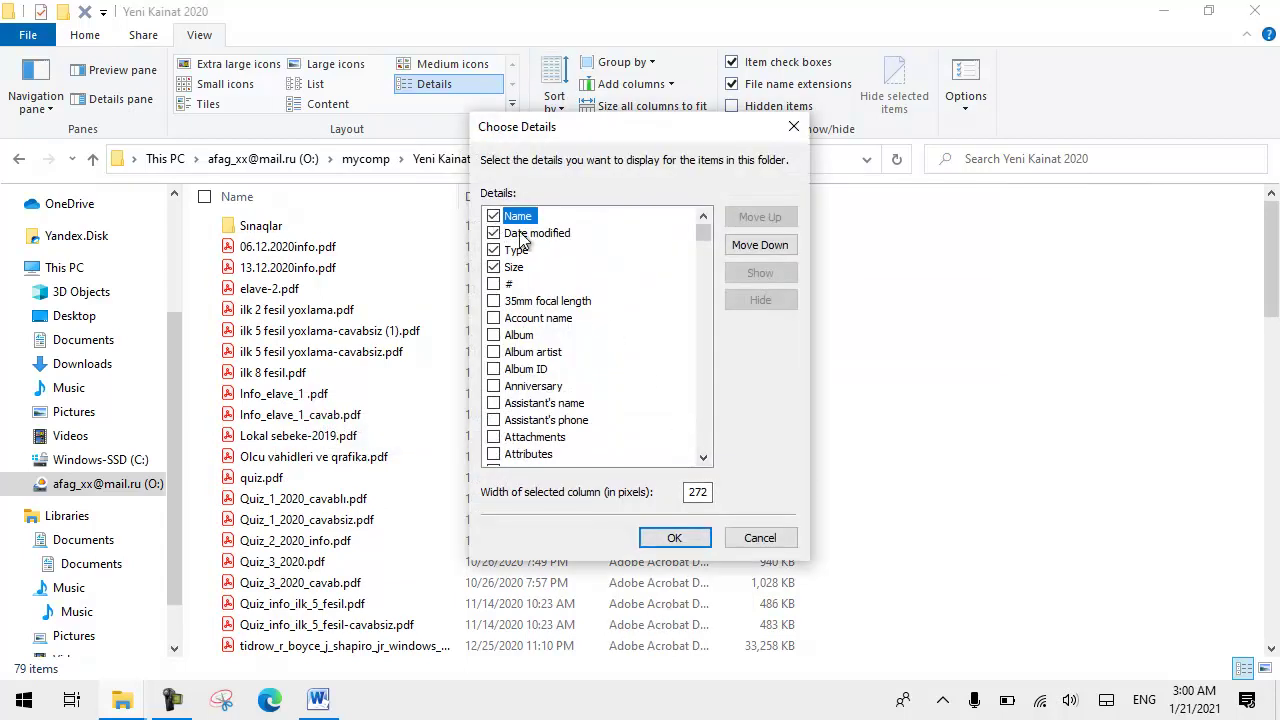
{"action": "left_click_drag", "start_coordinate": [540, 131], "coordinate": [447, 322]}
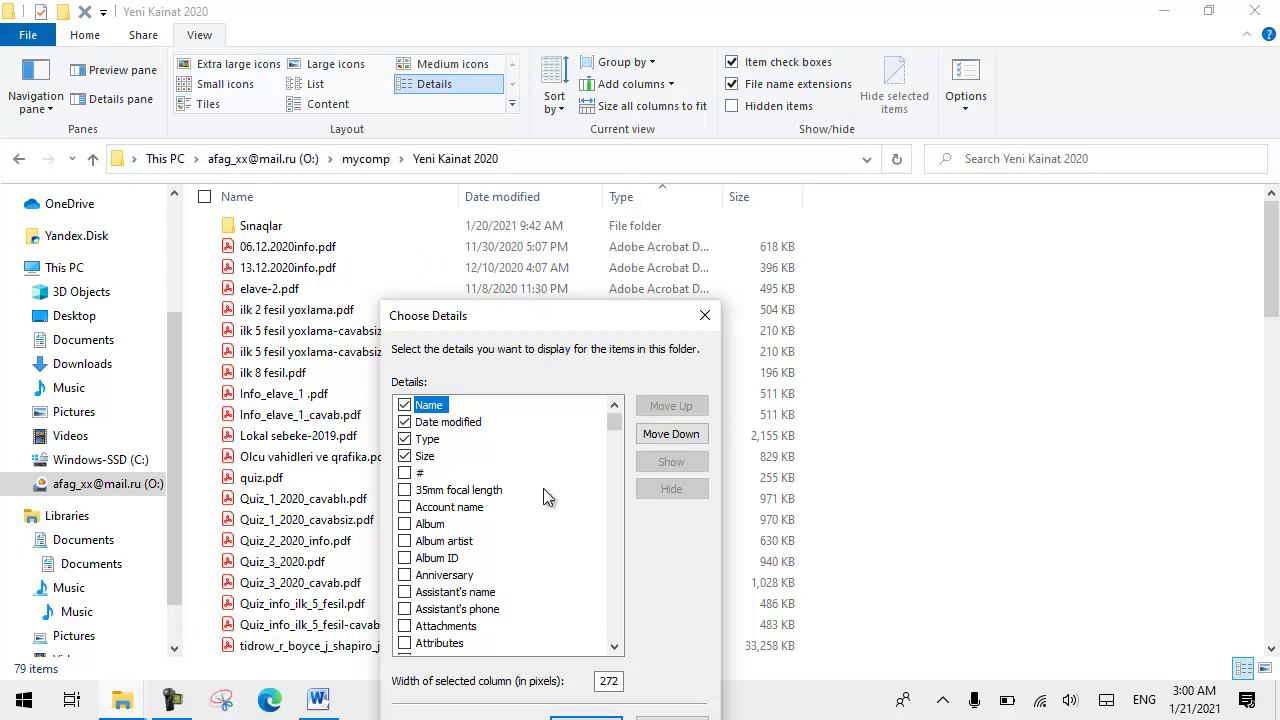
{"action": "left_click_drag", "start_coordinate": [614, 422], "coordinate": [630, 651]}
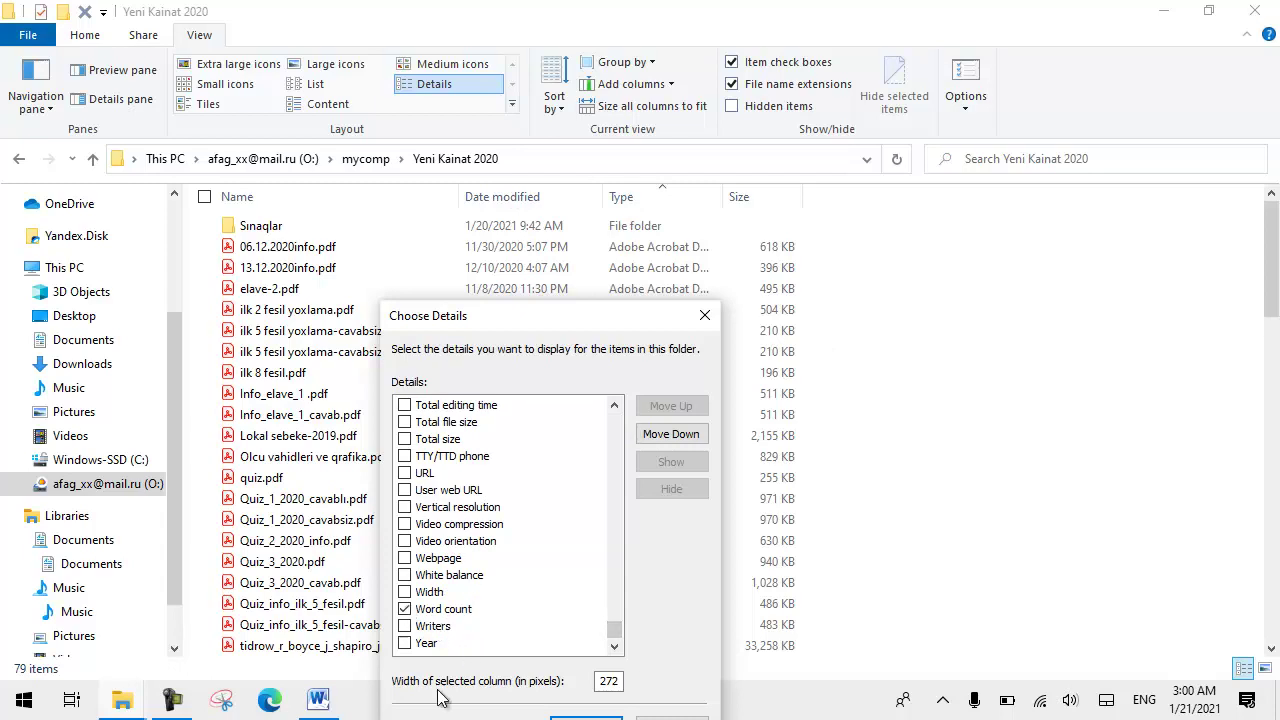
{"action": "left_click_drag", "start_coordinate": [578, 311], "coordinate": [607, 171]}
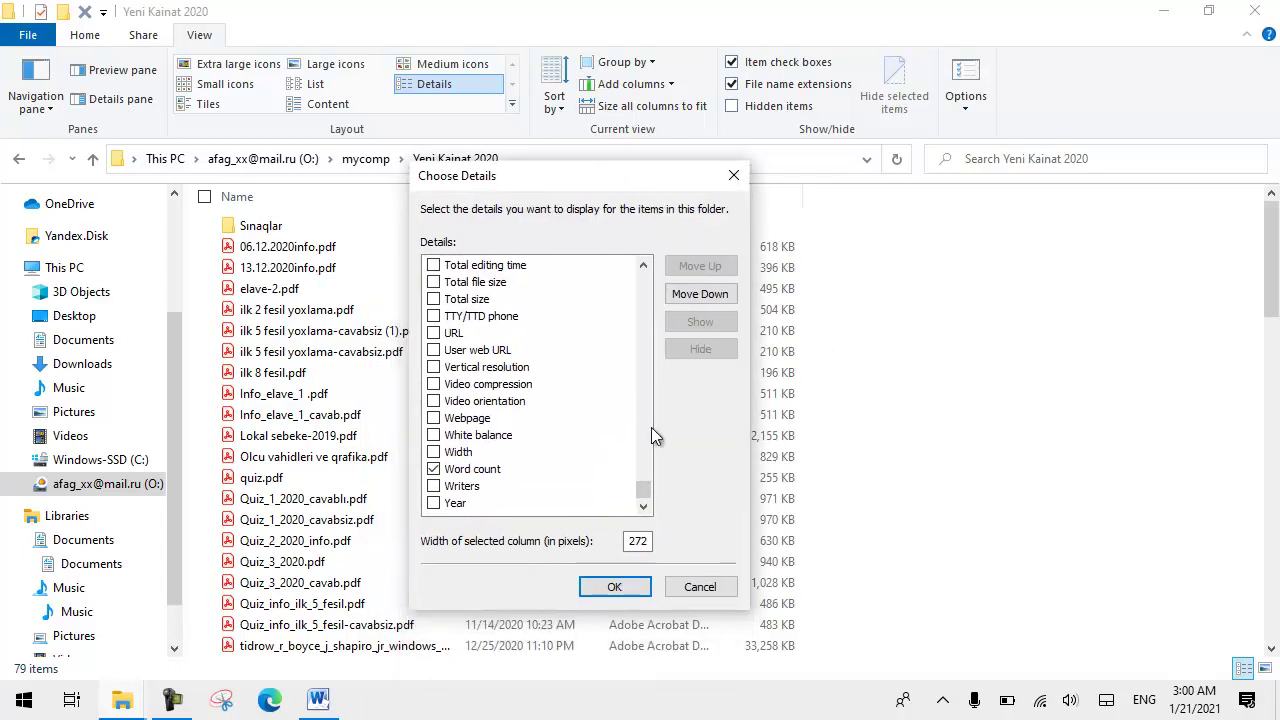
{"action": "left_click", "coordinate": [592, 590]}
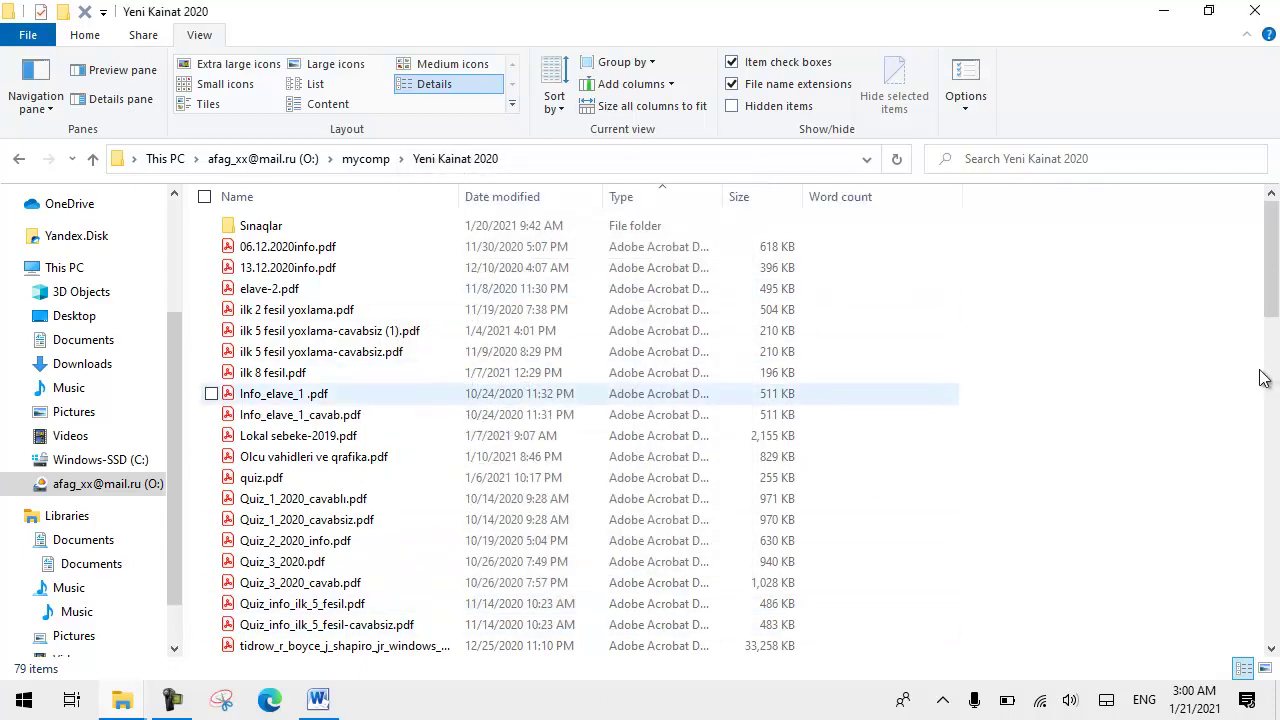
{"action": "scroll", "coordinate": [1275, 297], "scroll_direction": "down", "scroll_amount": 3}
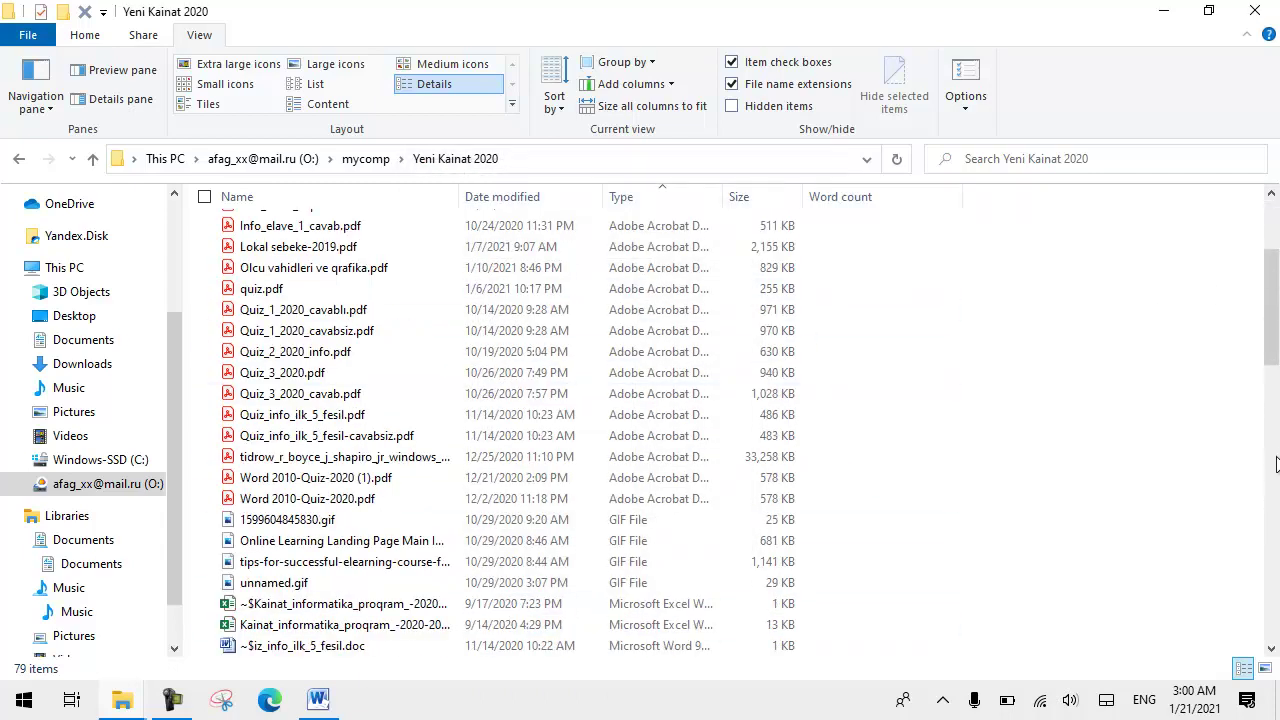
{"action": "scroll", "coordinate": [1262, 403], "scroll_direction": "down", "scroll_amount": 12}
{"action": "left_click", "coordinate": [300, 348]}
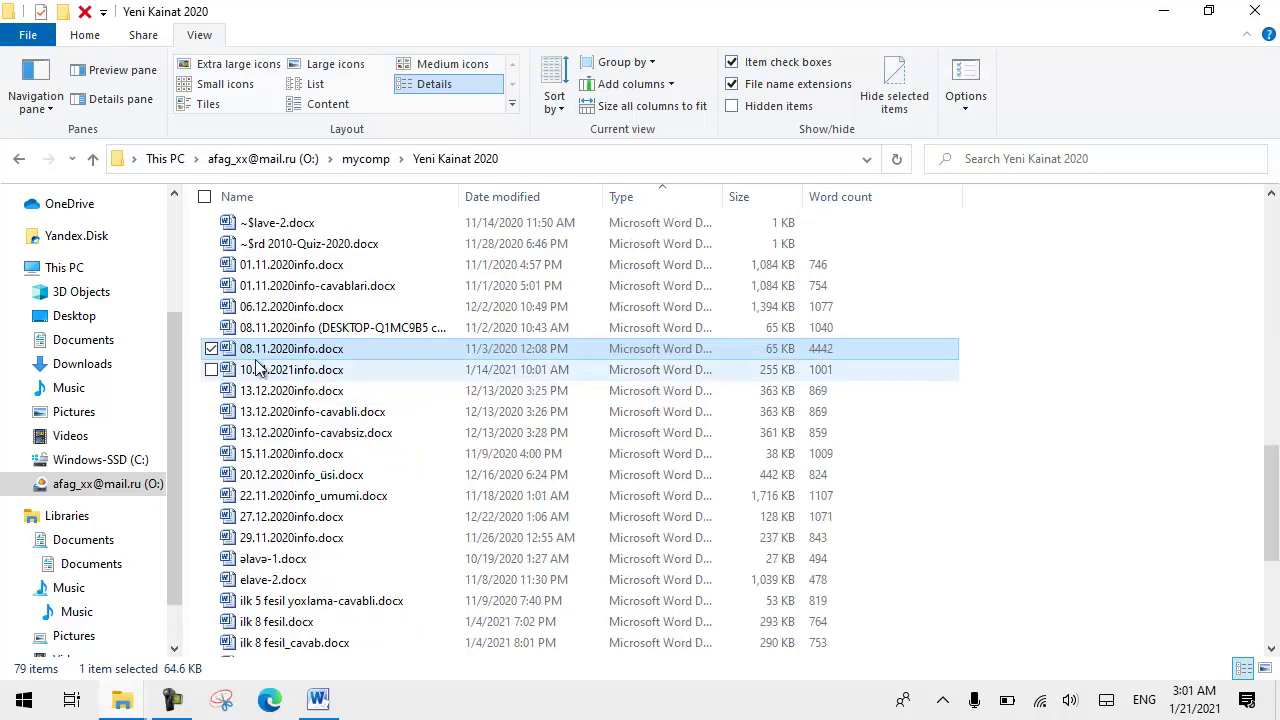
{"action": "scroll", "coordinate": [670, 398], "scroll_direction": "down", "scroll_amount": 5}
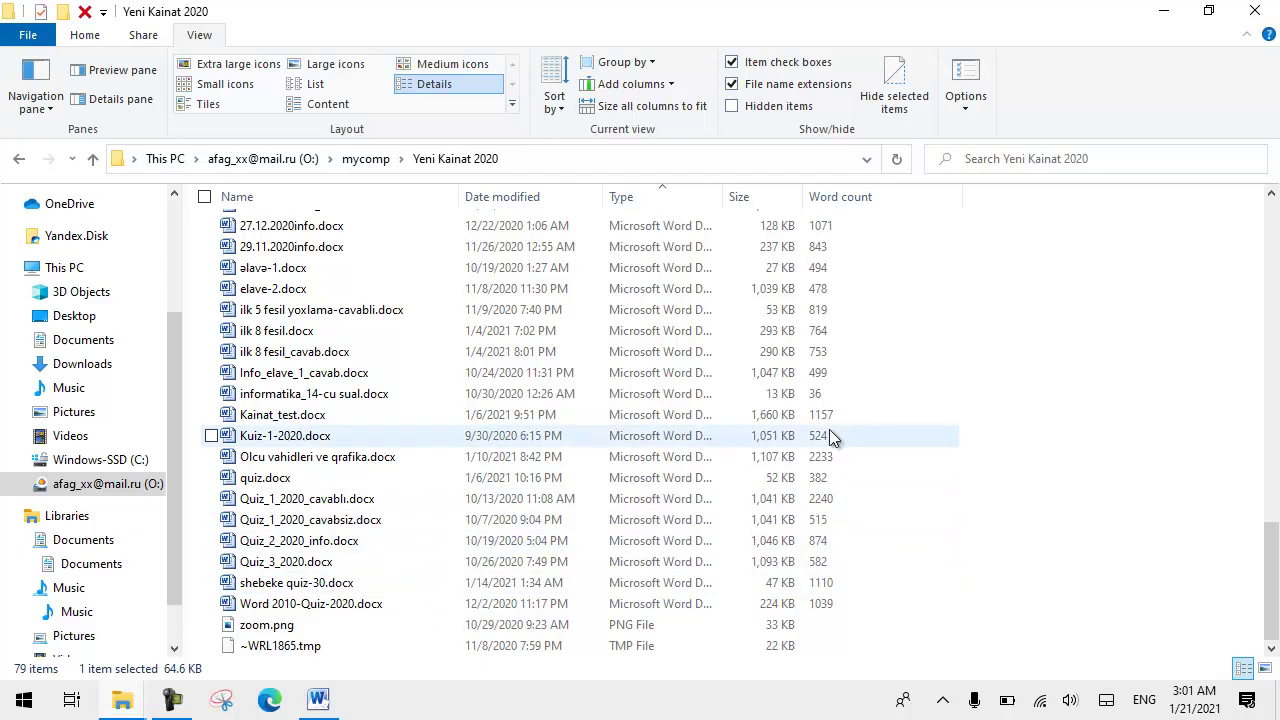
{"action": "scroll", "coordinate": [820, 310], "scroll_direction": "up", "scroll_amount": 19}
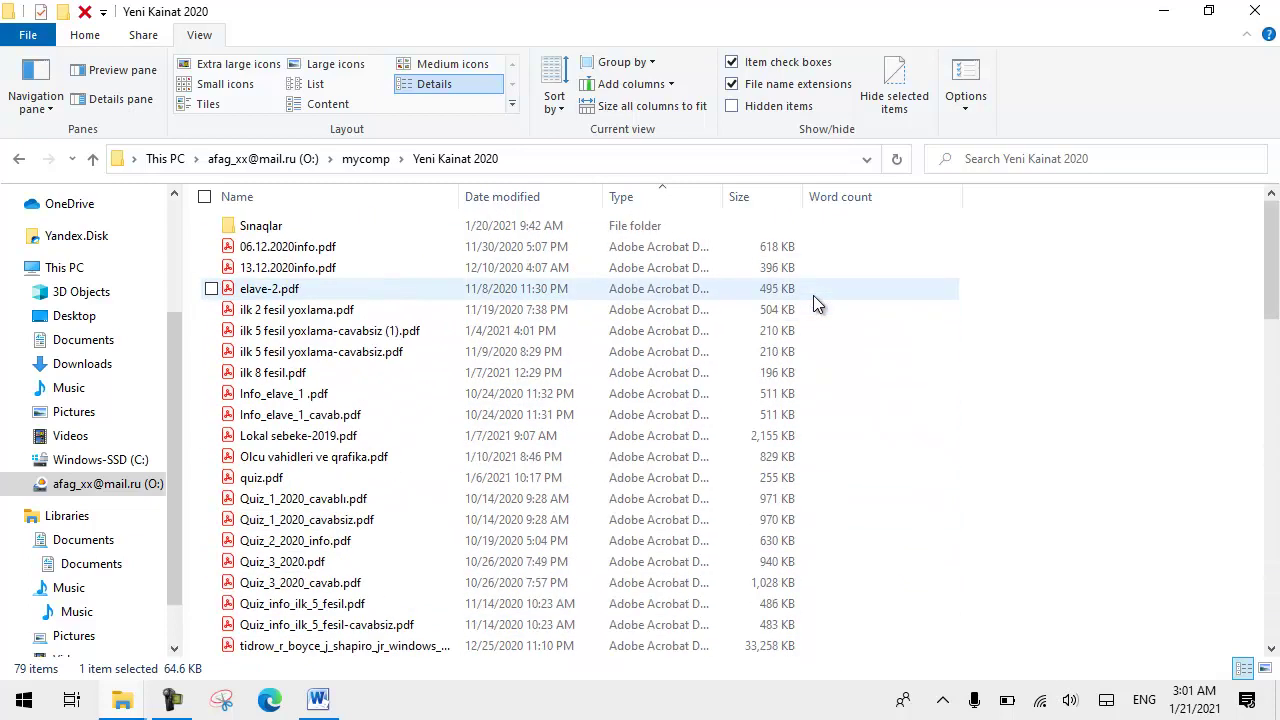
Group the files by name and collapse the 0 – 9, A – H and I – P groups.
{"action": "left_click", "coordinate": [645, 65]}
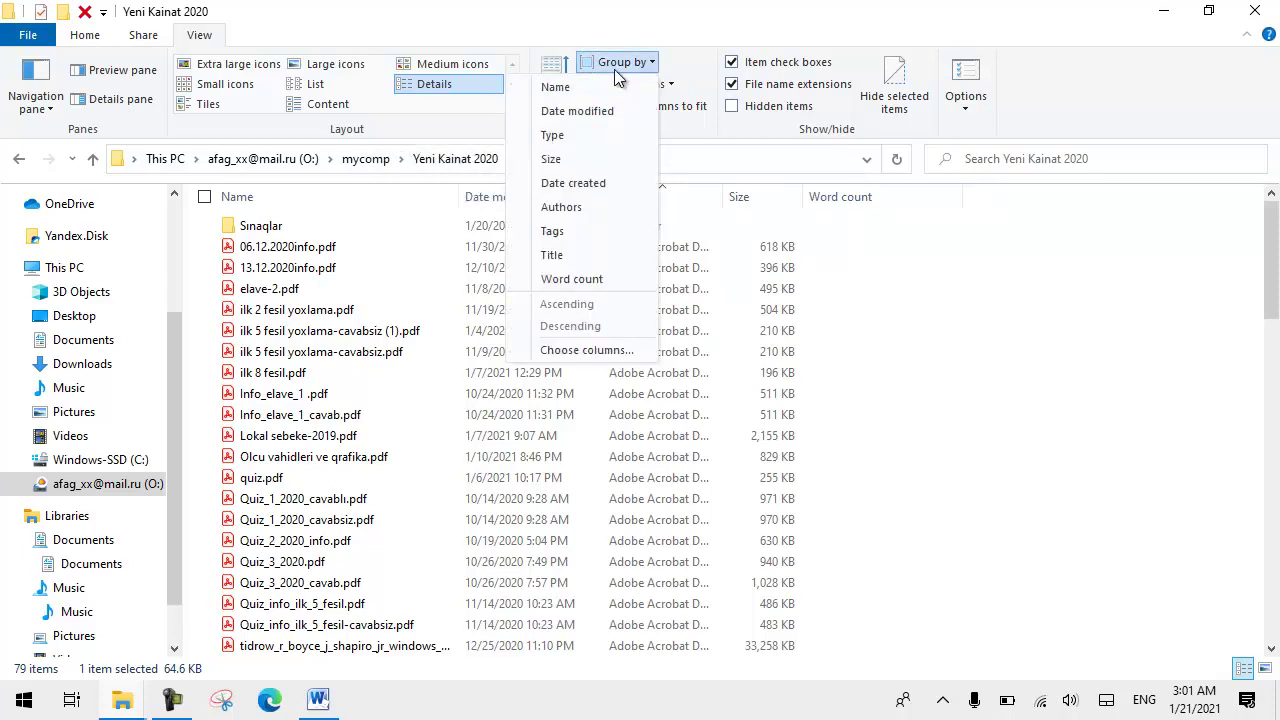
{"action": "left_click", "coordinate": [591, 90]}
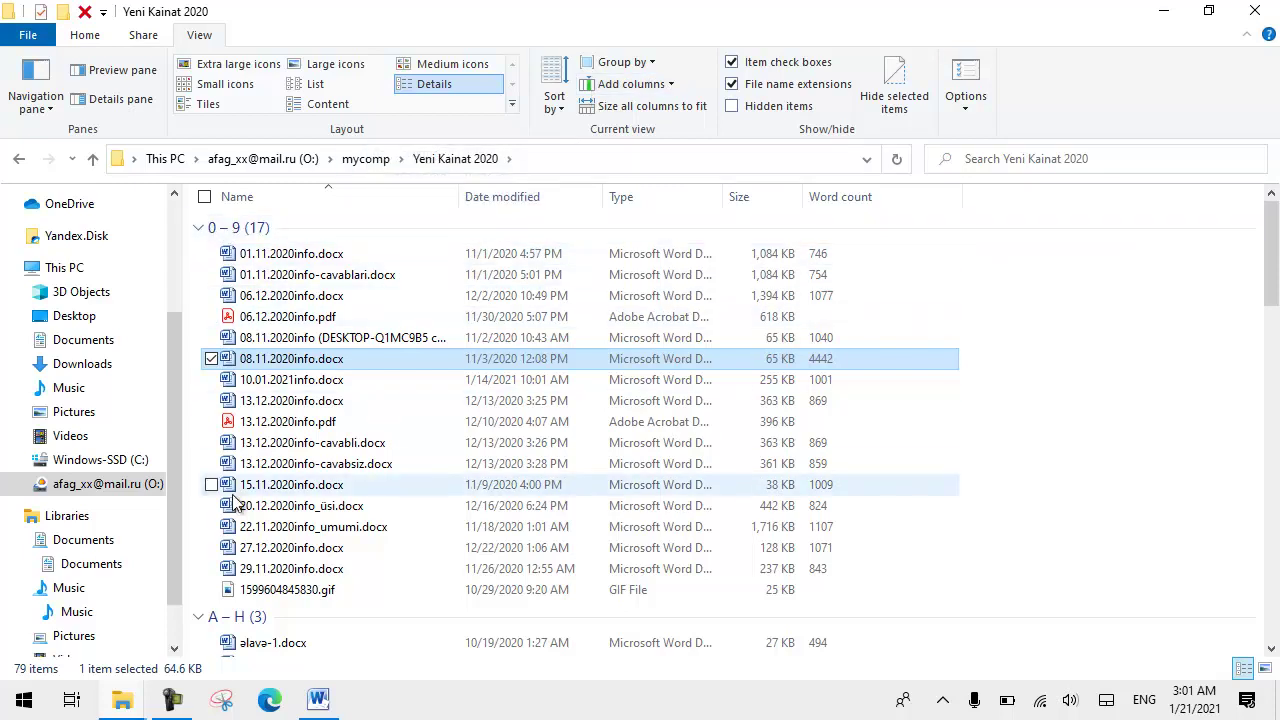
{"action": "left_click", "coordinate": [199, 229]}
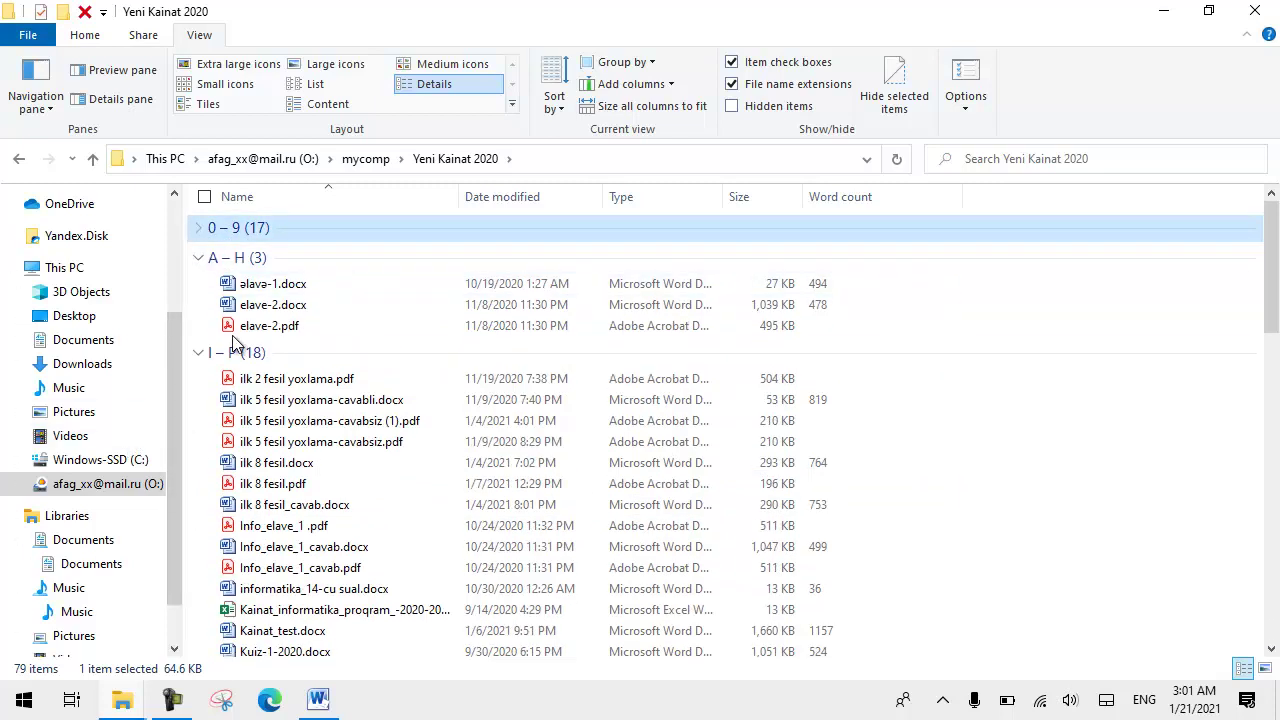
{"action": "left_click", "coordinate": [199, 260]}
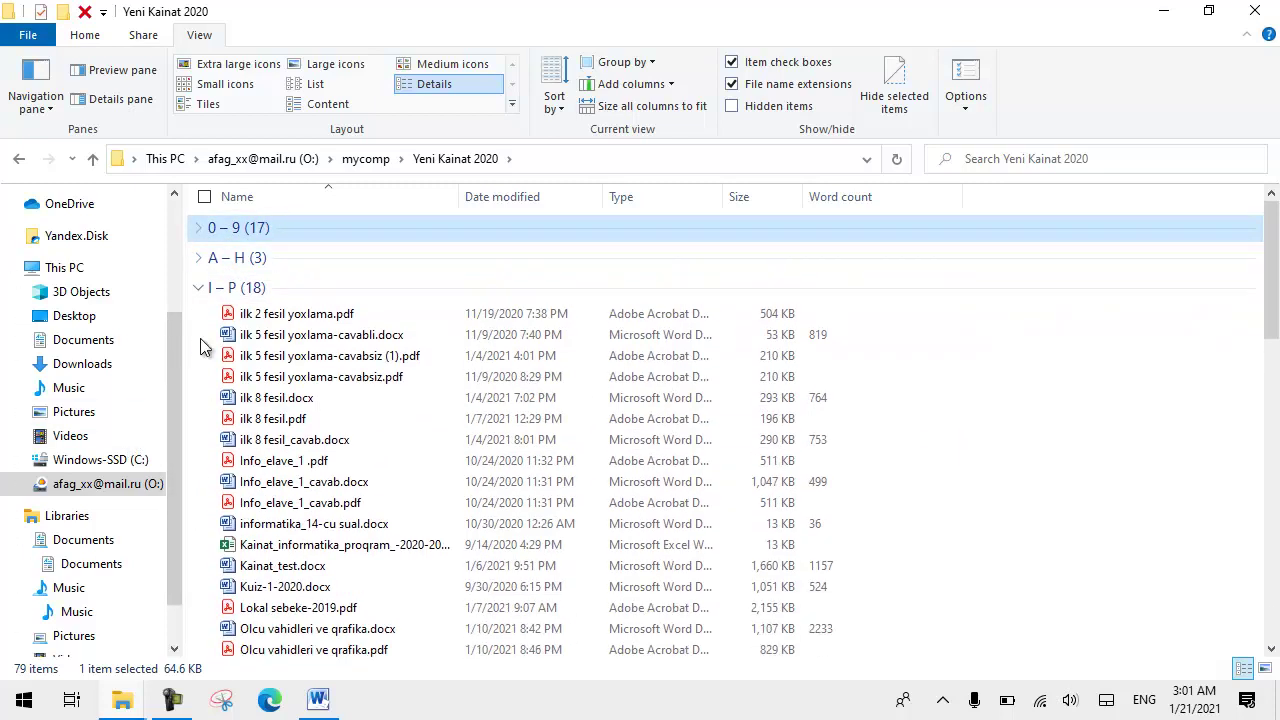
{"action": "left_click", "coordinate": [199, 289]}
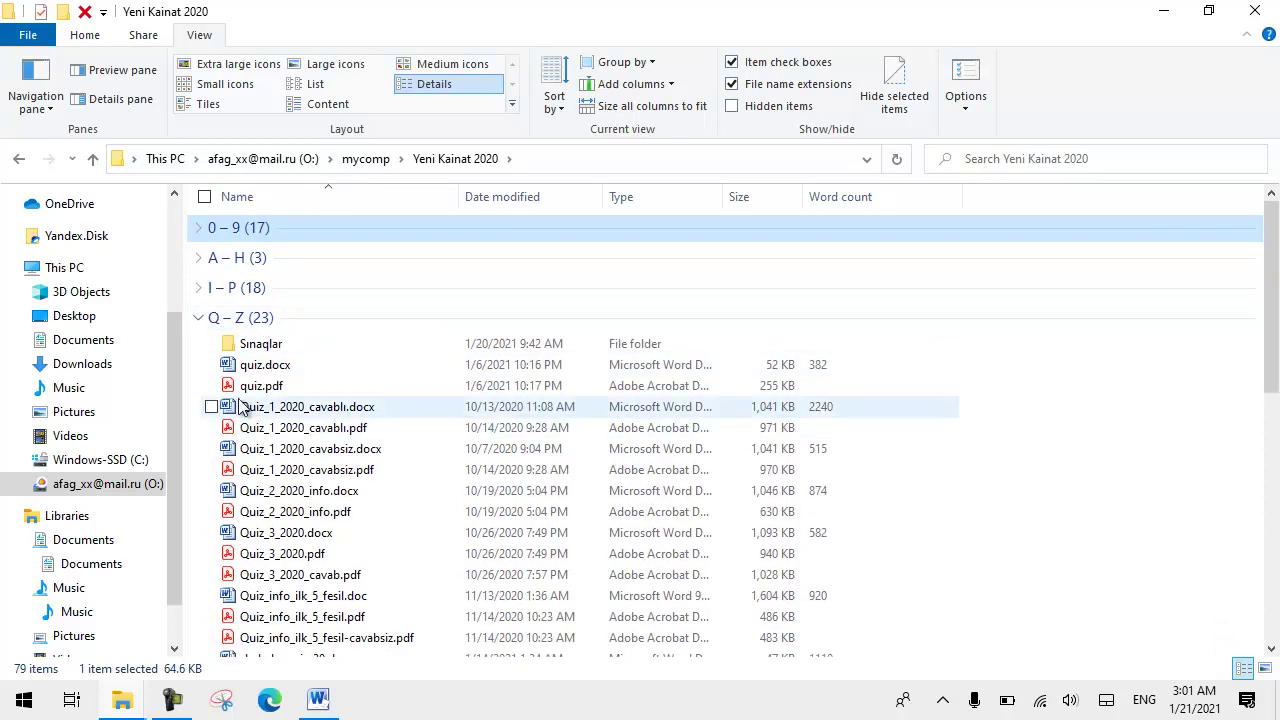
Group the files by type and collapse every file type group, from Adobe Acrobat Document to TMP File.
{"action": "left_click", "coordinate": [235, 318]}
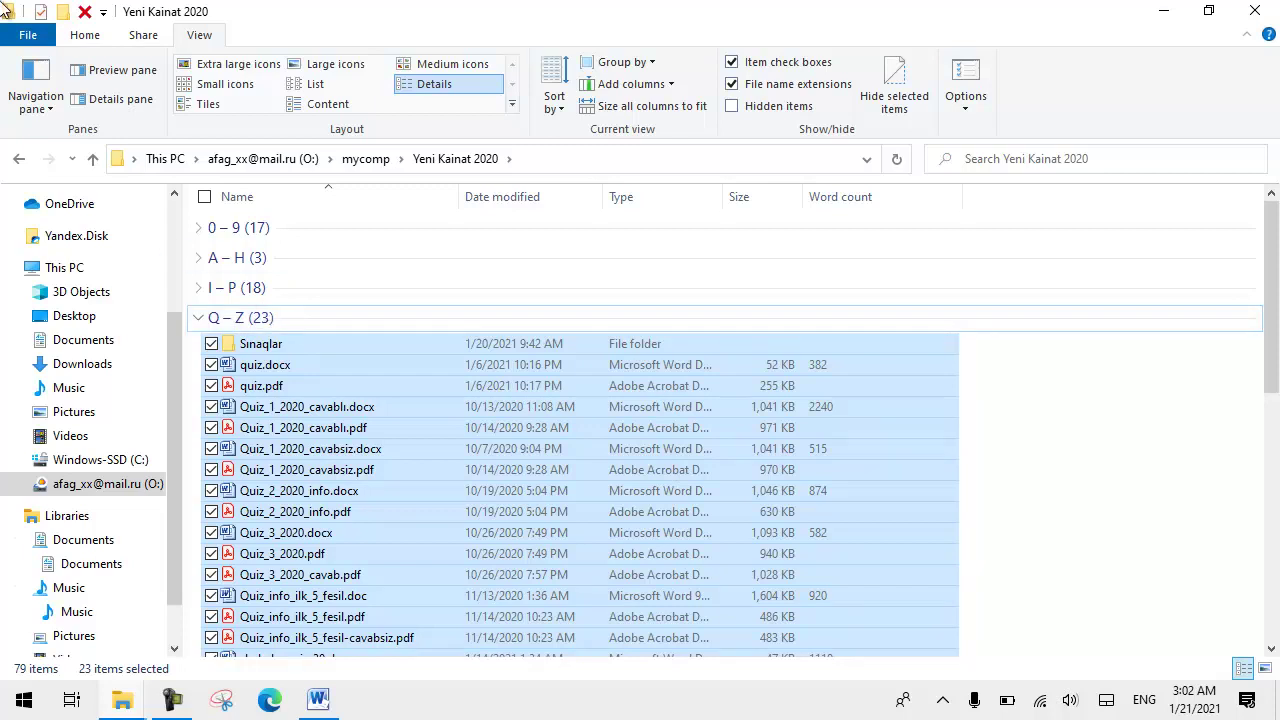
{"action": "left_click", "coordinate": [646, 64]}
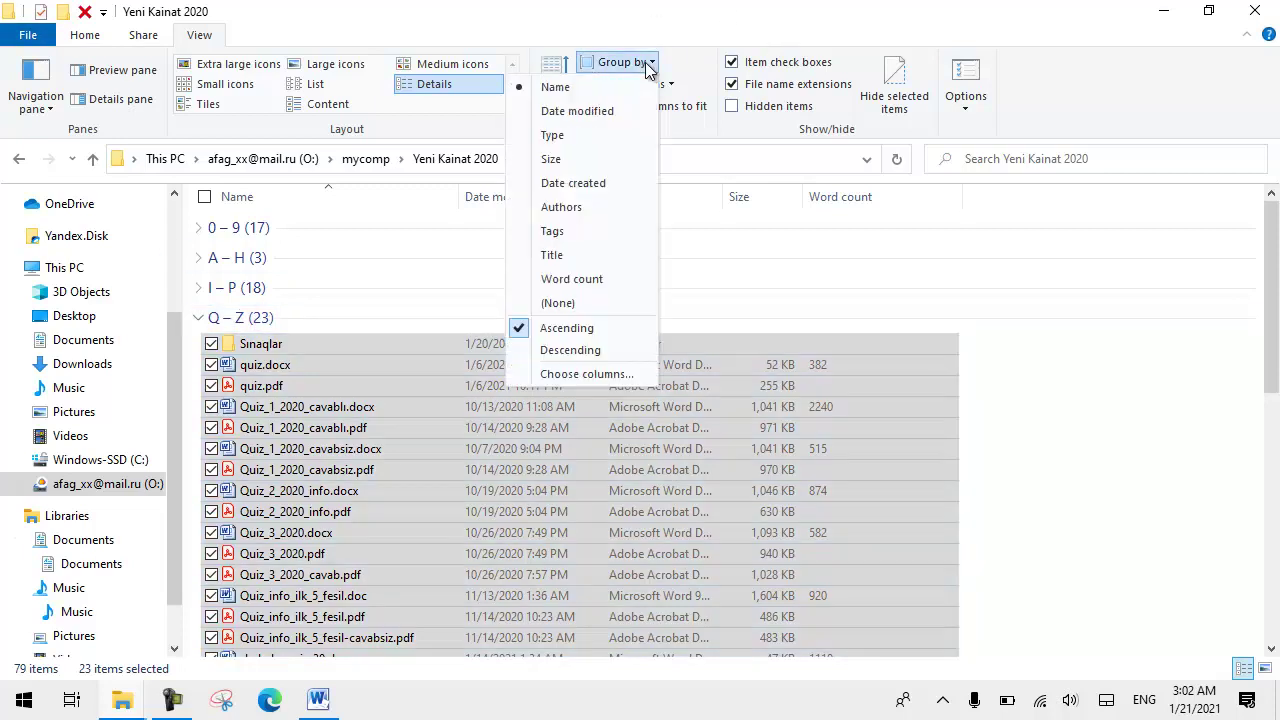
{"action": "left_click", "coordinate": [602, 139]}
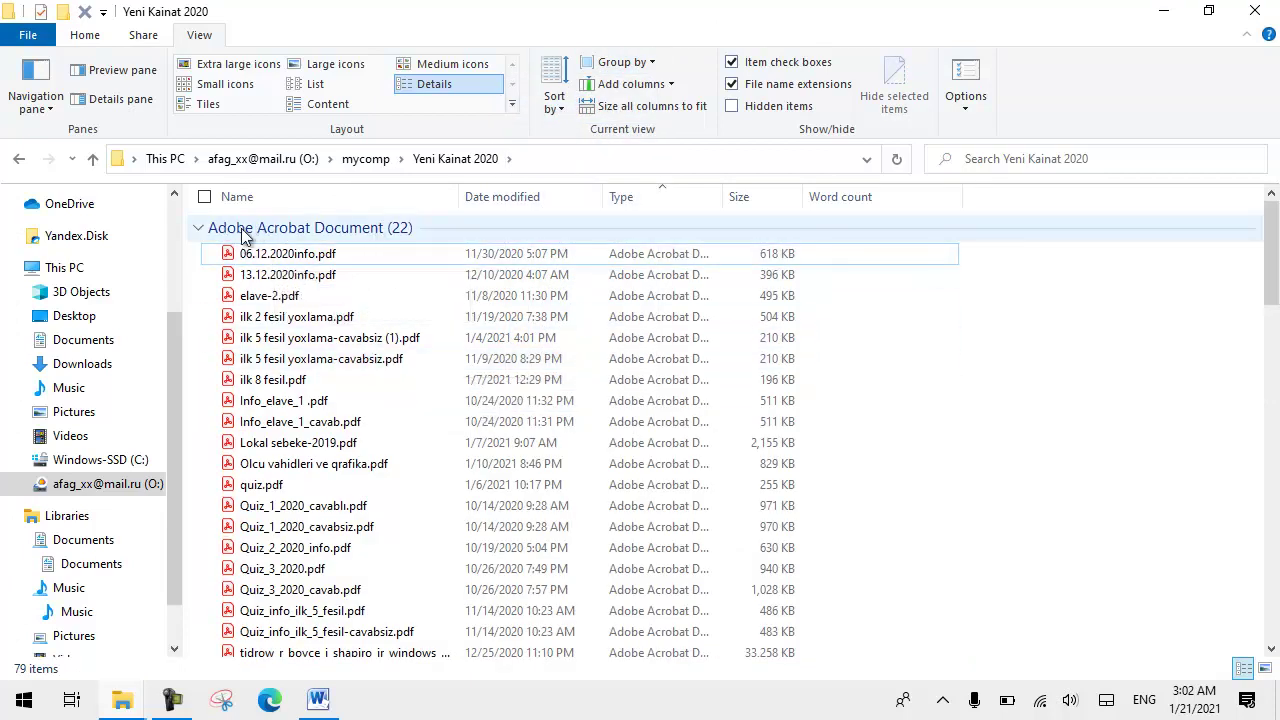
{"action": "left_click", "coordinate": [200, 228]}
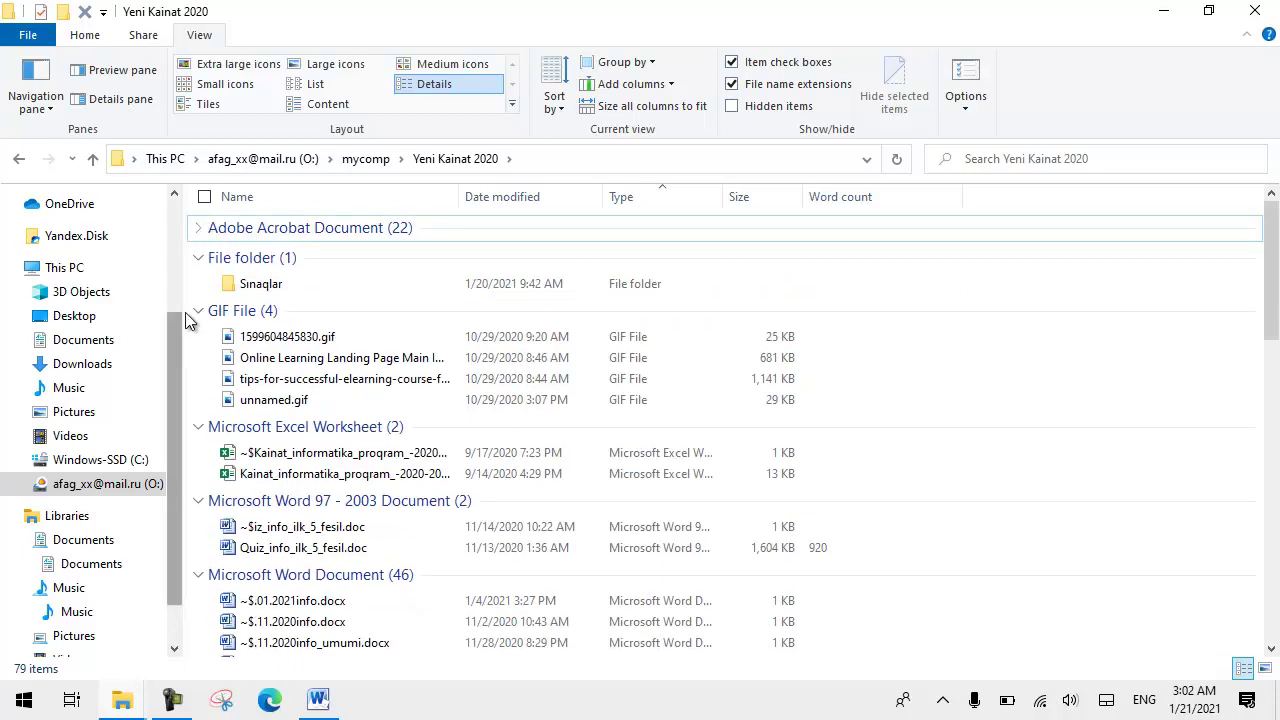
{"action": "left_click", "coordinate": [199, 259]}
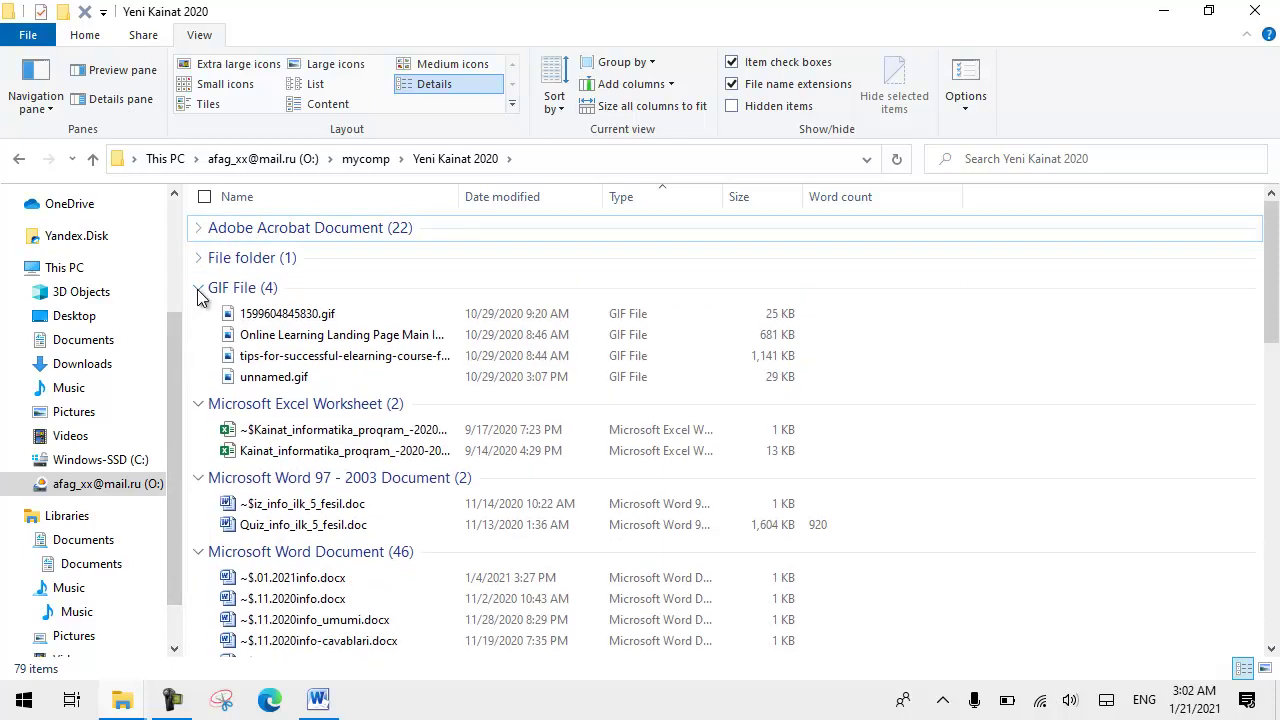
{"action": "left_click", "coordinate": [199, 289]}
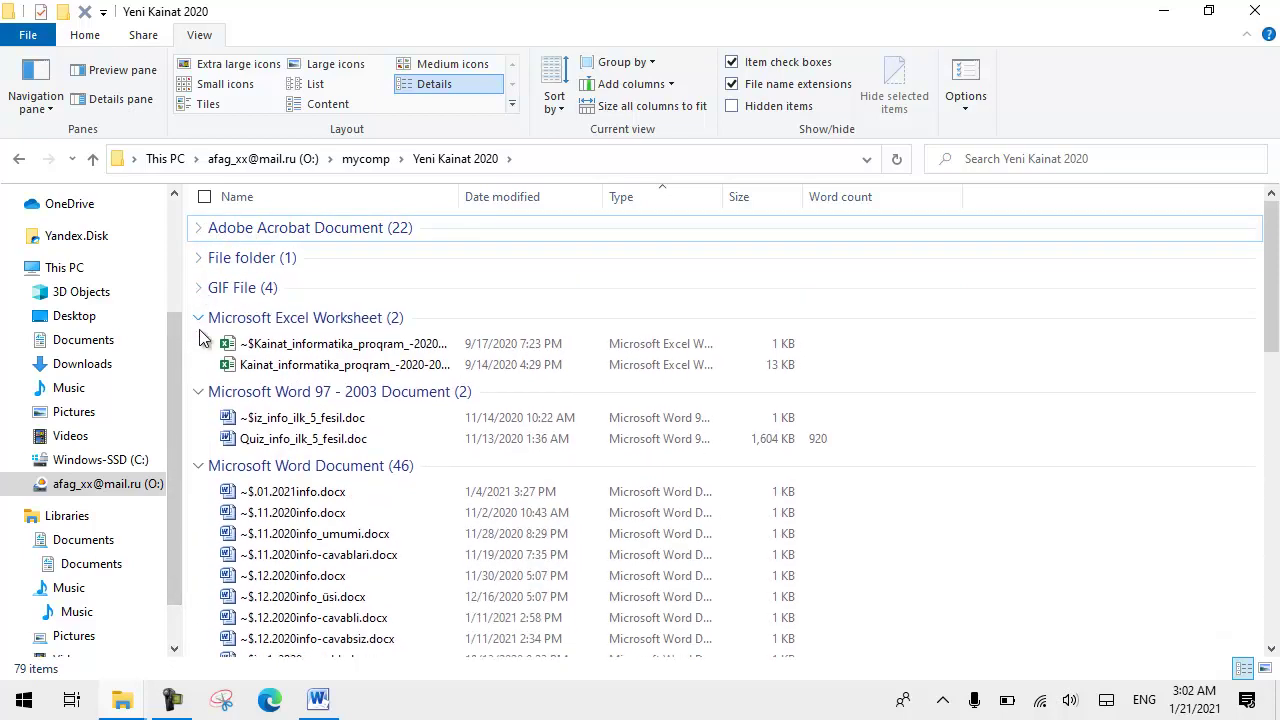
{"action": "left_click", "coordinate": [199, 466]}
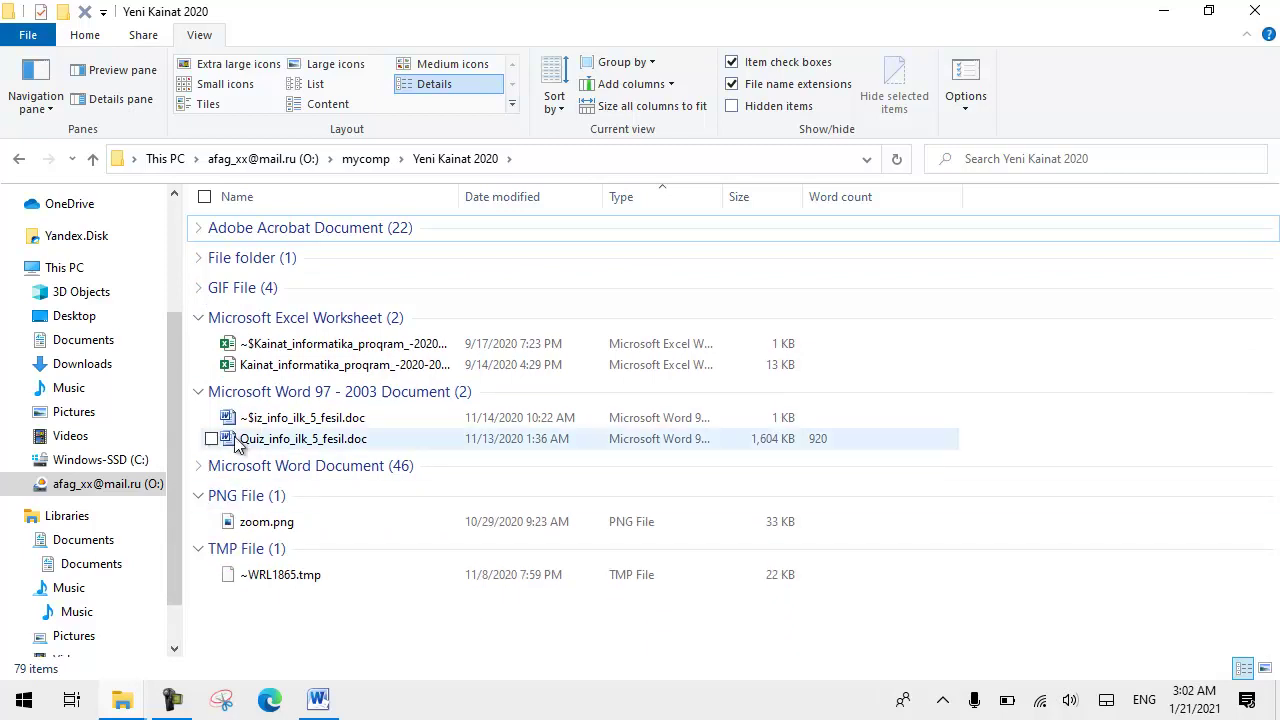
{"action": "left_click", "coordinate": [202, 498]}
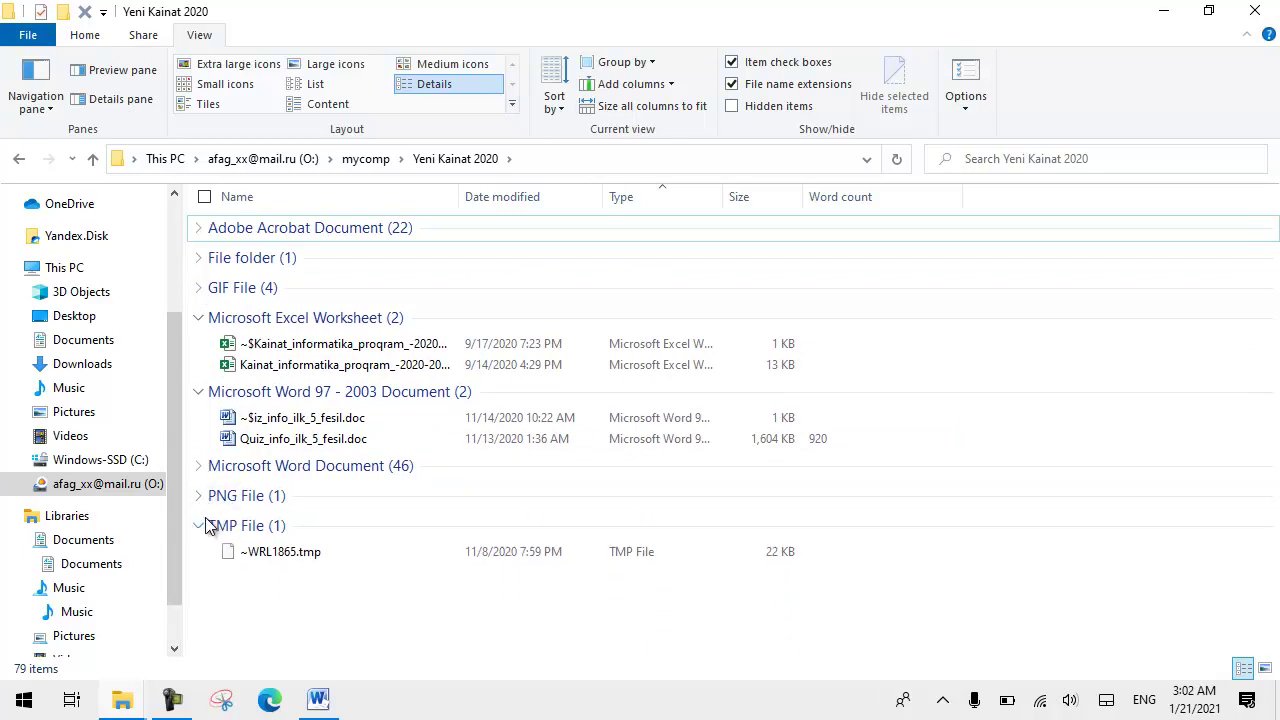
{"action": "left_click", "coordinate": [202, 525]}
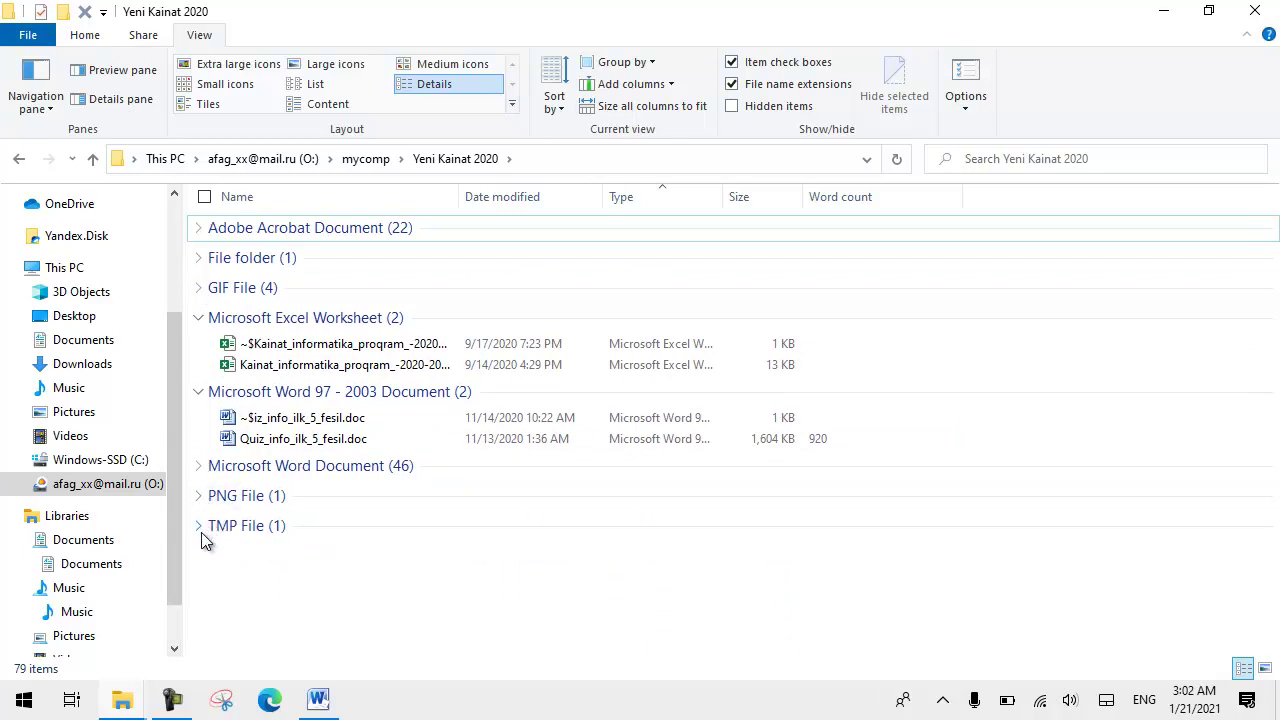
{"action": "left_click", "coordinate": [198, 393]}
{"action": "left_click", "coordinate": [200, 320]}
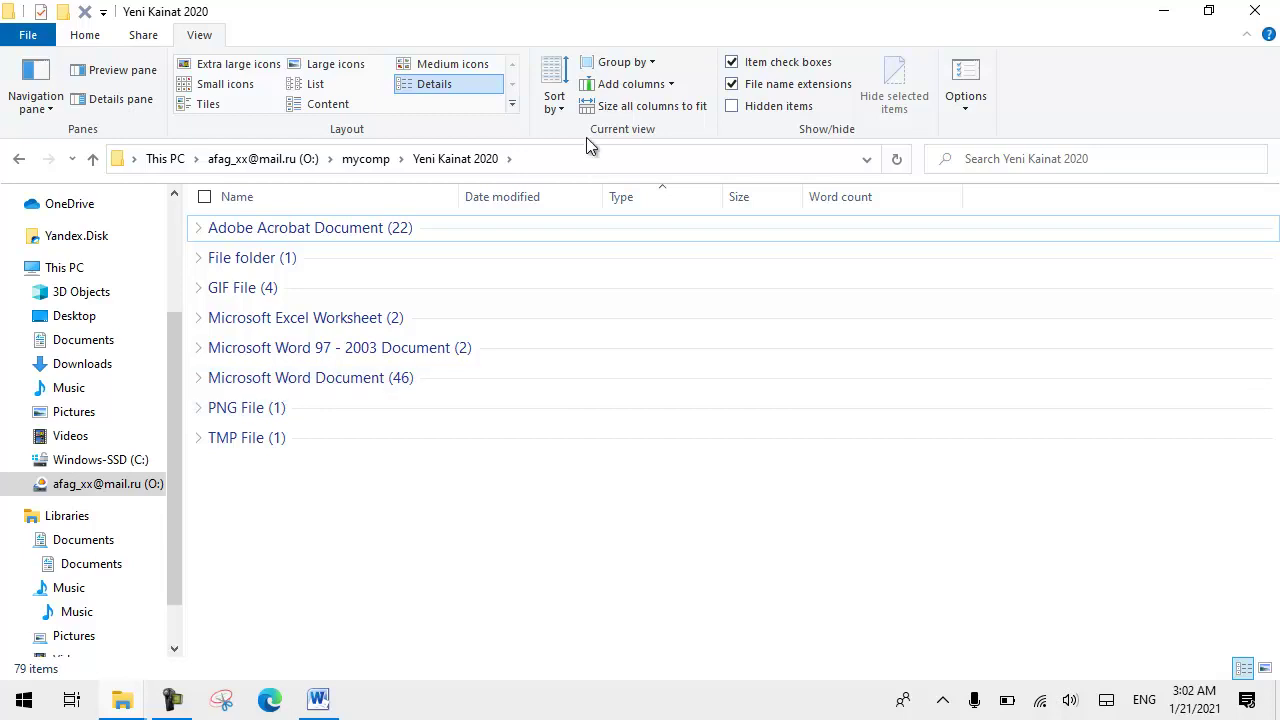
Remove the grouping from the file list and the Word count column from the folder's displayed details.
{"action": "left_click", "coordinate": [628, 62]}
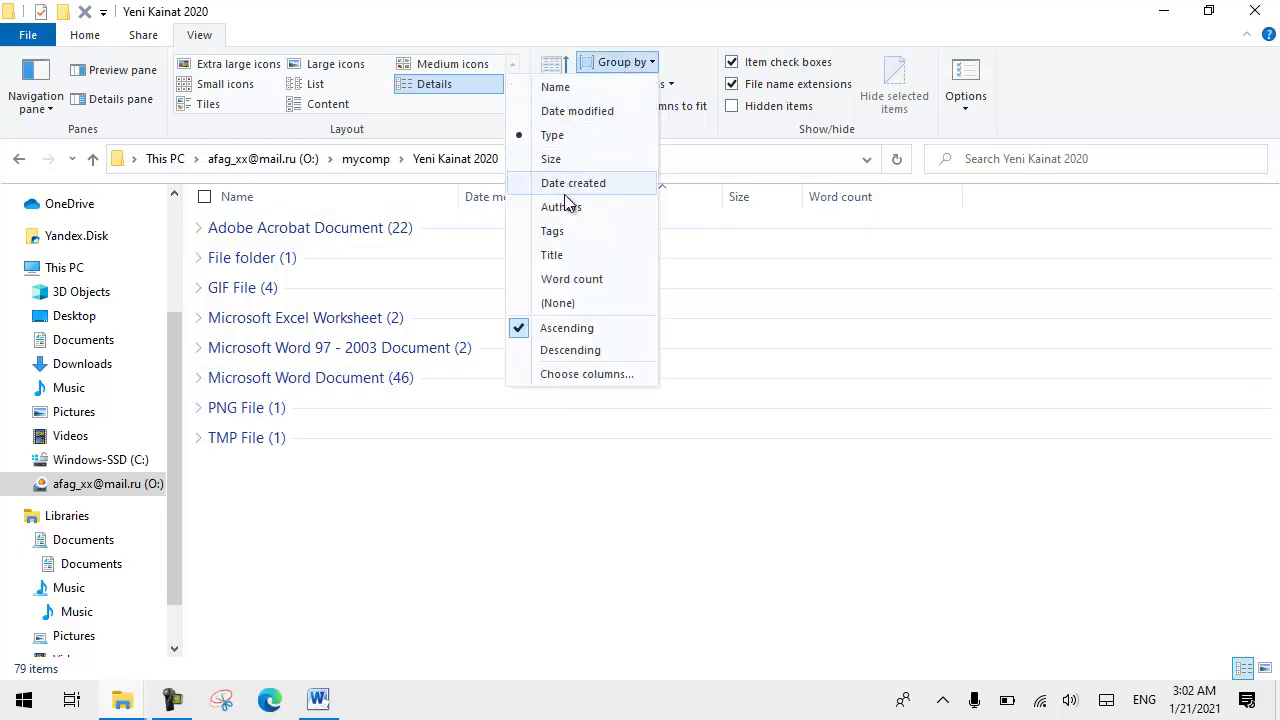
{"action": "left_click", "coordinate": [557, 303]}
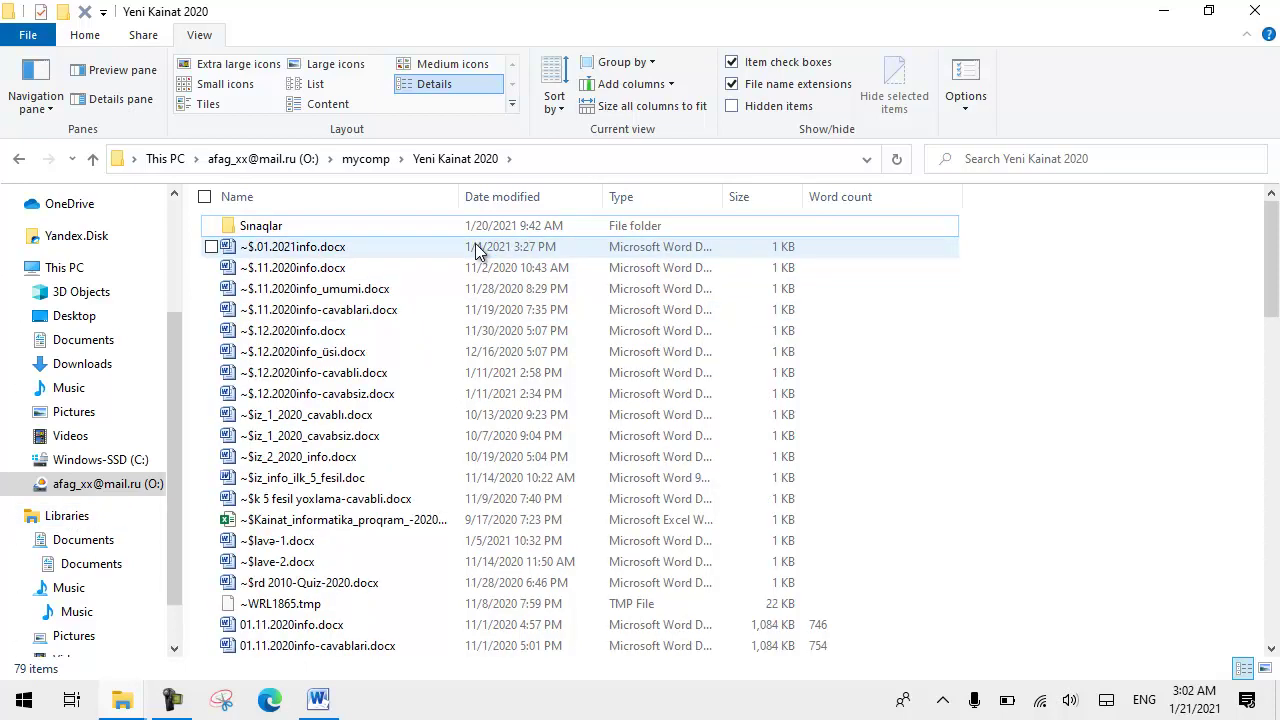
{"action": "left_click", "coordinate": [667, 86]}
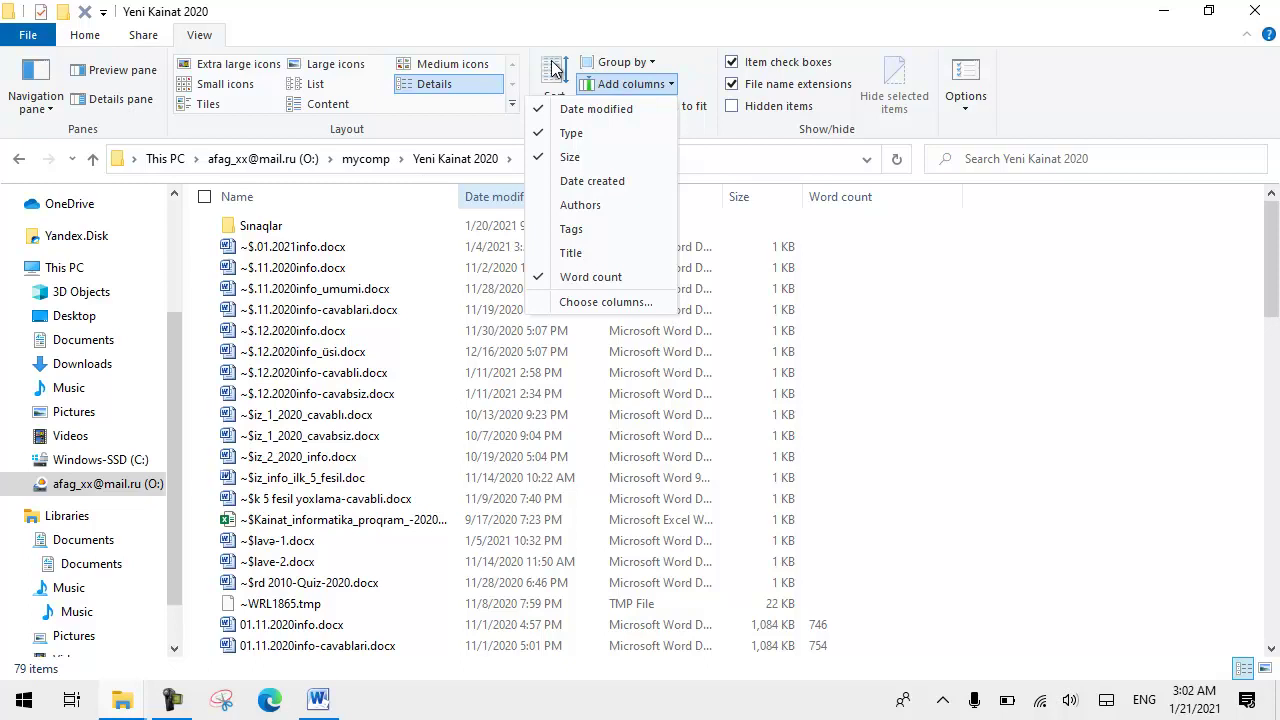
{"action": "left_click", "coordinate": [270, 195]}
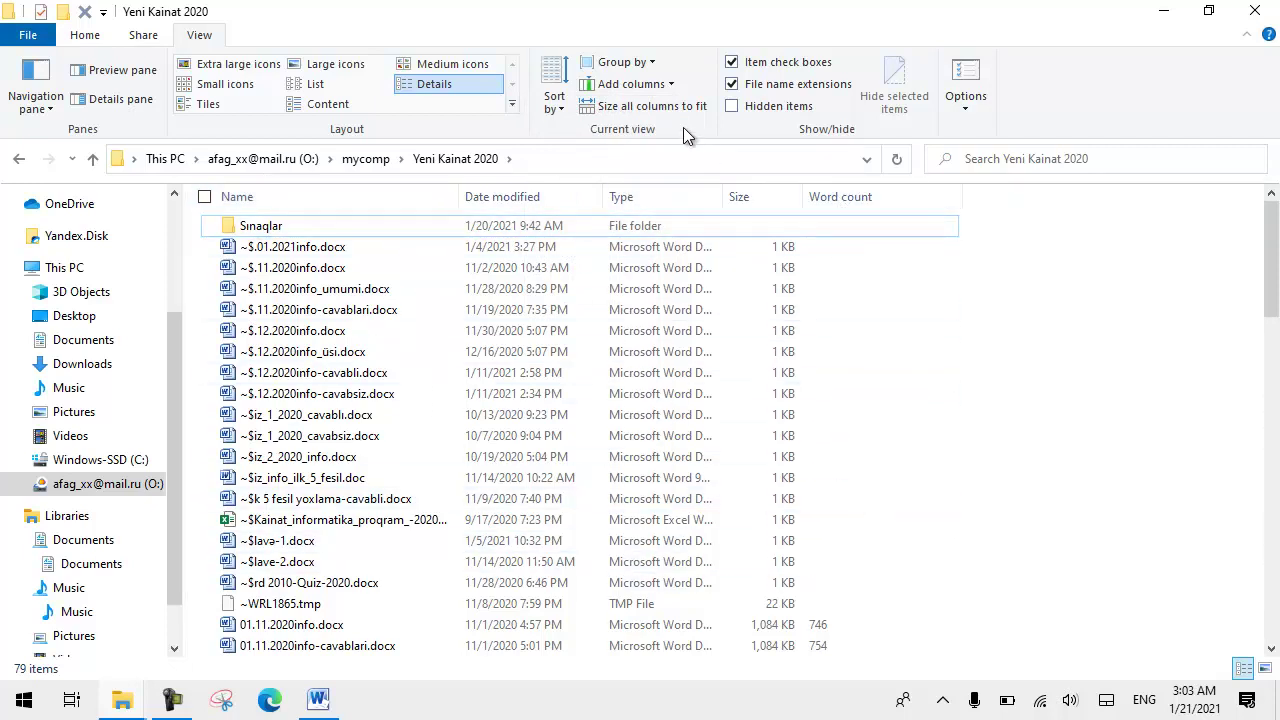
{"action": "left_click", "coordinate": [629, 86]}
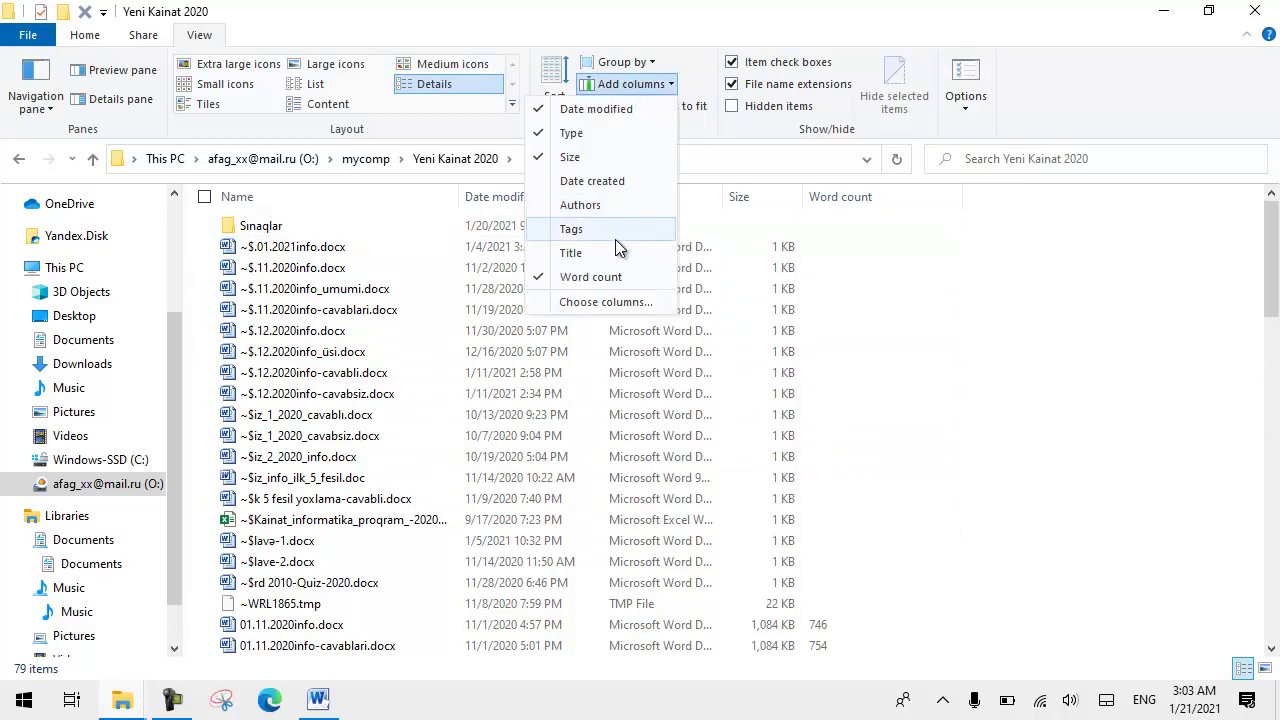
{"action": "left_click", "coordinate": [593, 303]}
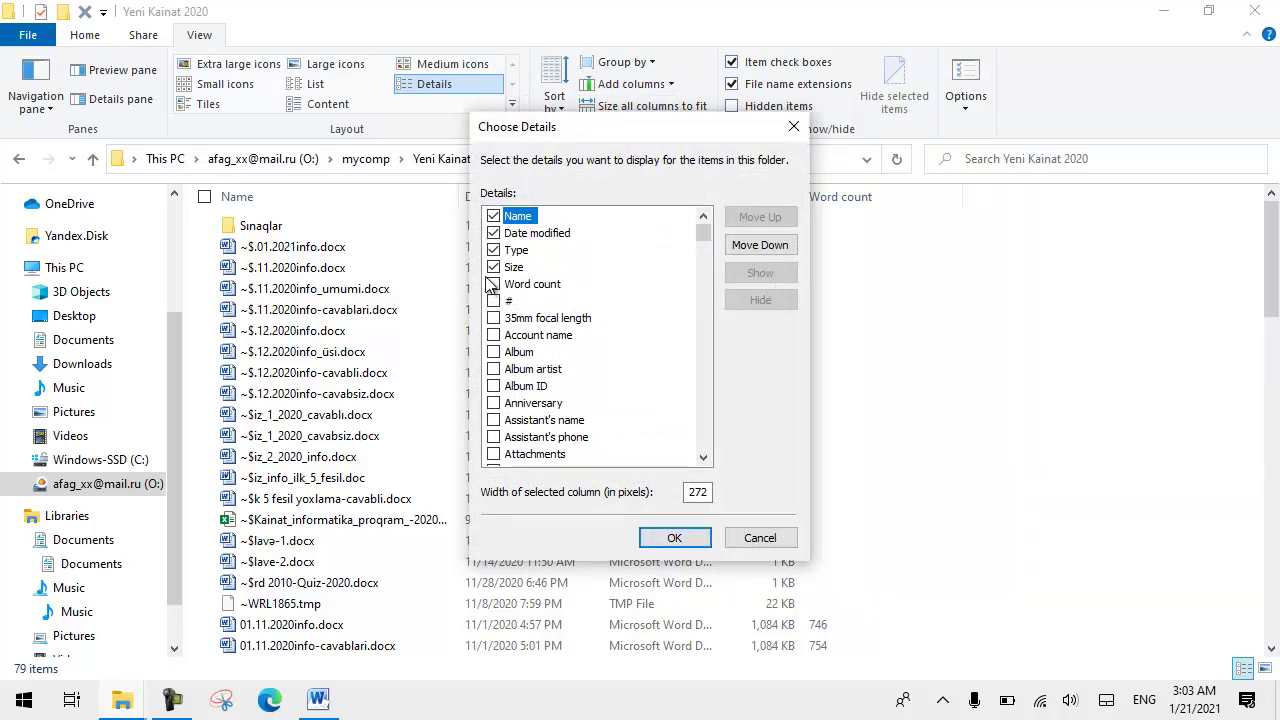
{"action": "left_click", "coordinate": [671, 539]}
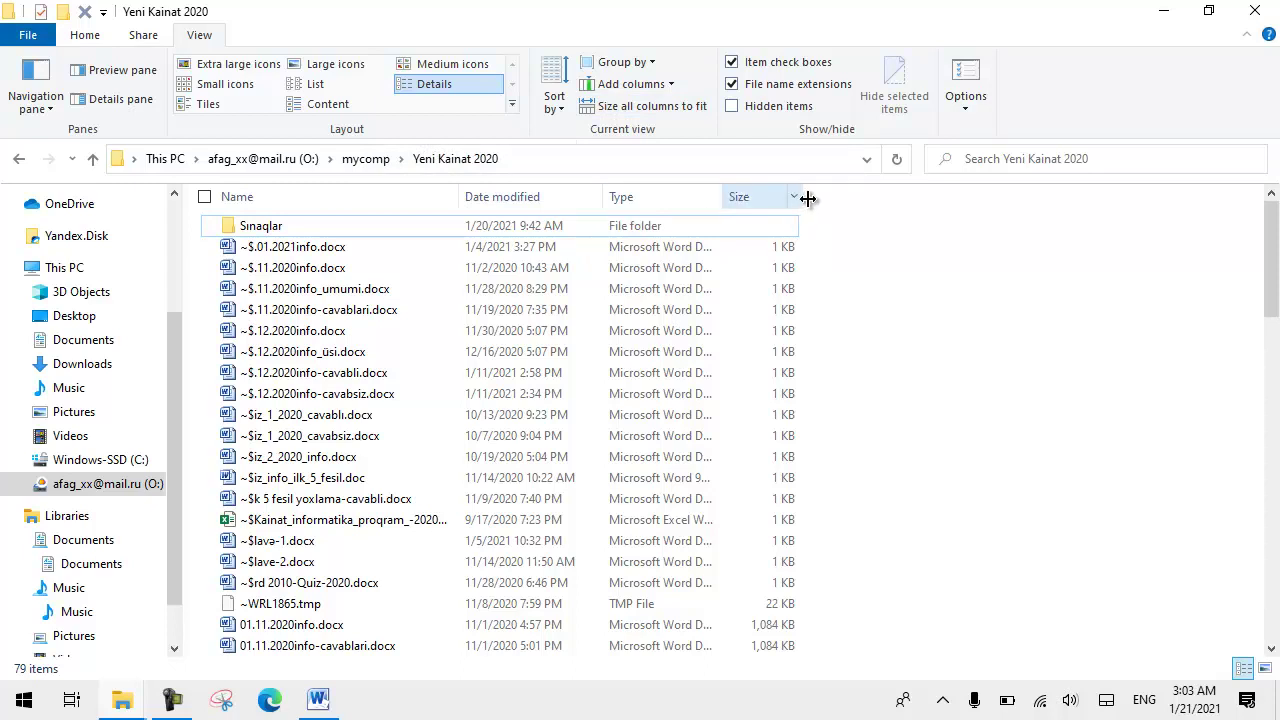
Resize the Size and Type columns manually, fit all columns to their contents, and widen the Type column.
{"action": "left_click_drag", "start_coordinate": [806, 200], "coordinate": [1092, 200]}
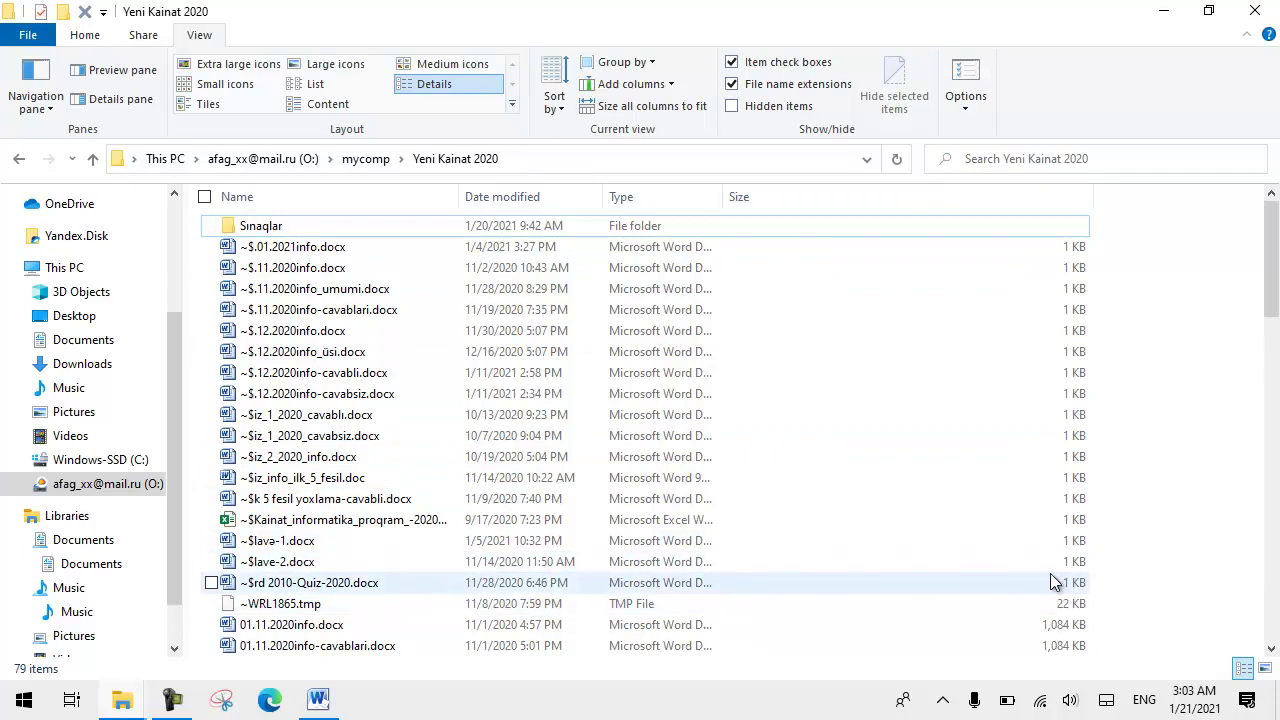
{"action": "left_click_drag", "start_coordinate": [720, 194], "coordinate": [654, 212]}
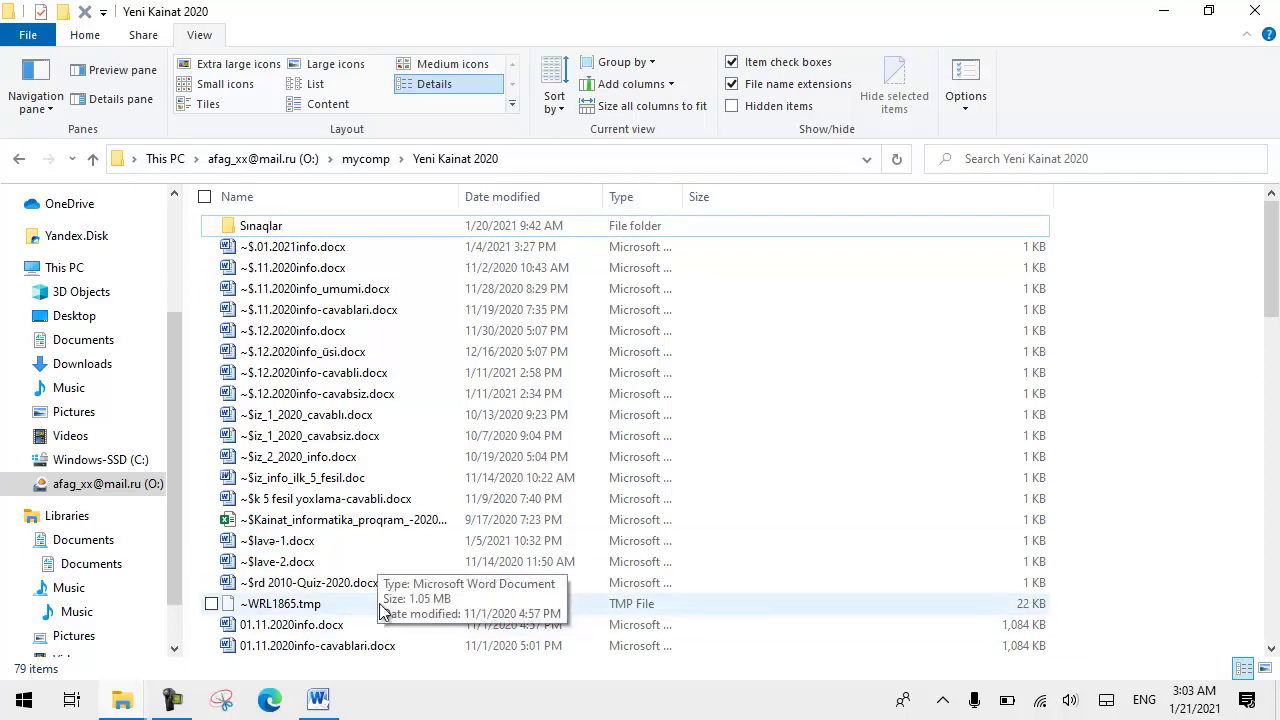
{"action": "left_click", "coordinate": [641, 111]}
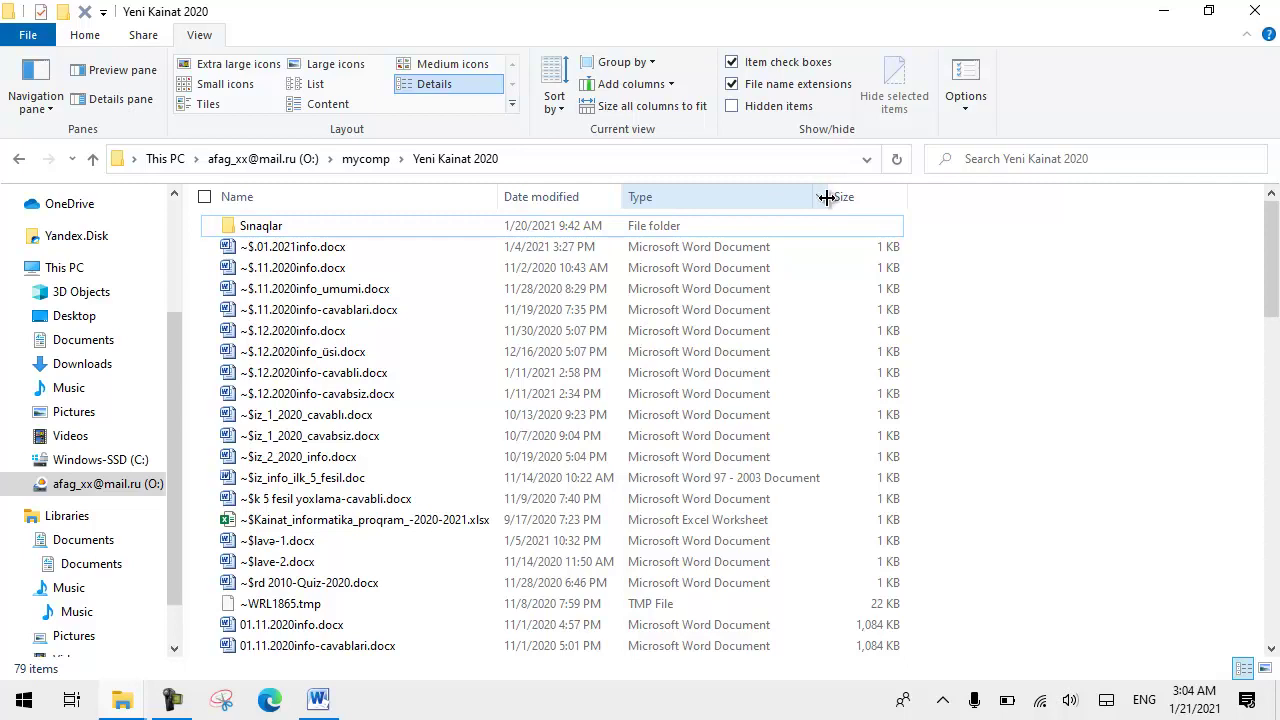
{"action": "left_click_drag", "start_coordinate": [826, 197], "coordinate": [996, 200]}
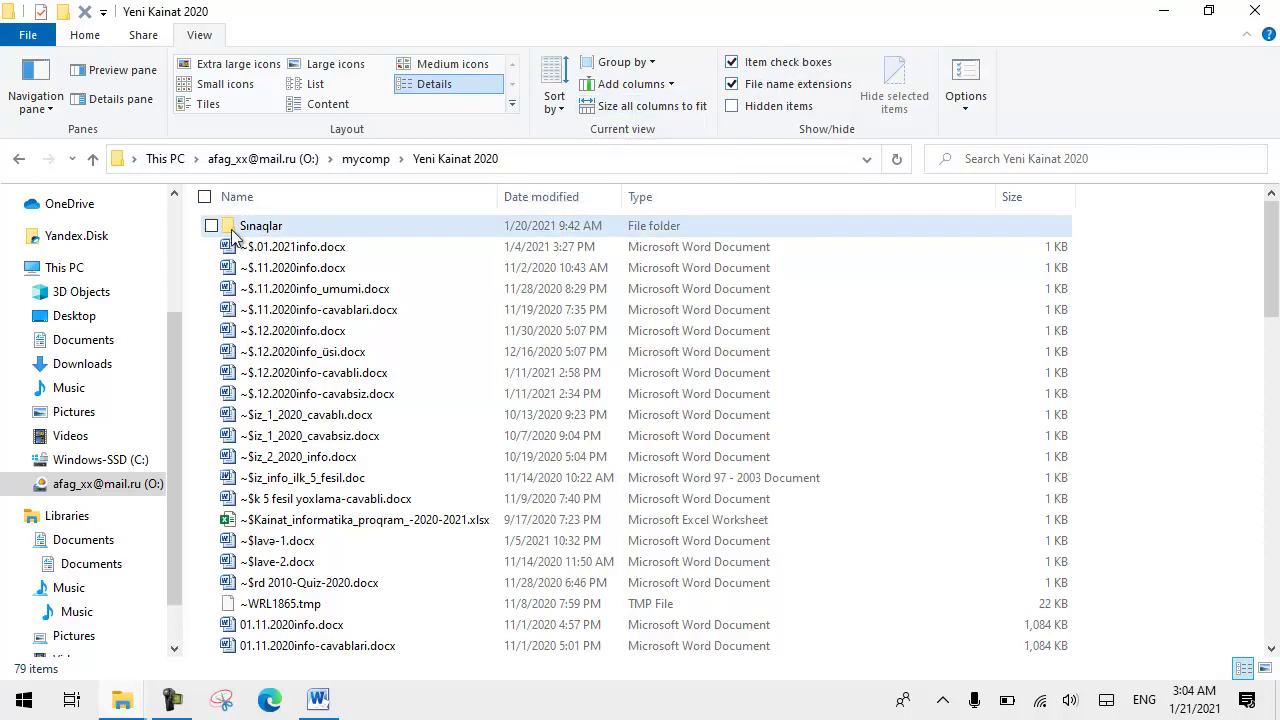
Select all items through the check boxes, and deselect the Sınaqlar folder, ~$.12.2020info-cavabli.docx, ~$k 5 fesil yoxlama-cavabli.docx and ~$rd 2010-Quiz-2020.docx.
{"action": "mouse_move", "coordinate": [222, 238]}
{"action": "left_click", "coordinate": [205, 198]}
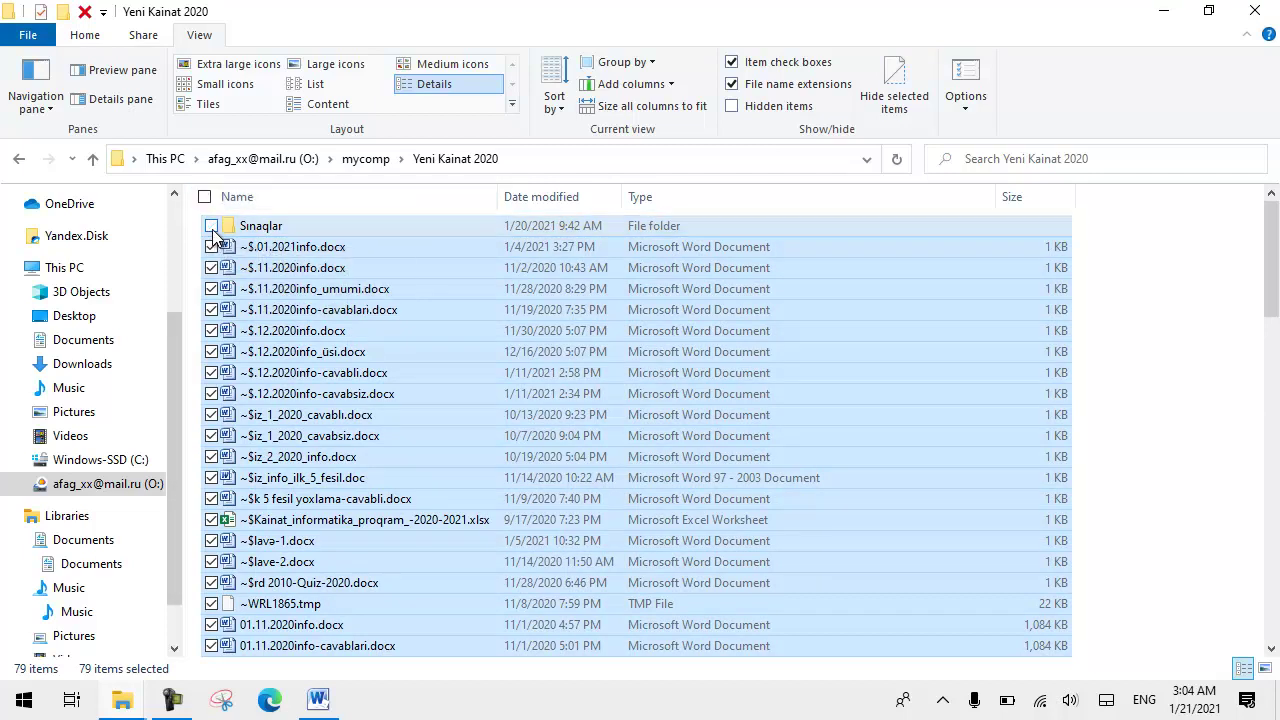
{"action": "left_click", "coordinate": [211, 226]}
{"action": "left_click", "coordinate": [211, 372]}
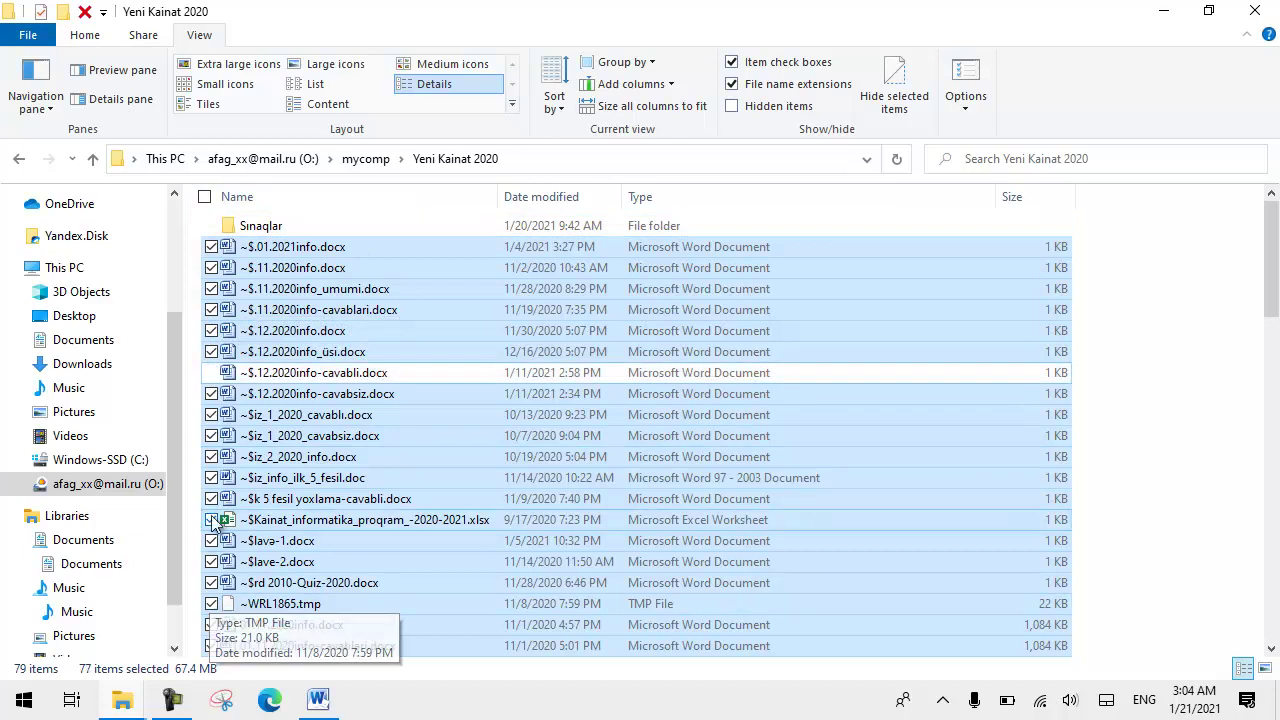
{"action": "left_click", "coordinate": [211, 498]}
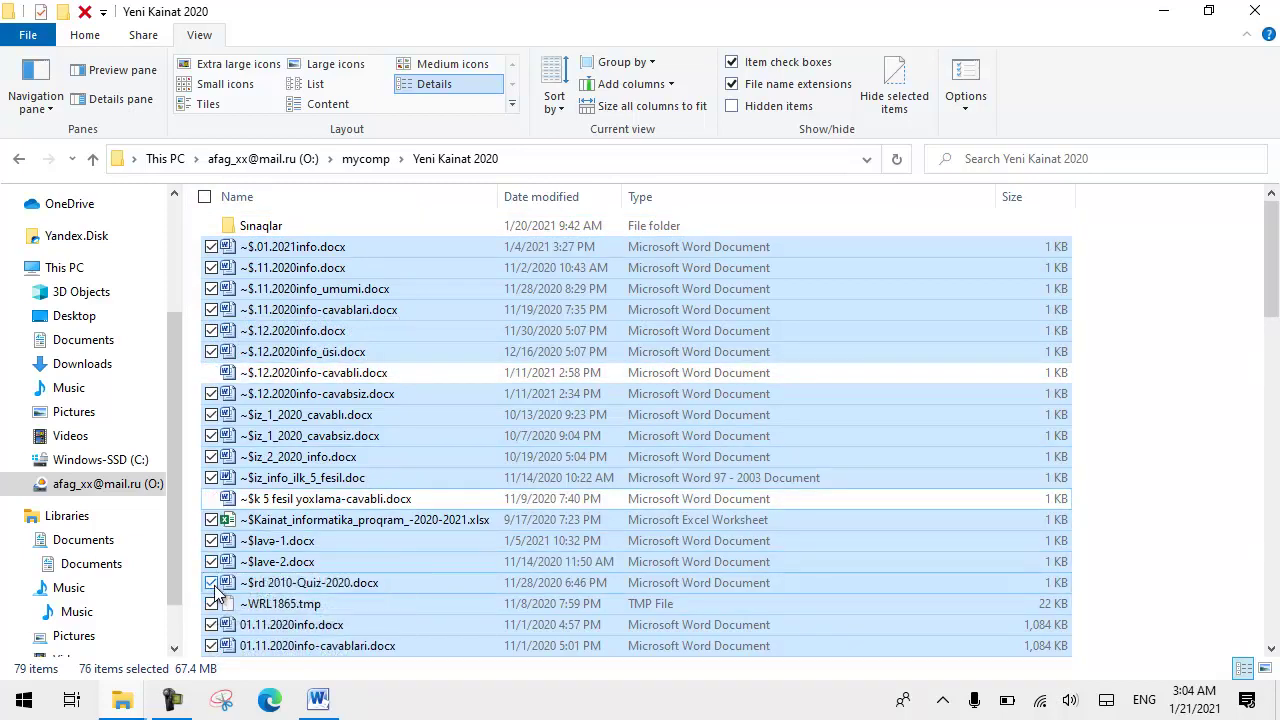
{"action": "left_click", "coordinate": [211, 583]}
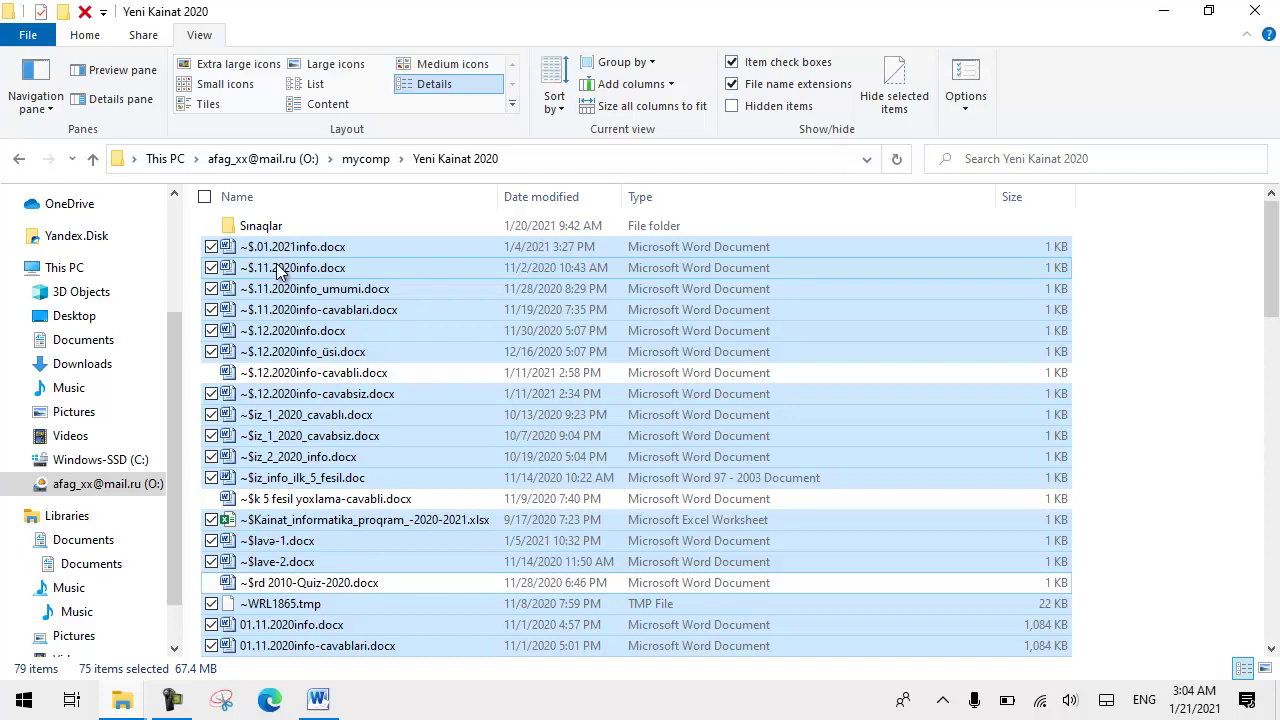
Turn off item check boxes and select the continuous range from the Sınaqlar folder to ~$iz_info_ilk_5_fesil.doc.
{"action": "left_click", "coordinate": [731, 62]}
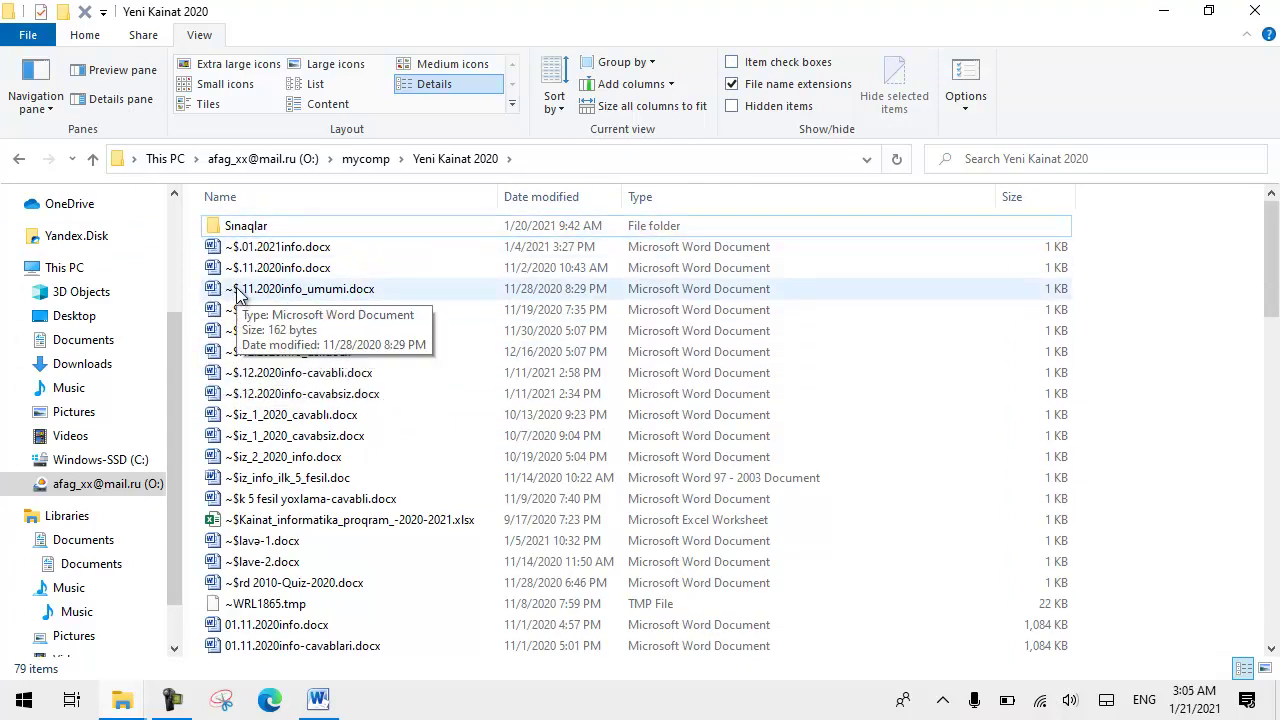
{"action": "left_click", "coordinate": [252, 232]}
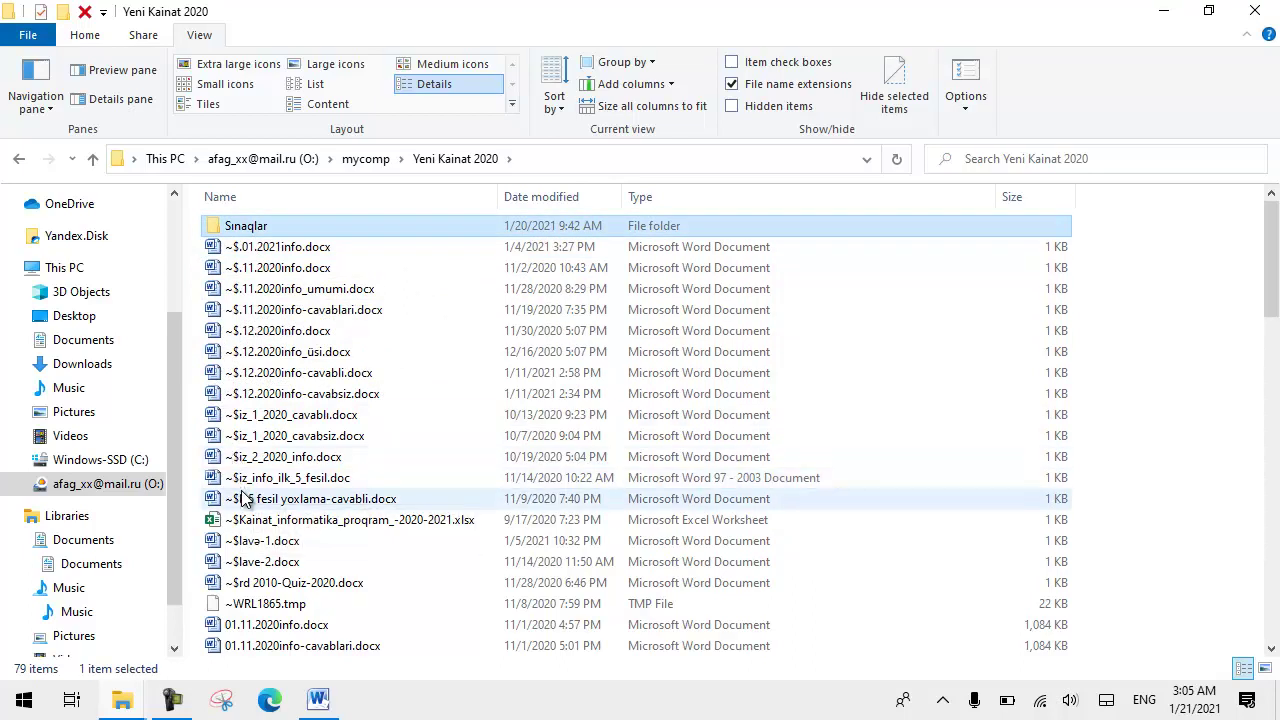
{"action": "left_click", "coordinate": [252, 482], "text": "shift"}
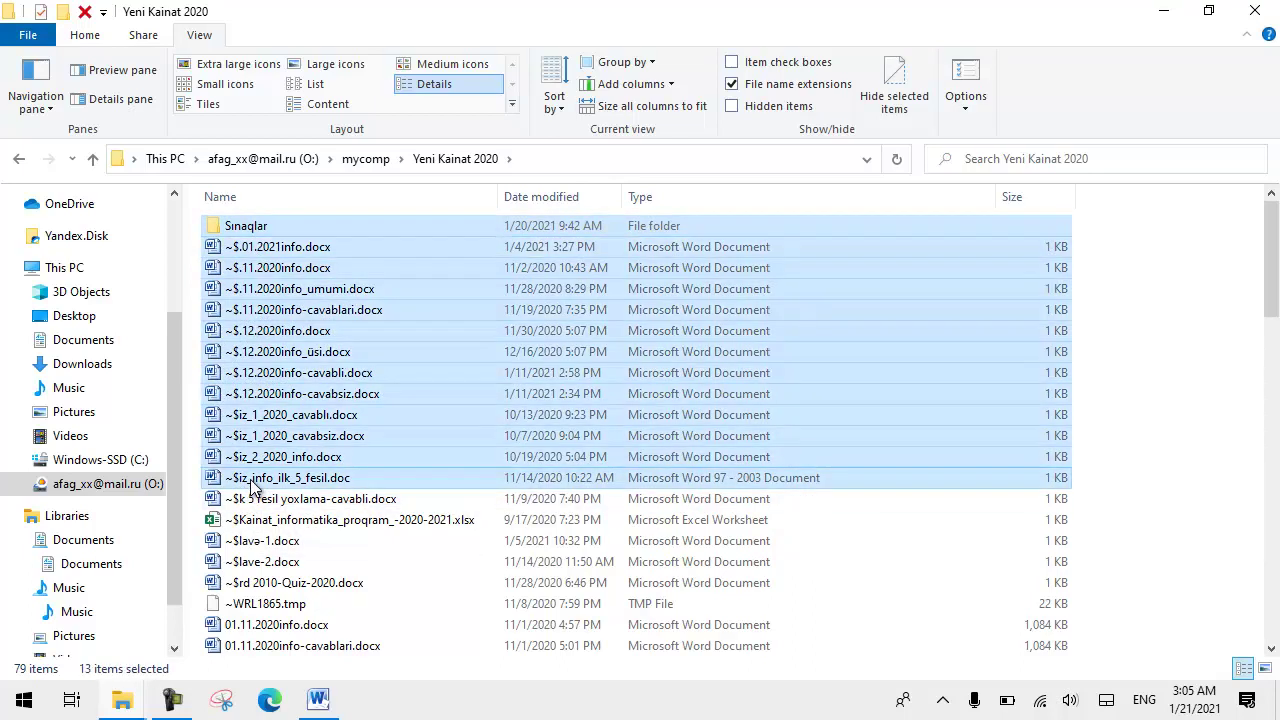
Select Sınaqlar, ~$.12.2020info_üsi.docx, ~$iz_1_2020_cavablı.docx, ~$iz_info_ilk_5_fesil.doc and ~$rd 2010-Quiz-2020.docx as separate items, and turn item check boxes back on.
{"action": "left_click", "coordinate": [265, 228]}
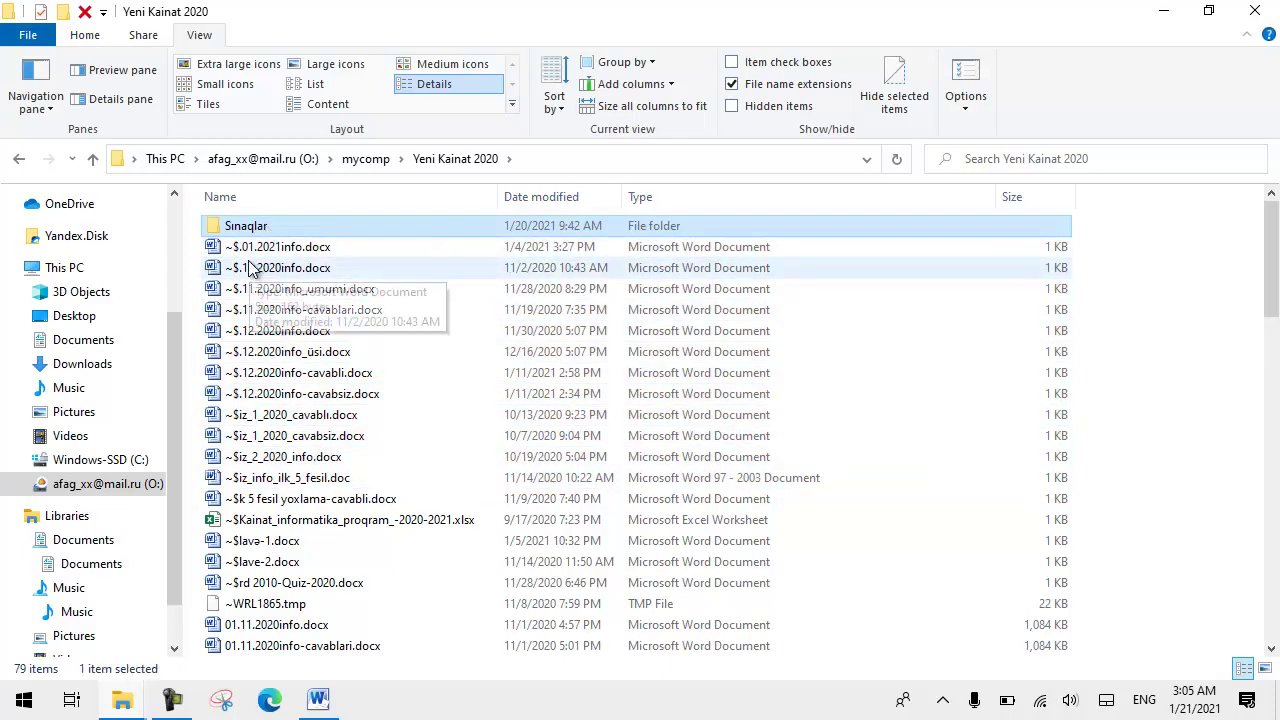
{"action": "left_click", "coordinate": [255, 356], "text": "ctrl"}
{"action": "left_click", "coordinate": [287, 480], "text": "ctrl"}
{"action": "left_click", "coordinate": [292, 584], "text": "ctrl"}
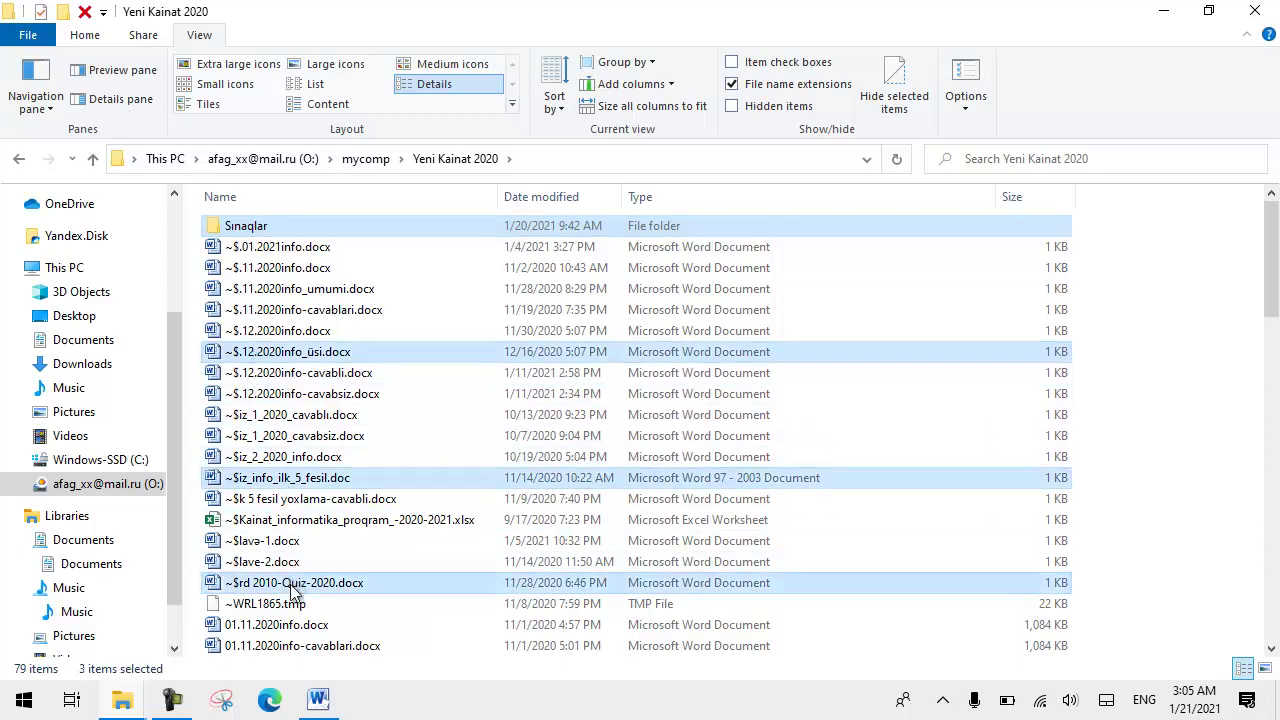
{"action": "left_click", "coordinate": [290, 416], "text": "ctrl"}
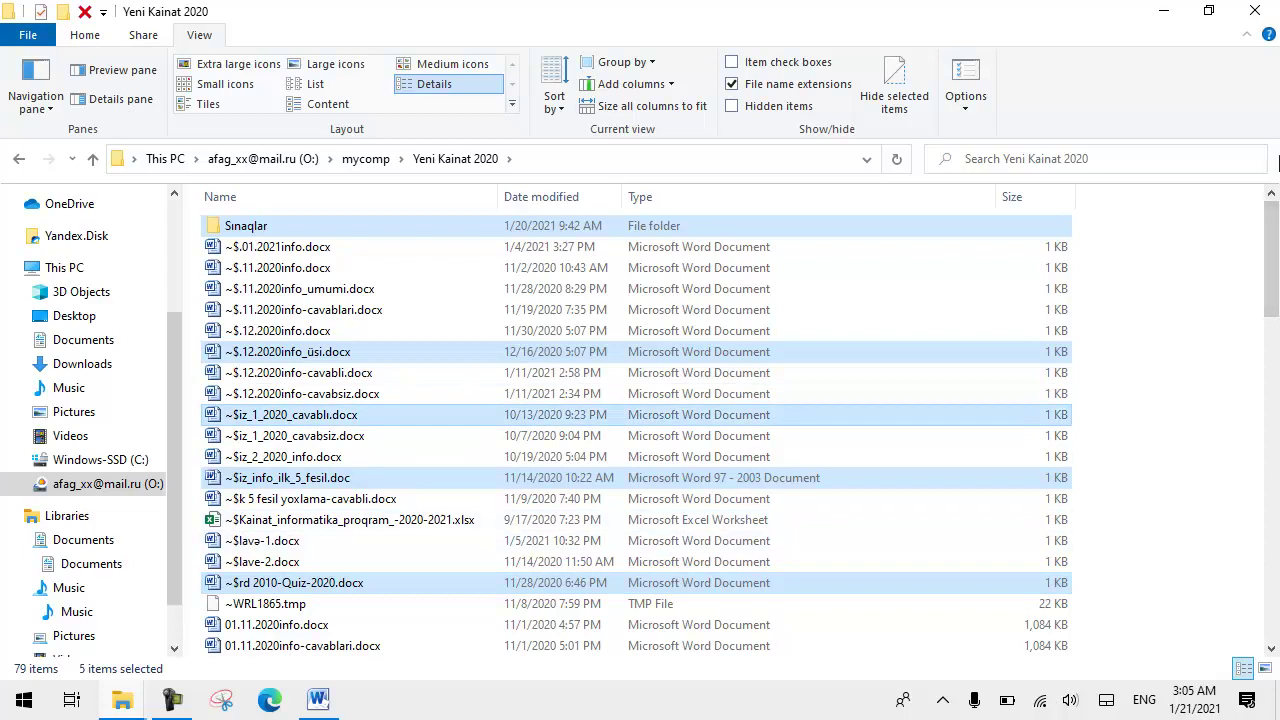
{"action": "left_click", "coordinate": [766, 62]}
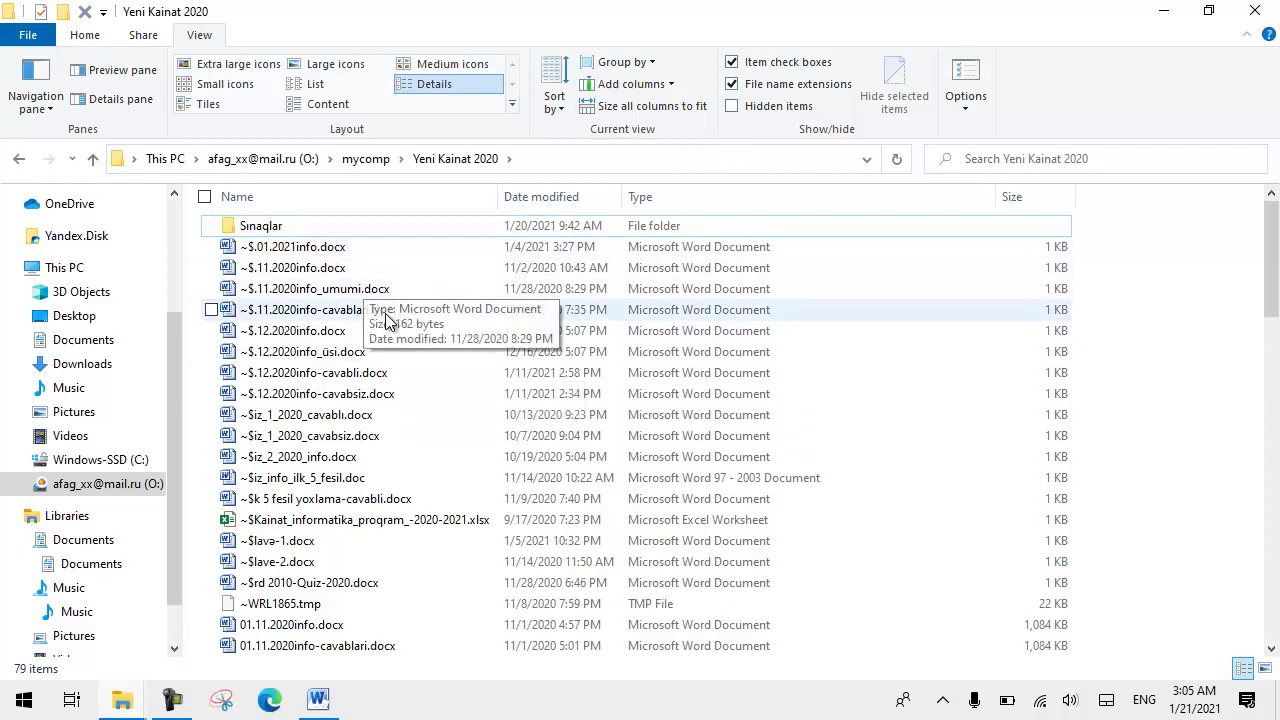
Check the file extensions in the list, hide file name extensions, and show them again.
{"action": "scroll", "coordinate": [340, 400], "scroll_direction": "down", "scroll_amount": 13}
{"action": "scroll", "coordinate": [340, 400], "scroll_direction": "down", "scroll_amount": 3}
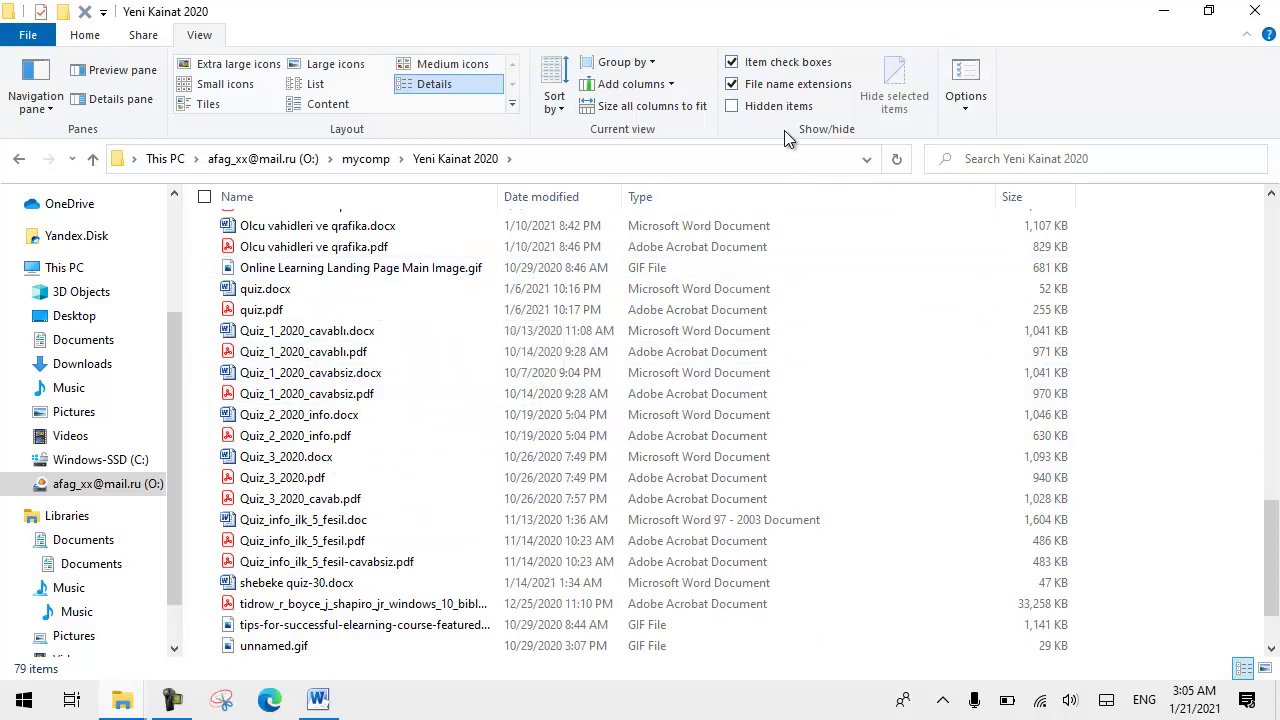
{"action": "left_click", "coordinate": [778, 88]}
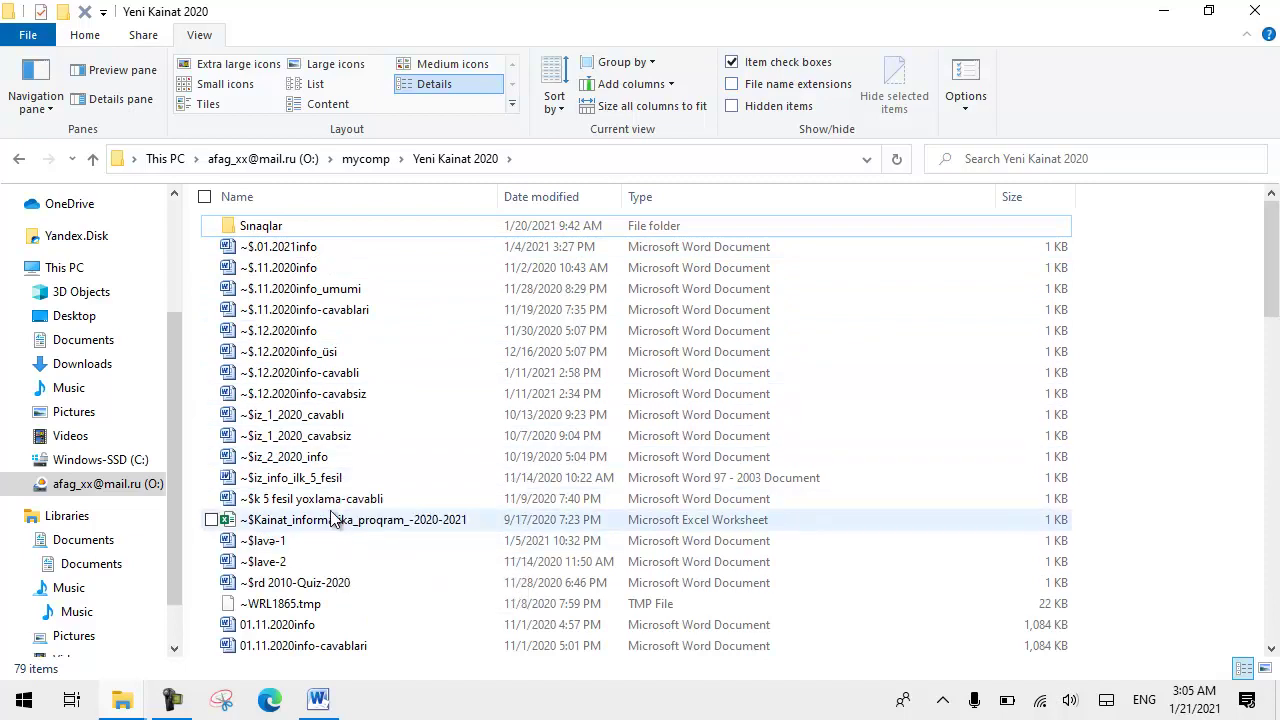
{"action": "left_click", "coordinate": [731, 84]}
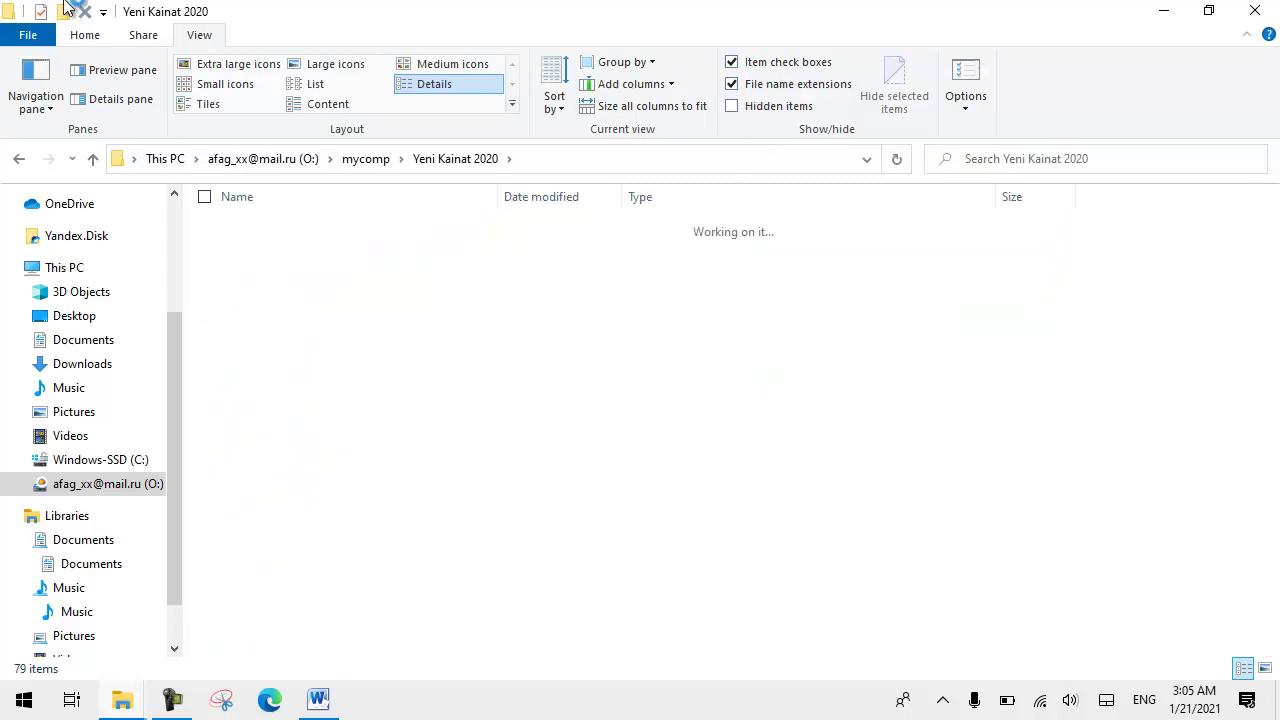
Open Folder Options, examine the advanced settings for hidden files and file extensions, and close the dialog without changes.
{"action": "left_click", "coordinate": [28, 36]}
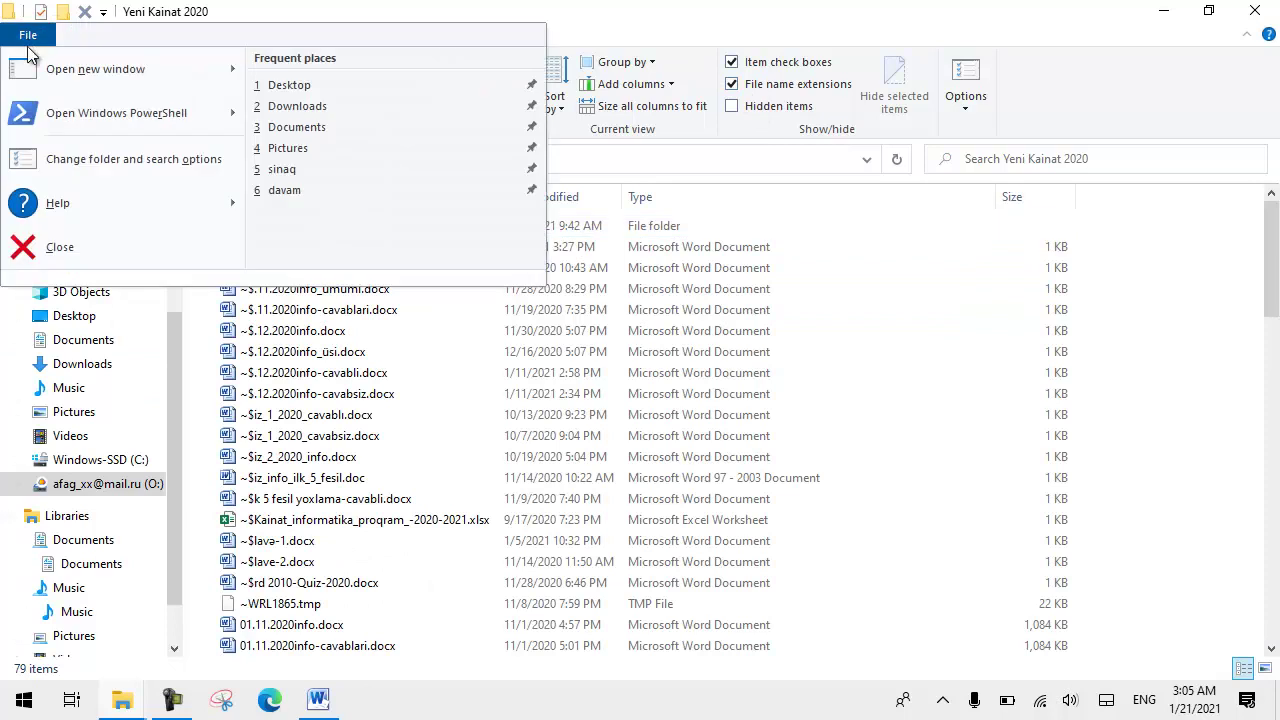
{"action": "left_click", "coordinate": [57, 160]}
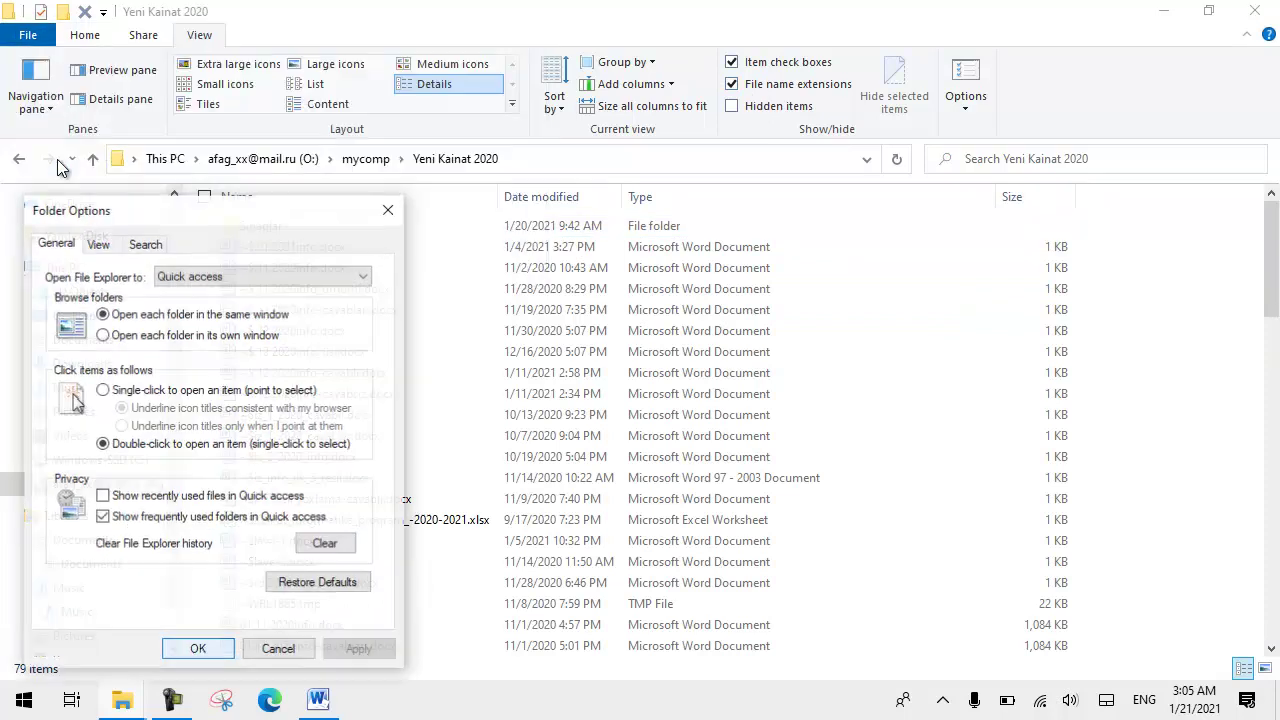
{"action": "left_click", "coordinate": [97, 245]}
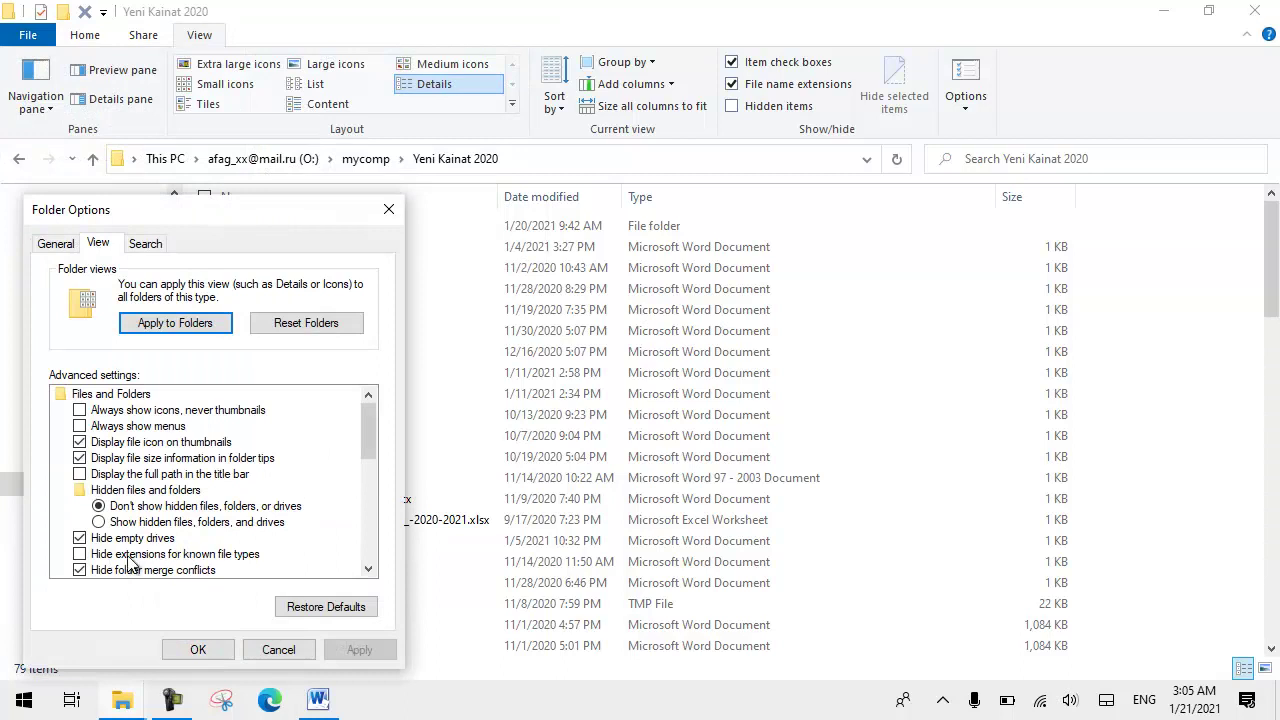
{"action": "left_click", "coordinate": [270, 651]}
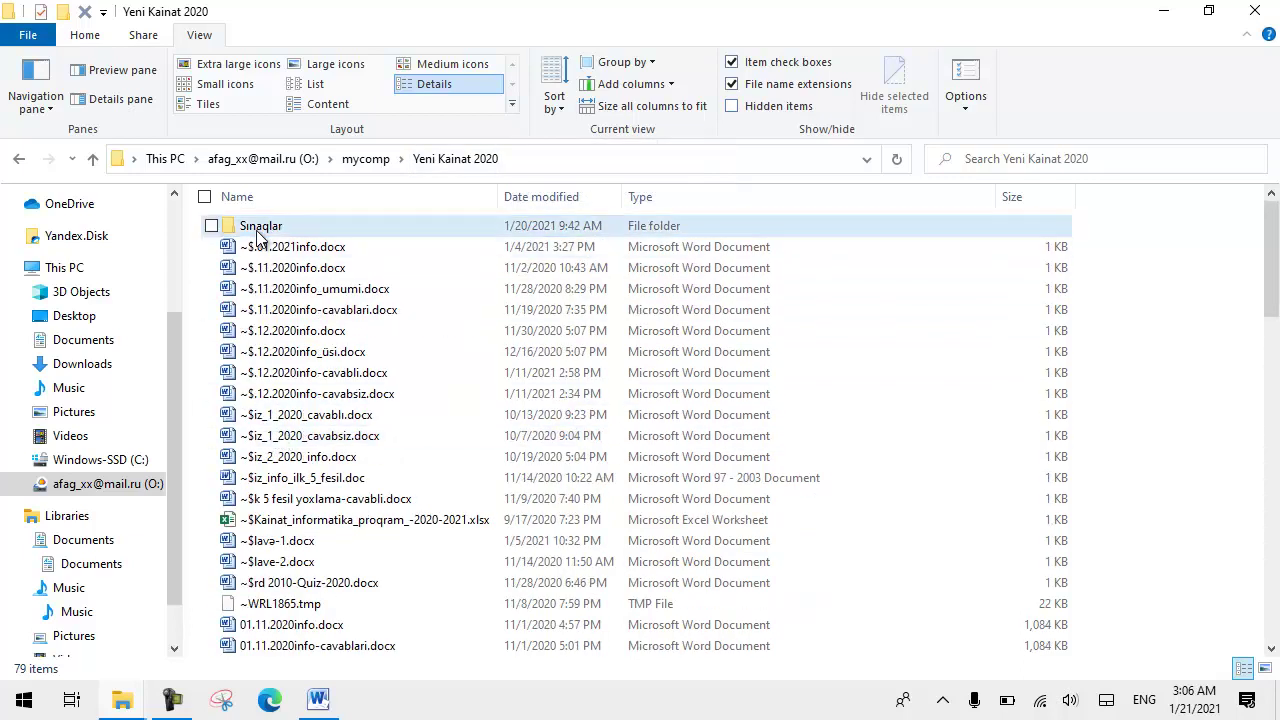
Set the Hidden attribute on the Sınaqlar folder, apply it to its subfolders and files, and check the file list.
{"action": "right_click", "coordinate": [257, 233]}
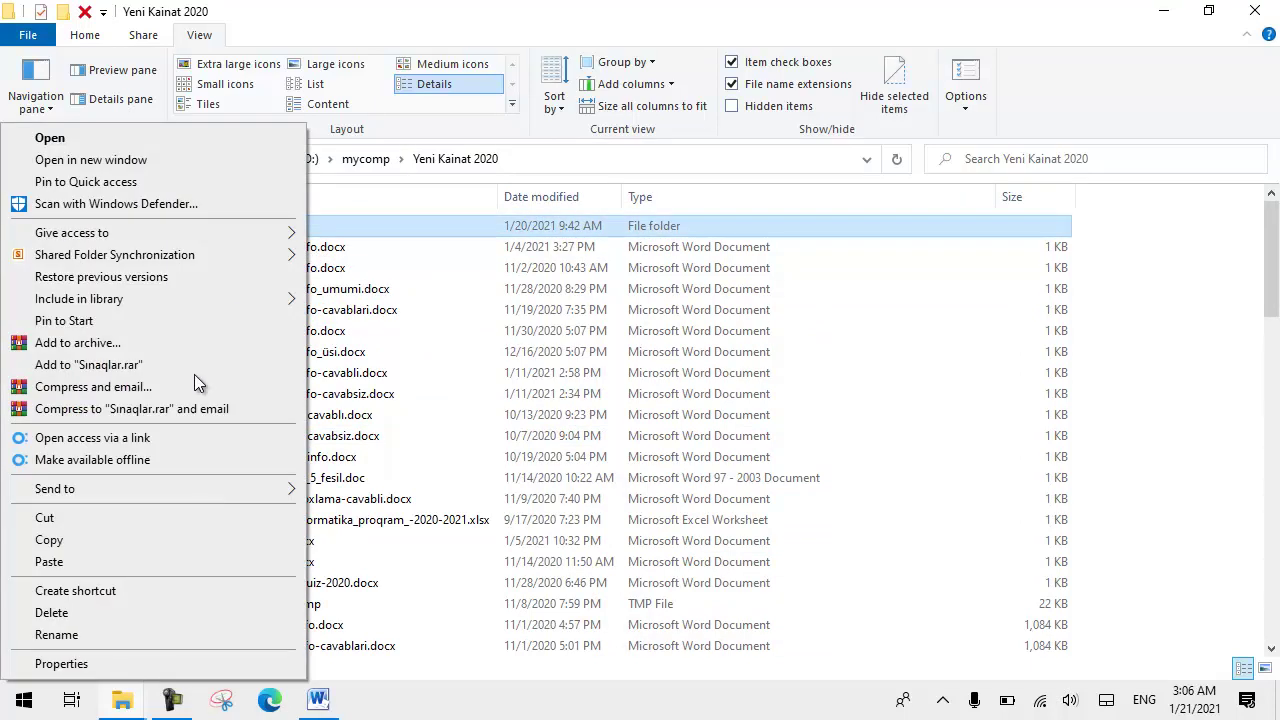
{"action": "left_click", "coordinate": [95, 662]}
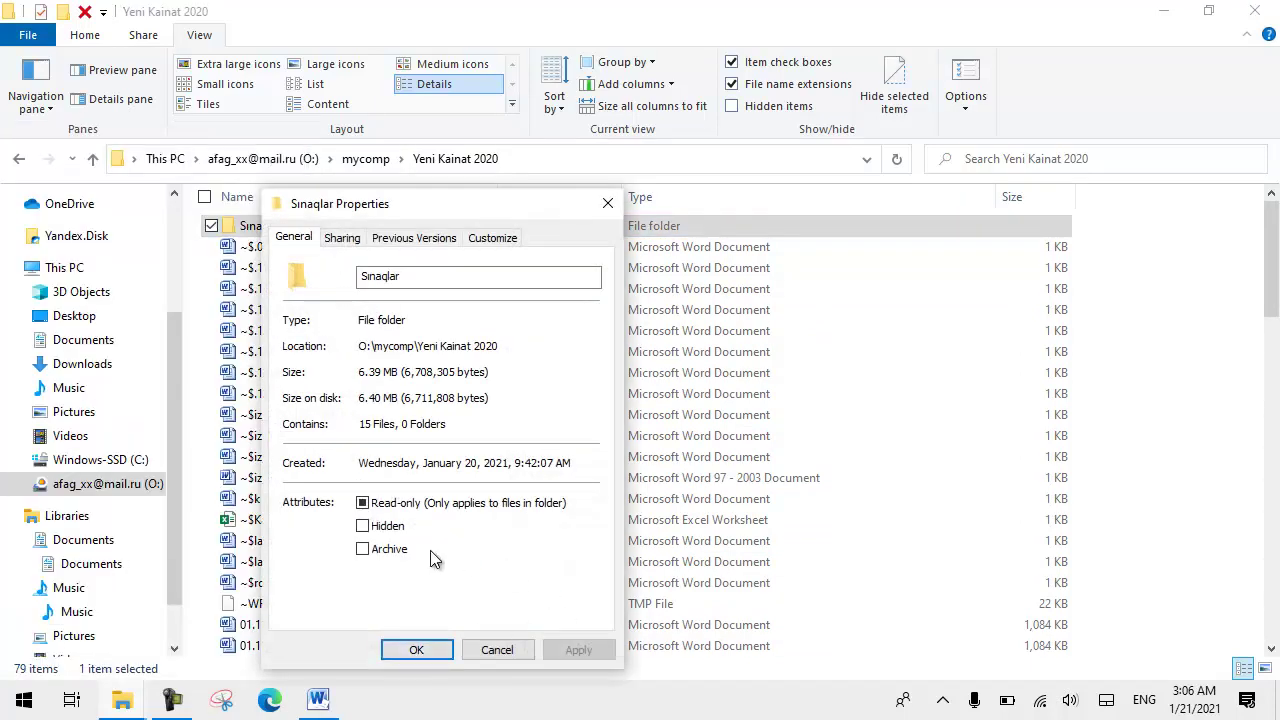
{"action": "left_click", "coordinate": [391, 531]}
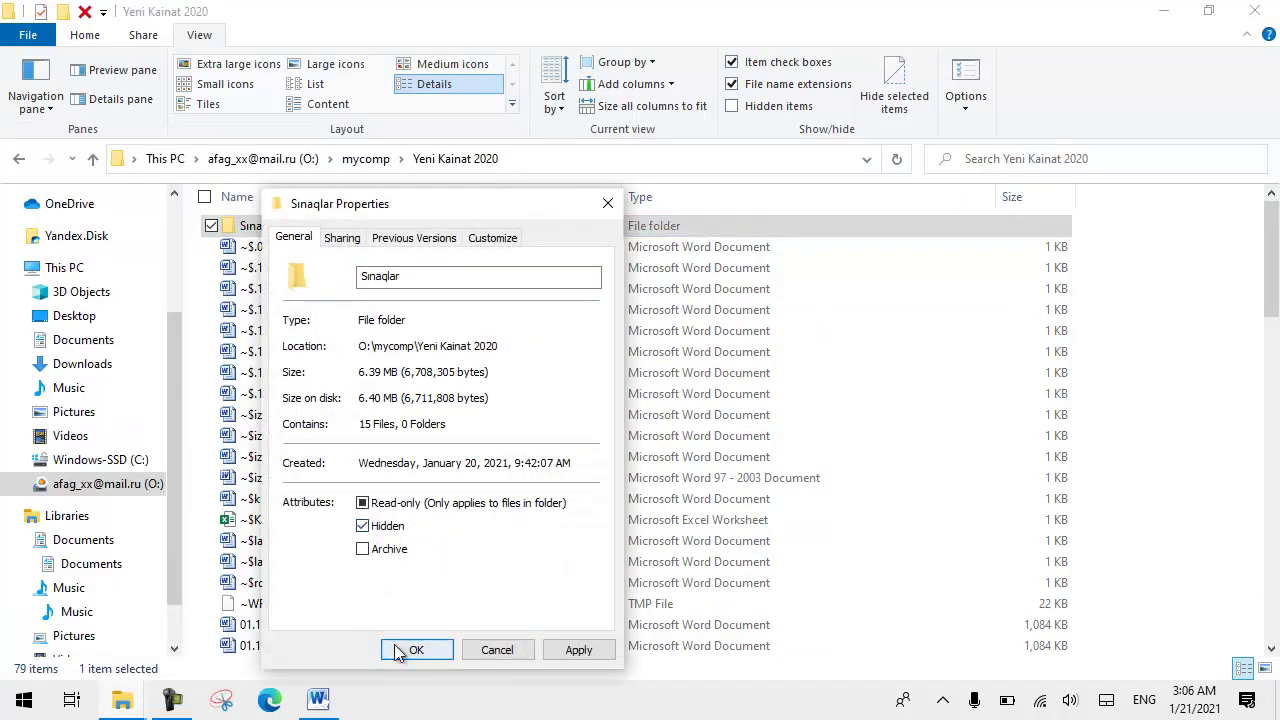
{"action": "left_click", "coordinate": [400, 650]}
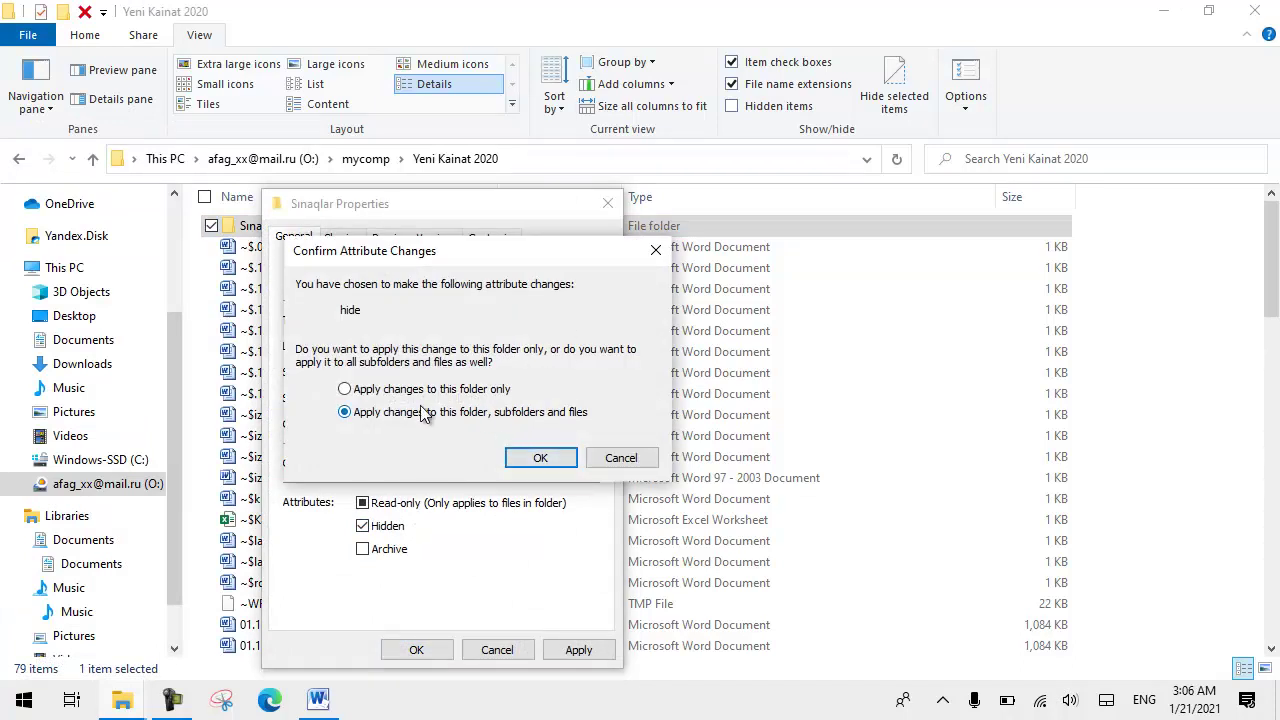
{"action": "left_click", "coordinate": [540, 457]}
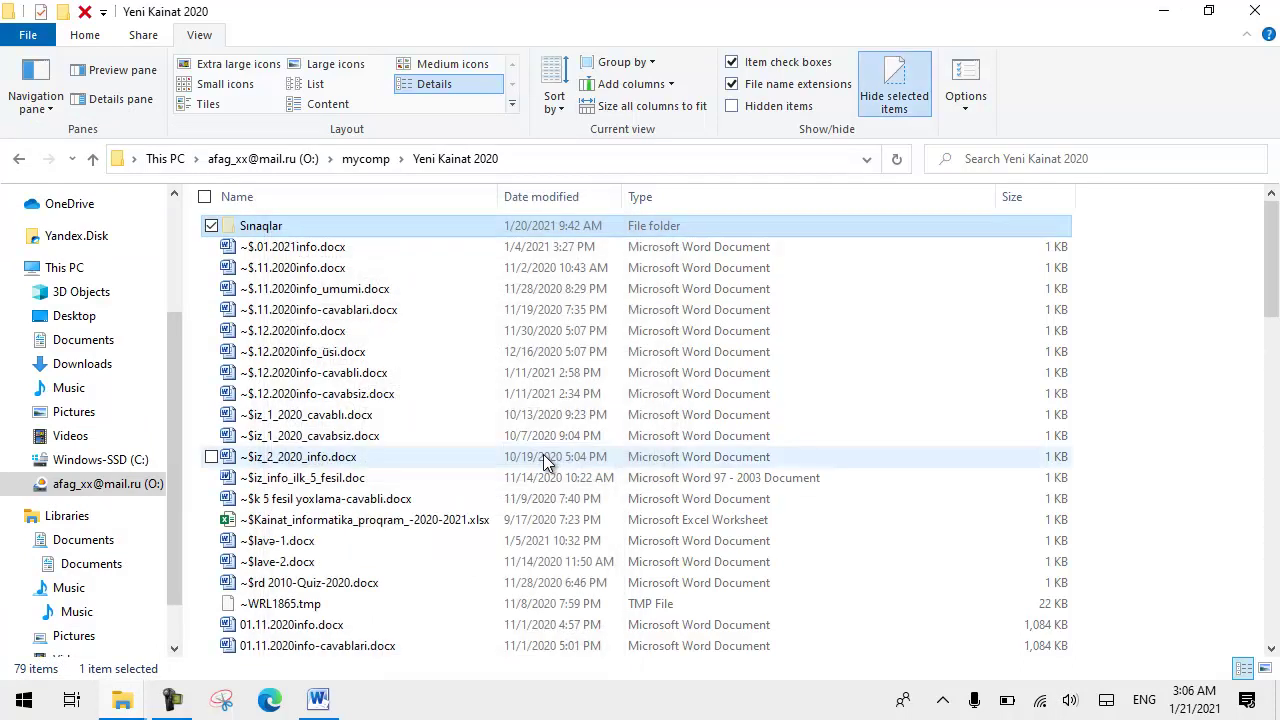
{"action": "scroll", "coordinate": [520, 450], "scroll_direction": "down", "scroll_amount": 18}
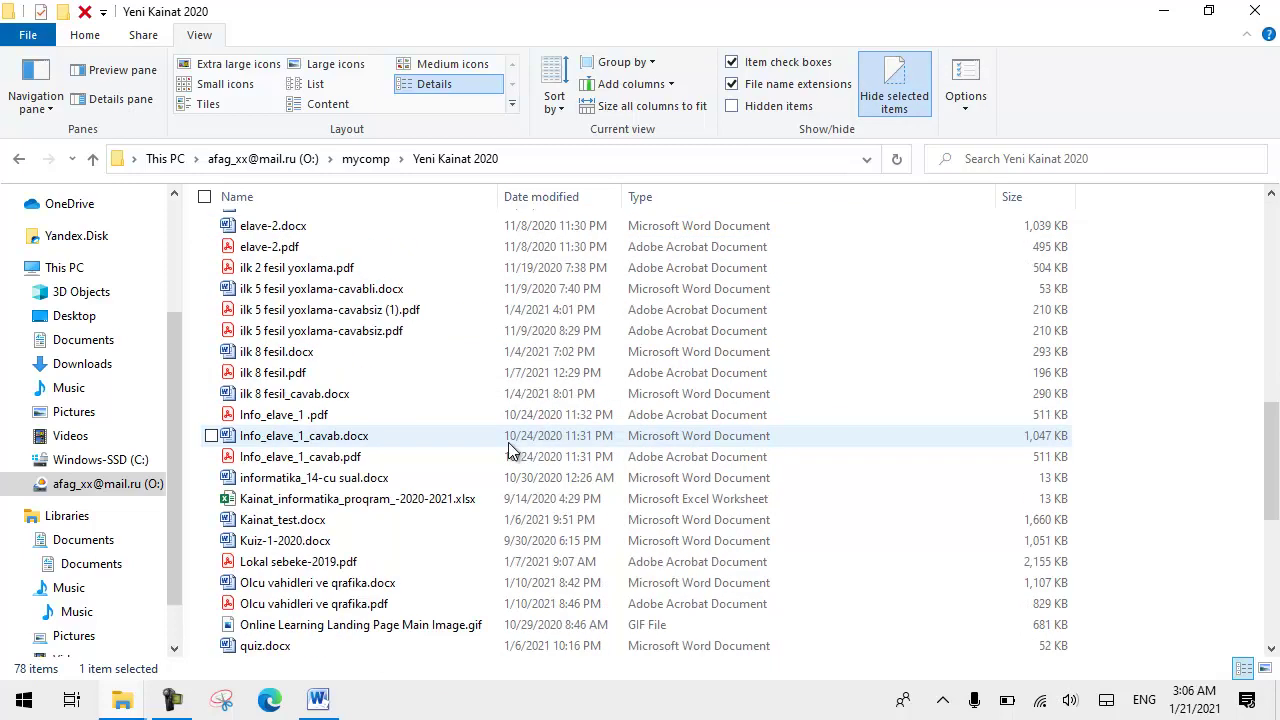
{"action": "scroll", "coordinate": [499, 454], "scroll_direction": "up", "scroll_amount": 18}
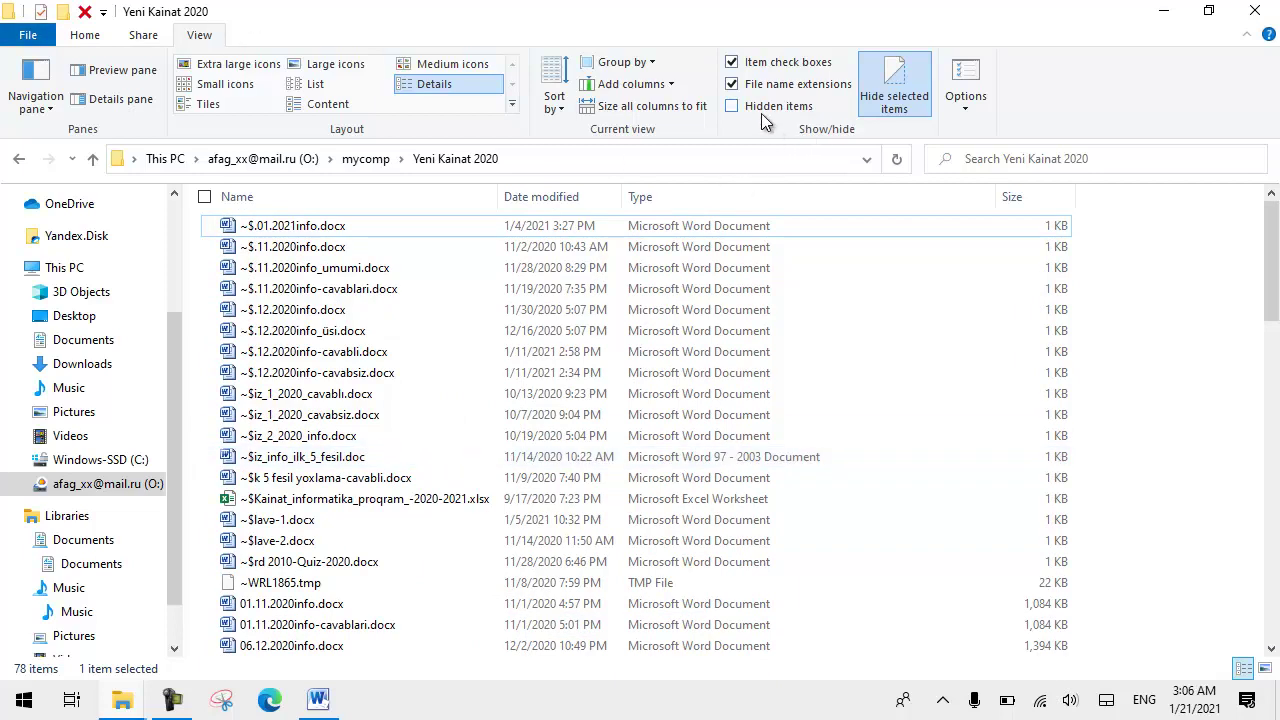
Show hidden items, remove the Hidden attribute from the Sınaqlar folder, its subfolders and files, and stop showing hidden items.
{"action": "left_click", "coordinate": [733, 106]}
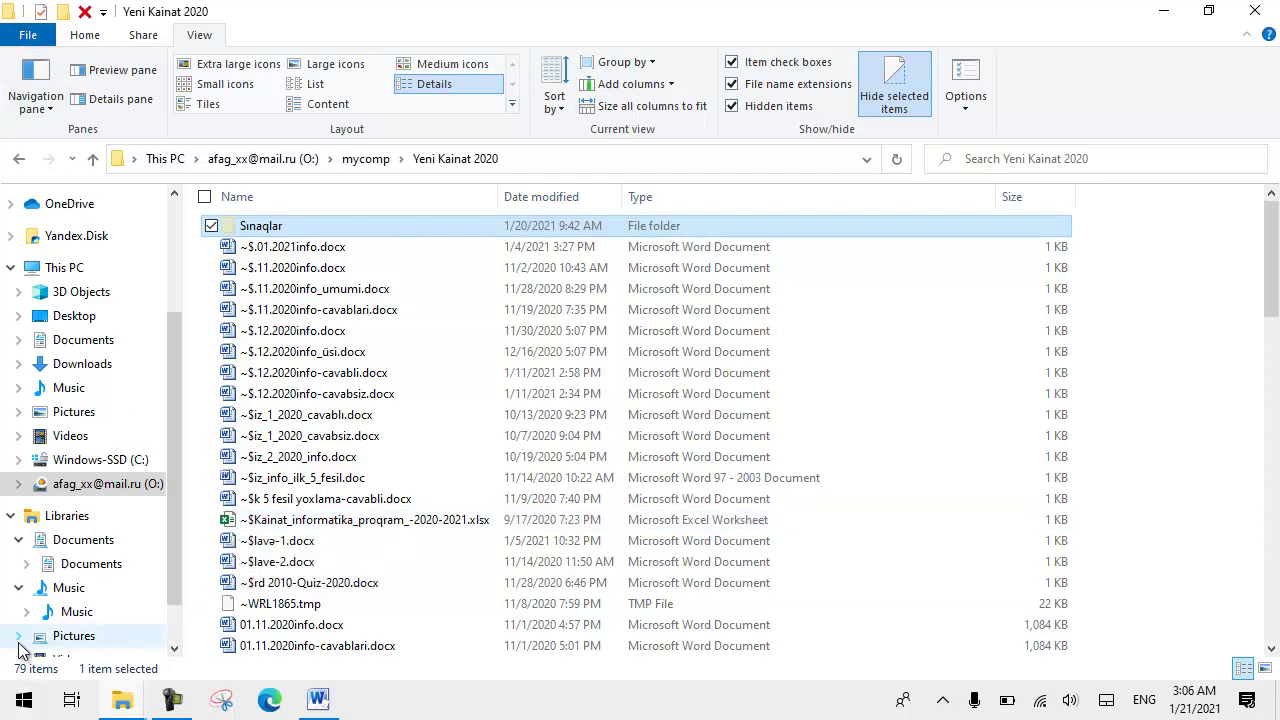
{"action": "right_click", "coordinate": [238, 228]}
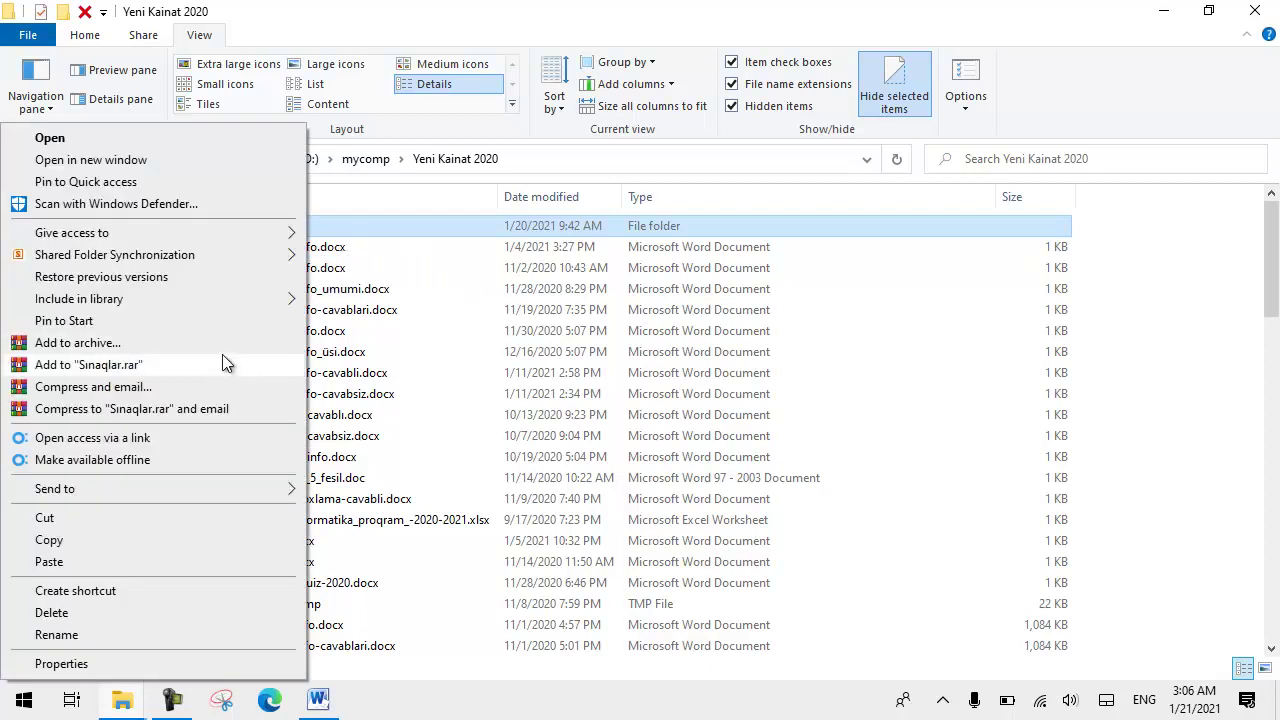
{"action": "left_click", "coordinate": [143, 664]}
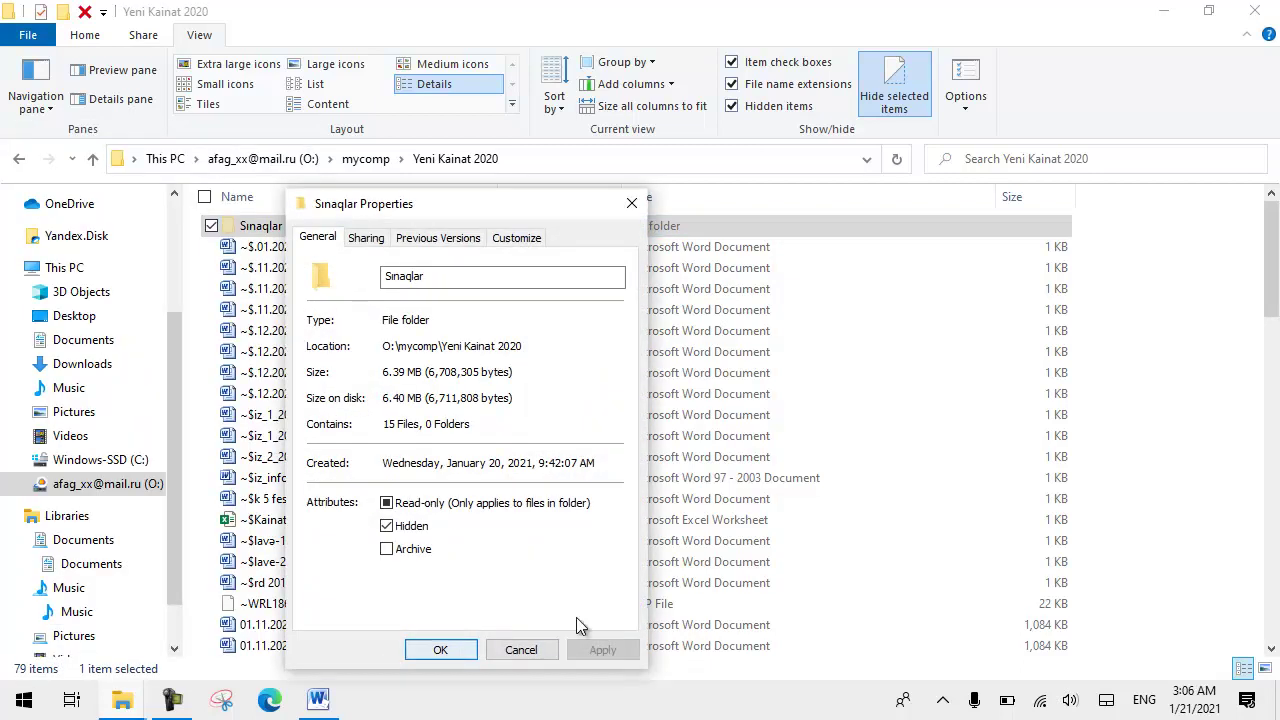
{"action": "left_click", "coordinate": [417, 530]}
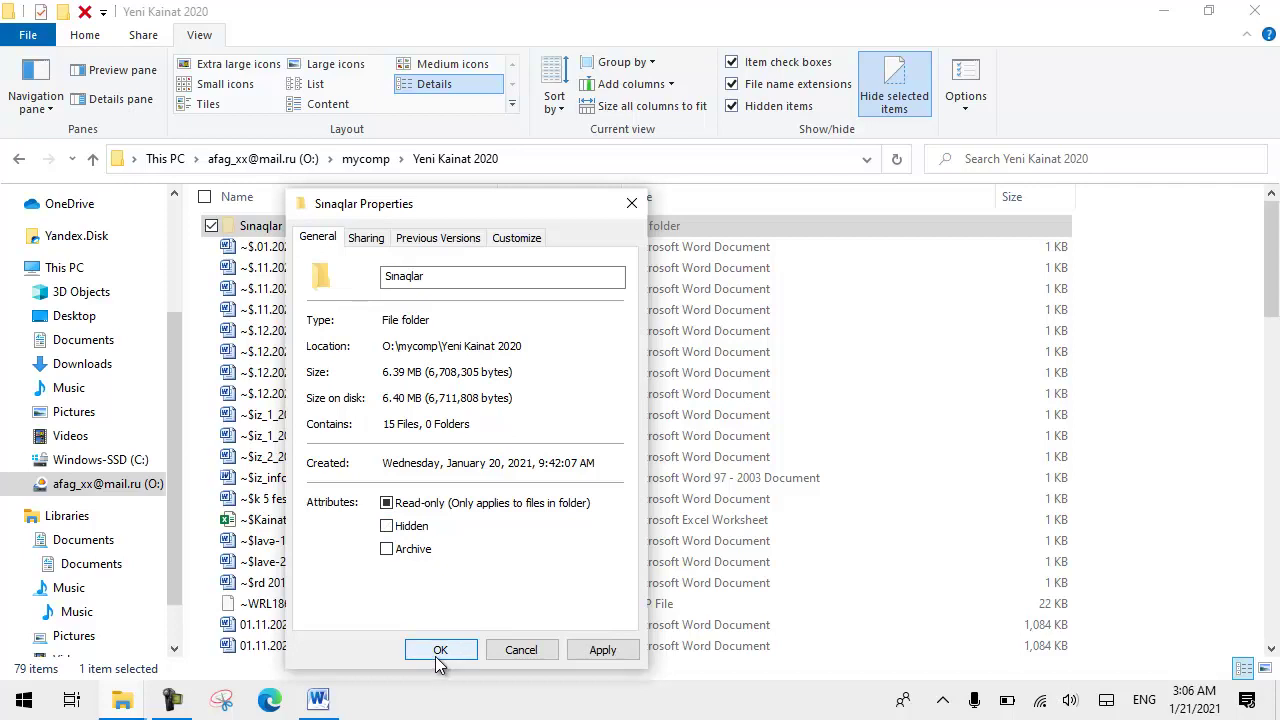
{"action": "left_click", "coordinate": [440, 650]}
{"action": "left_click", "coordinate": [568, 457]}
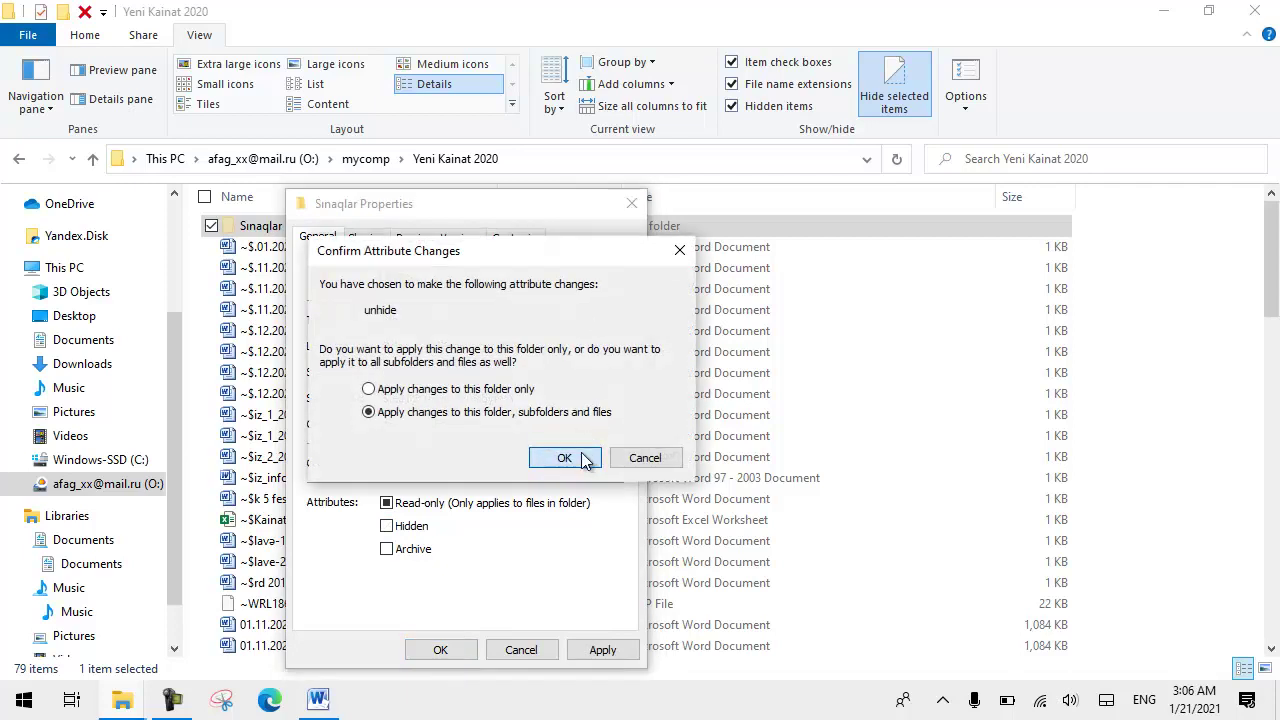
{"action": "left_click", "coordinate": [772, 110]}
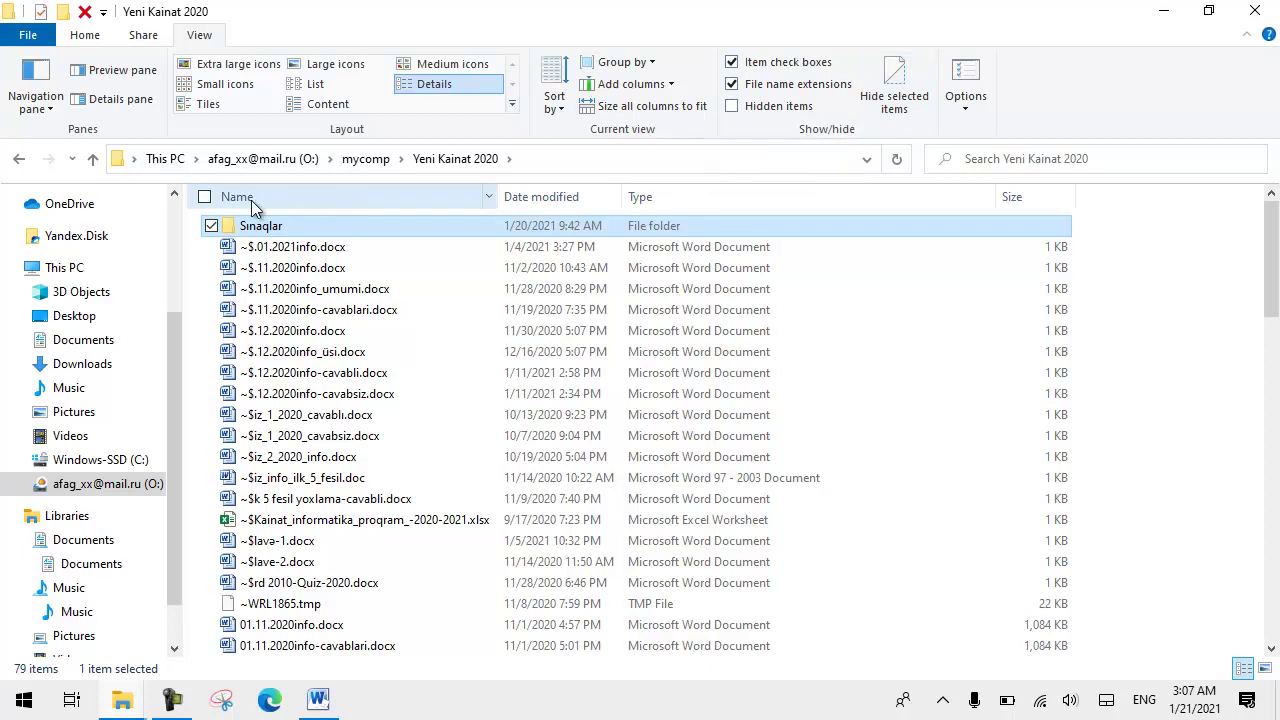
Hide the selected items Olcu vahidleri ve qrafika.pdf, Quiz_1_2020_cavablı.docx and Quiz_1_2020_cavabsiz.pdf.
{"action": "scroll", "coordinate": [352, 456], "scroll_direction": "down", "scroll_amount": 15}
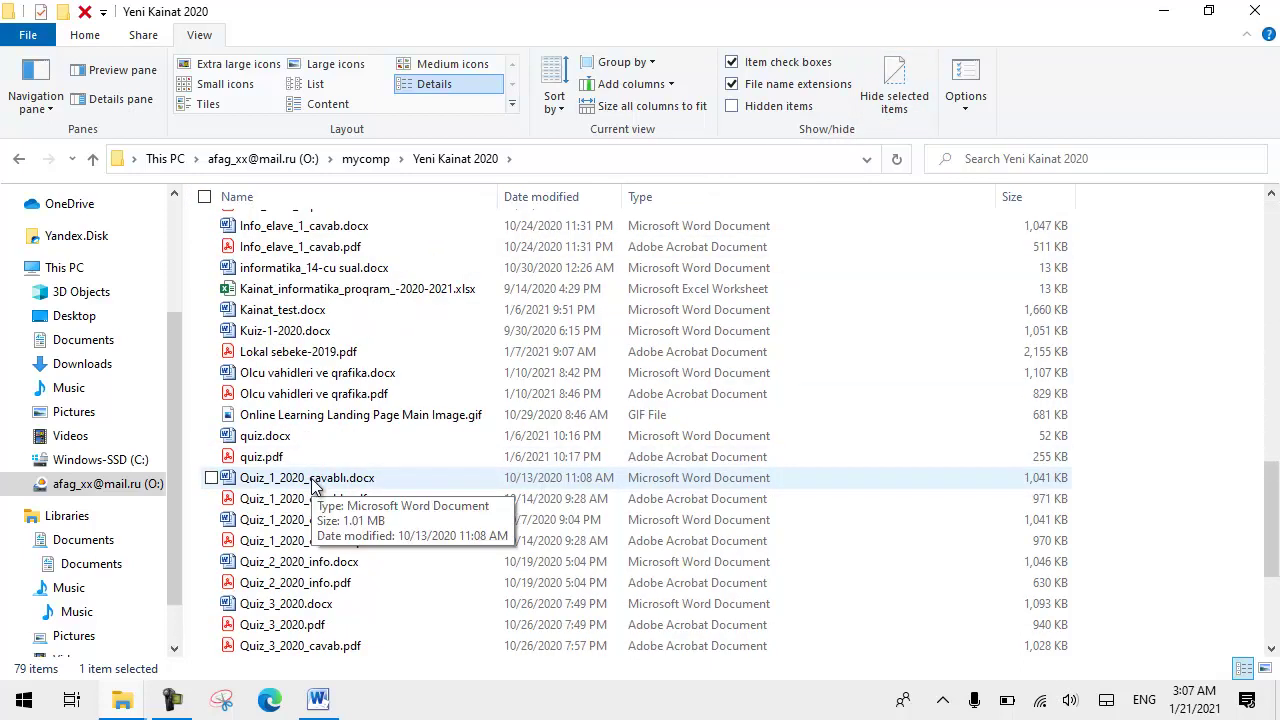
{"action": "left_click", "coordinate": [310, 478]}
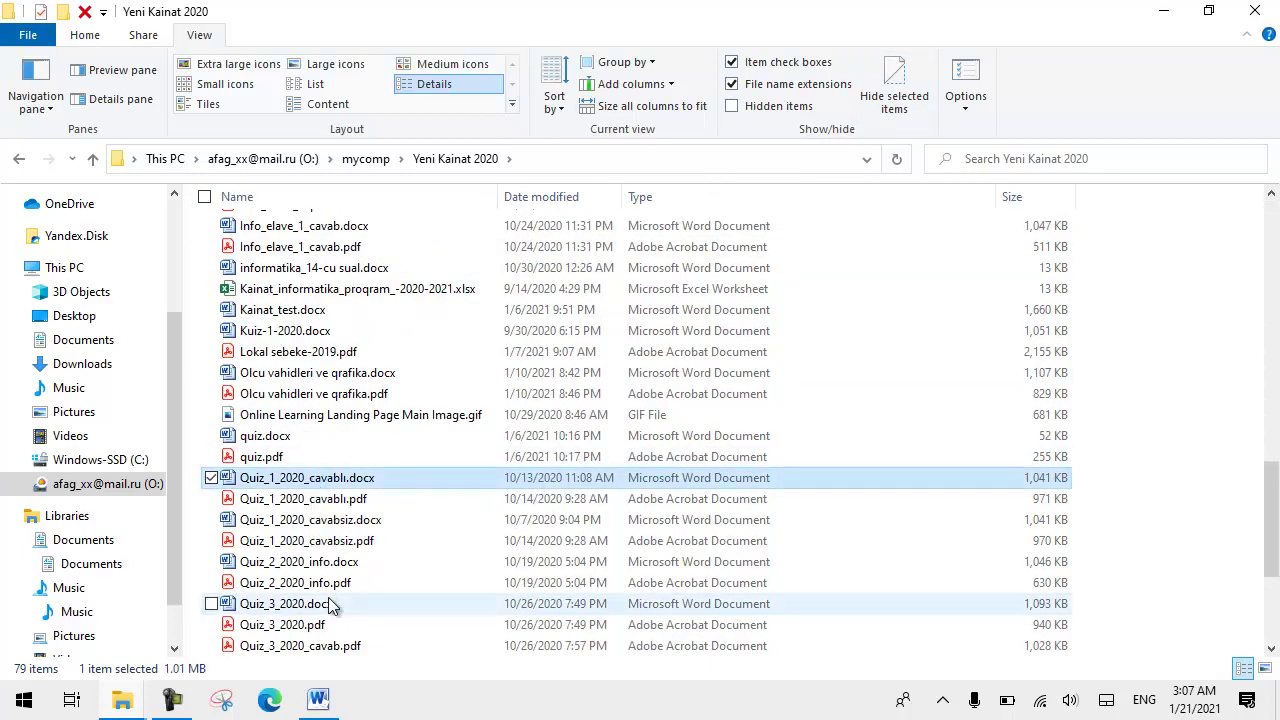
{"action": "left_click", "coordinate": [302, 396], "text": "ctrl"}
{"action": "left_click", "coordinate": [307, 541], "text": "ctrl"}
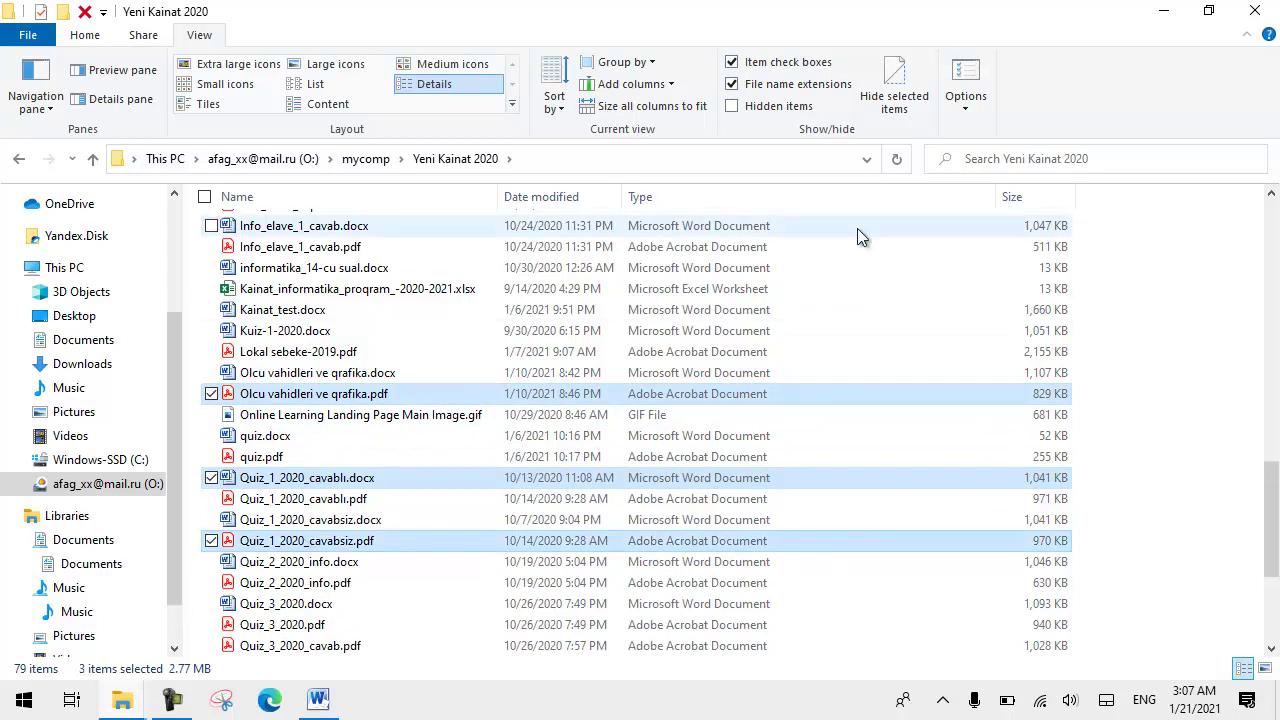
{"action": "left_click", "coordinate": [895, 100]}
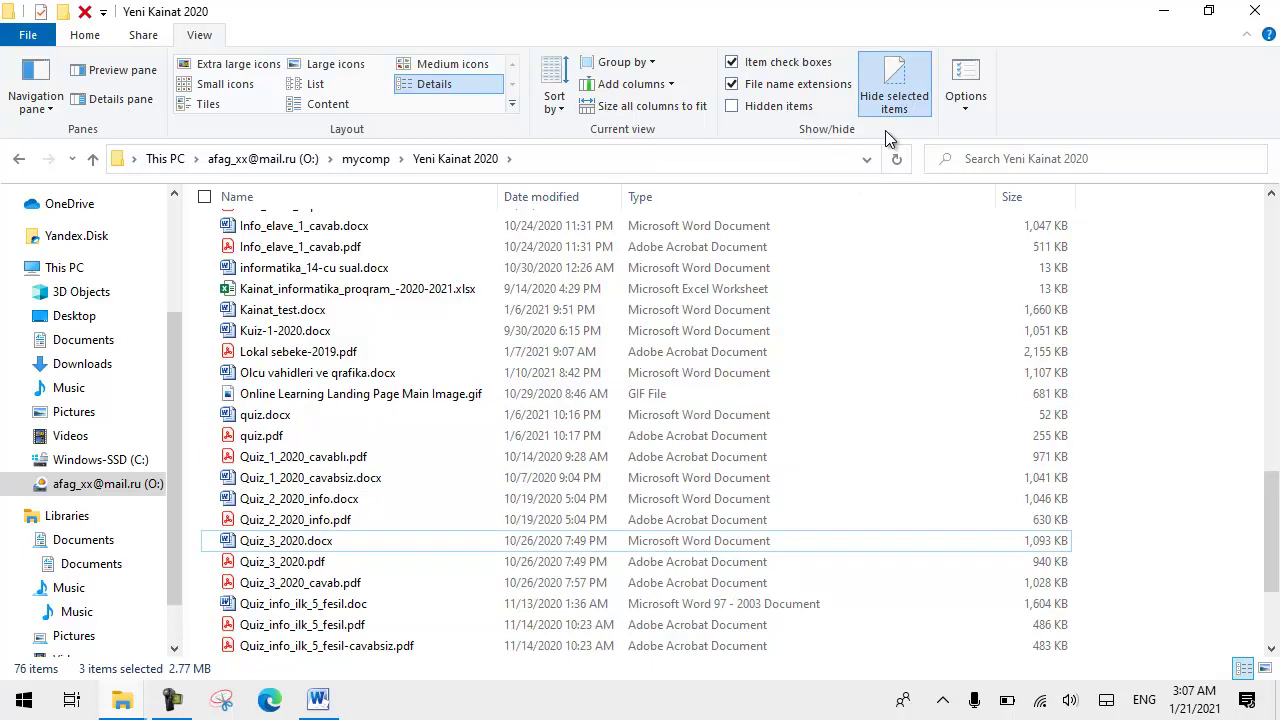
Show hidden items and unhide Quiz_1_2020_cavabsiz.pdf, Quiz_1_2020_cavablı.docx and Olcu vahidleri ve qrafika.pdf.
{"action": "left_click", "coordinate": [812, 108]}
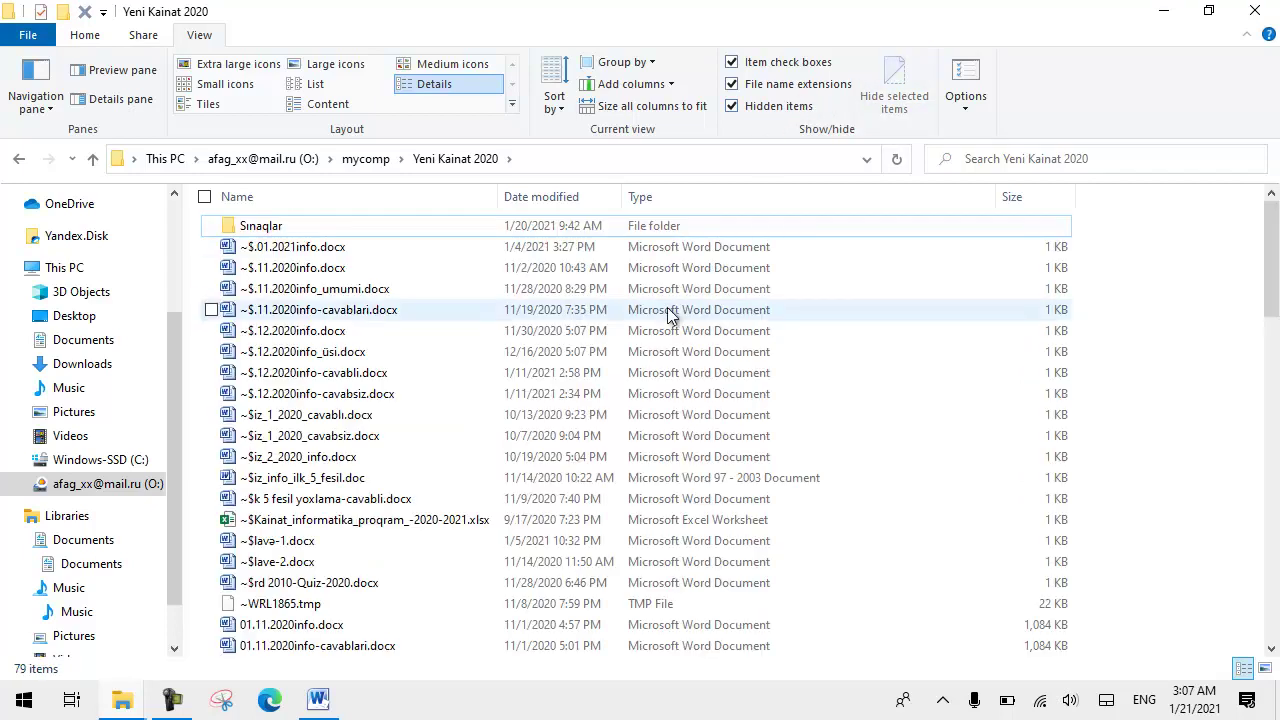
{"action": "scroll", "coordinate": [670, 316], "scroll_direction": "down", "scroll_amount": 19}
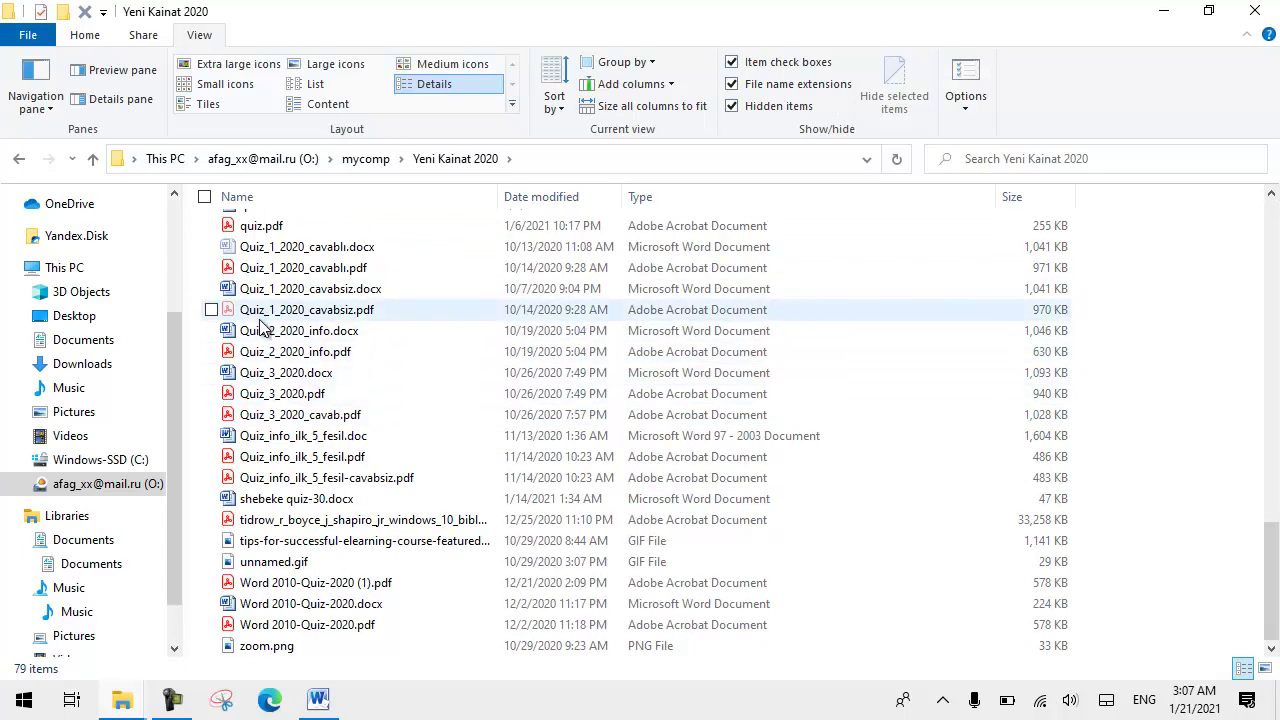
{"action": "left_click", "coordinate": [260, 316]}
{"action": "left_click", "coordinate": [262, 248], "text": "ctrl"}
{"action": "scroll", "coordinate": [260, 272], "scroll_direction": "up", "scroll_amount": 3}
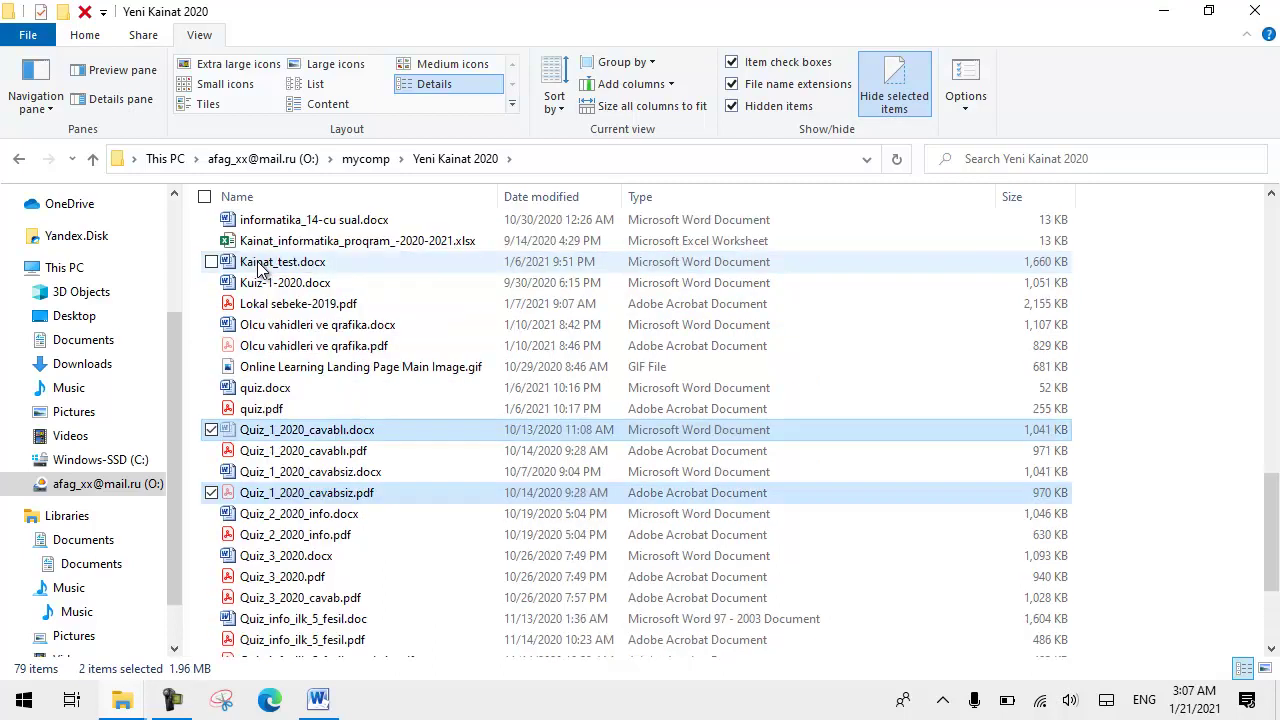
{"action": "left_click", "coordinate": [211, 346]}
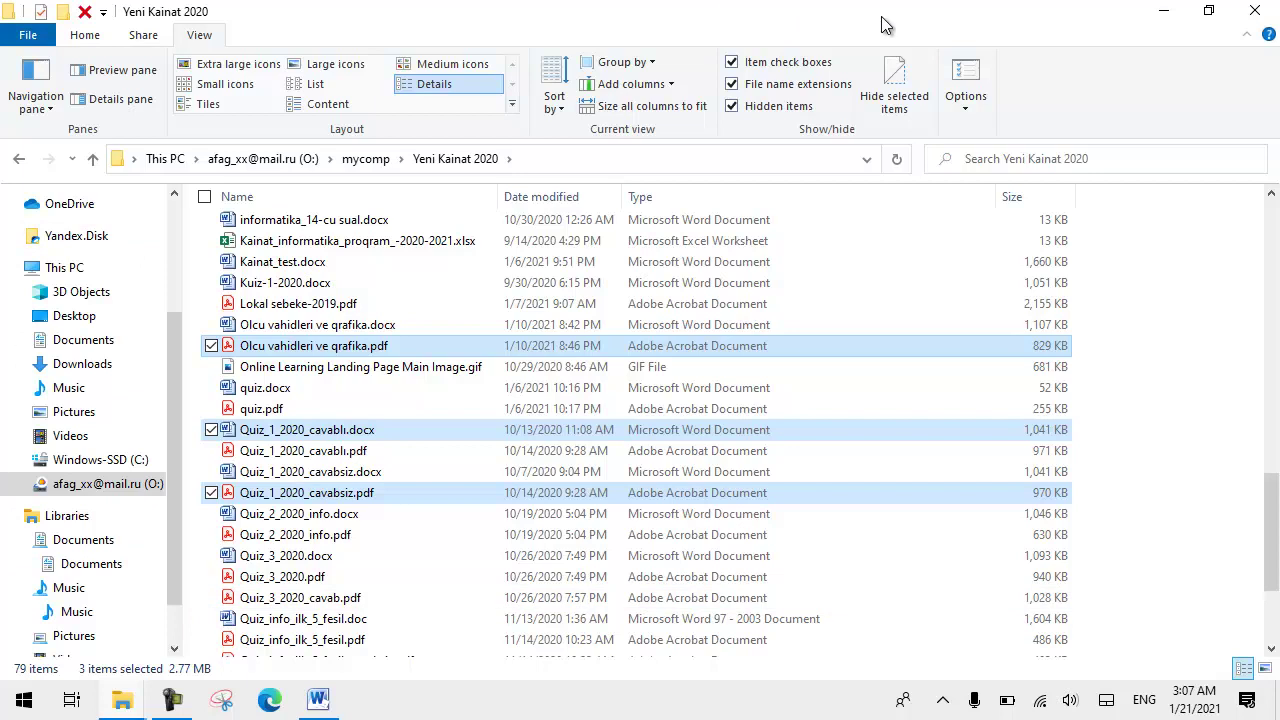
Open the folder and search options, review the General, View and Search settings, and close the dialog without changes.
{"action": "left_click", "coordinate": [967, 110]}
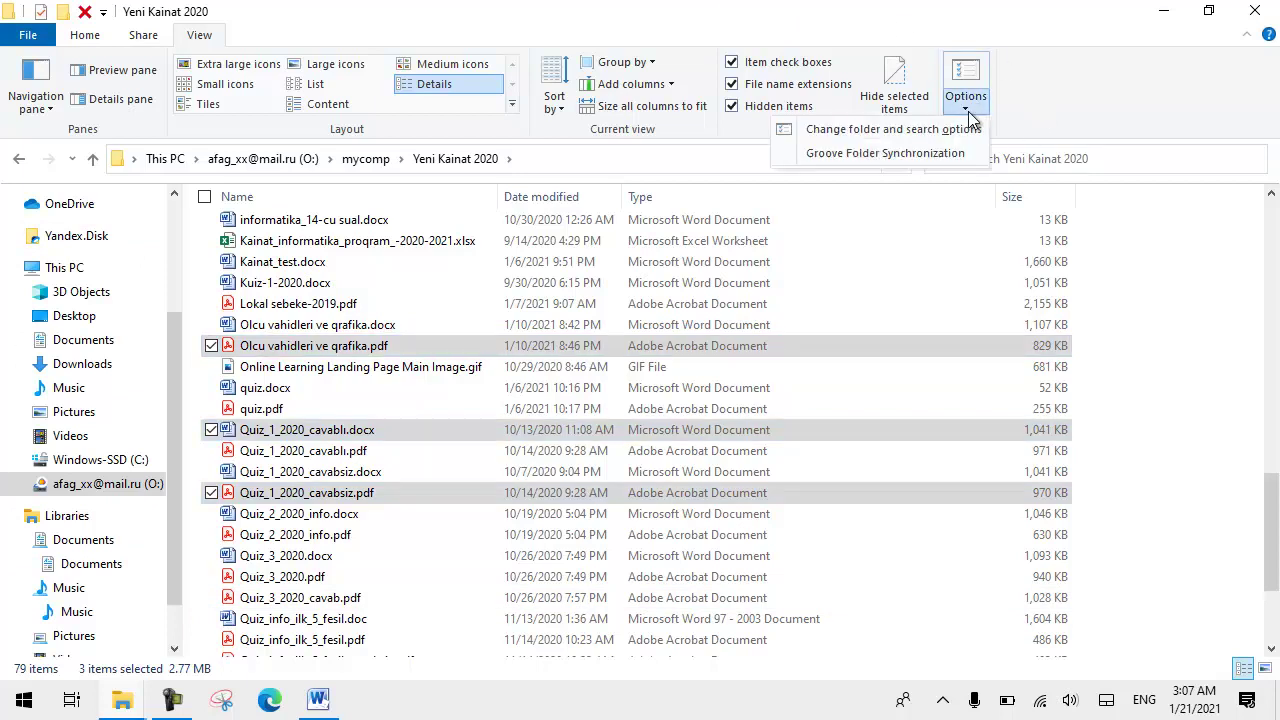
{"action": "left_click", "coordinate": [832, 138]}
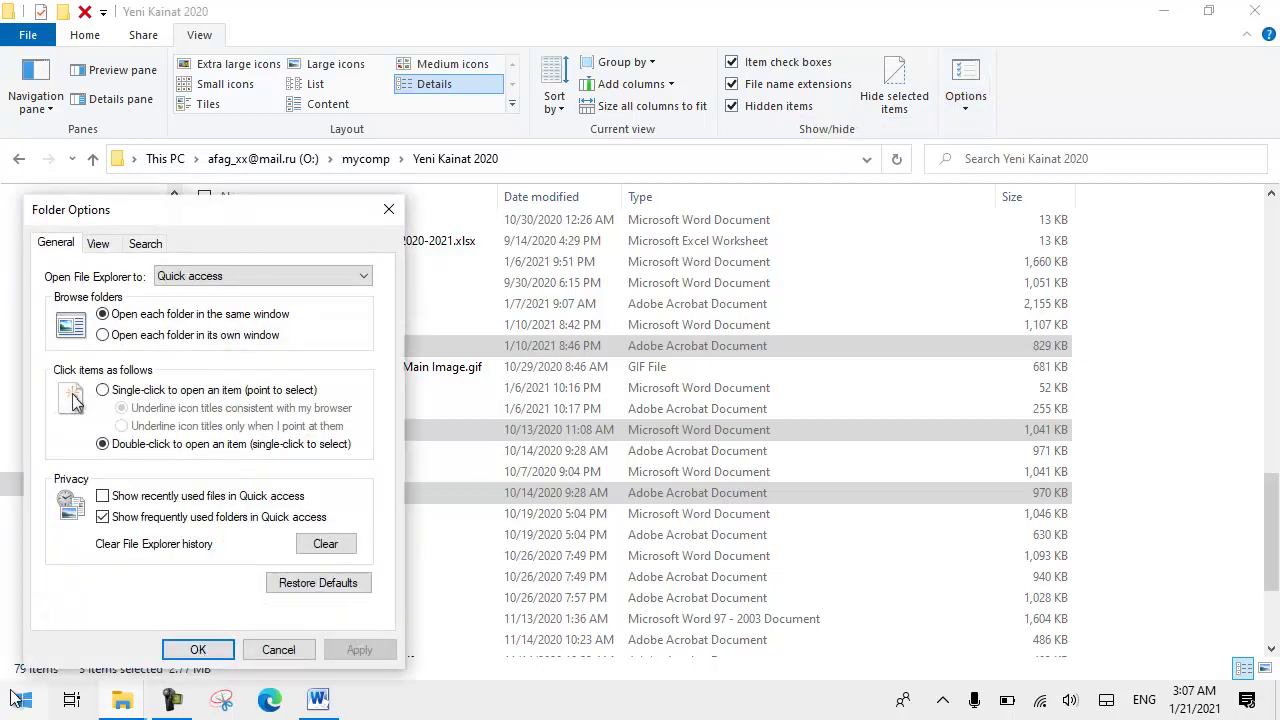
{"action": "left_click_drag", "start_coordinate": [99, 227], "coordinate": [132, 234]}
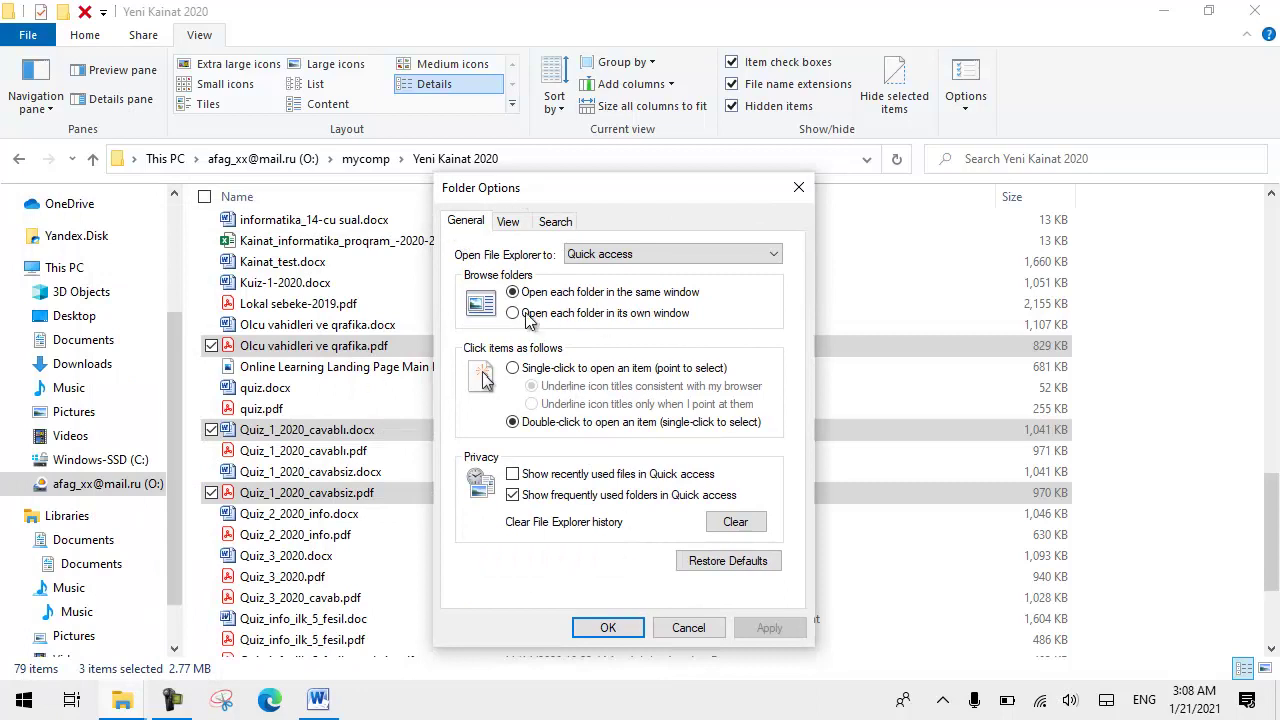
{"action": "left_click", "coordinate": [507, 224]}
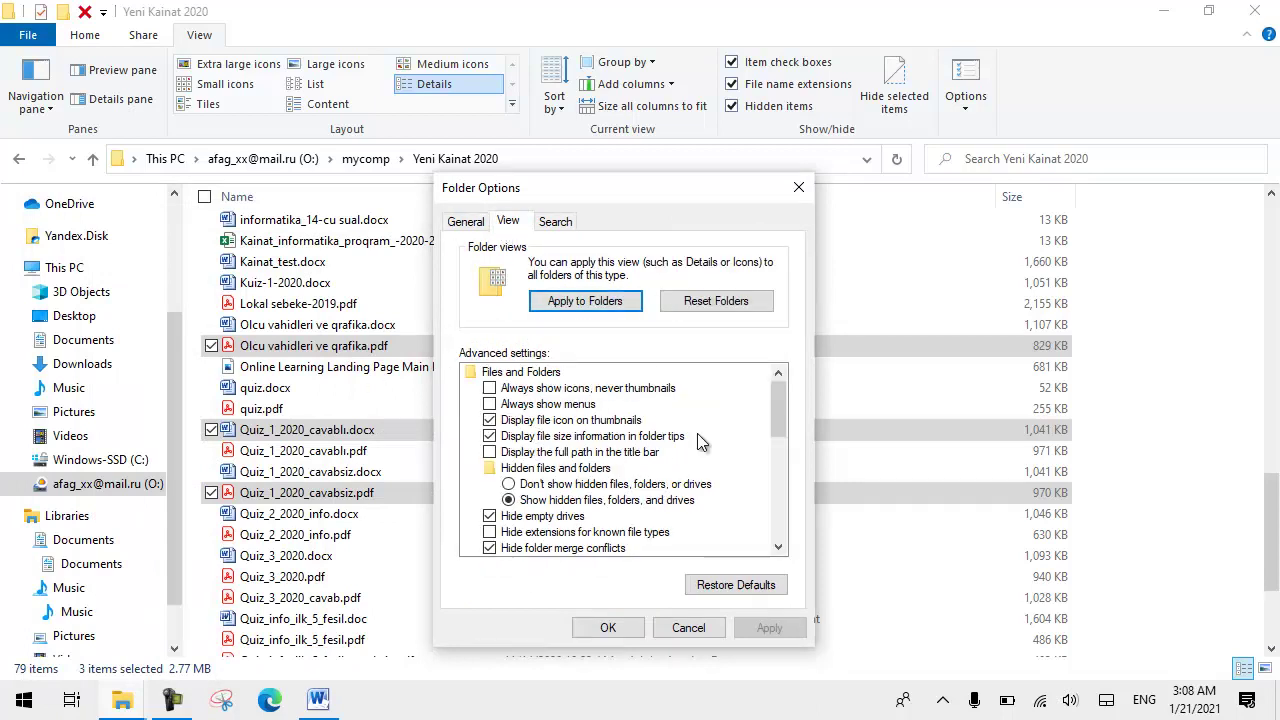
{"action": "left_click", "coordinate": [556, 222]}
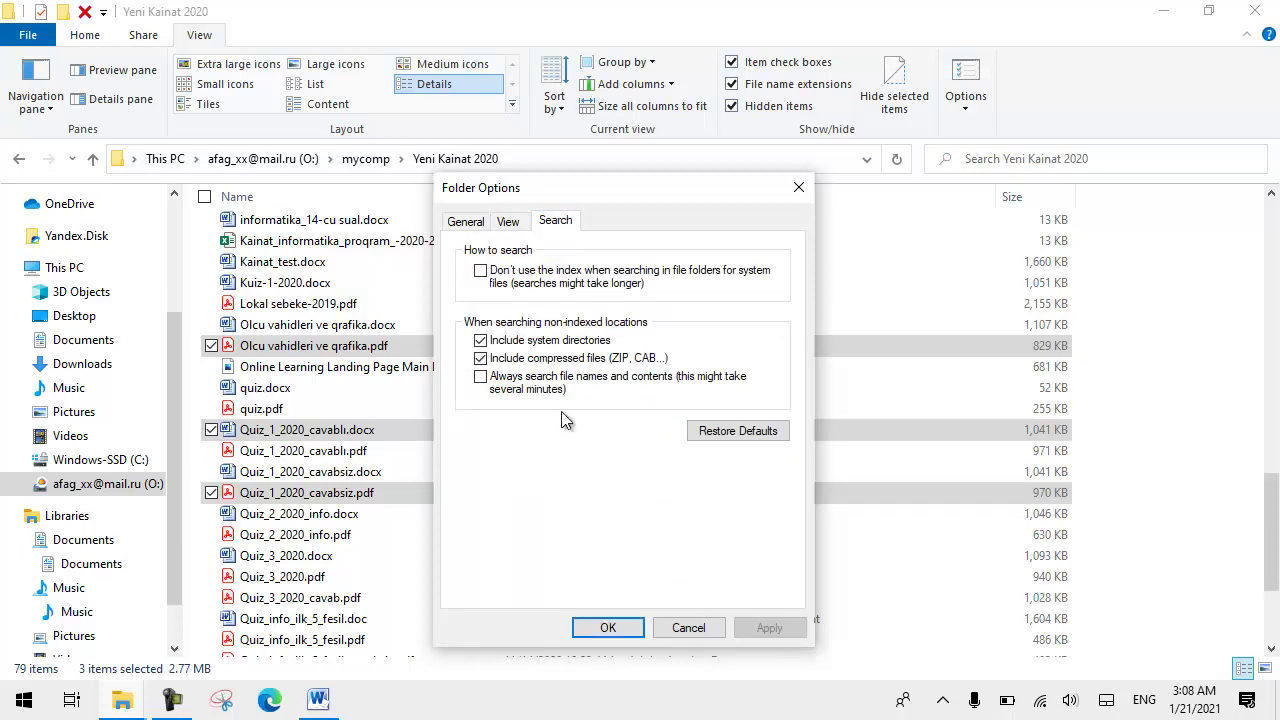
{"action": "left_click", "coordinate": [799, 187]}
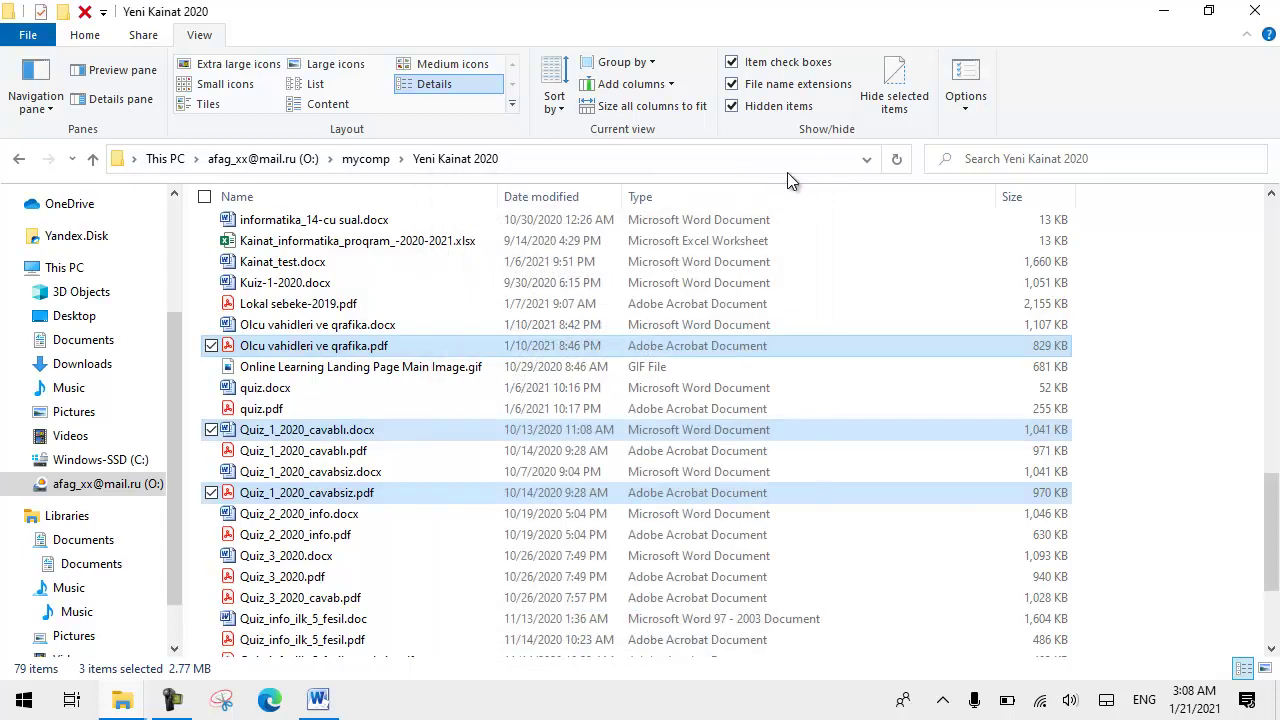
Switch the Yeni Kainat 2020 folder's layout to Extra large icons.
{"action": "left_click", "coordinate": [181, 70]}
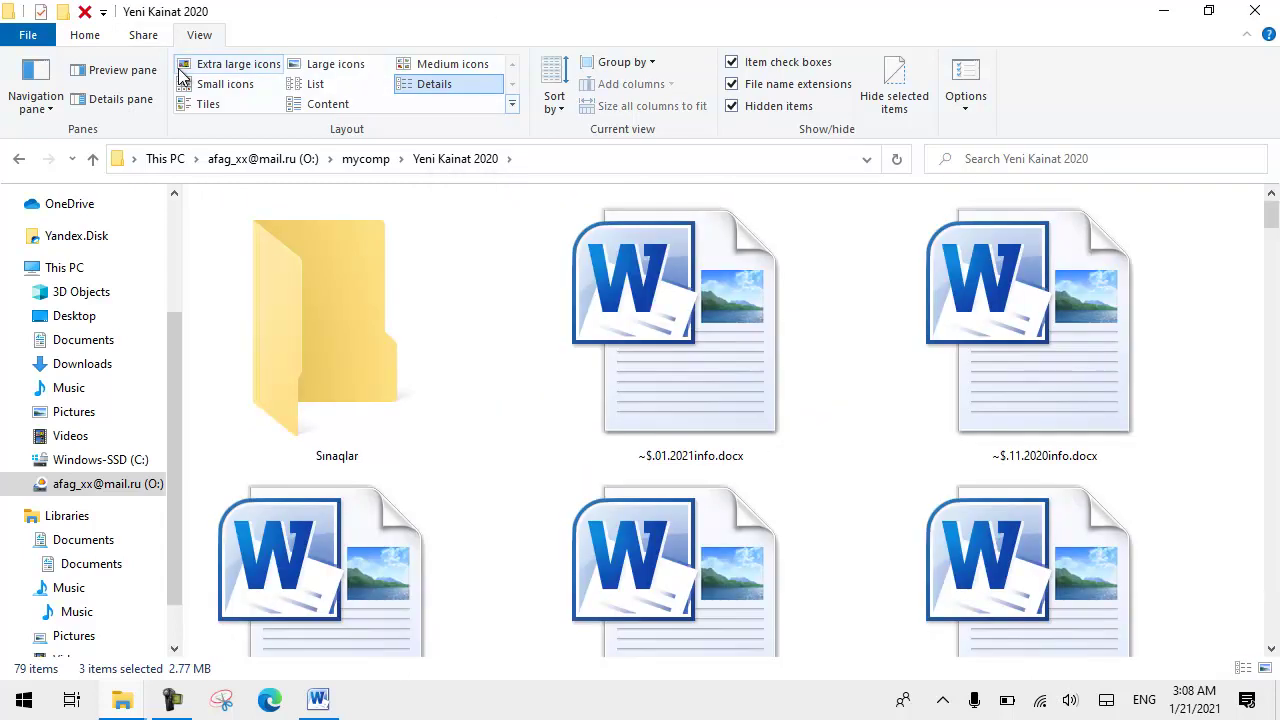